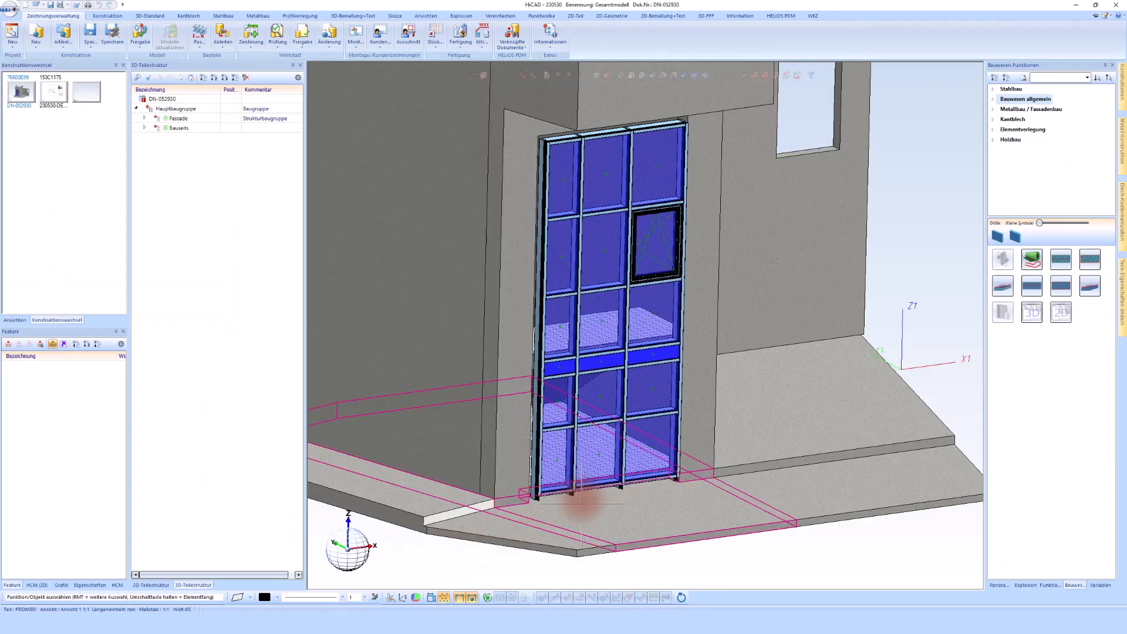
Examine the base of the entrance facade where it meets the floor slab and the adjoining walls
{"action": "scroll", "coordinate": [582, 500], "scroll_direction": "up", "scroll_amount": 2}
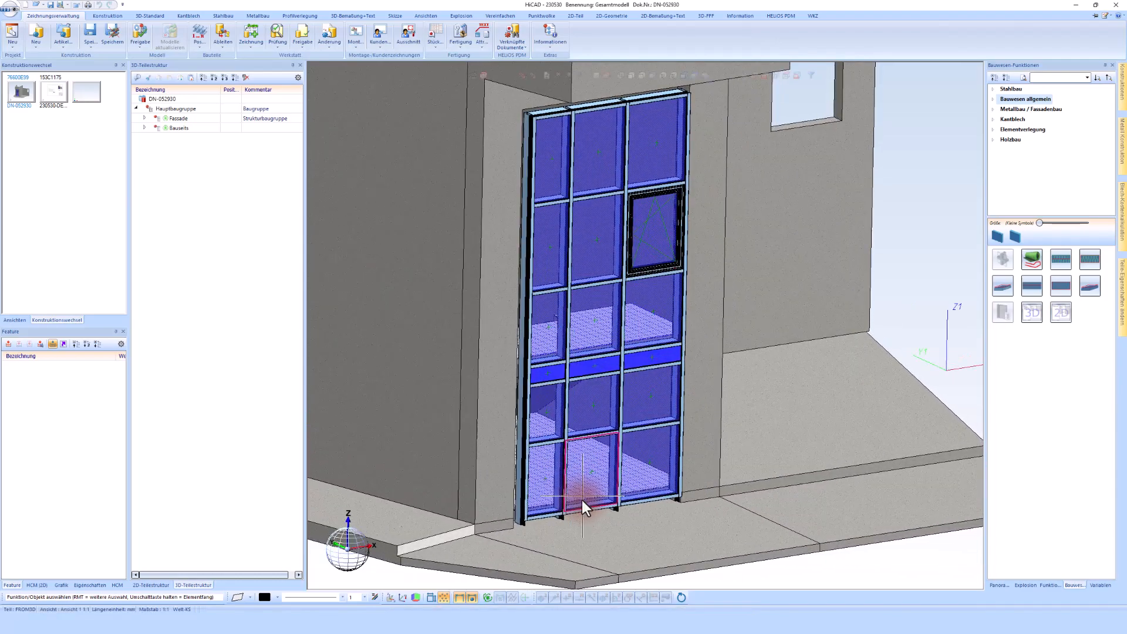
{"action": "scroll", "coordinate": [513, 540], "scroll_direction": "up", "scroll_amount": 3}
{"action": "scroll", "coordinate": [514, 540], "scroll_direction": "up", "scroll_amount": 2}
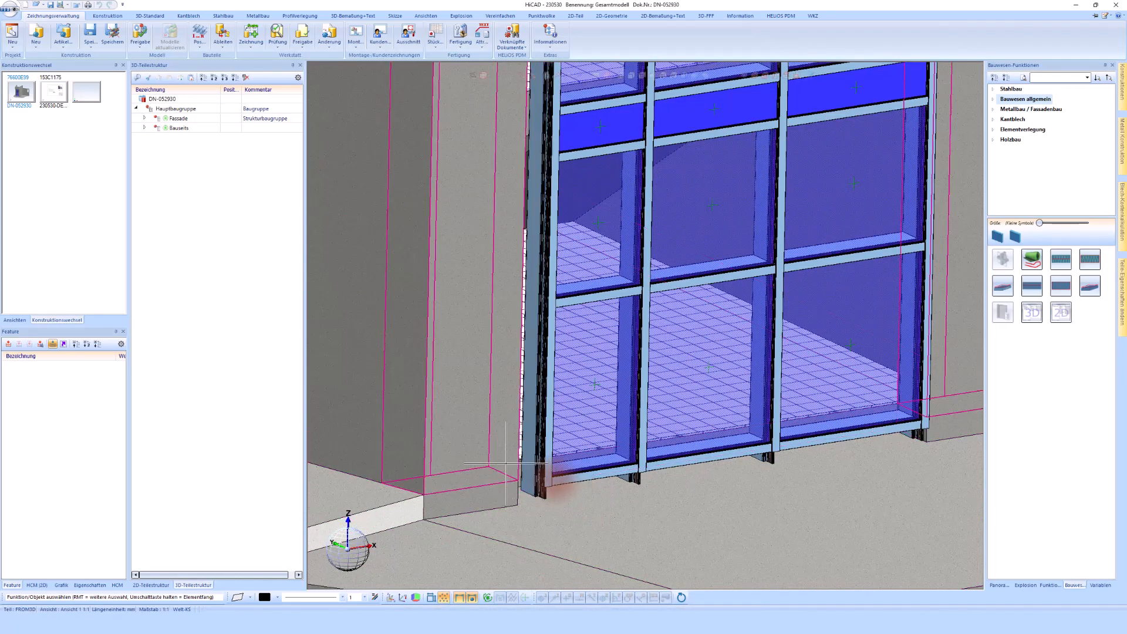
{"action": "scroll", "coordinate": [544, 479], "scroll_direction": "down", "scroll_amount": 3}
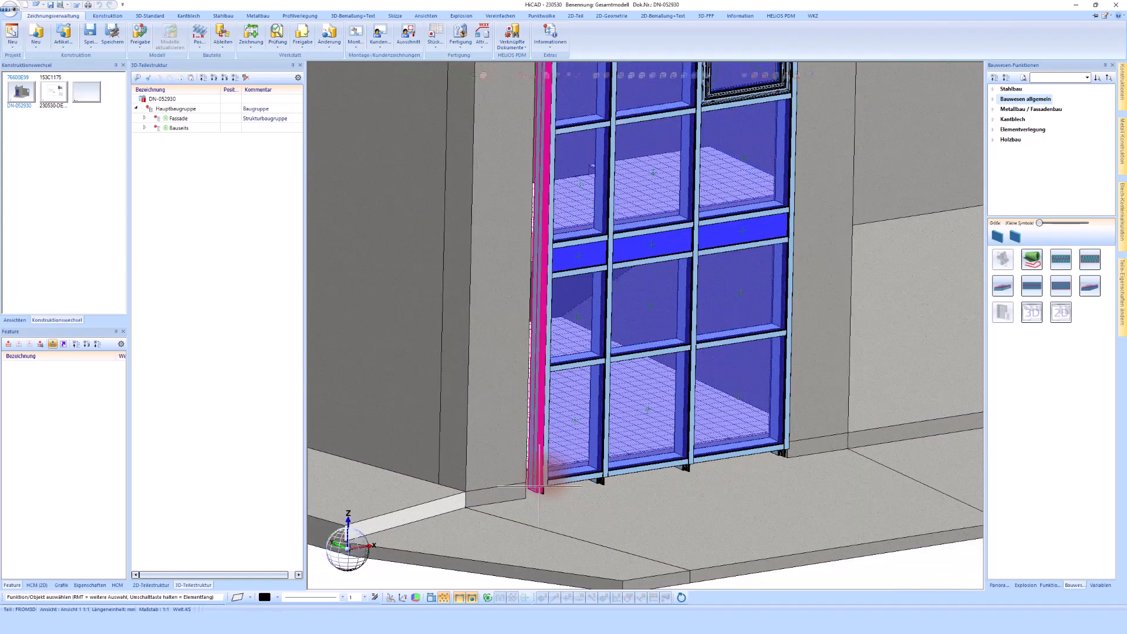
{"action": "scroll", "coordinate": [531, 228], "scroll_direction": "up", "scroll_amount": 3}
{"action": "scroll", "coordinate": [531, 227], "scroll_direction": "up", "scroll_amount": 2}
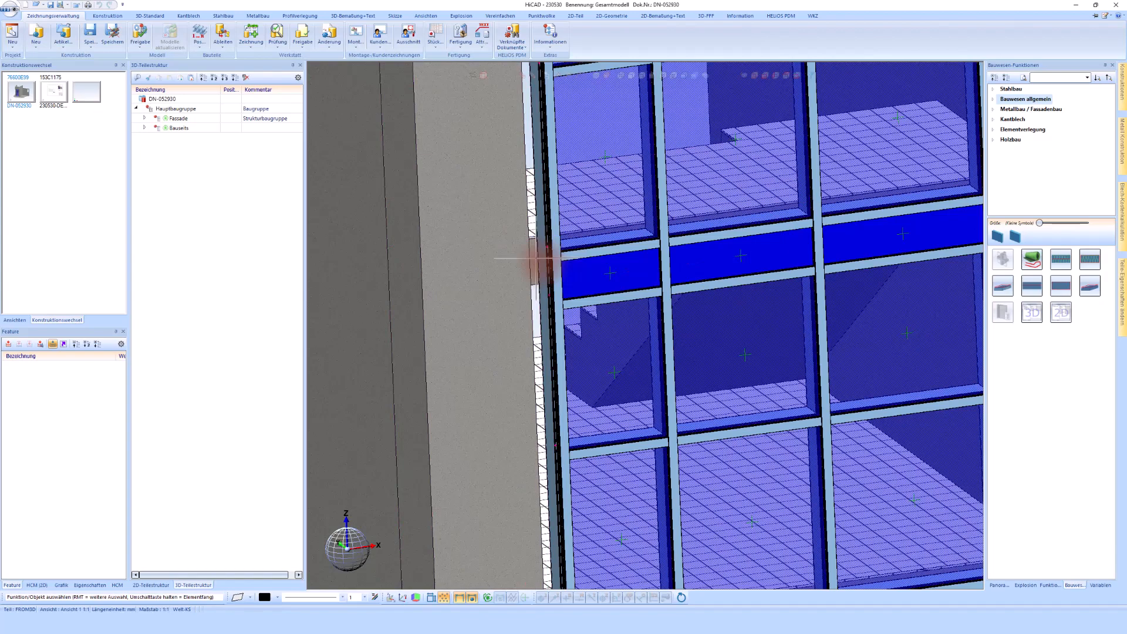
{"action": "scroll", "coordinate": [535, 259], "scroll_direction": "down", "scroll_amount": 3}
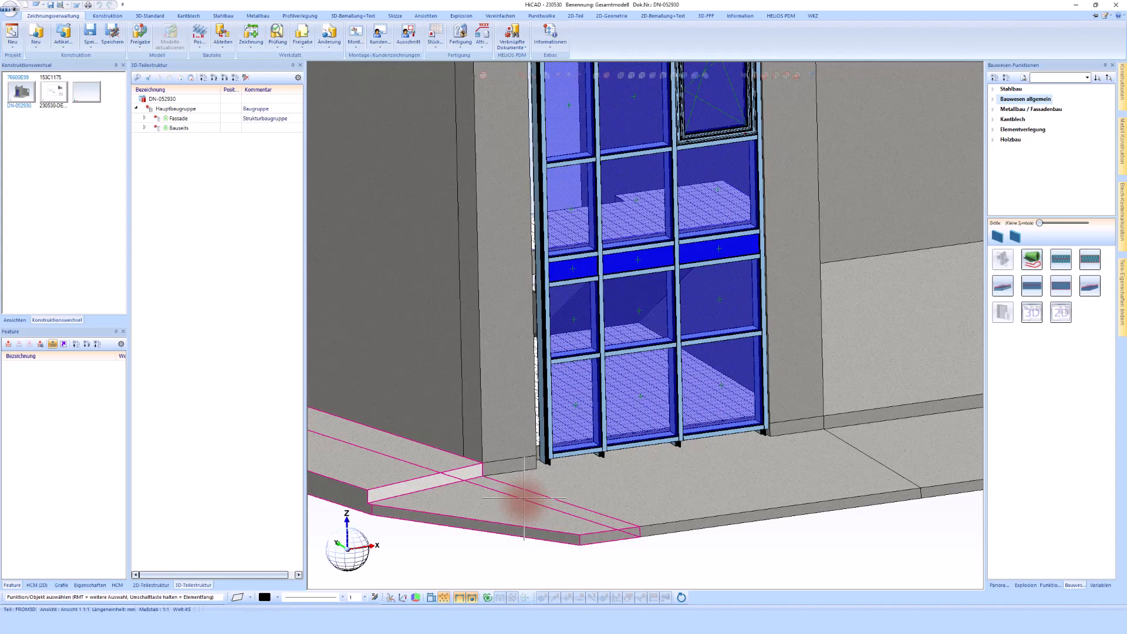
{"action": "middle_click_drag", "start_coordinate": [532, 493], "coordinate": [575, 484]}
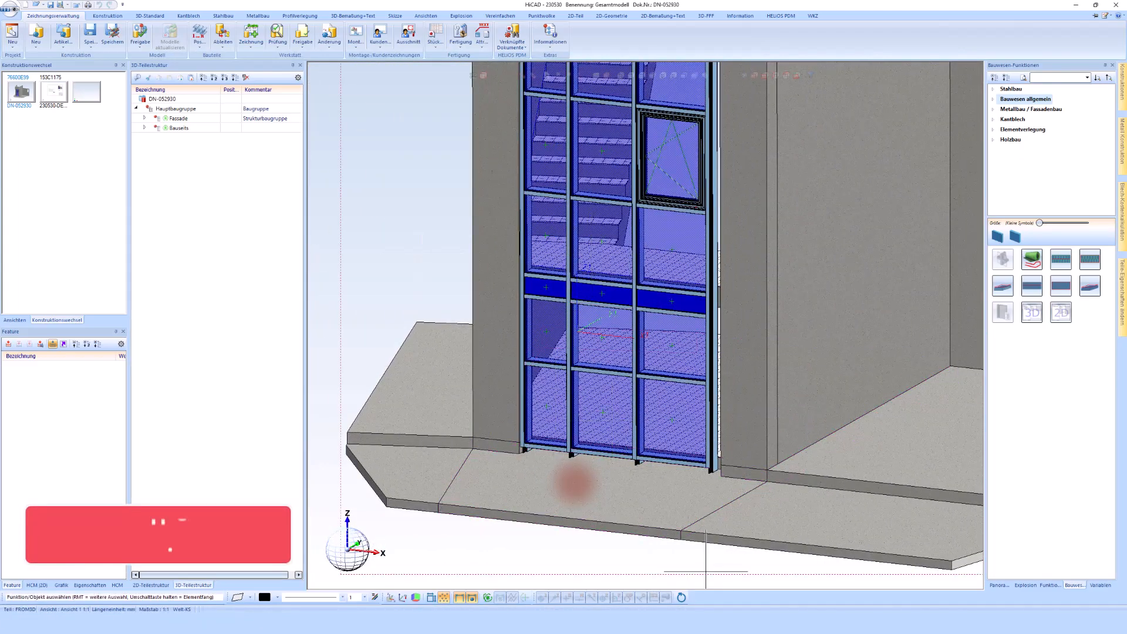
Create a new sub-assembly named Stahlbau under the main assembly, not BOM-relevant, with part type Strukturbaugruppe
{"action": "right_click", "coordinate": [174, 111]}
{"action": "mouse_move", "coordinate": [372, 207]}
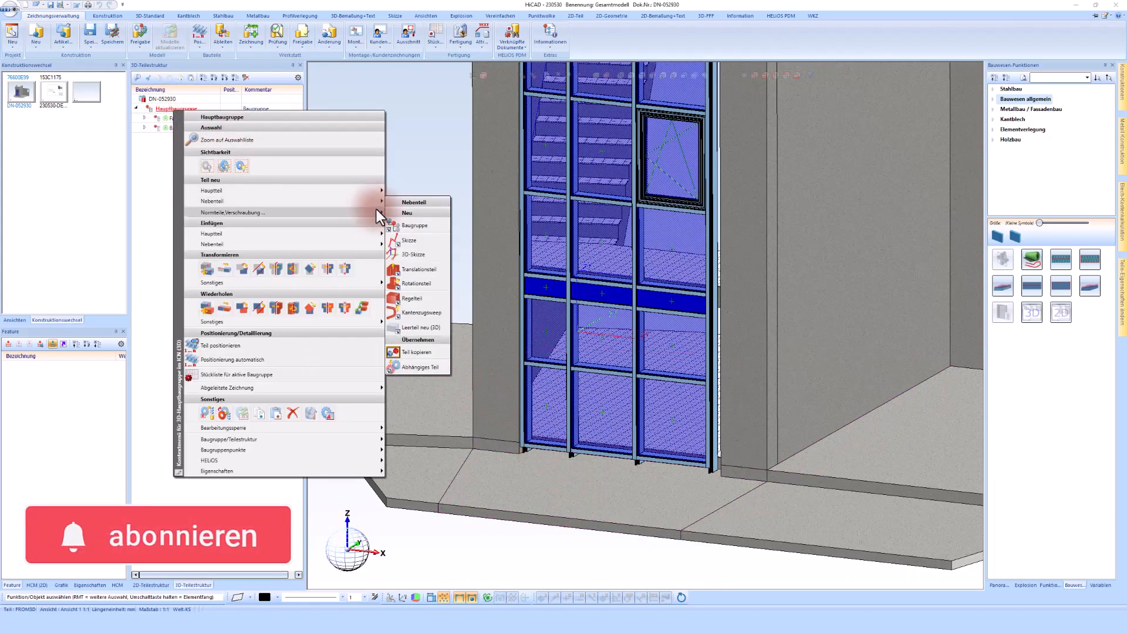
{"action": "left_click", "coordinate": [410, 226]}
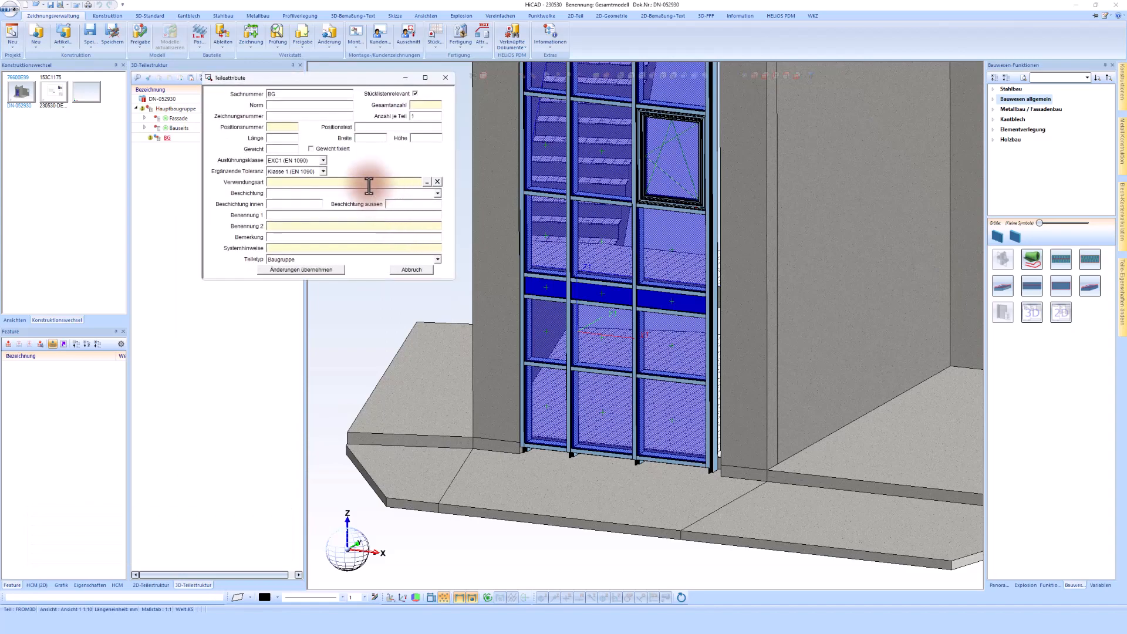
{"action": "type", "text": "Stahlbau"}
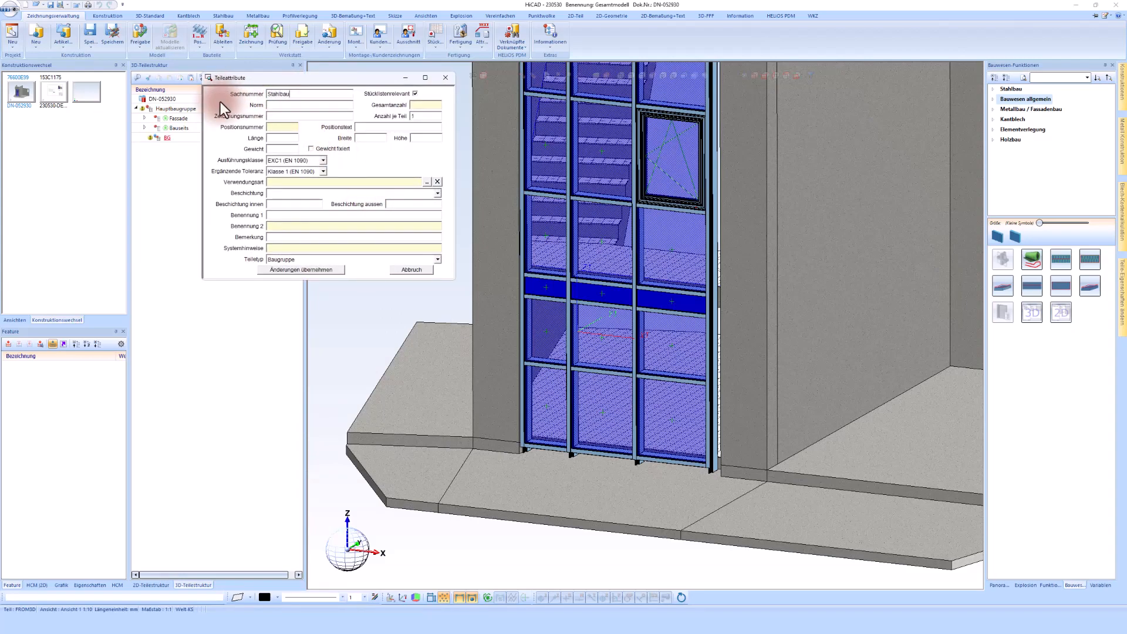
{"action": "left_click", "coordinate": [416, 93]}
{"action": "left_click", "coordinate": [318, 257]}
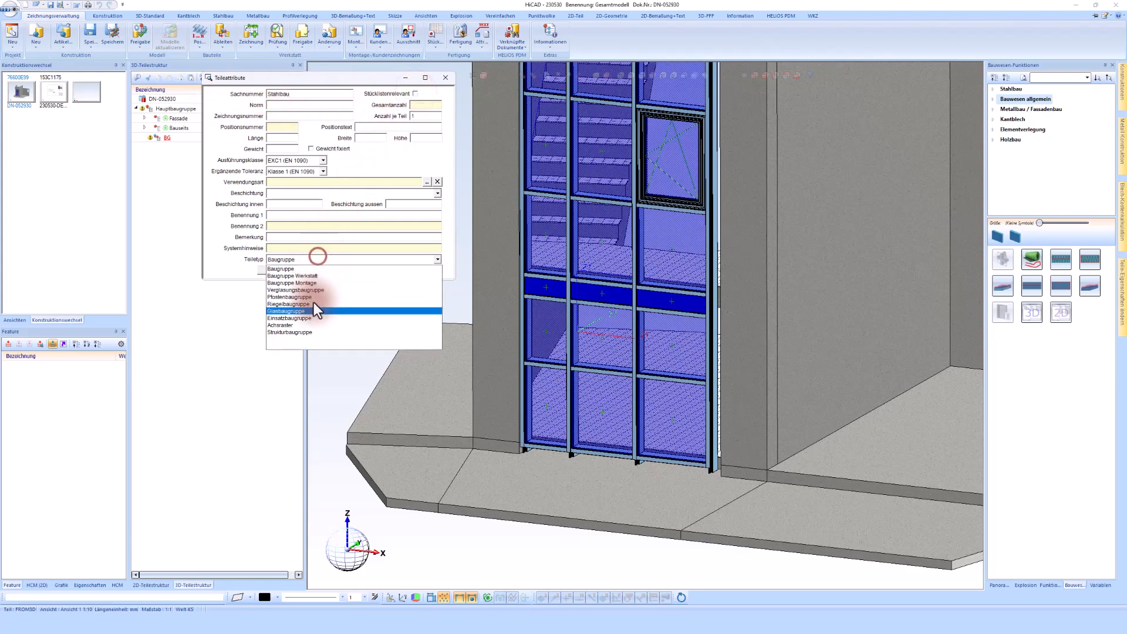
{"action": "left_click", "coordinate": [311, 332]}
{"action": "left_click", "coordinate": [308, 270]}
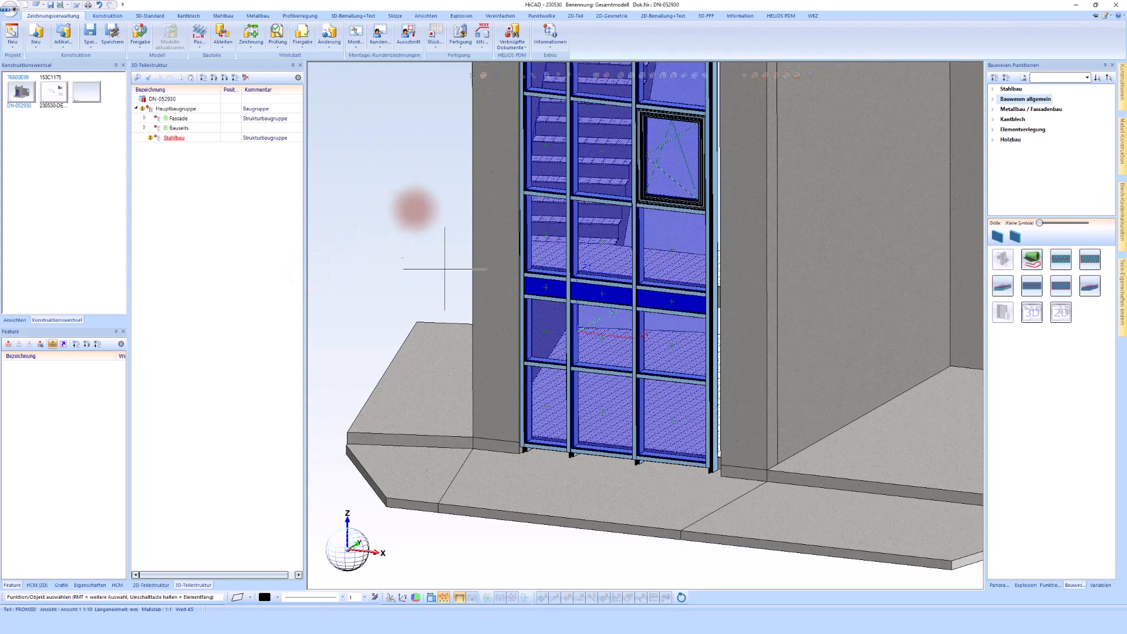
Create a new sub-assembly under Stahlbau and name it Eingangsfassade STB
{"action": "right_click", "coordinate": [170, 140]}
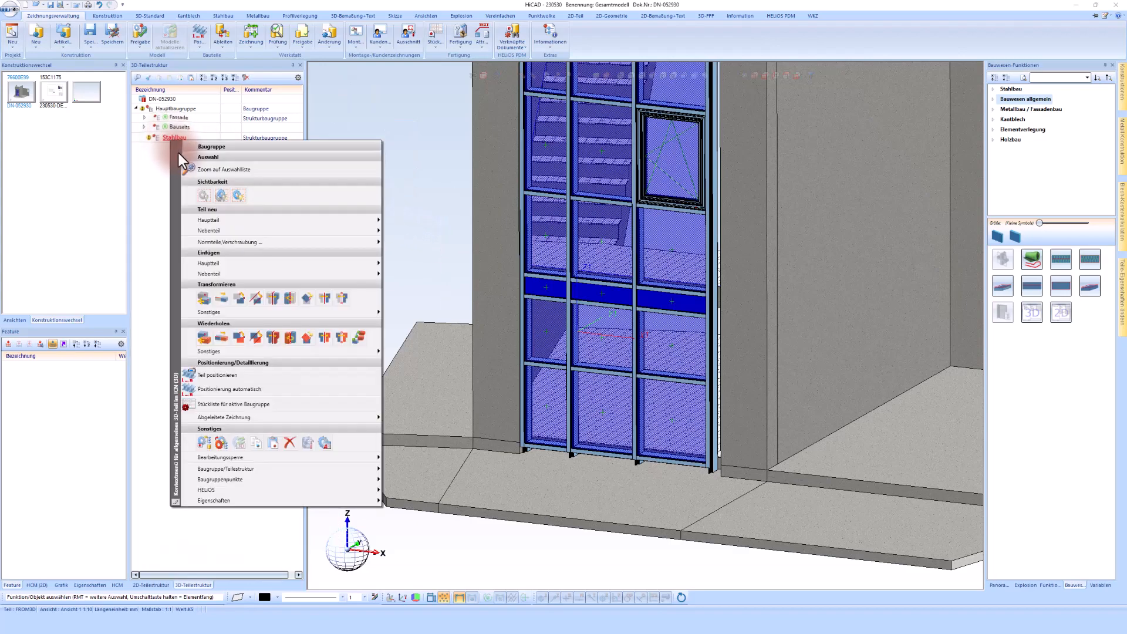
{"action": "left_click", "coordinate": [229, 227]}
{"action": "left_click", "coordinate": [411, 255]}
{"action": "double_click", "coordinate": [287, 95]}
{"action": "type", "text": "Eingangsfassade"}
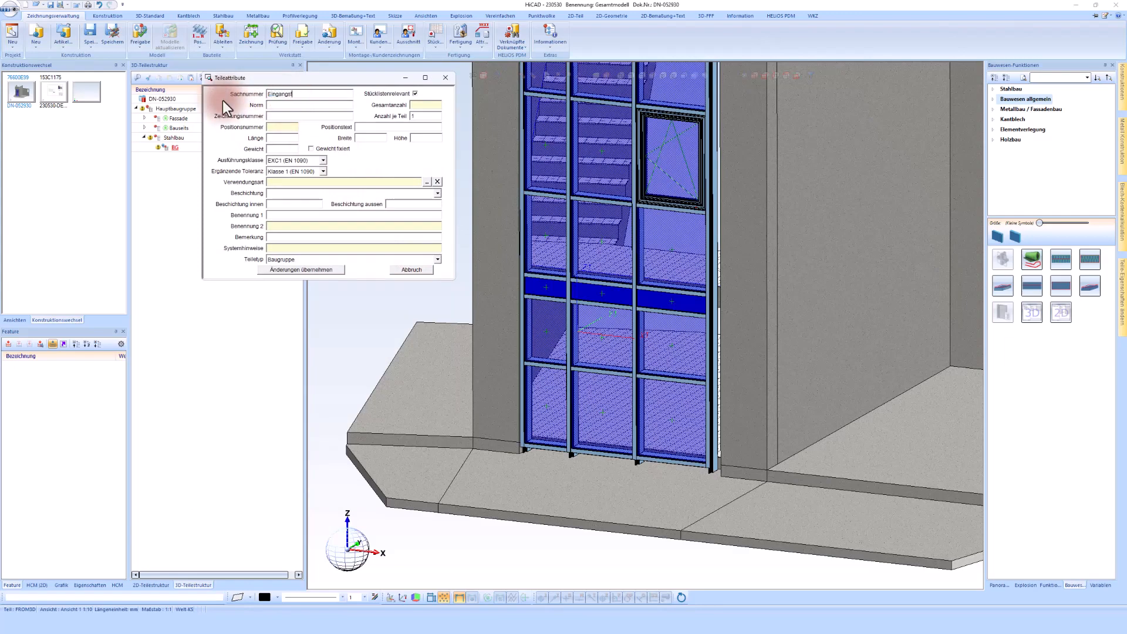
{"action": "key", "text": "BackSpace"}
{"action": "key", "text": "BackSpace"}
{"action": "type", "text": "sade STB"}
Make Eingangsfassade STB not BOM-relevant, set its part type to Strukturbaugruppe and apply the attributes
{"action": "left_click", "coordinate": [415, 93]}
{"action": "left_click", "coordinate": [341, 259]}
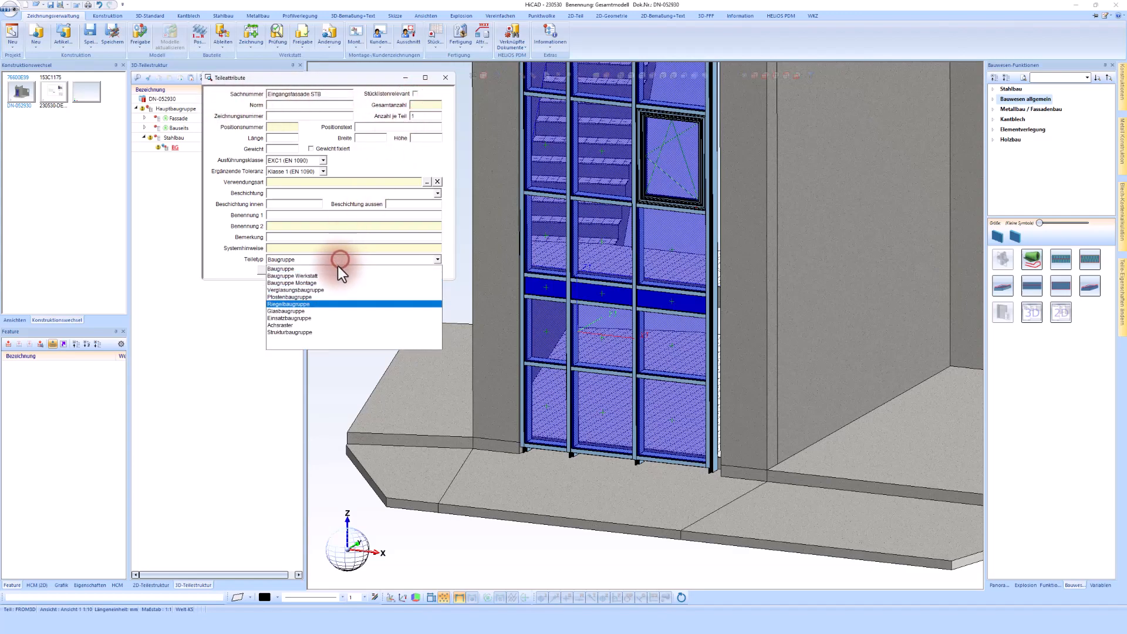
{"action": "left_click", "coordinate": [311, 334]}
{"action": "left_click", "coordinate": [317, 270]}
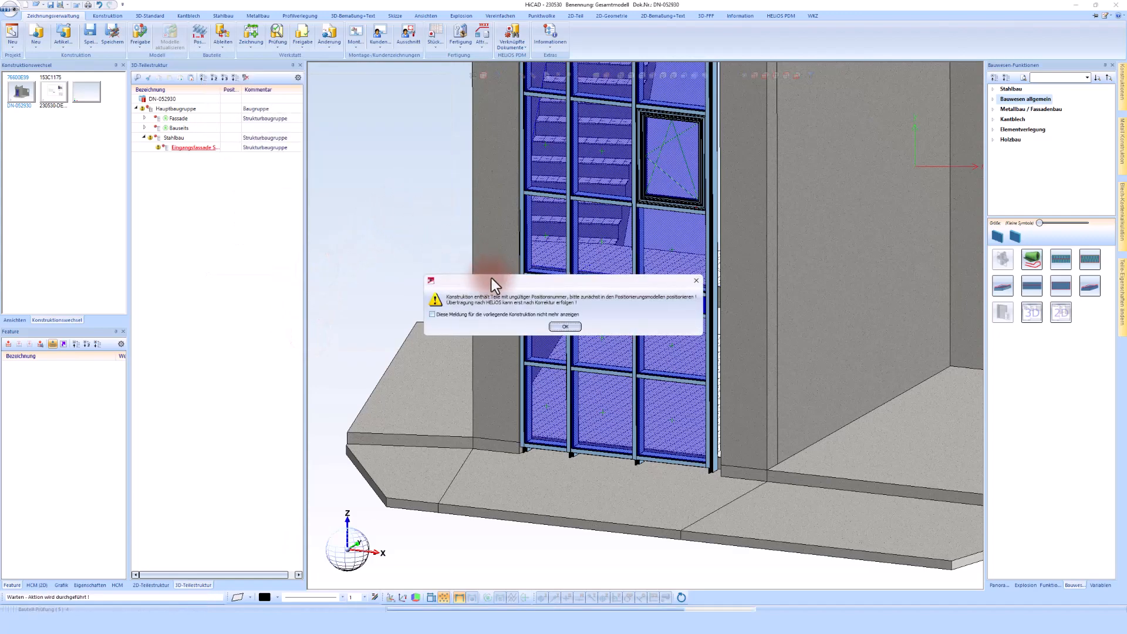
{"action": "left_click", "coordinate": [560, 325]}
{"action": "left_click", "coordinate": [638, 509]}
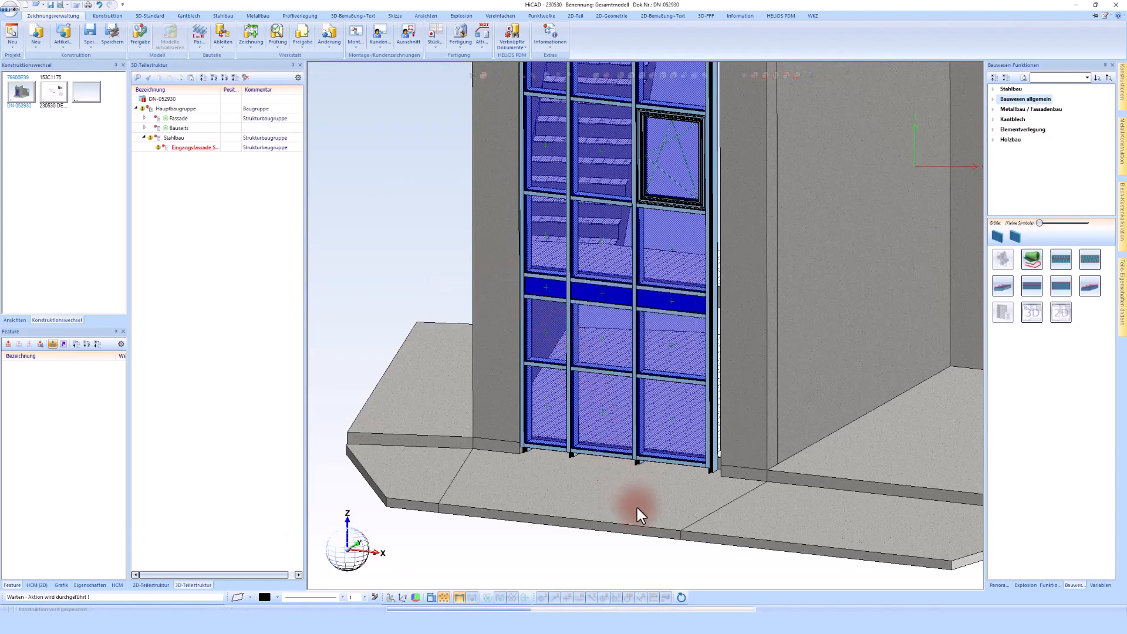
{"action": "scroll", "coordinate": [636, 508], "scroll_direction": "down", "scroll_amount": 2}
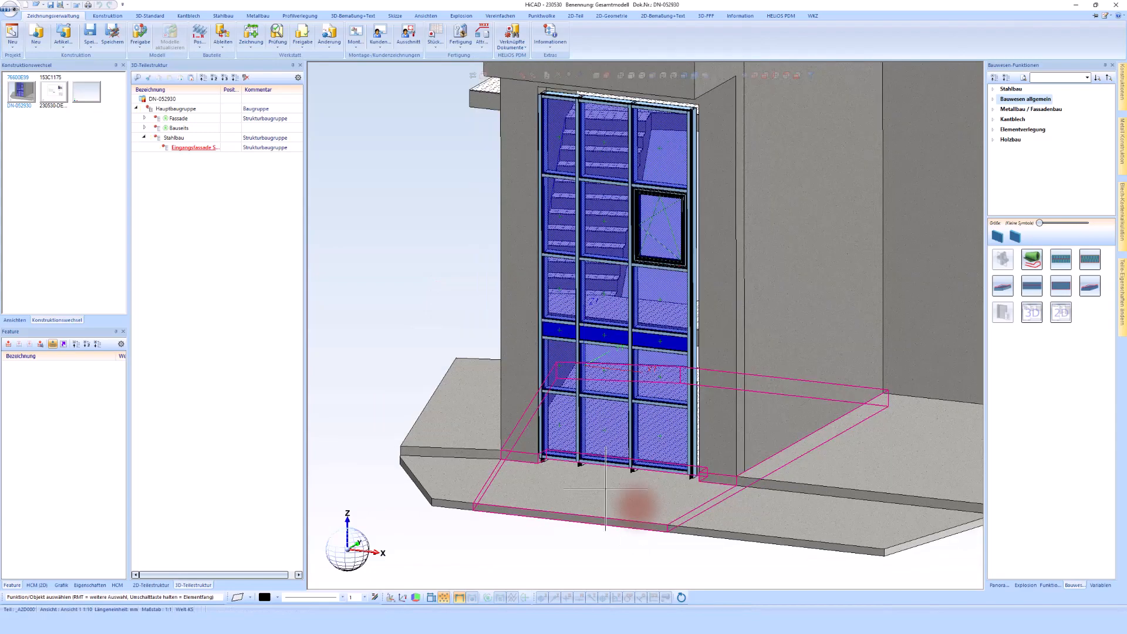
{"action": "double_click", "coordinate": [188, 148]}
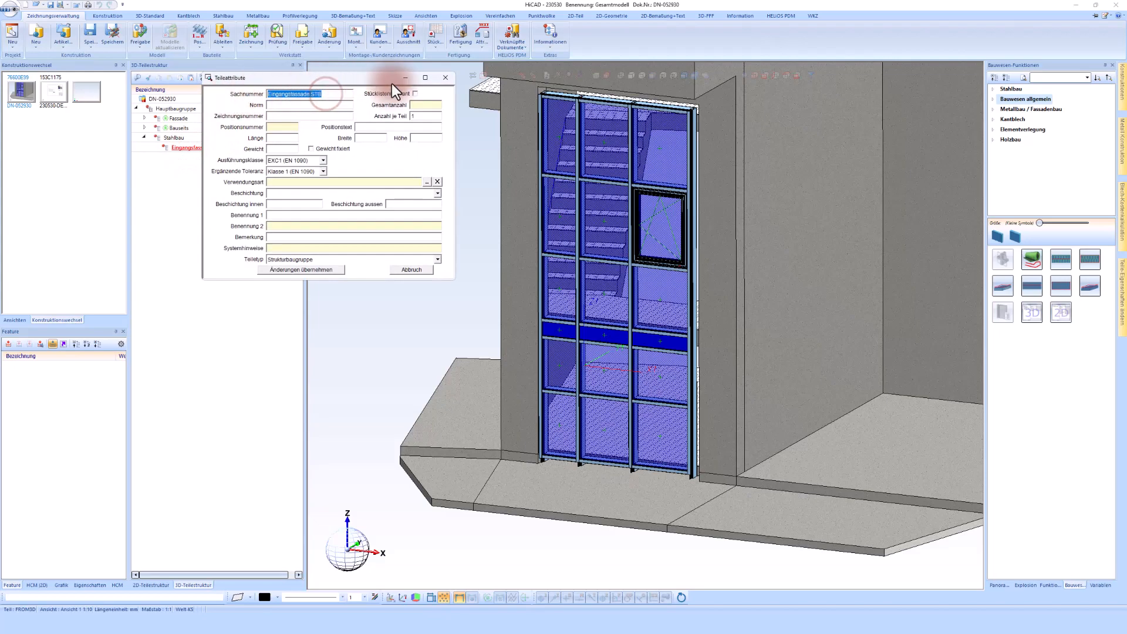
{"action": "left_click", "coordinate": [447, 78]}
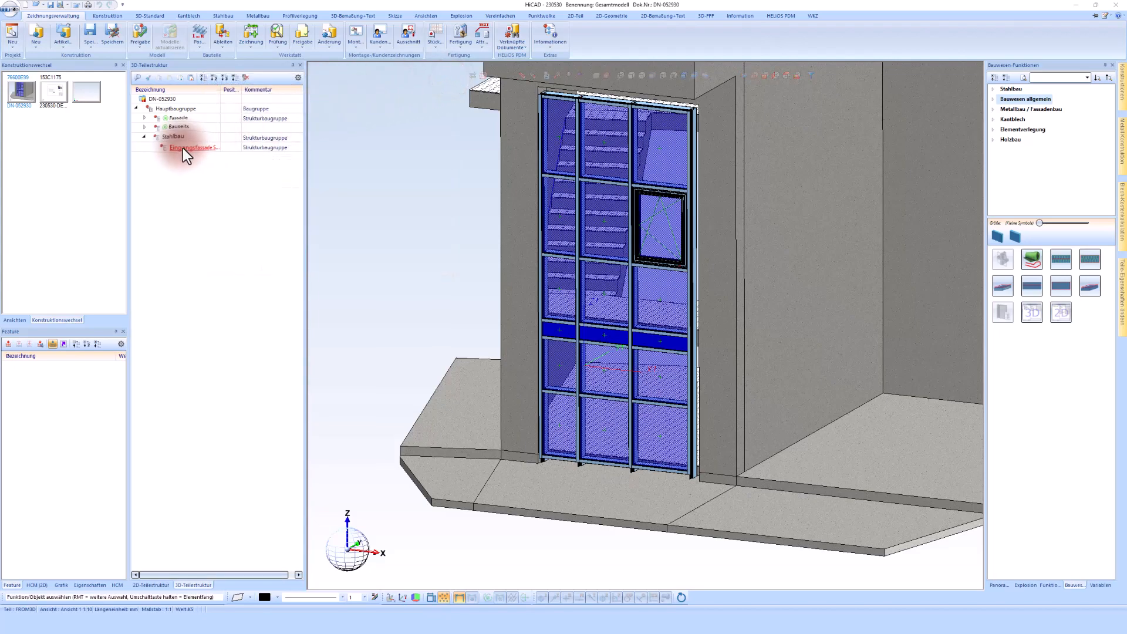
Save Eingangsfassade STB as an externally referenced part with a single-part drawing and a new database article
{"action": "right_click", "coordinate": [182, 148]}
{"action": "left_click", "coordinate": [214, 451]}
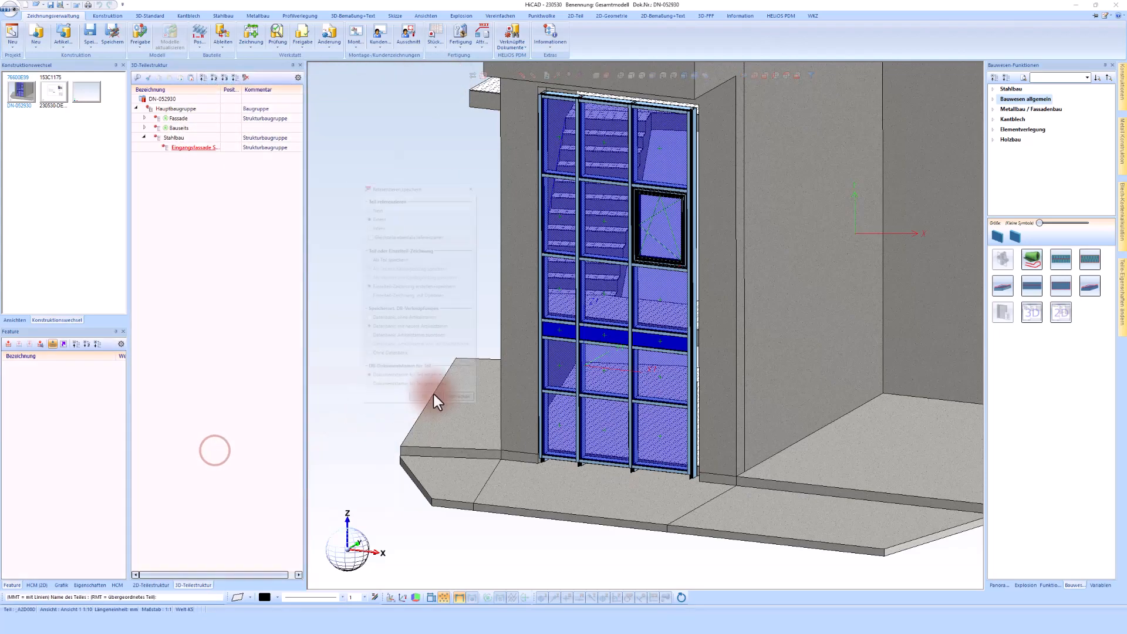
{"action": "left_click", "coordinate": [428, 411]}
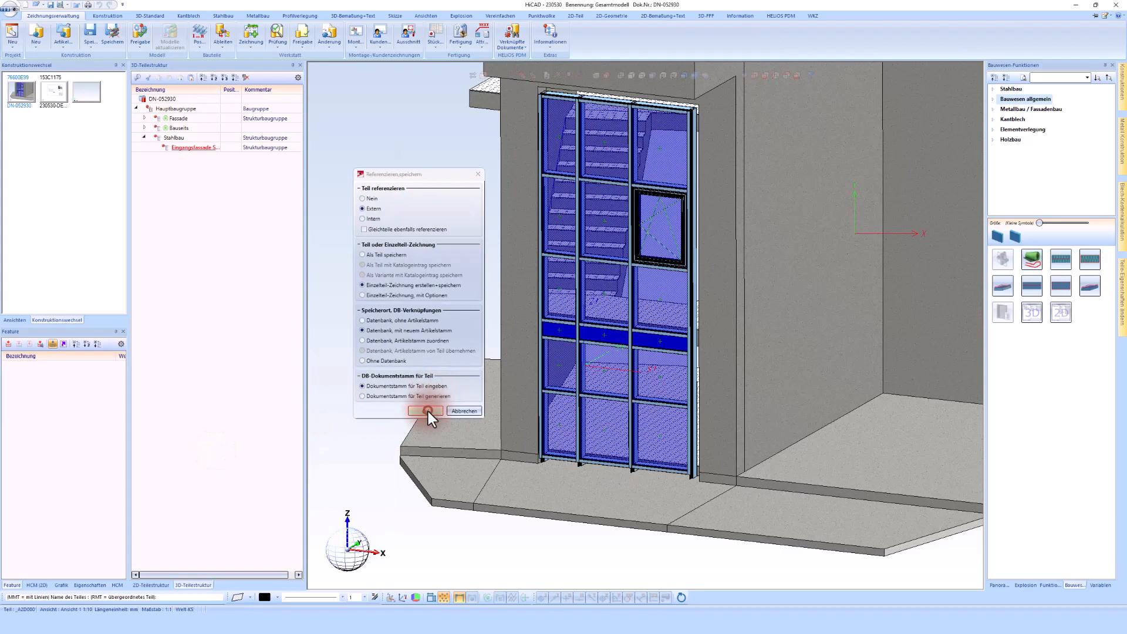
{"action": "left_click", "coordinate": [559, 439]}
{"action": "left_click", "coordinate": [569, 321]}
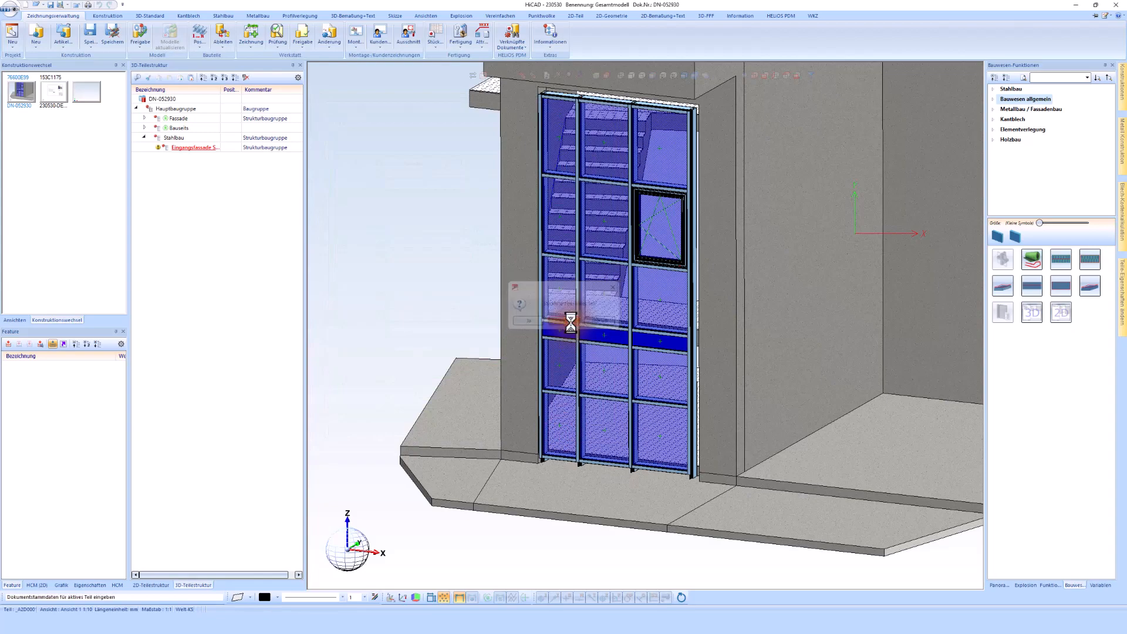
Paste the assembly name as designation in the part and drawing document master dialogs and confirm both
{"action": "double_click", "coordinate": [214, 216]}
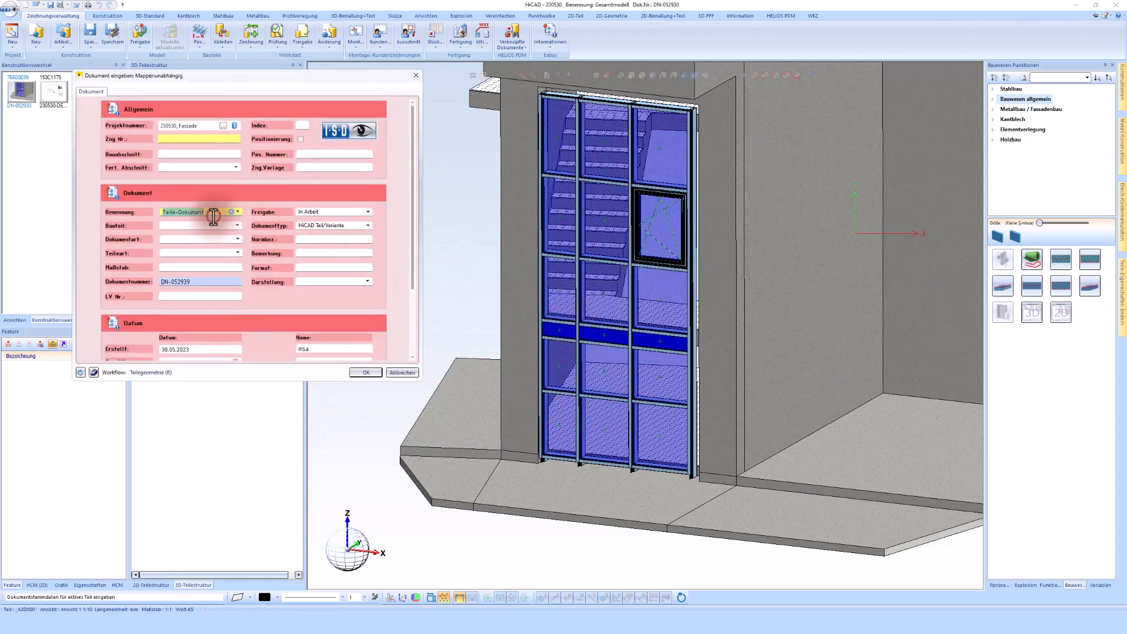
{"action": "type", "text": "Eingangsfassade STB"}
{"action": "left_click", "coordinate": [365, 370]}
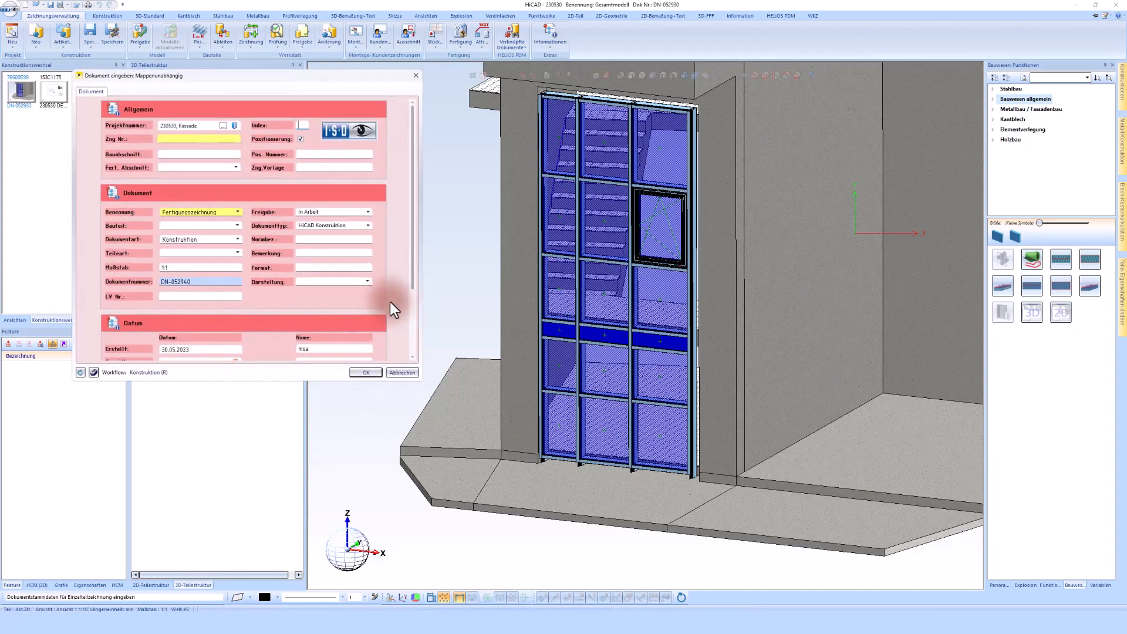
{"action": "double_click", "coordinate": [210, 212]}
{"action": "type", "text": "Eingangsfassade STB"}
{"action": "left_click", "coordinate": [364, 372]}
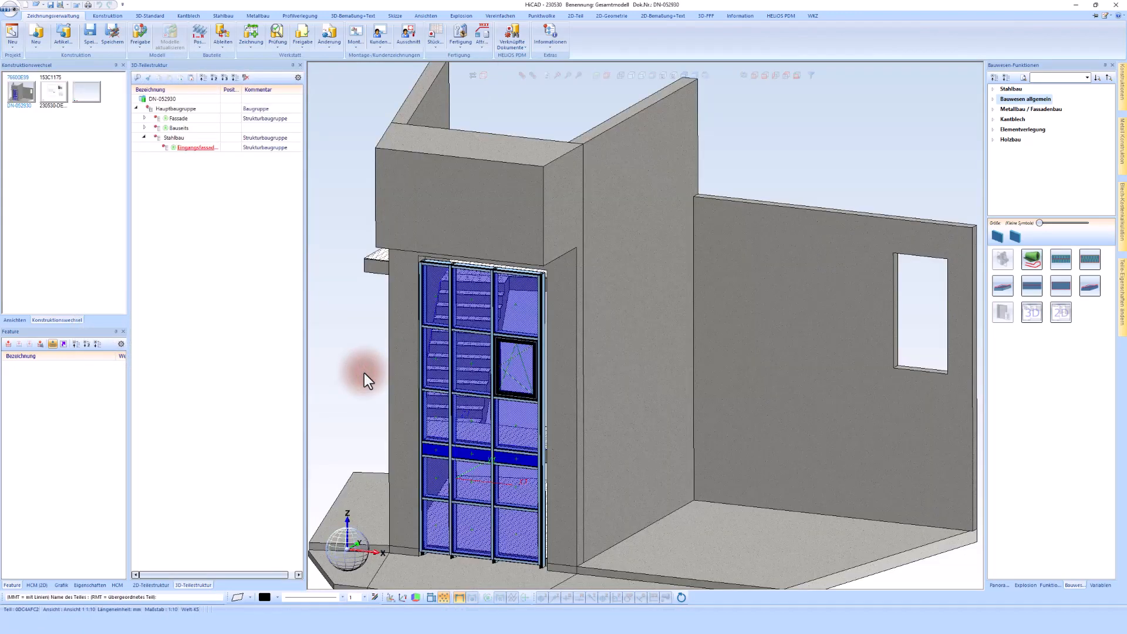
Examine the concrete stair parts behind the facade by selecting them in the model and structure tree
{"action": "scroll", "coordinate": [611, 252], "scroll_direction": "down", "scroll_amount": 3}
{"action": "scroll", "coordinate": [553, 371], "scroll_direction": "up", "scroll_amount": 5}
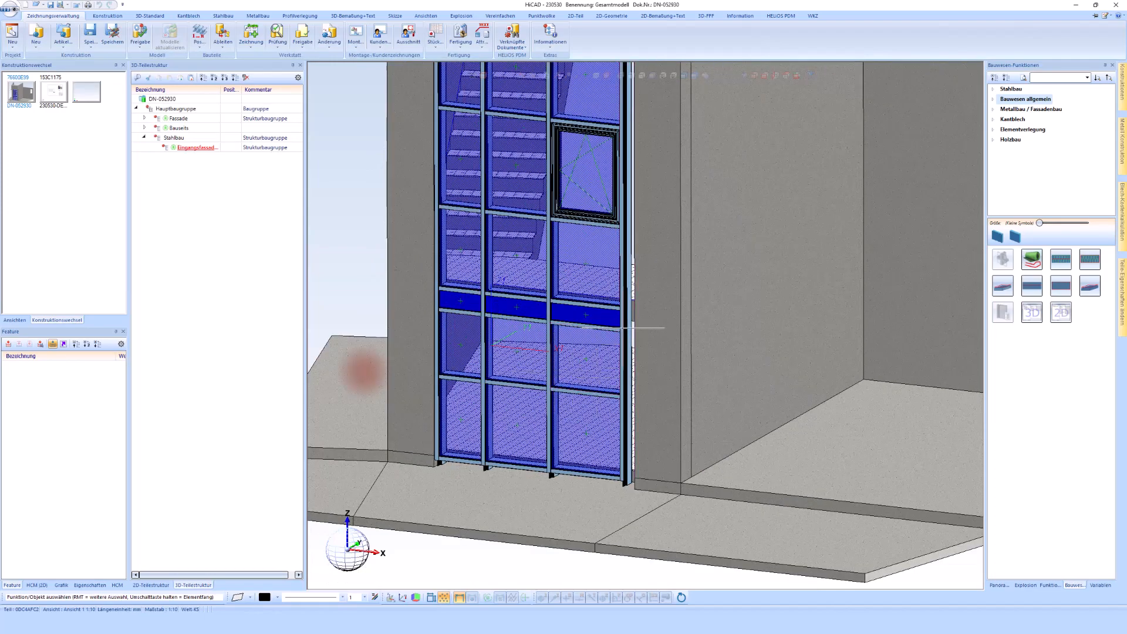
{"action": "scroll", "coordinate": [651, 323], "scroll_direction": "up", "scroll_amount": 2}
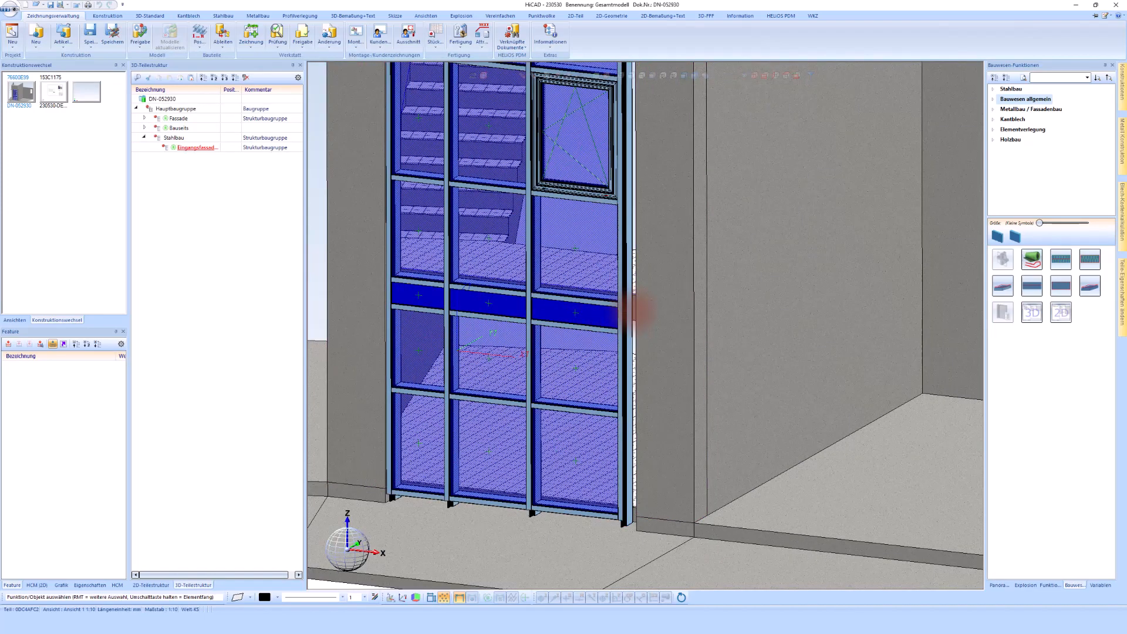
{"action": "left_click", "coordinate": [633, 312]}
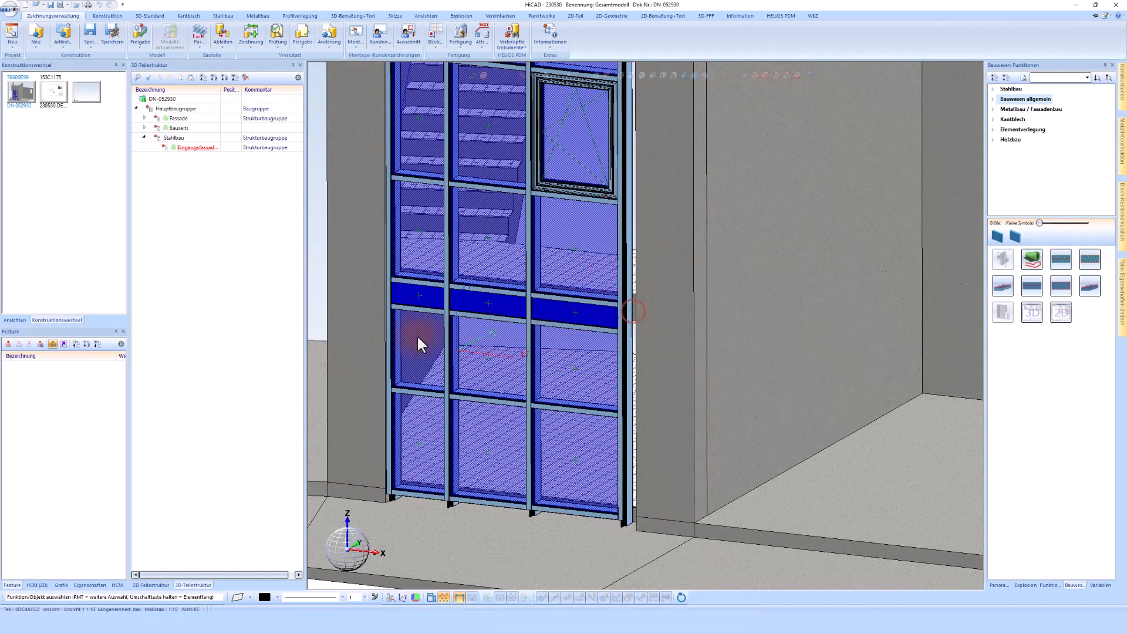
{"action": "right_click", "coordinate": [354, 346]}
{"action": "left_click", "coordinate": [386, 73]}
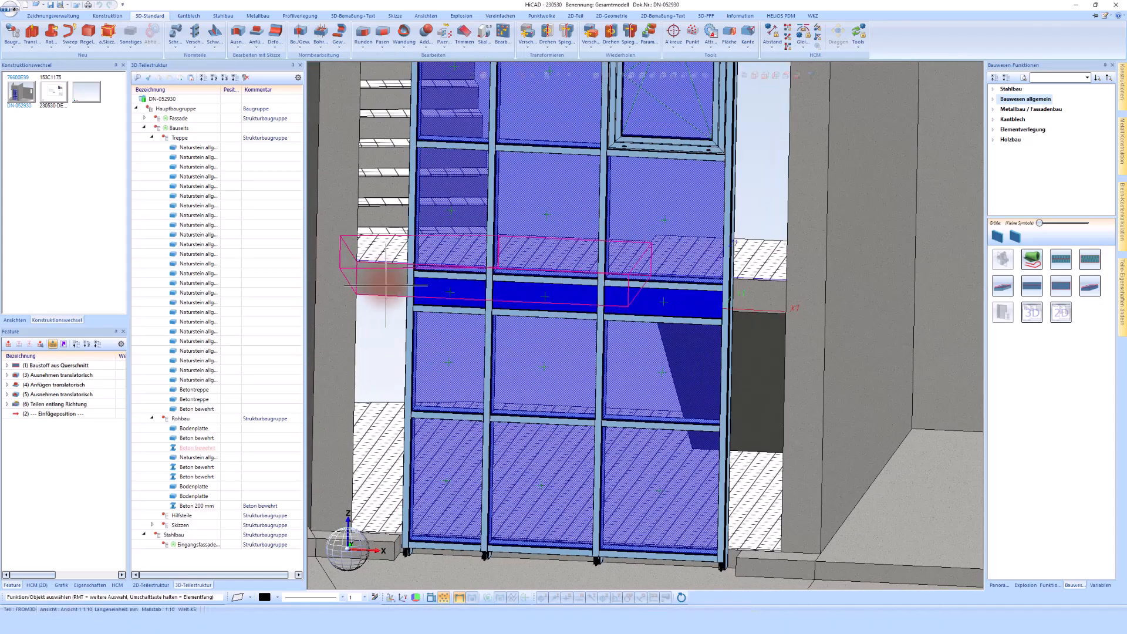
{"action": "left_click", "coordinate": [385, 286]}
{"action": "left_click", "coordinate": [755, 304], "text": "ctrl"}
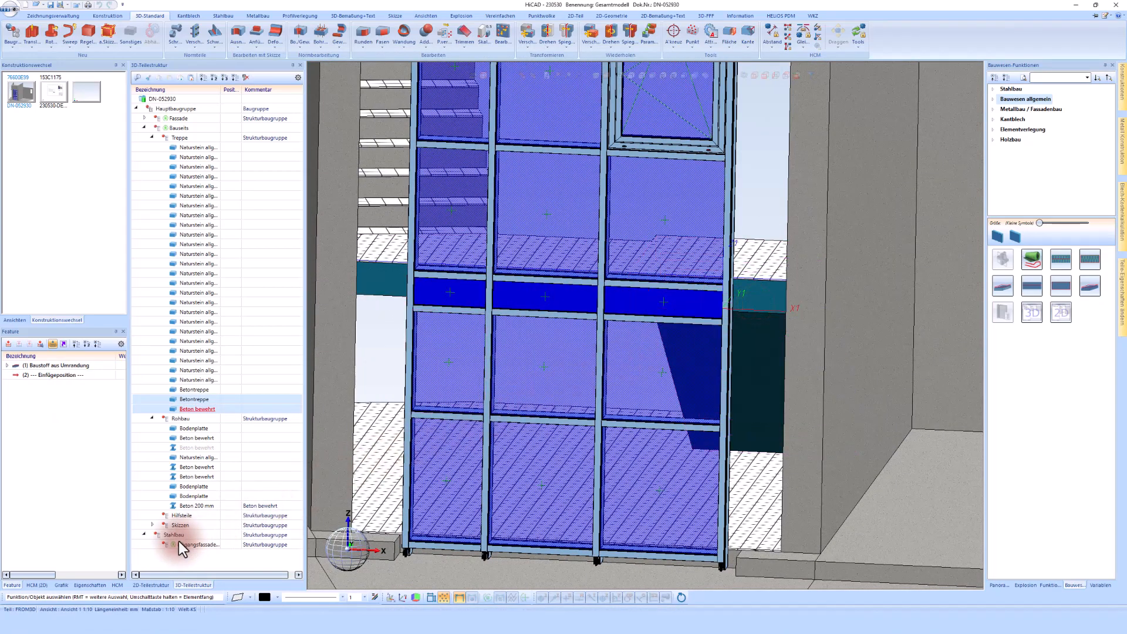
Examine the stair and facade assemblies by toggling their visibility and selecting them in the structure tree and model
{"action": "right_click", "coordinate": [177, 122]}
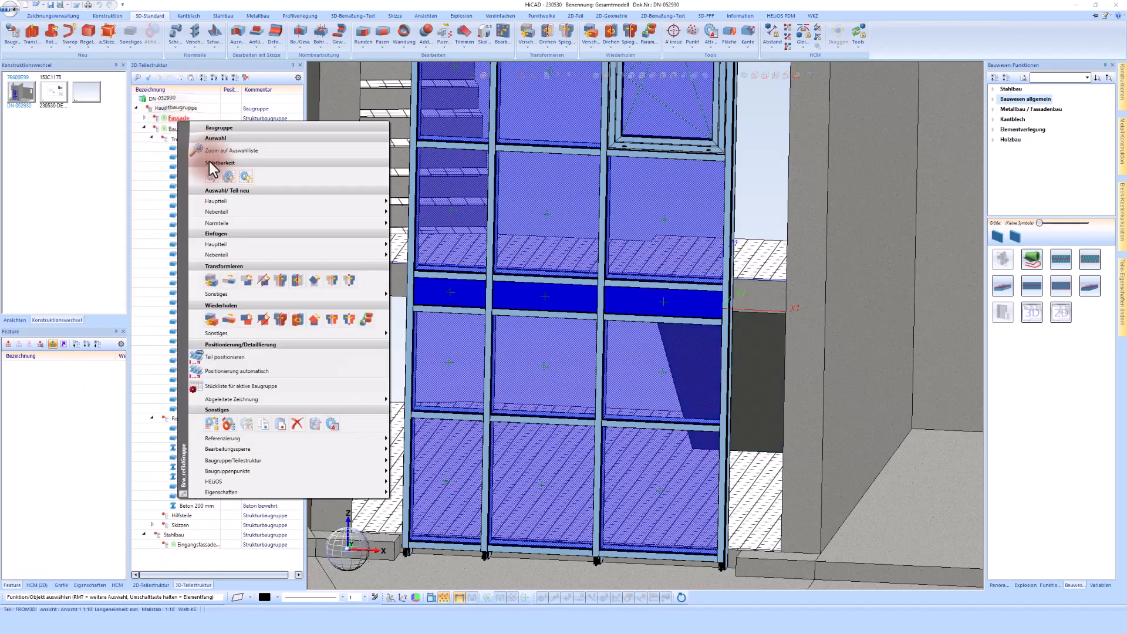
{"action": "left_click", "coordinate": [228, 177]}
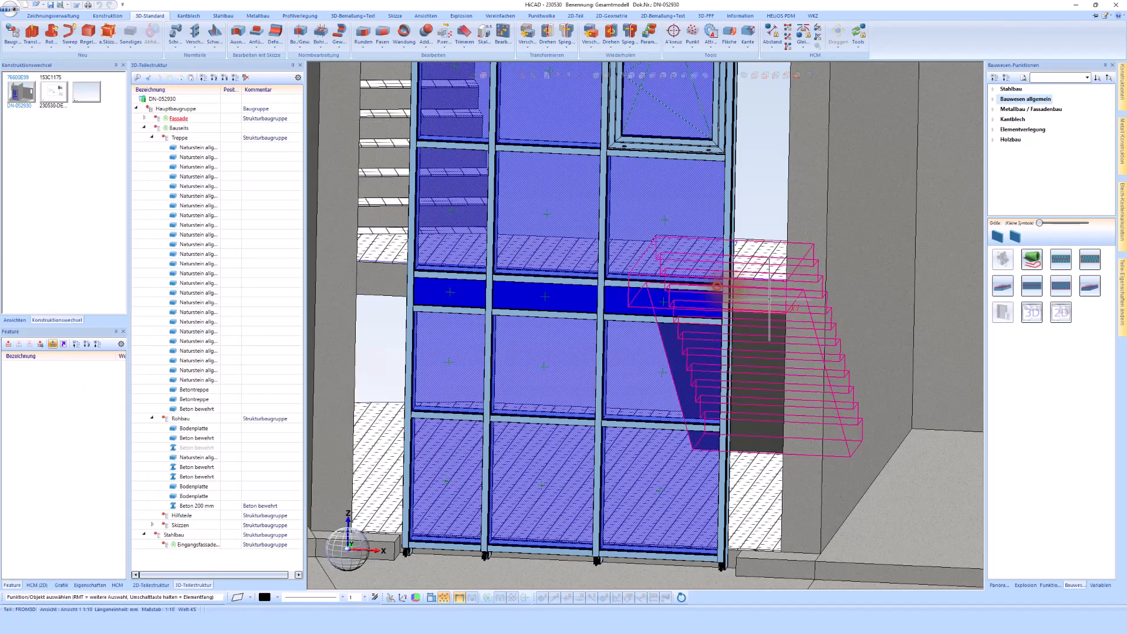
{"action": "left_click", "coordinate": [383, 284]}
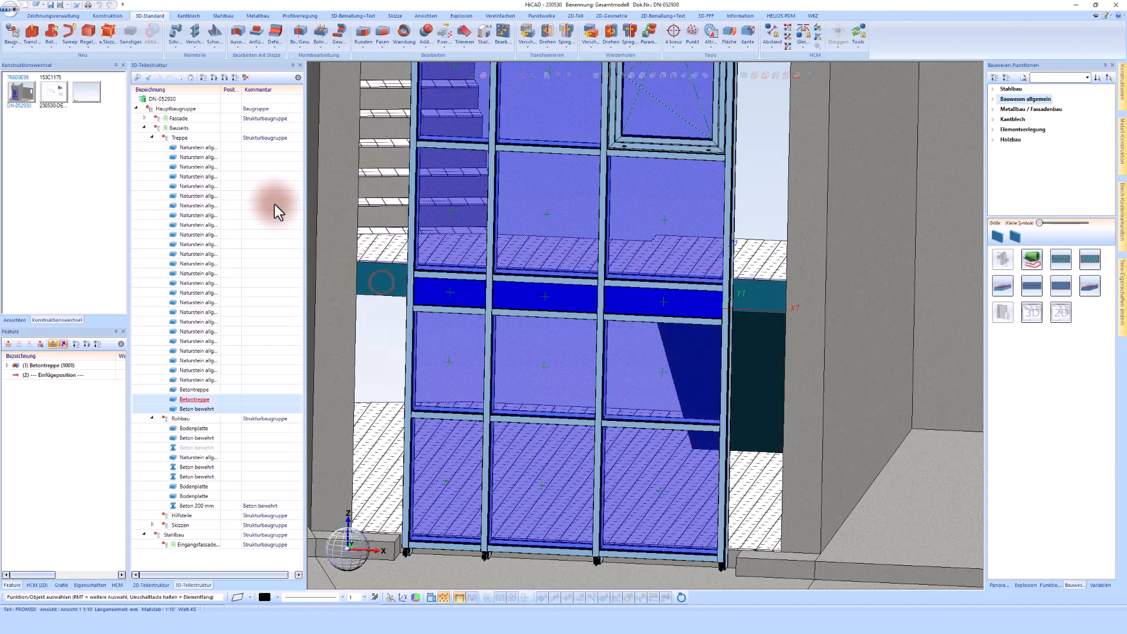
{"action": "left_click", "coordinate": [175, 130]}
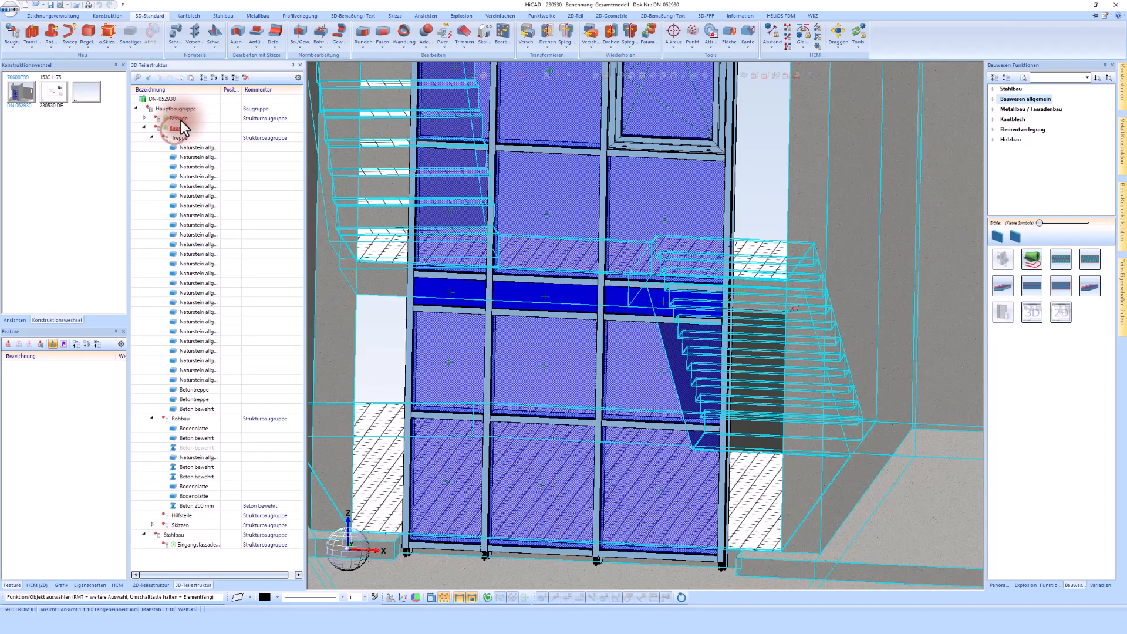
{"action": "left_click", "coordinate": [181, 120]}
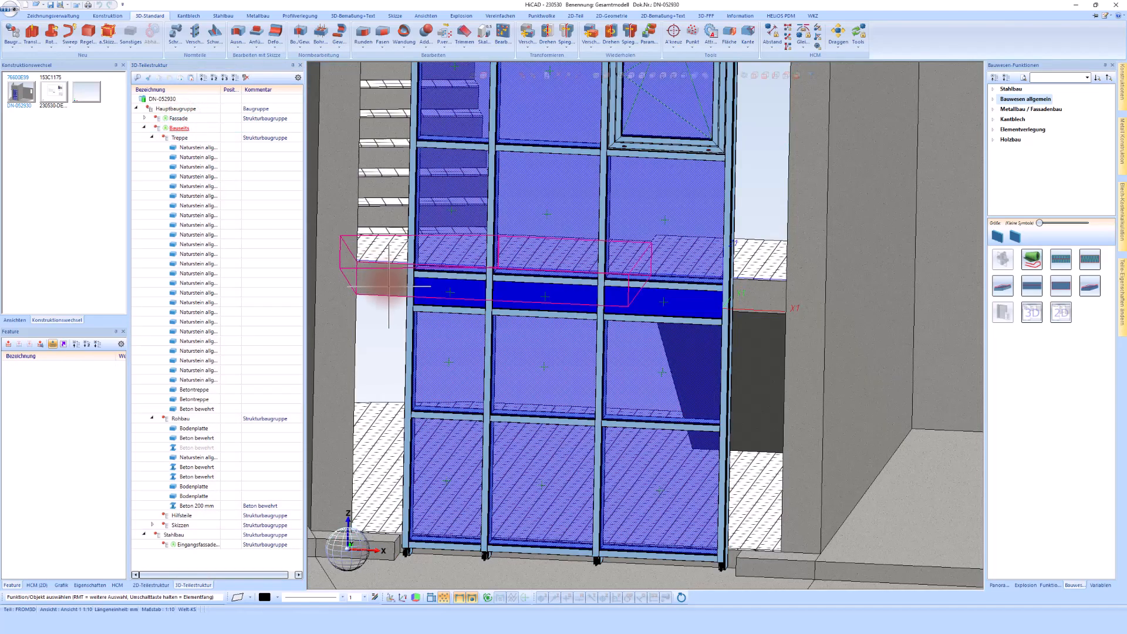
{"action": "left_click", "coordinate": [388, 284]}
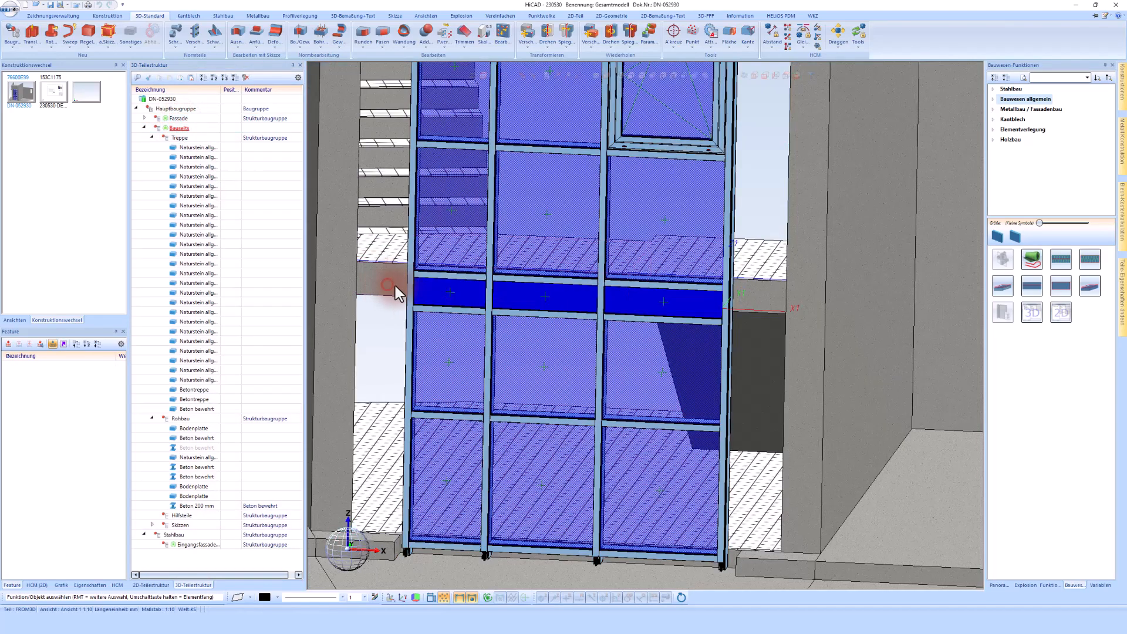
{"action": "left_click", "coordinate": [759, 303]}
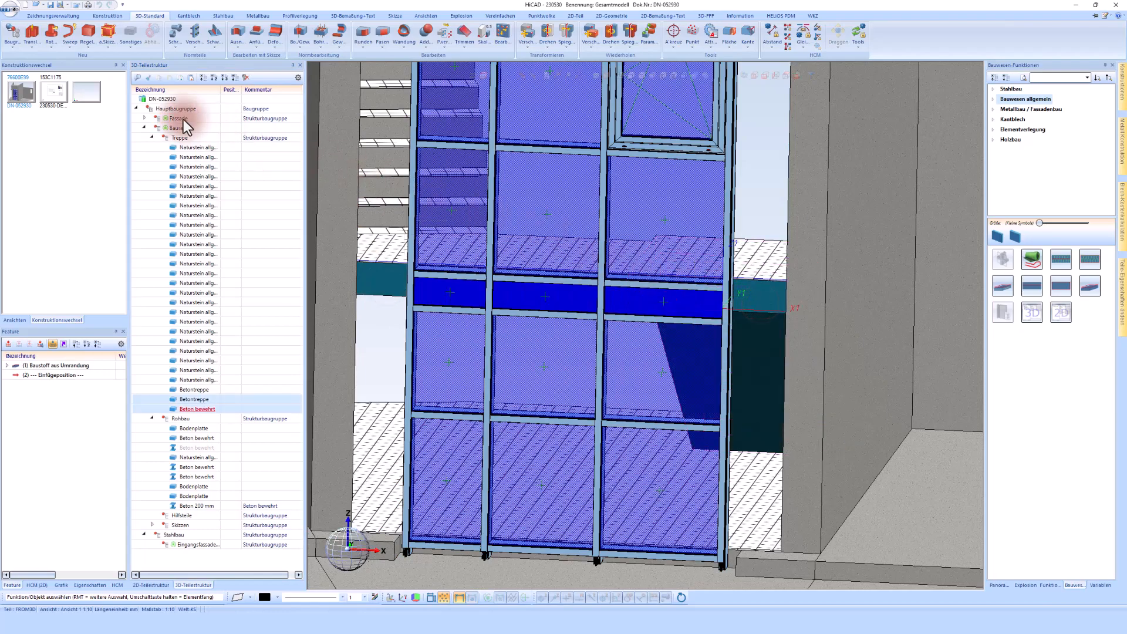
Change the Fassade assembly's visibility so the facade and concrete stair are isolated at their junction
{"action": "right_click", "coordinate": [185, 124]}
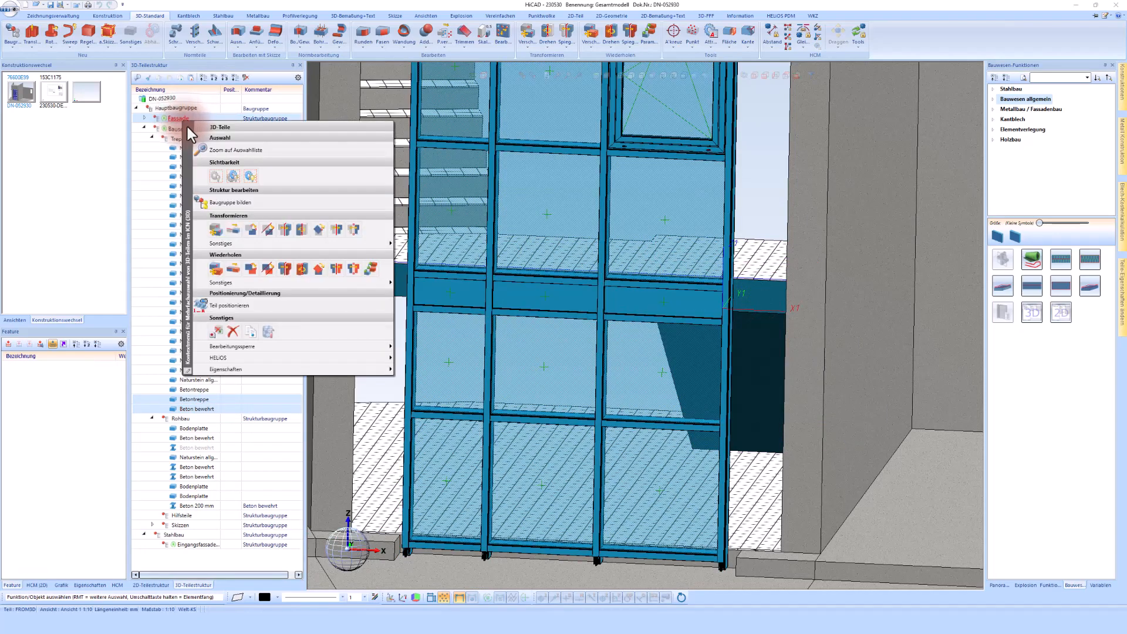
{"action": "left_click", "coordinate": [234, 175]}
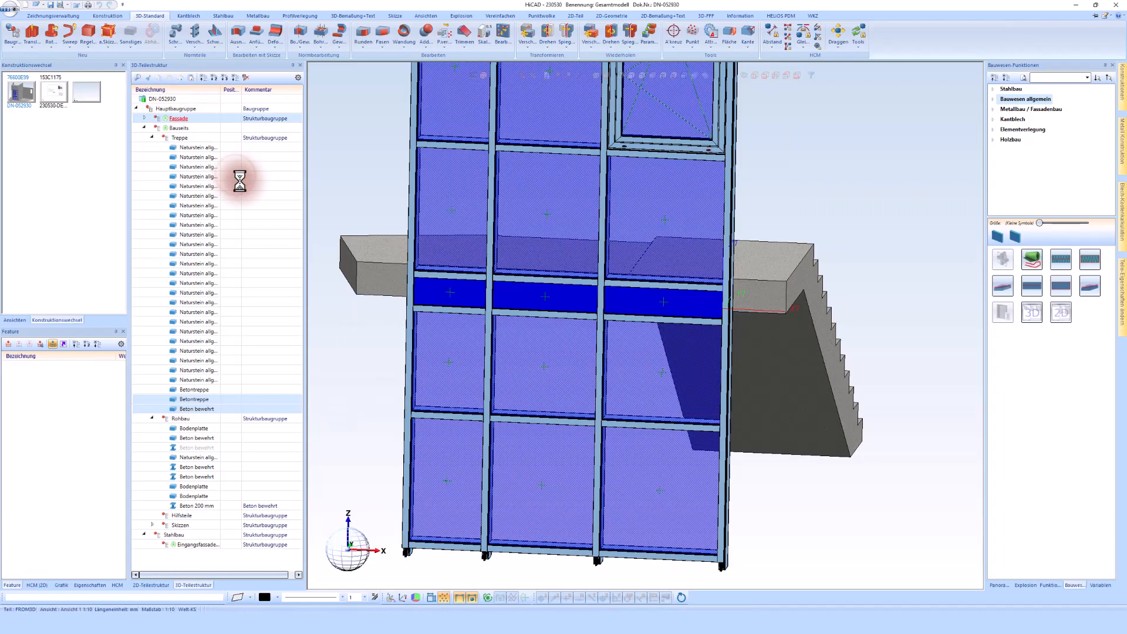
{"action": "left_click", "coordinate": [338, 297]}
{"action": "left_click", "coordinate": [382, 349]}
{"action": "middle_click_drag", "start_coordinate": [382, 322], "coordinate": [381, 319]}
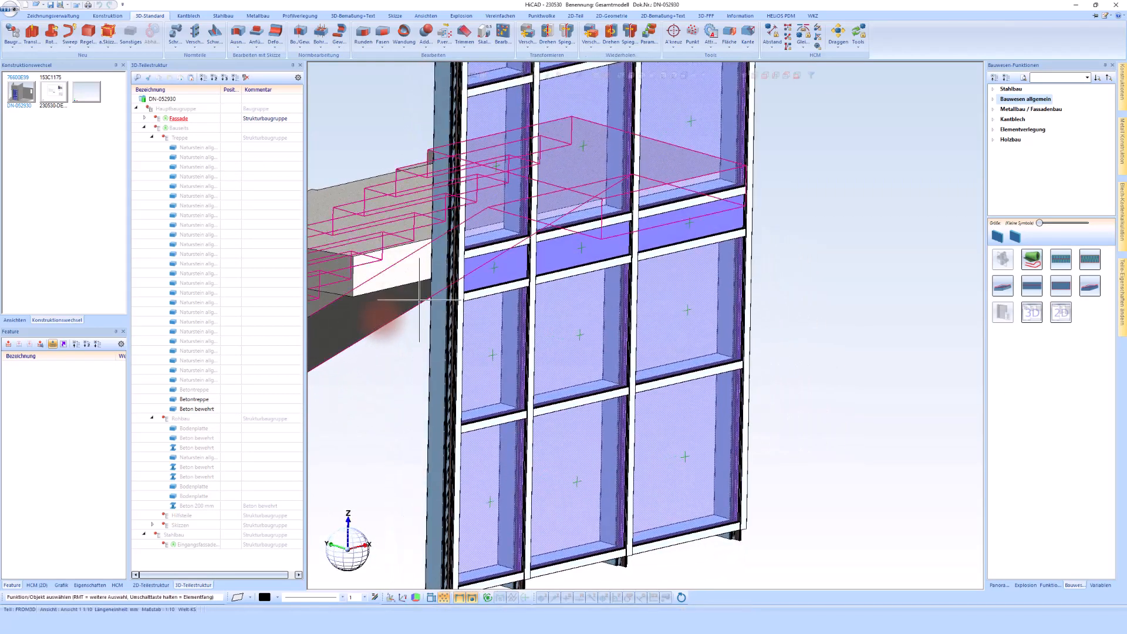
{"action": "scroll", "coordinate": [419, 295], "scroll_direction": "down", "scroll_amount": 1}
{"action": "middle_click_drag", "start_coordinate": [418, 273], "coordinate": [678, 197]}
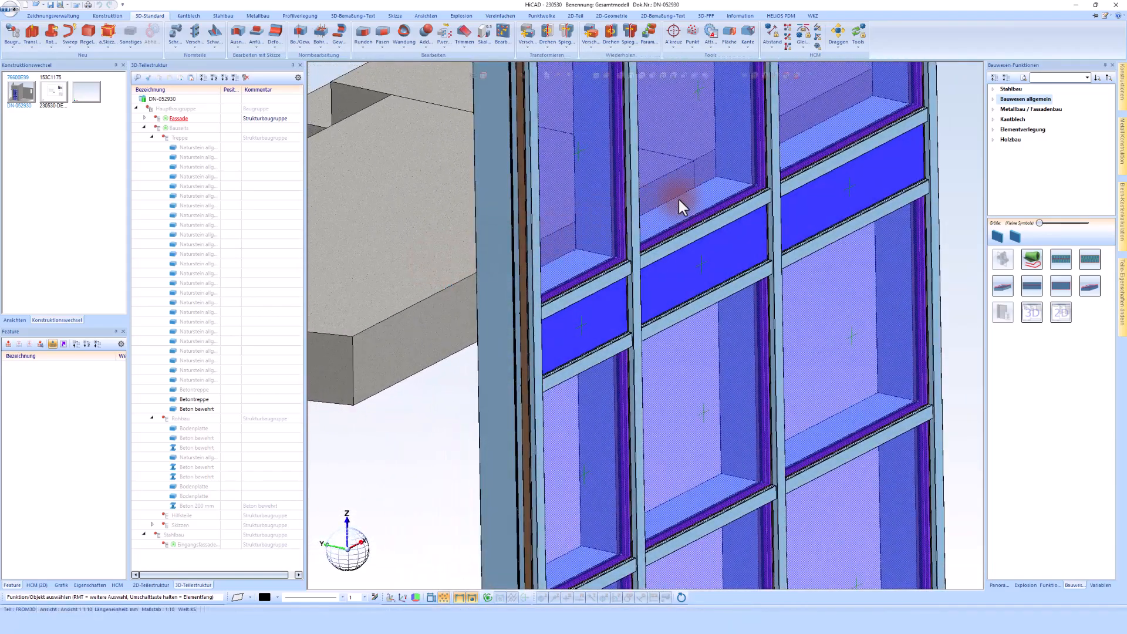
Insert a Befestigungskonsole from Metallbau / Fassadenbau, picking the facade profile, the concrete stair and the insertion point
{"action": "left_click", "coordinate": [1025, 108]}
{"action": "left_click_drag", "start_coordinate": [1039, 223], "coordinate": [1064, 222]}
{"action": "left_click", "coordinate": [1031, 387]}
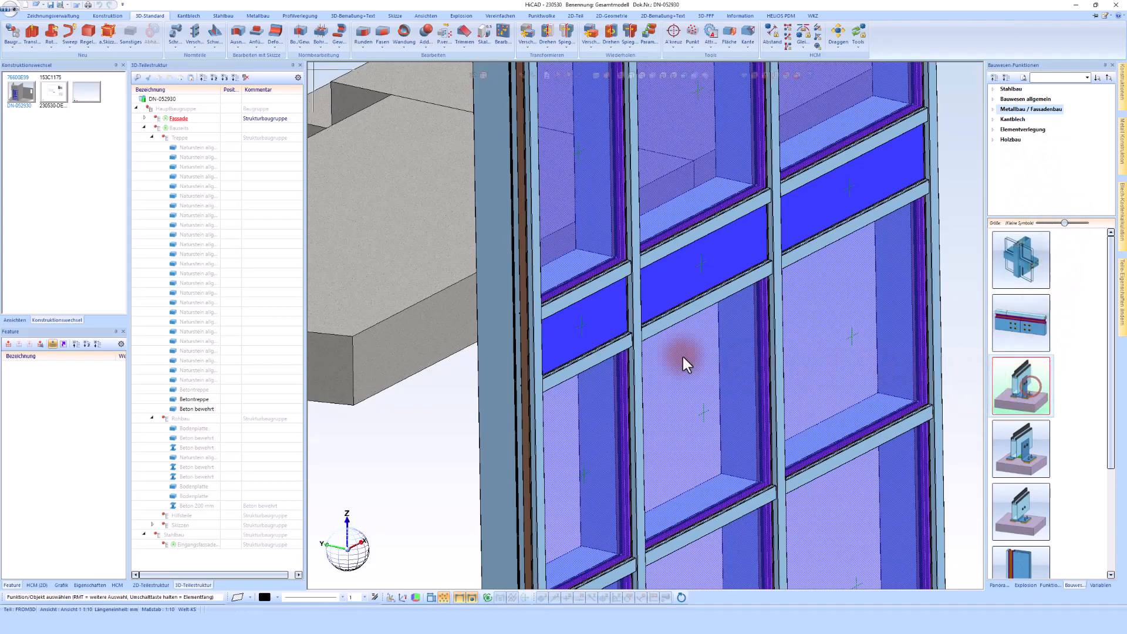
{"action": "left_click", "coordinate": [487, 338]}
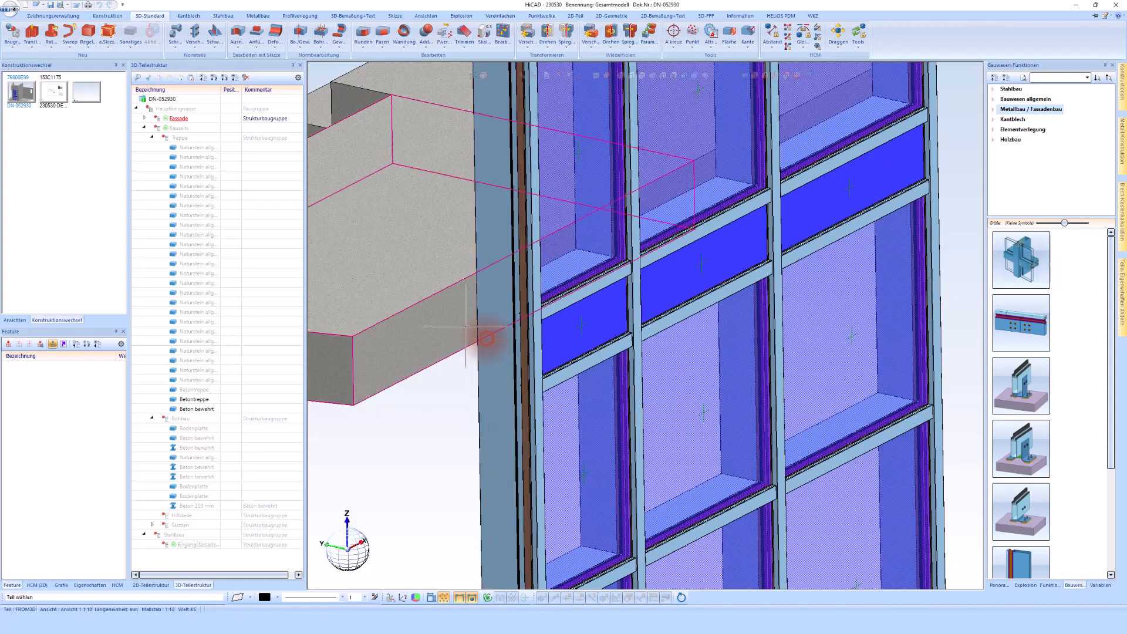
{"action": "left_click", "coordinate": [452, 343]}
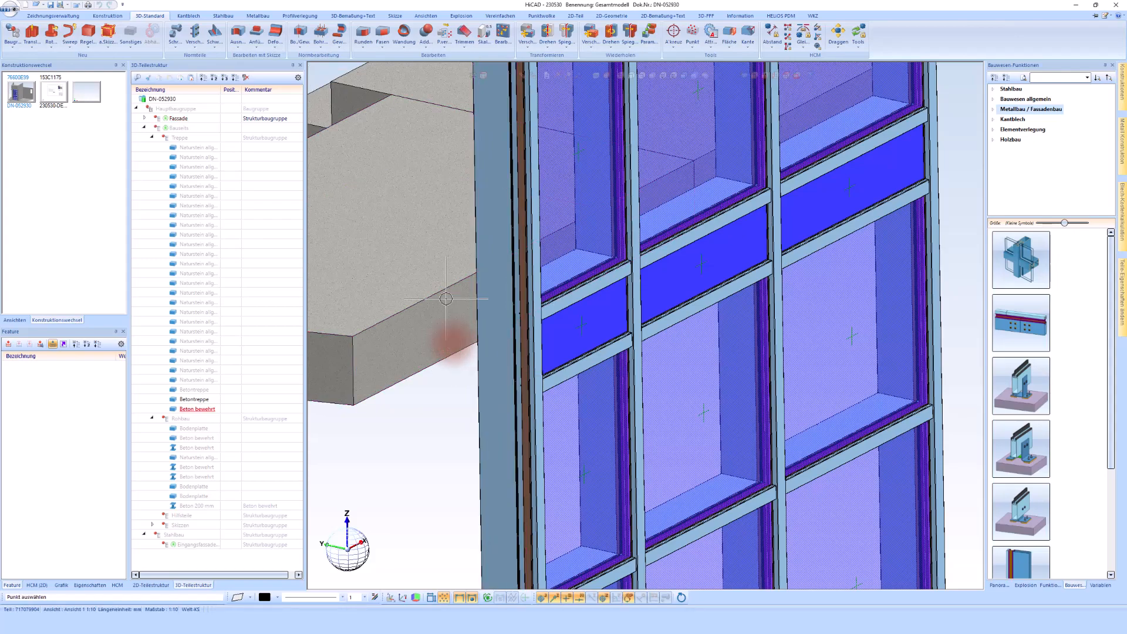
{"action": "left_click", "coordinate": [359, 372]}
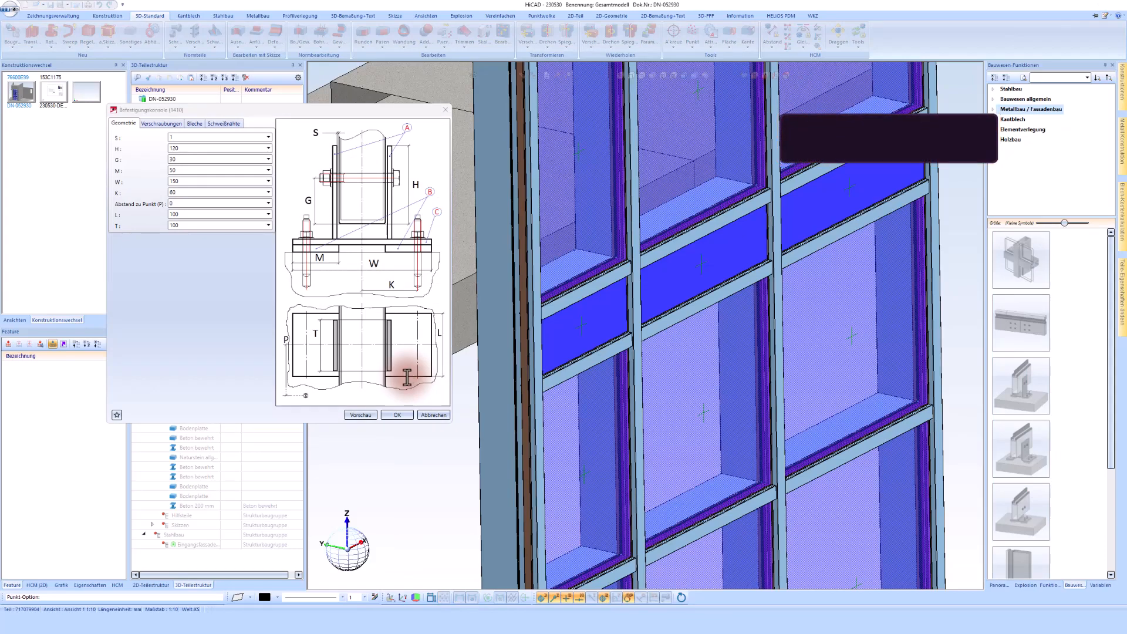
Review the bracket console's geometry parameters
{"action": "left_click", "coordinate": [179, 150]}
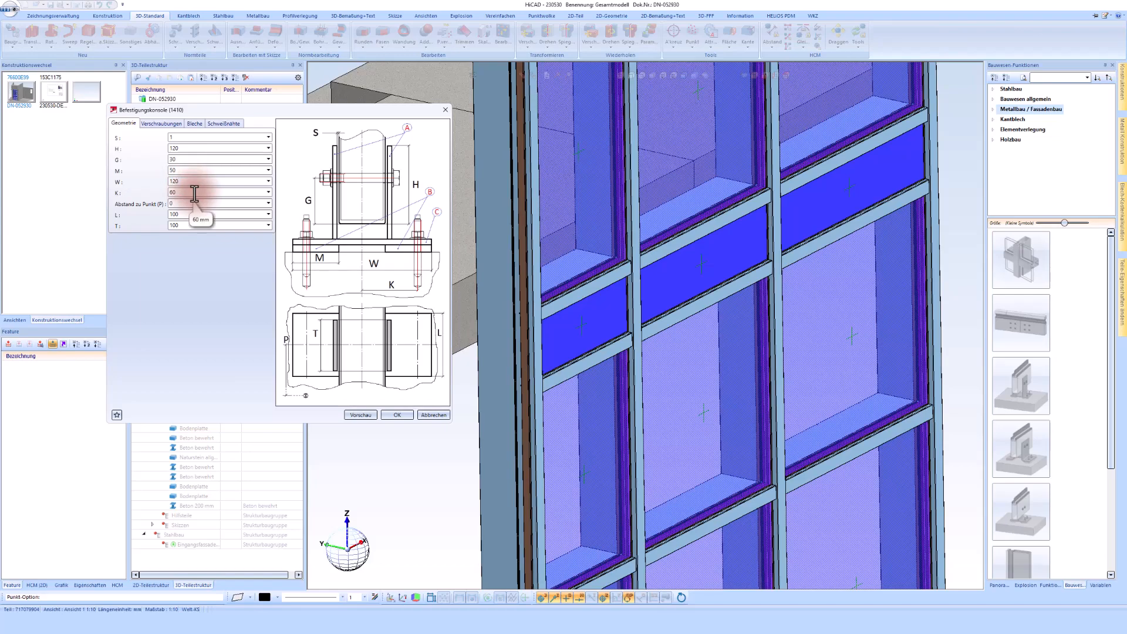
{"action": "double_click", "coordinate": [195, 192]}
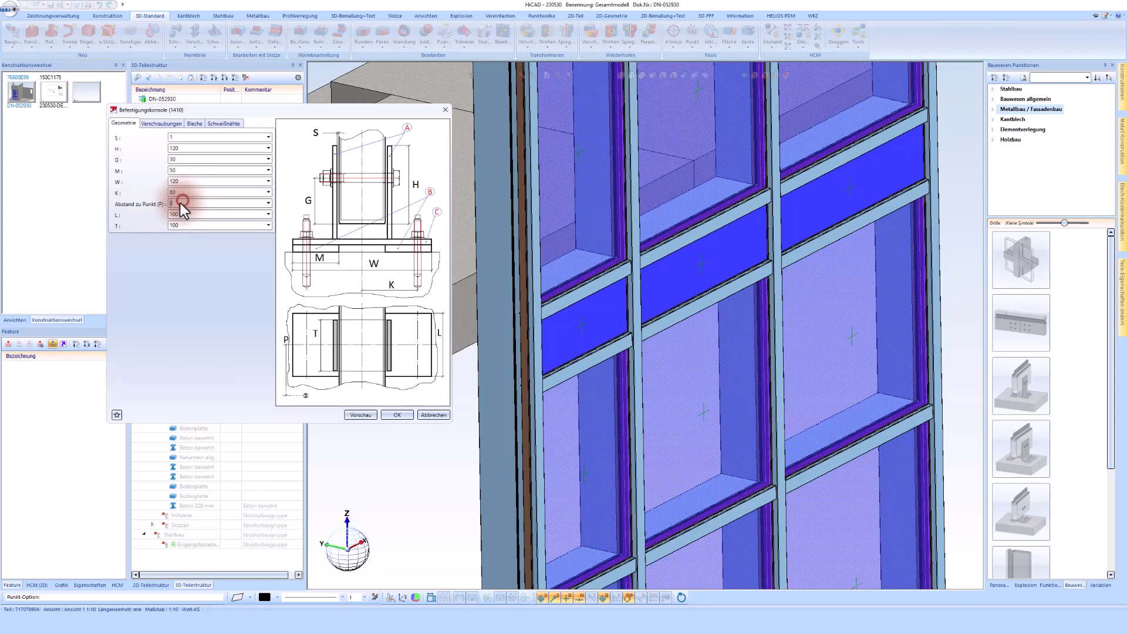
{"action": "double_click", "coordinate": [176, 204]}
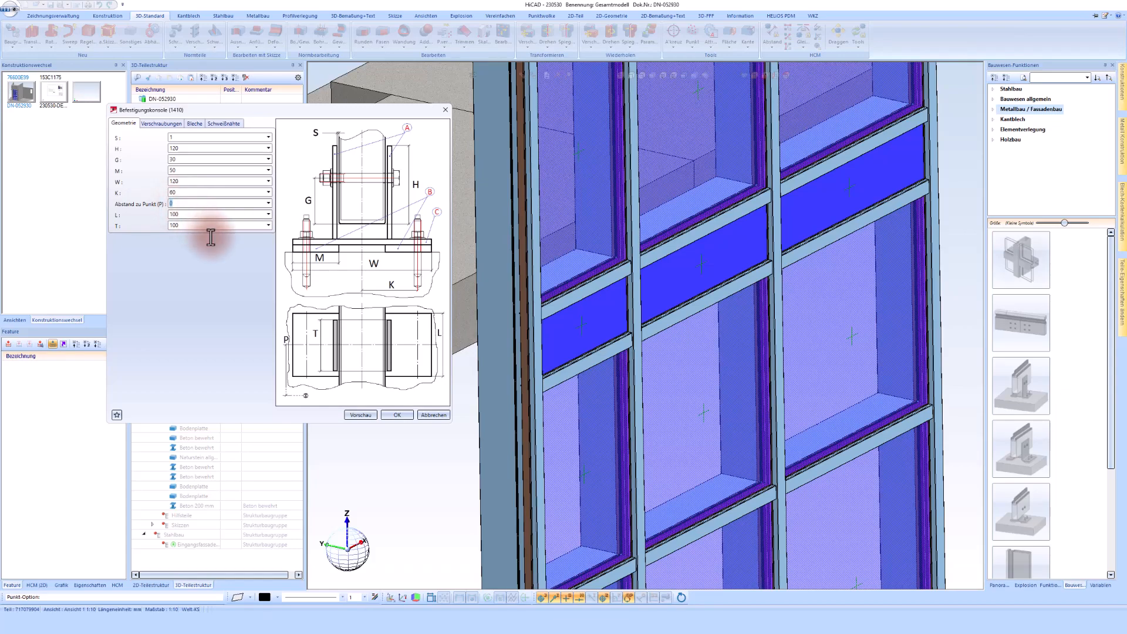
{"action": "double_click", "coordinate": [189, 215]}
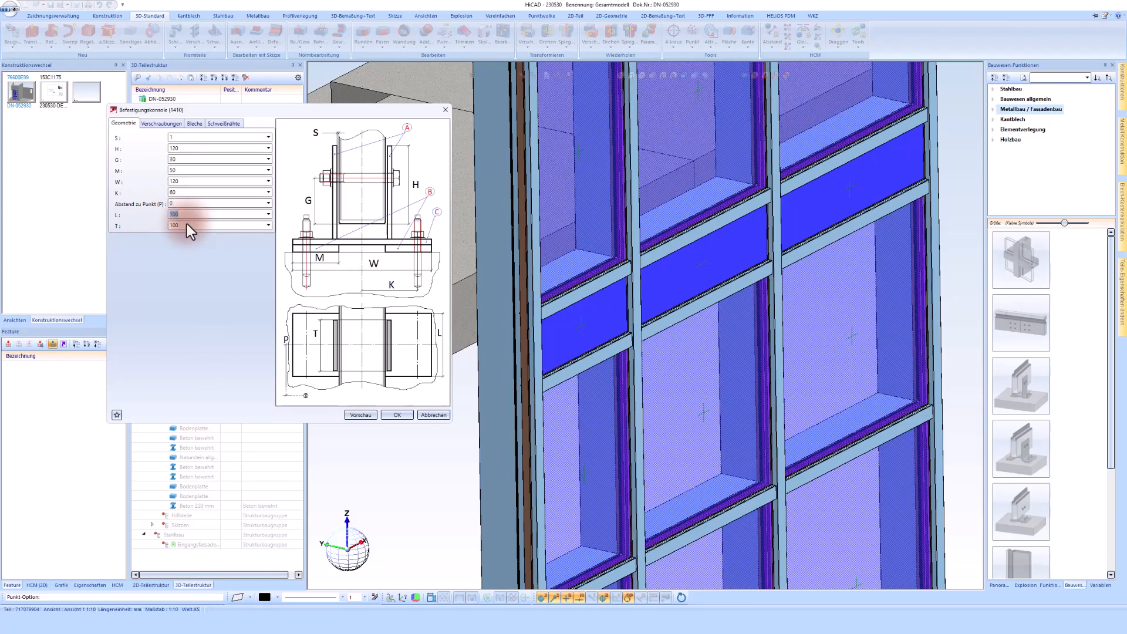
{"action": "double_click", "coordinate": [185, 226]}
Set the console's plate C semi-finished product to PVC-P Futterblech 5 mm with PVC-P material
{"action": "left_click", "coordinate": [170, 123]}
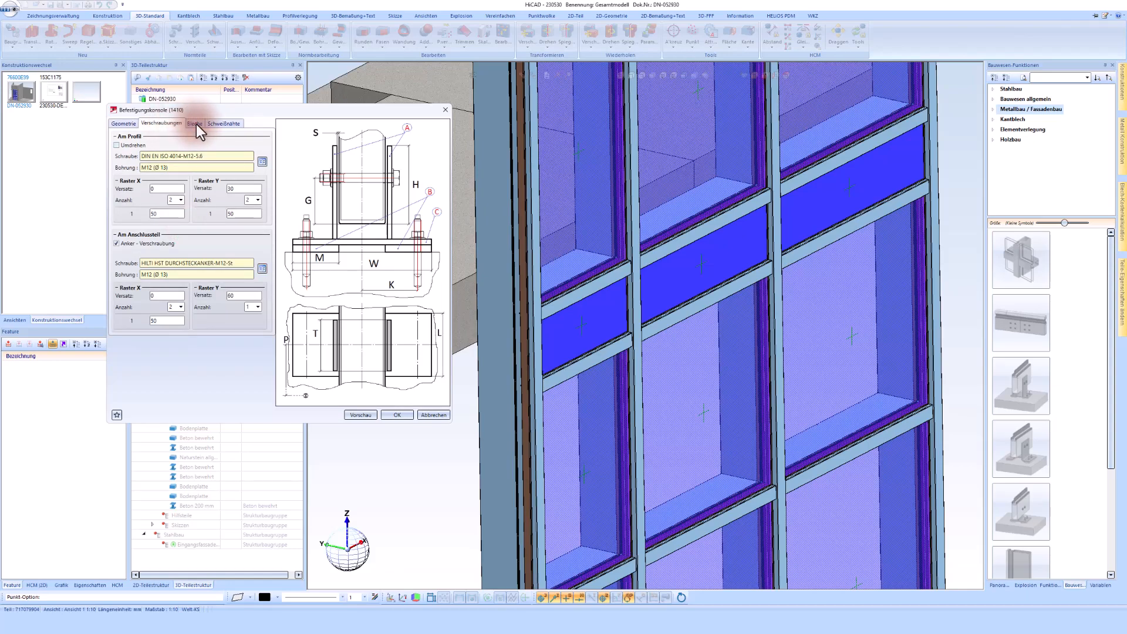
{"action": "left_click", "coordinate": [196, 124]}
{"action": "left_click", "coordinate": [262, 189]}
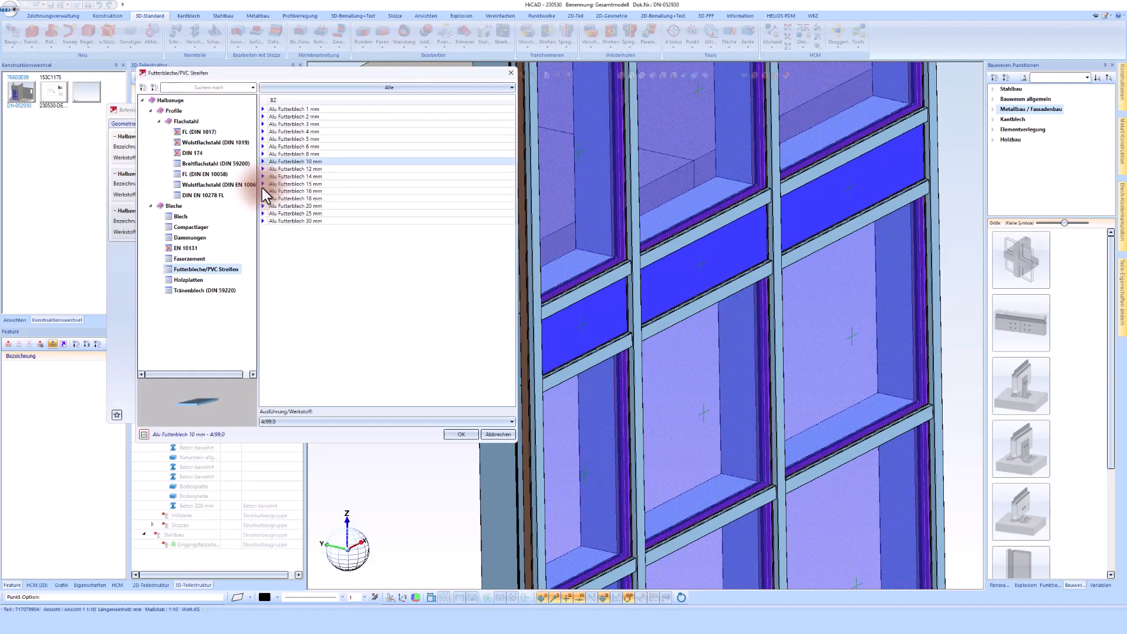
{"action": "left_click", "coordinate": [297, 420]}
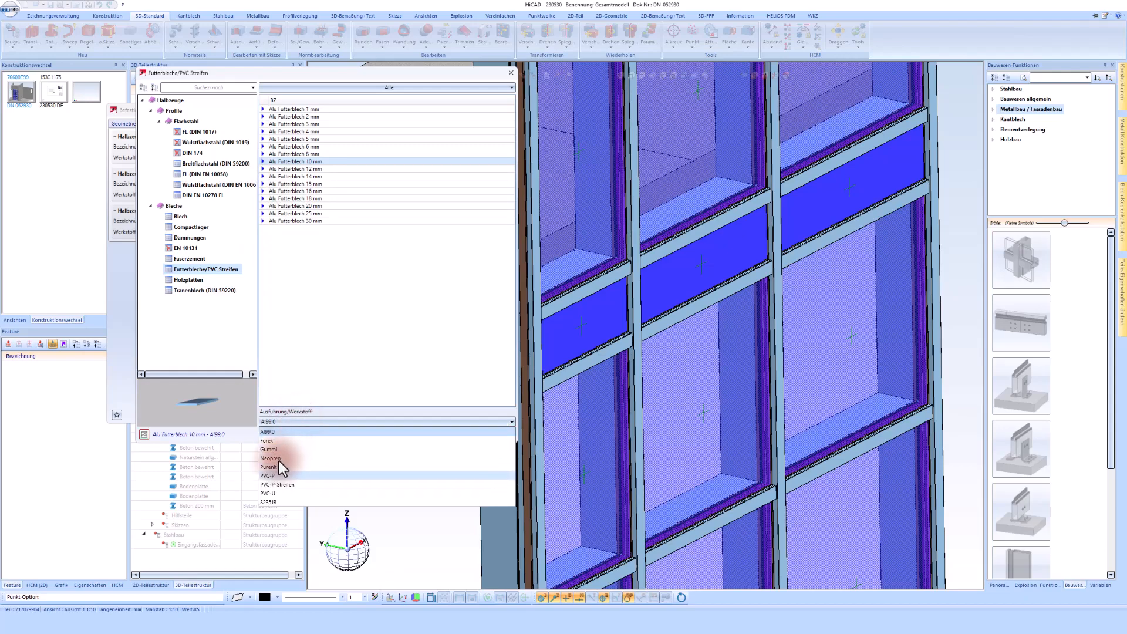
{"action": "left_click", "coordinate": [272, 475]}
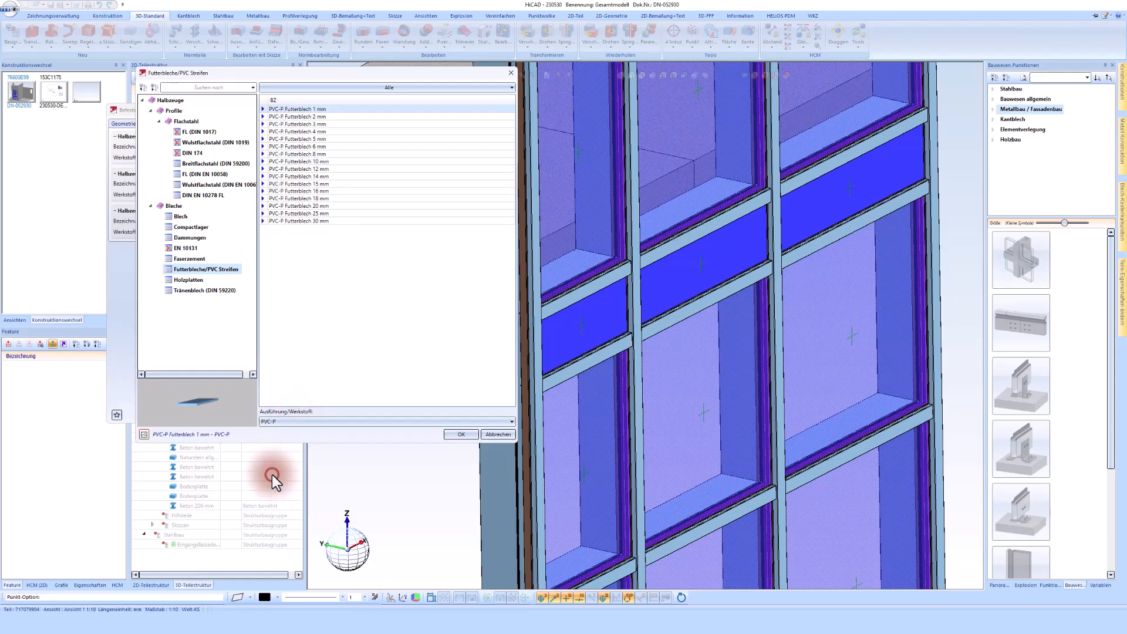
{"action": "double_click", "coordinate": [313, 140]}
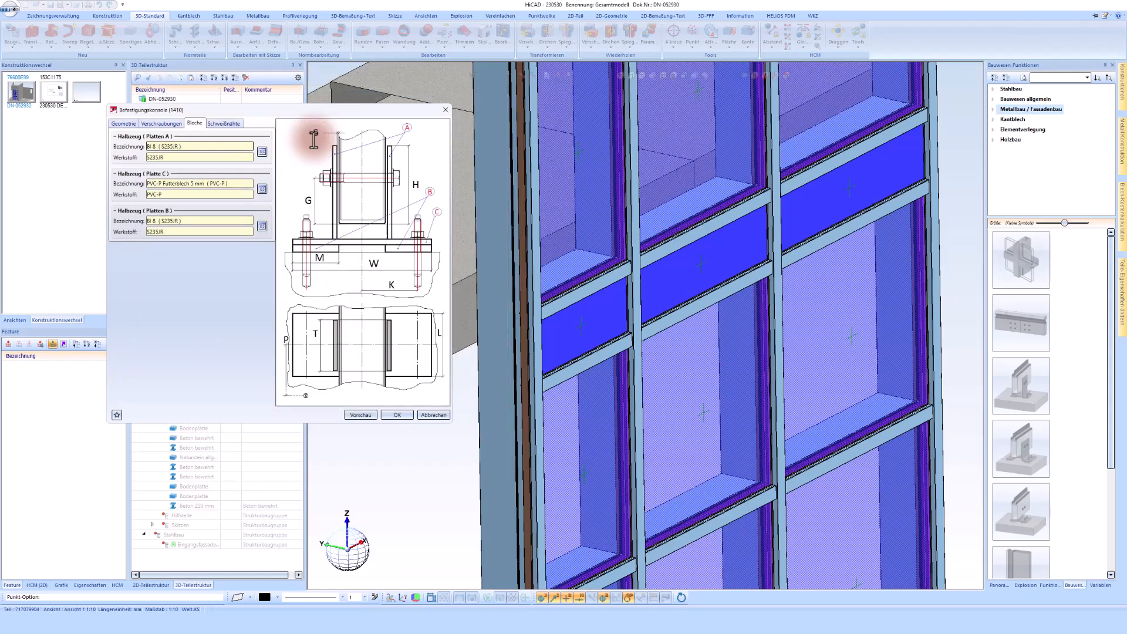
Review the weld seam settings and preview the bracket console
{"action": "left_click", "coordinate": [229, 124]}
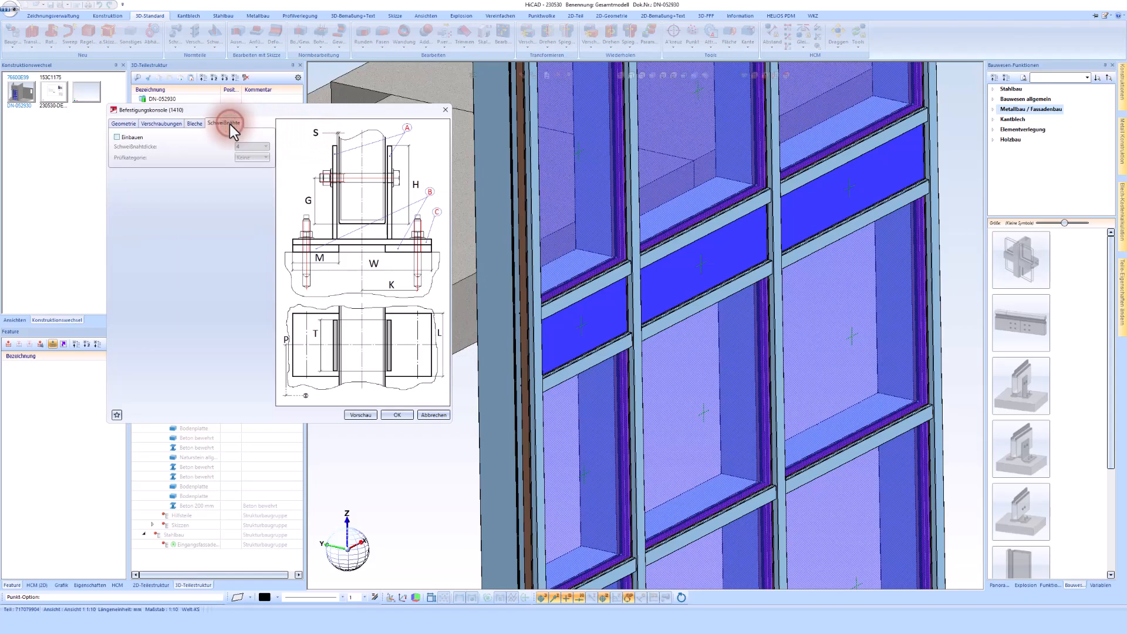
{"action": "left_click", "coordinate": [361, 418]}
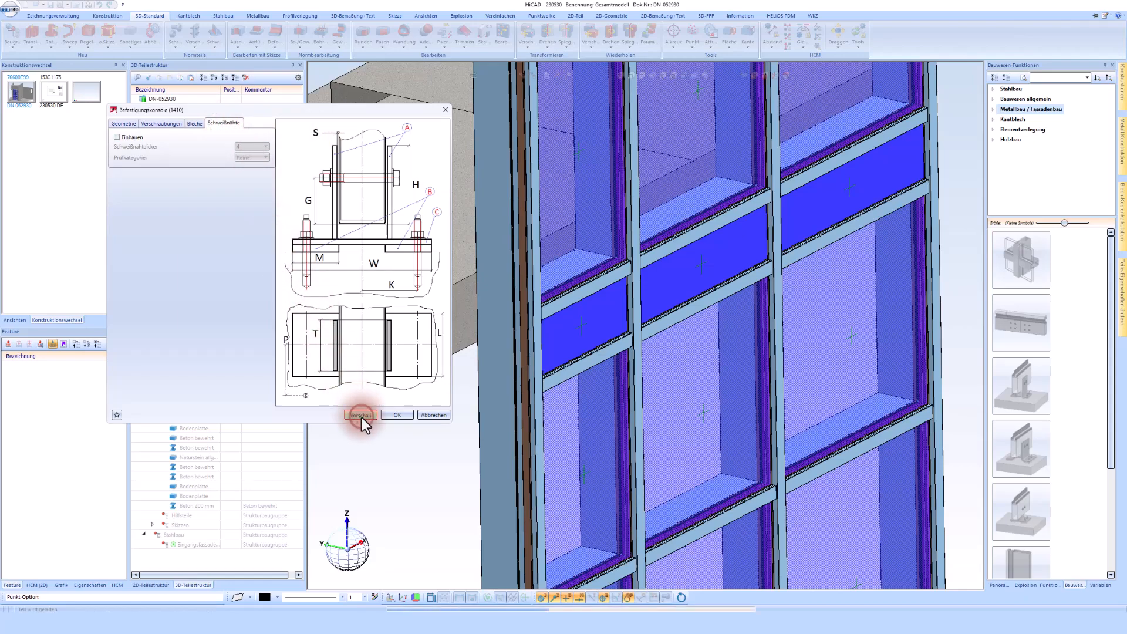
{"action": "left_click", "coordinate": [511, 355]}
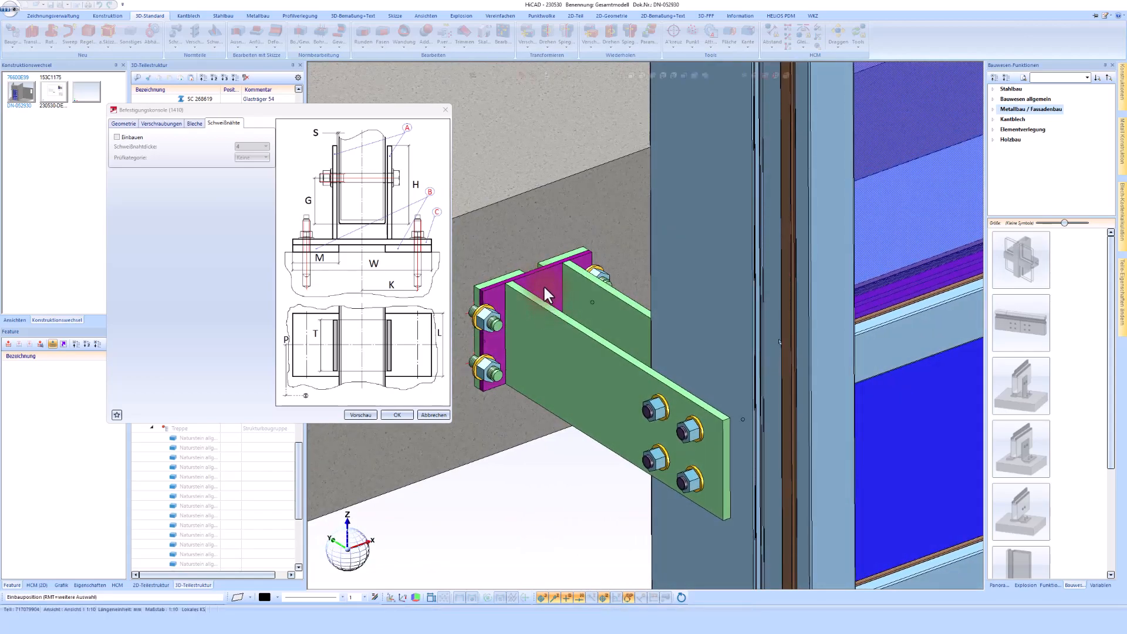
Set the console's width W to 150
{"action": "left_click", "coordinate": [131, 125]}
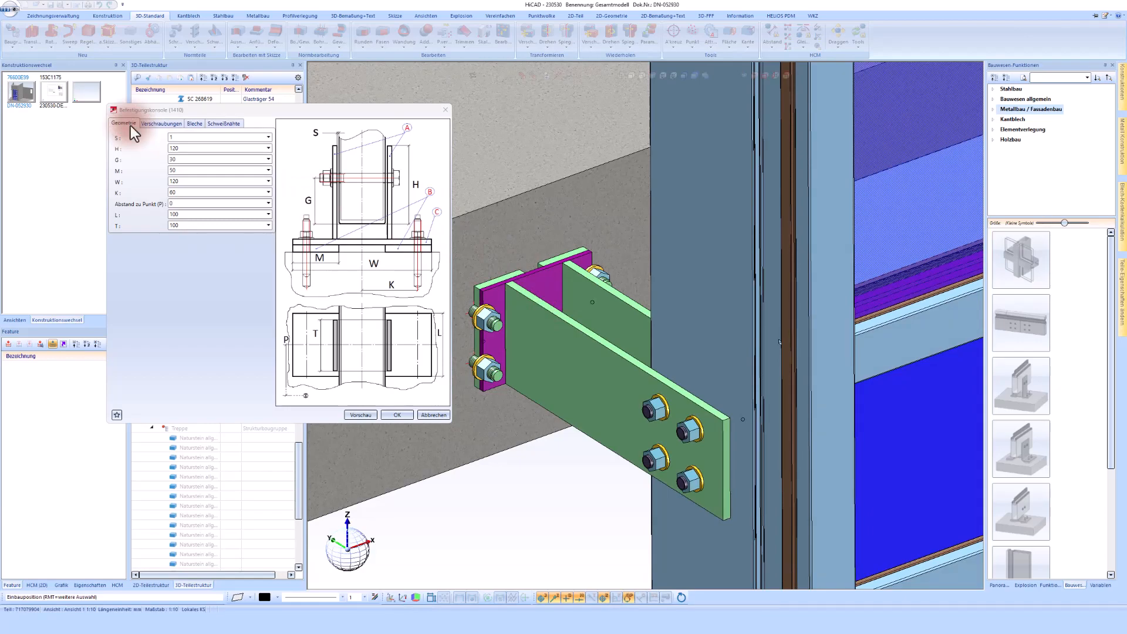
{"action": "double_click", "coordinate": [185, 184]}
{"action": "type", "text": "150"}
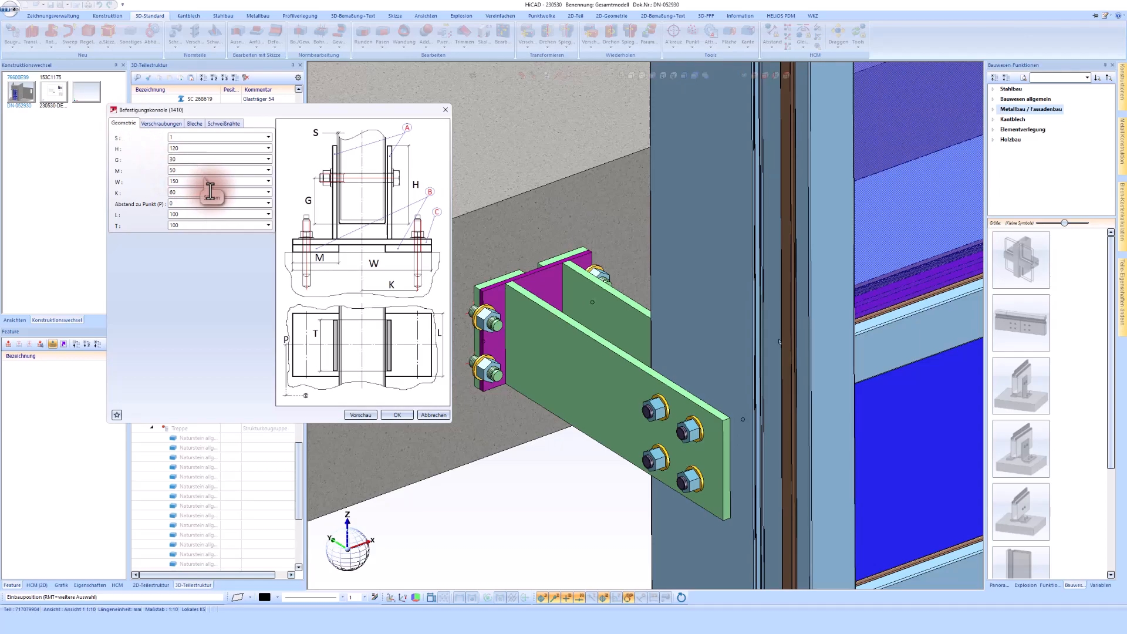
Set the anchor bolting's X grid spacing on the connecting part to 30
{"action": "left_click", "coordinate": [158, 124]}
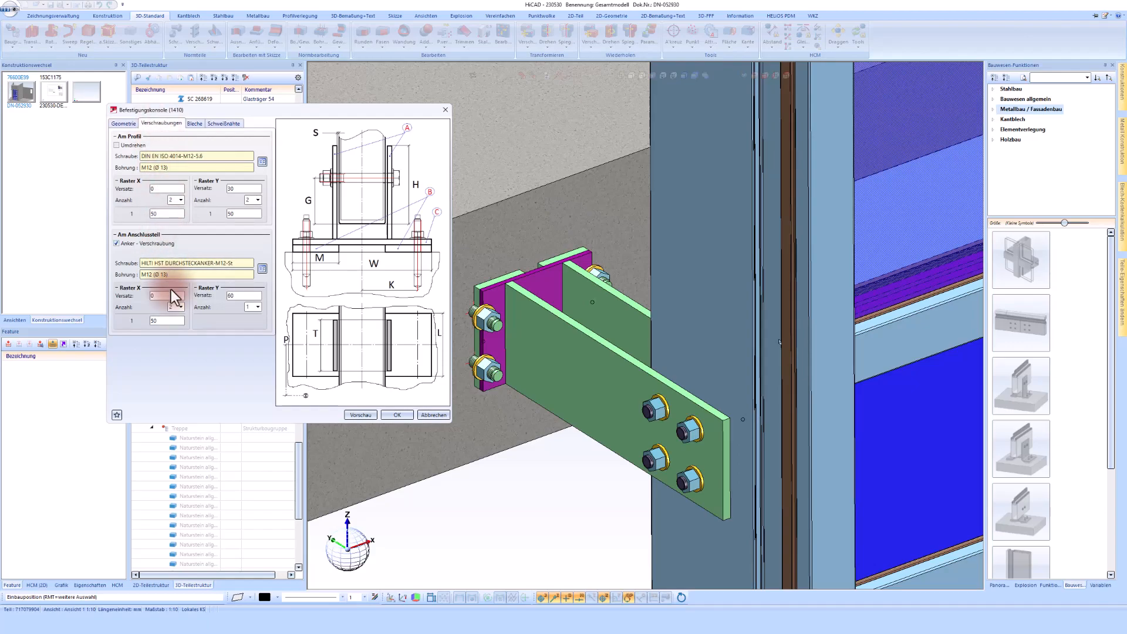
{"action": "left_click", "coordinate": [124, 243]}
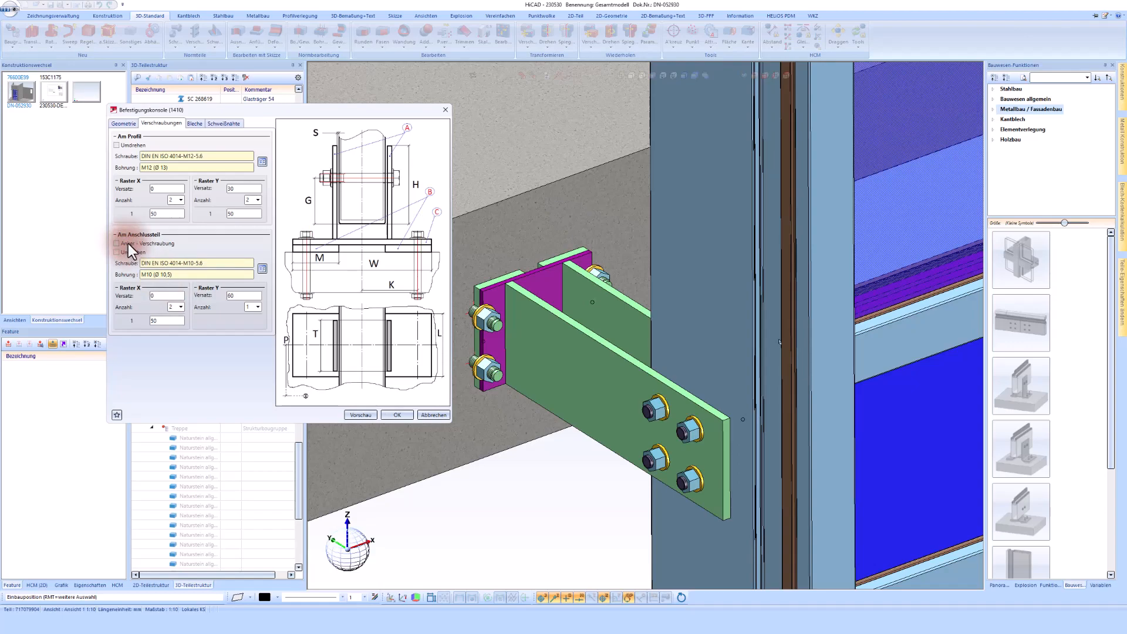
{"action": "left_click", "coordinate": [128, 244]}
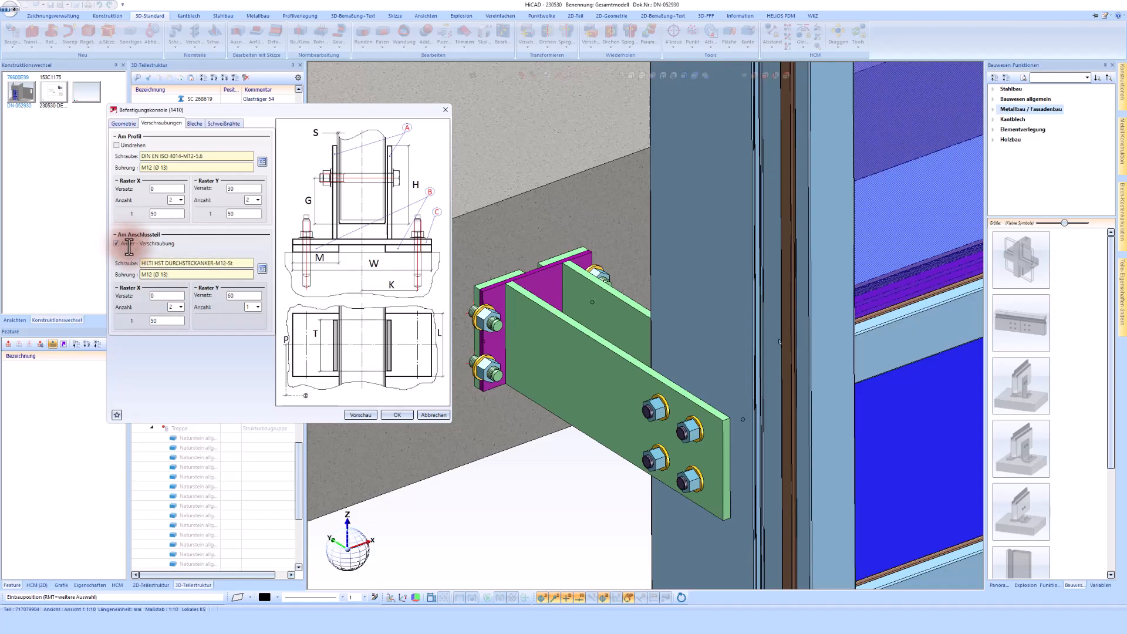
{"action": "left_click", "coordinate": [151, 295]}
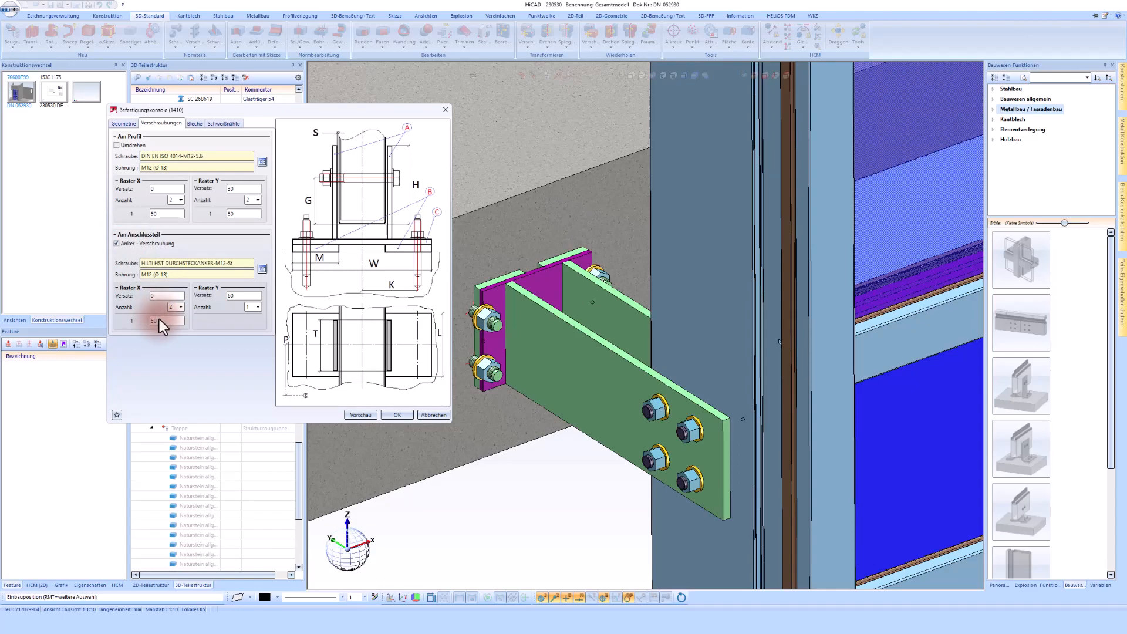
{"action": "left_click", "coordinate": [162, 321]}
{"action": "left_click", "coordinate": [243, 297]}
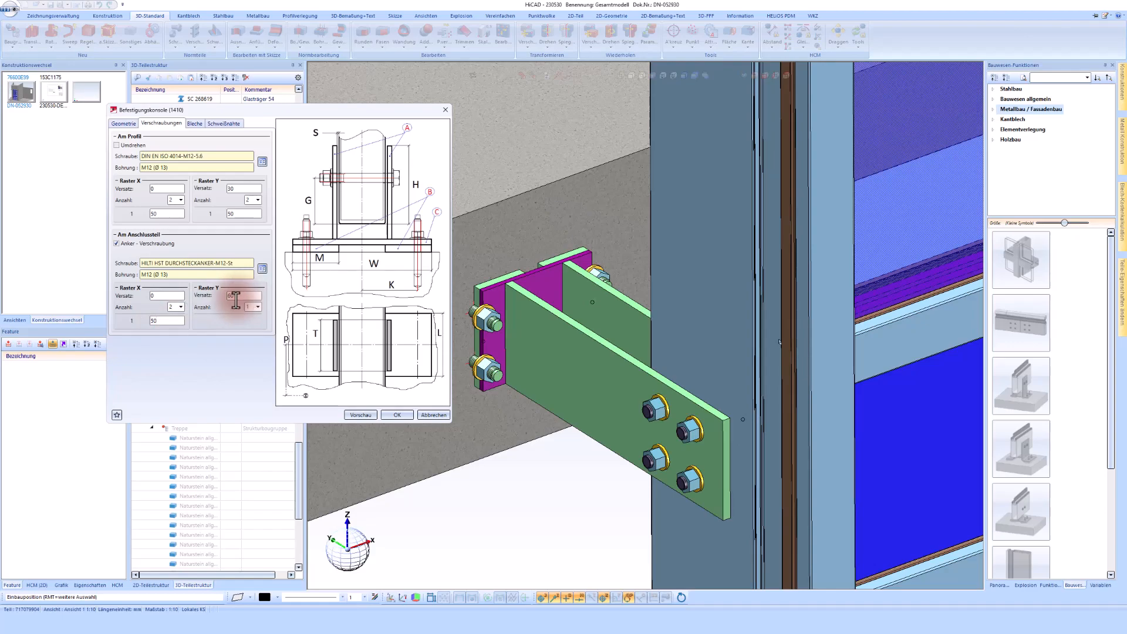
{"action": "double_click", "coordinate": [164, 323]}
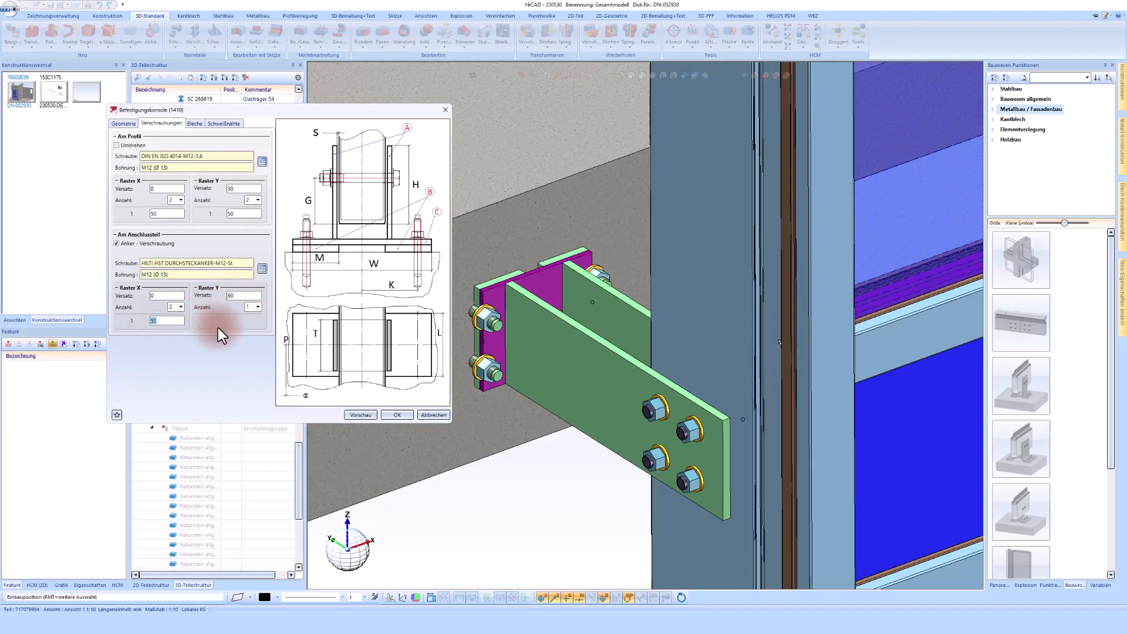
{"action": "type", "text": "30"}
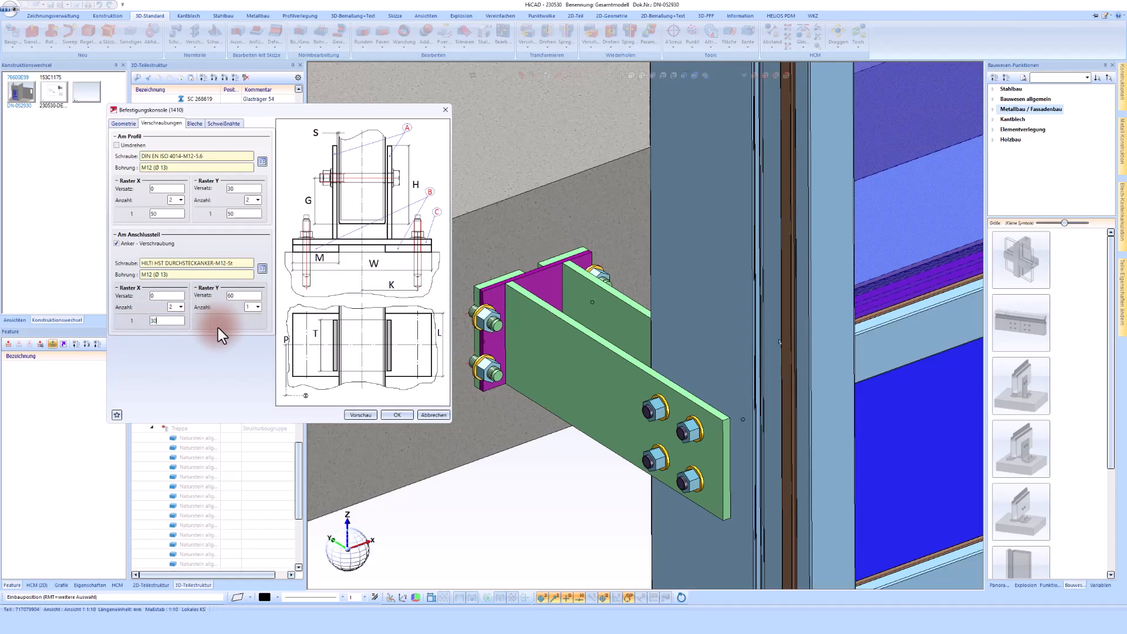
Set the connecting part's anchor X grid spacing to 50 and preview the bracket console
{"action": "left_click", "coordinate": [361, 415]}
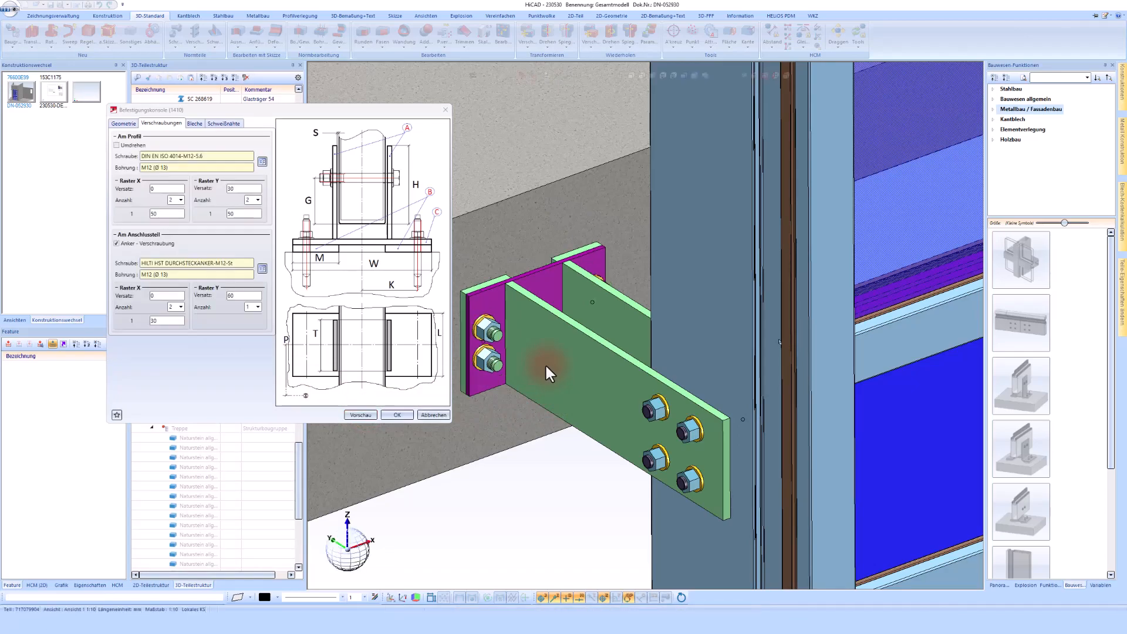
{"action": "scroll", "coordinate": [544, 364], "scroll_direction": "up", "scroll_amount": 2}
{"action": "double_click", "coordinate": [166, 322]}
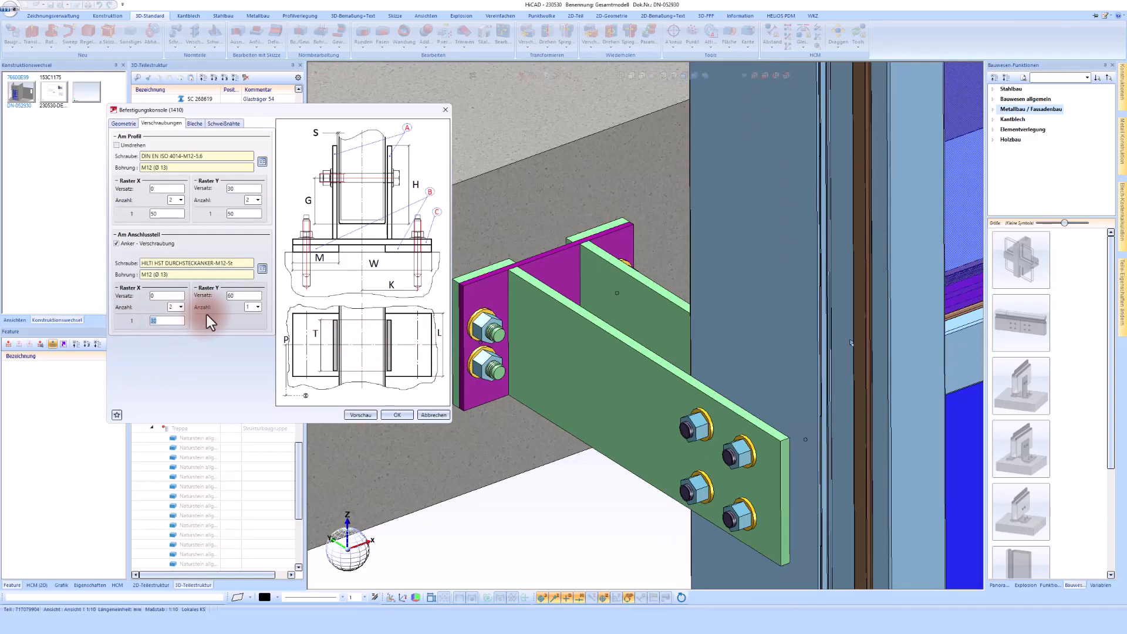
{"action": "type", "text": "50"}
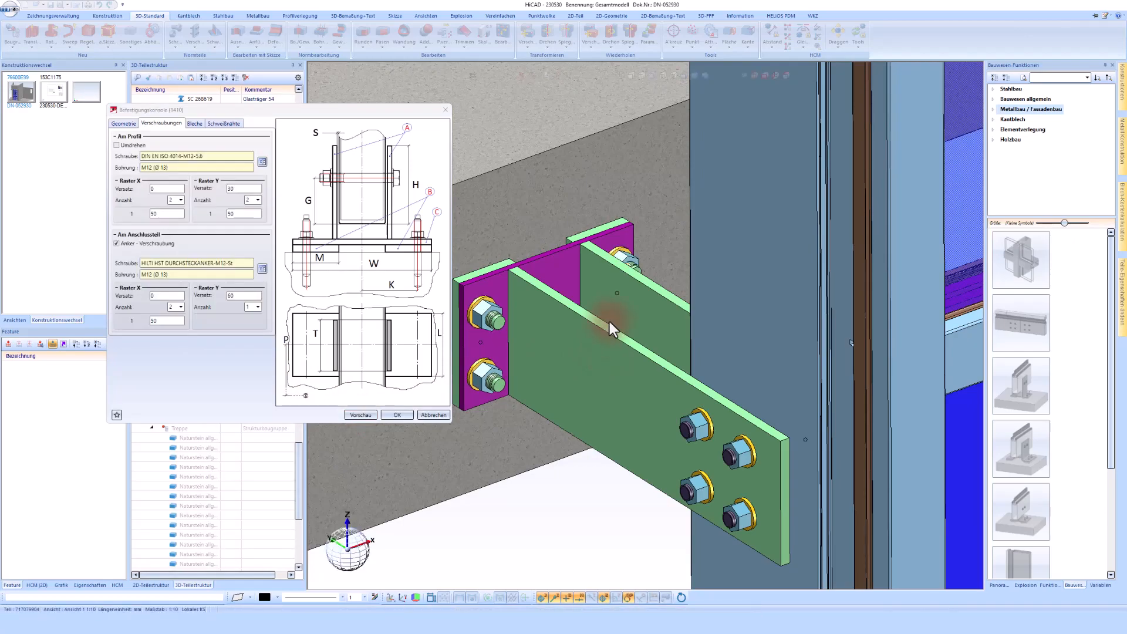
{"action": "left_click", "coordinate": [359, 414]}
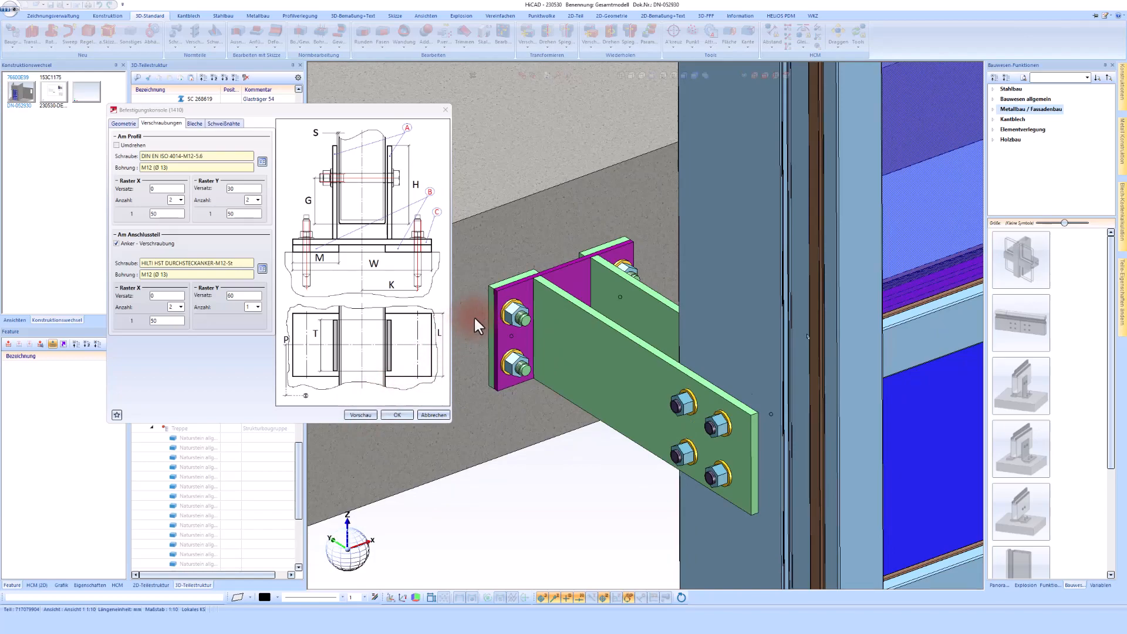
Set plate C's semi-finished product to the Bl 10 sheet in S235JR
{"action": "scroll", "coordinate": [502, 298], "scroll_direction": "up", "scroll_amount": 2}
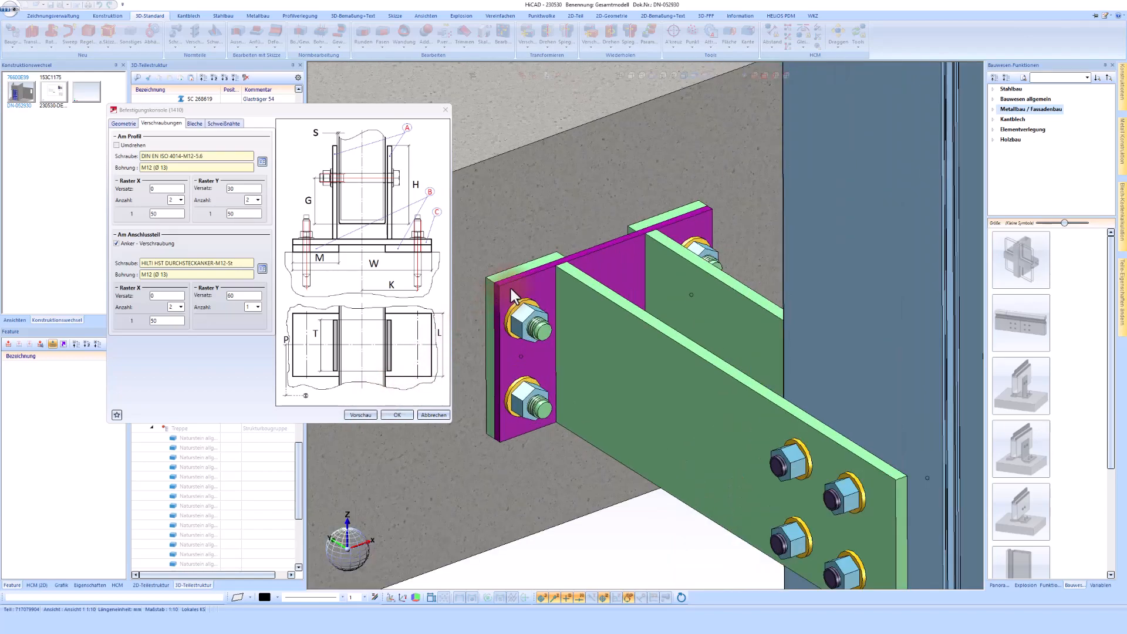
{"action": "left_click", "coordinate": [196, 124]}
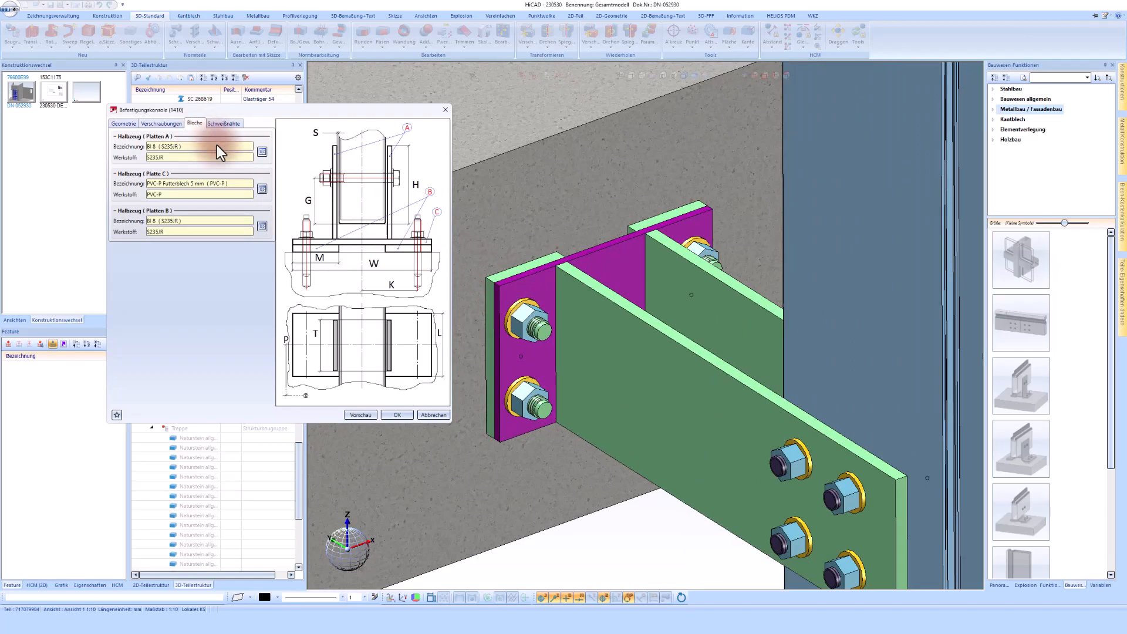
{"action": "left_click", "coordinate": [262, 189]}
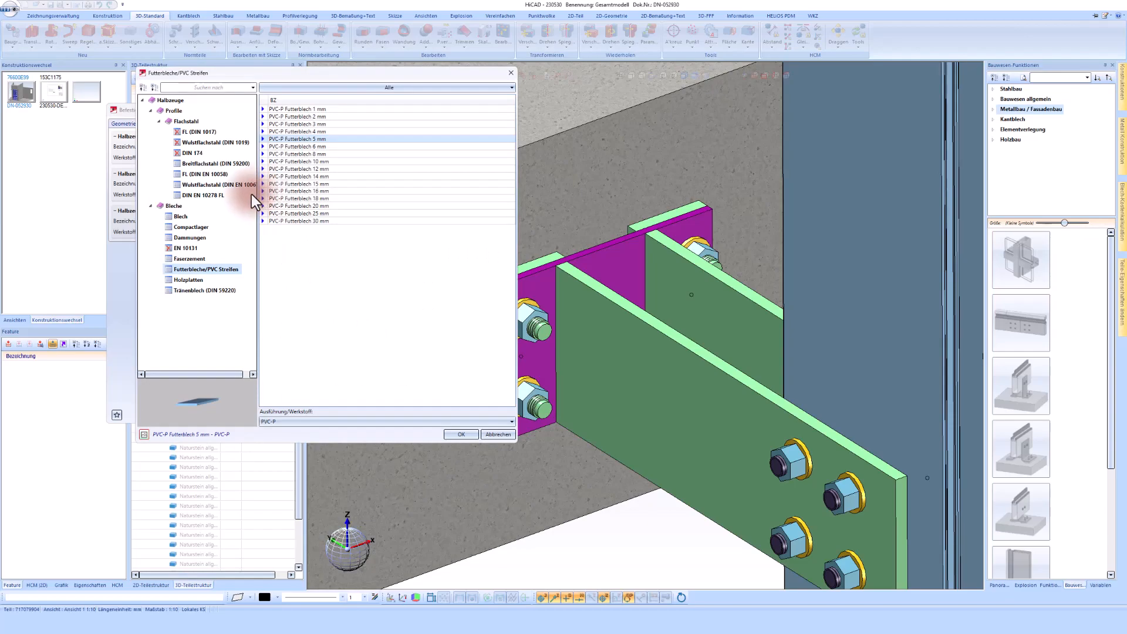
{"action": "left_click", "coordinate": [179, 216]}
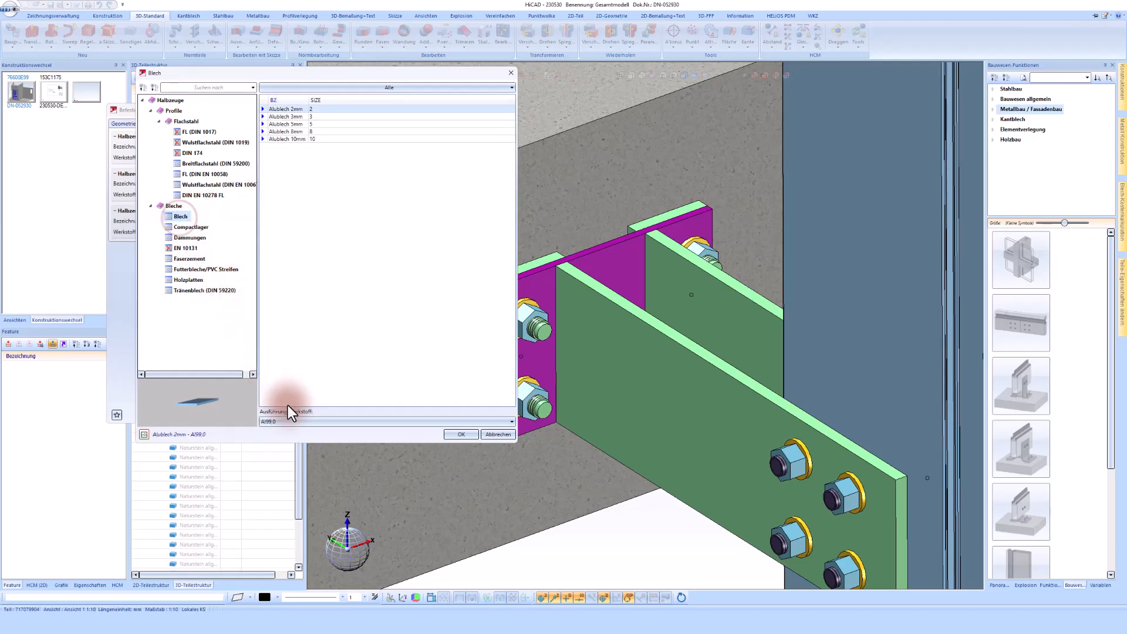
{"action": "left_click", "coordinate": [294, 418]}
{"action": "left_click", "coordinate": [284, 450]}
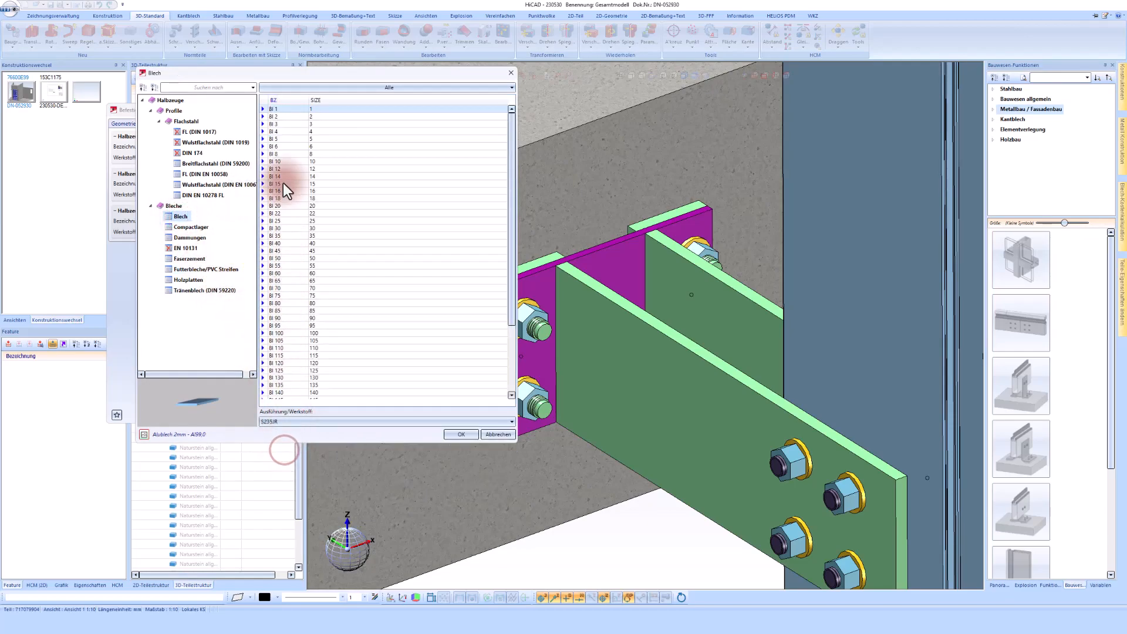
{"action": "double_click", "coordinate": [283, 163]}
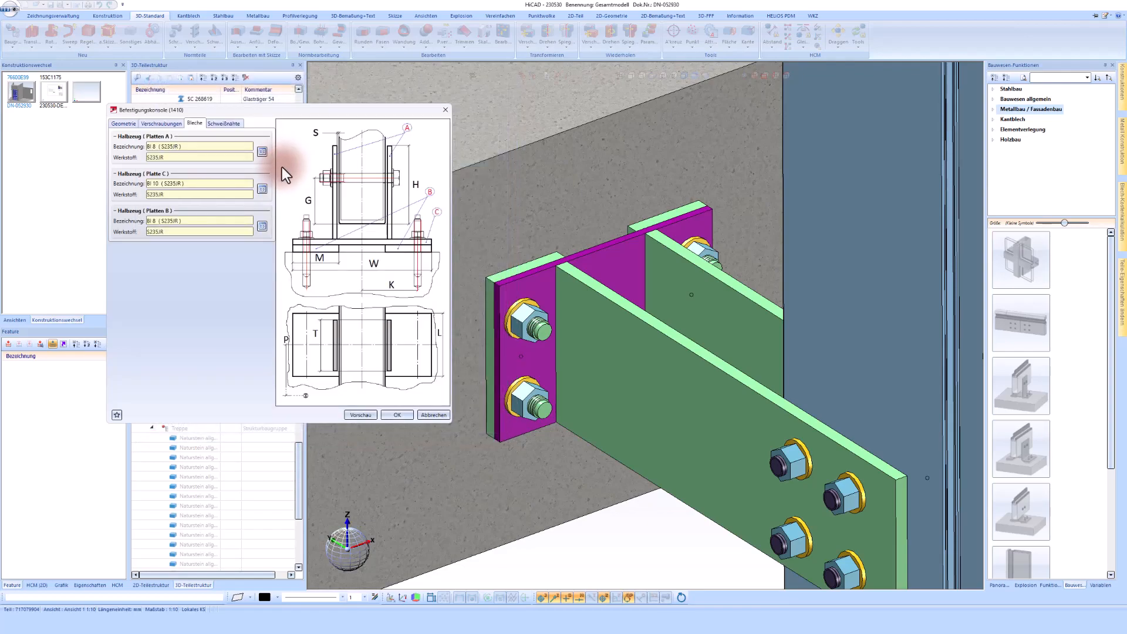
Set plate B's semi-finished product to PVC-P Futterblech 5 mm with PVC-P material
{"action": "left_click", "coordinate": [263, 228]}
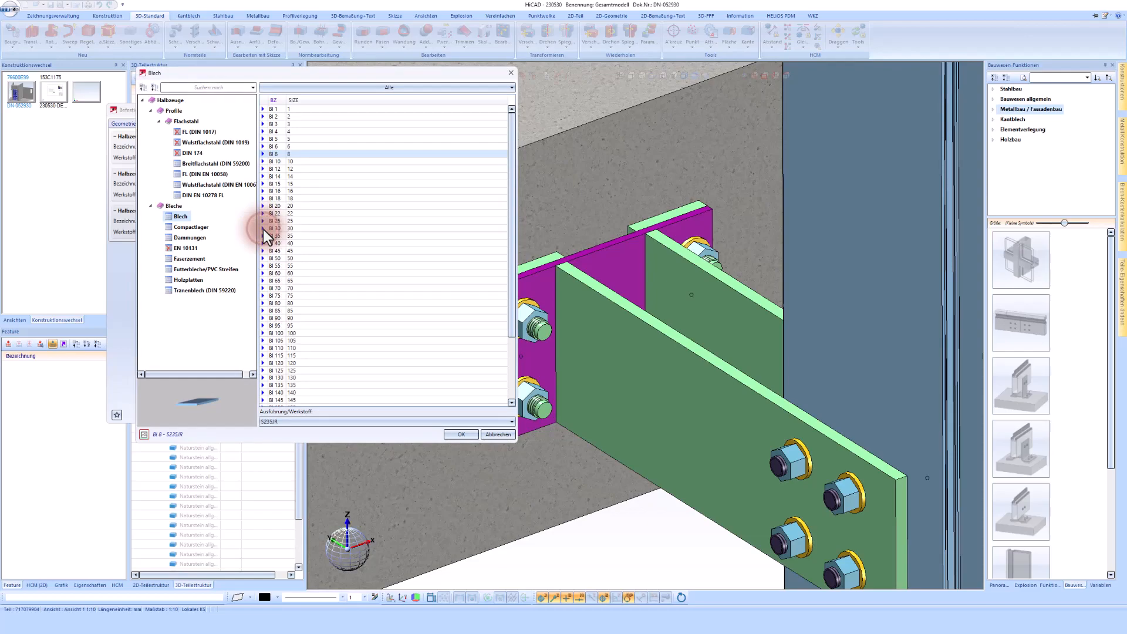
{"action": "left_click", "coordinate": [188, 270]}
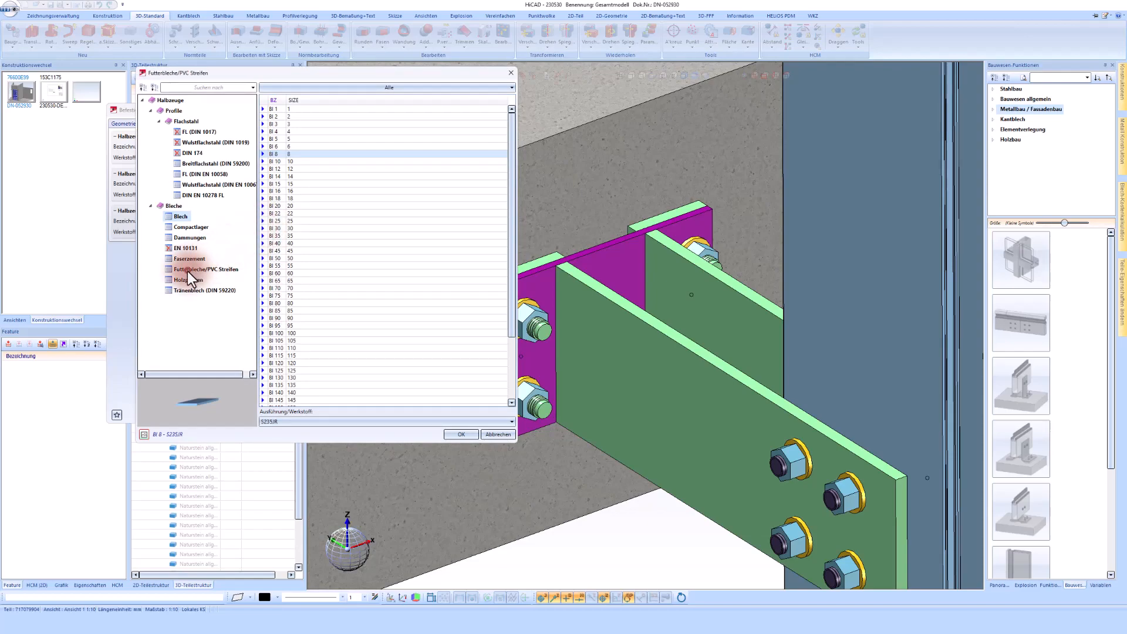
{"action": "left_click", "coordinate": [282, 421]}
{"action": "left_click", "coordinate": [277, 476]}
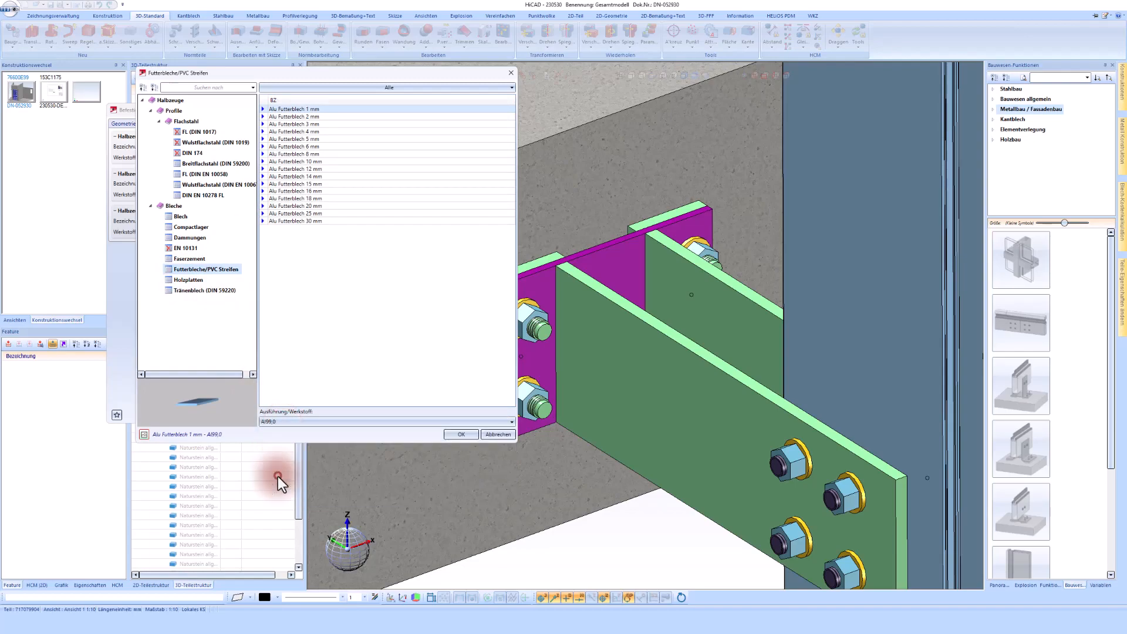
{"action": "double_click", "coordinate": [316, 139]}
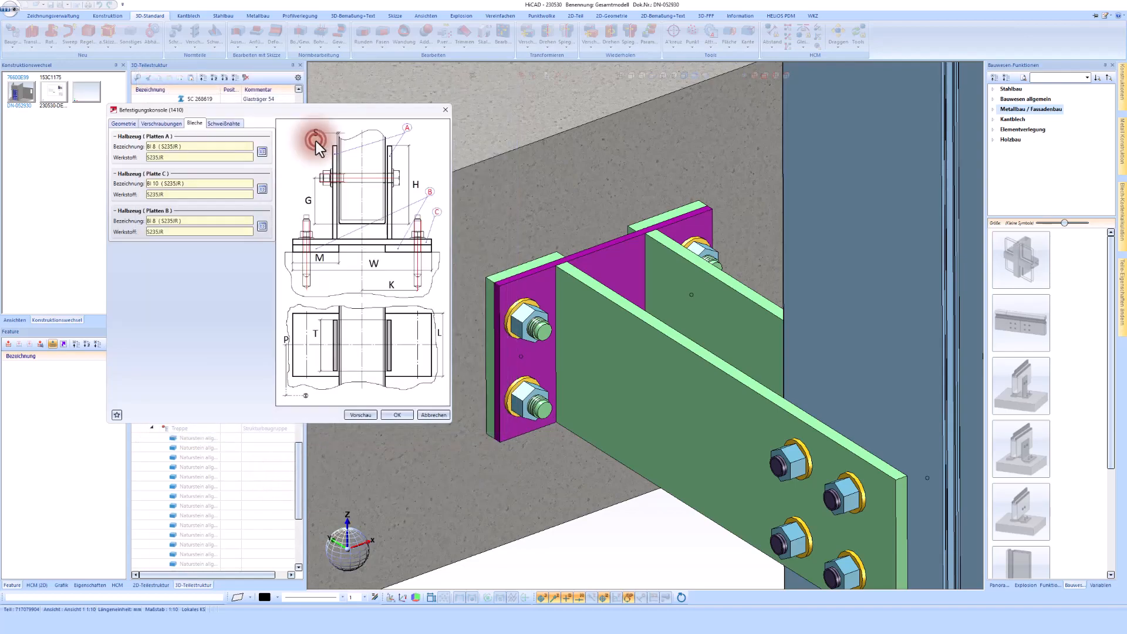
Preview the bracket console and apply it to the stair connection
{"action": "left_click", "coordinate": [361, 415]}
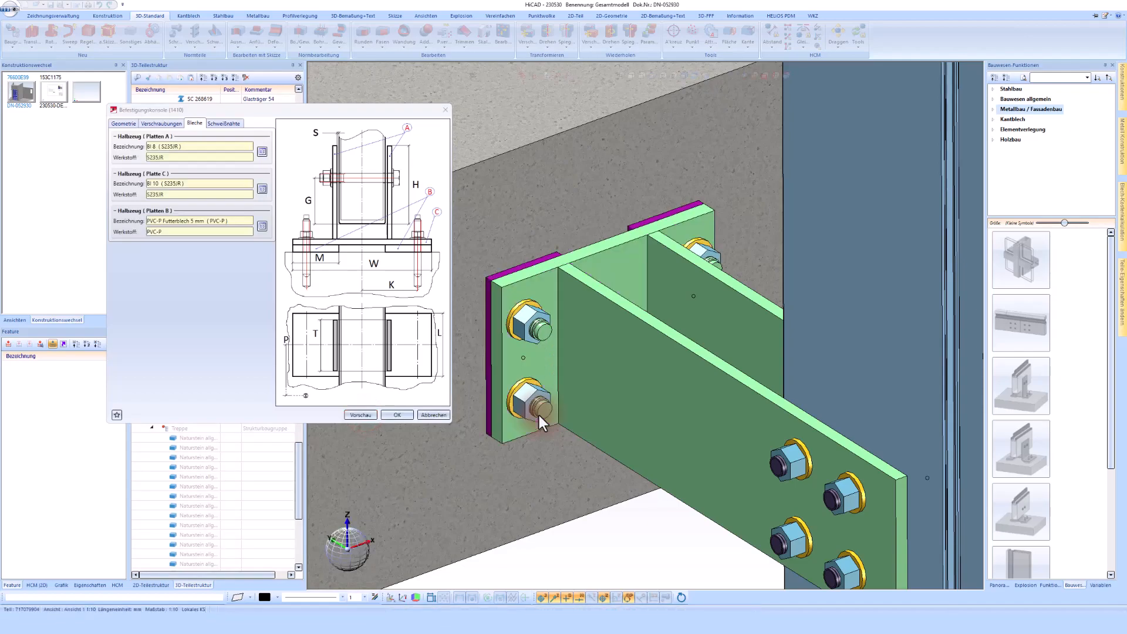
{"action": "scroll", "coordinate": [573, 367], "scroll_direction": "down", "scroll_amount": 3}
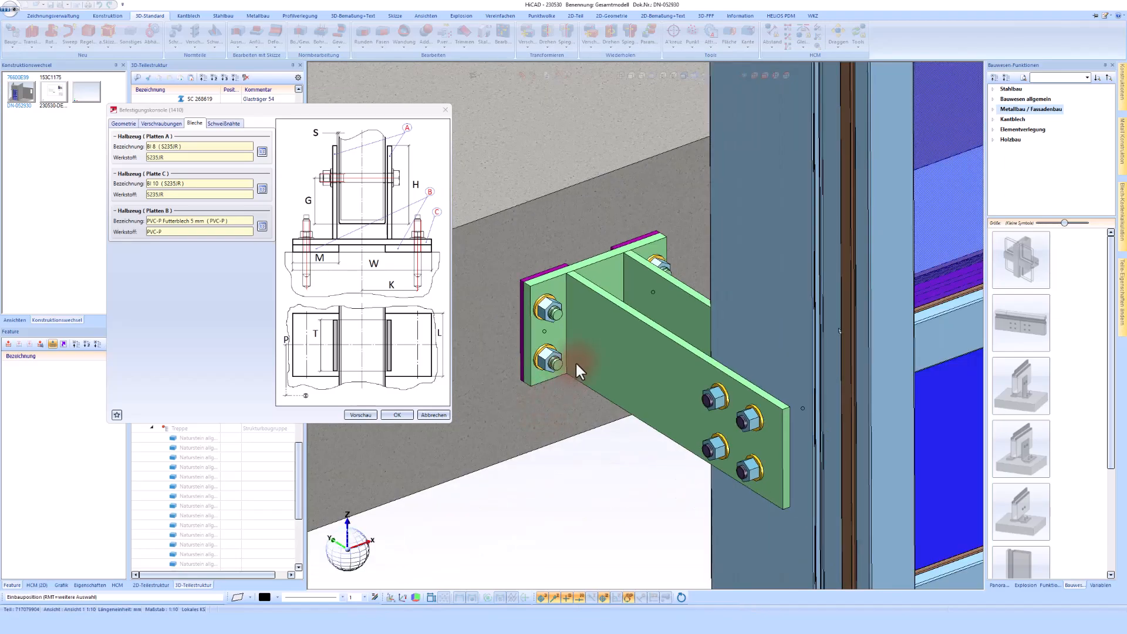
{"action": "middle_click_drag", "start_coordinate": [620, 303], "coordinate": [620, 303]}
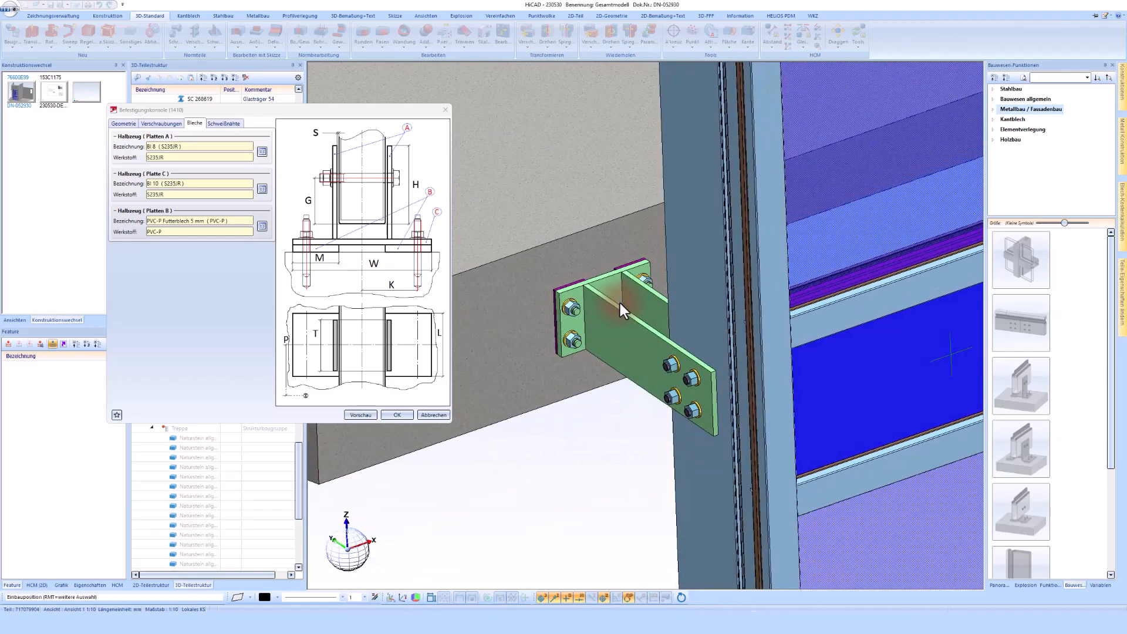
{"action": "left_click", "coordinate": [396, 415]}
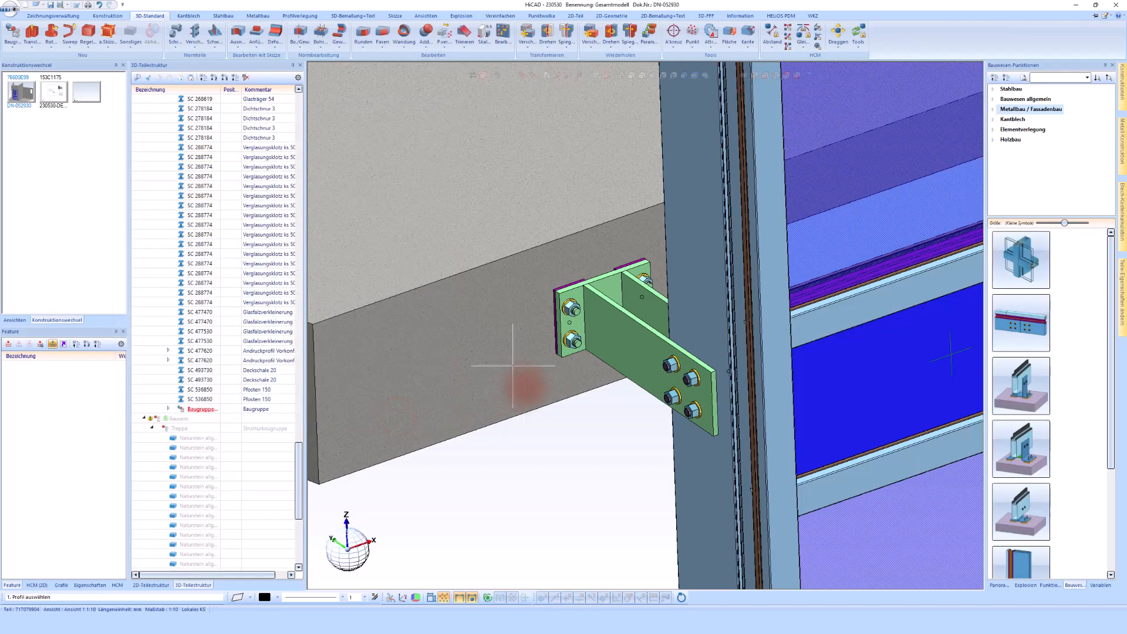
Move the new console assembly into the Eingangsfassade group of the part structure
{"action": "left_click", "coordinate": [646, 346]}
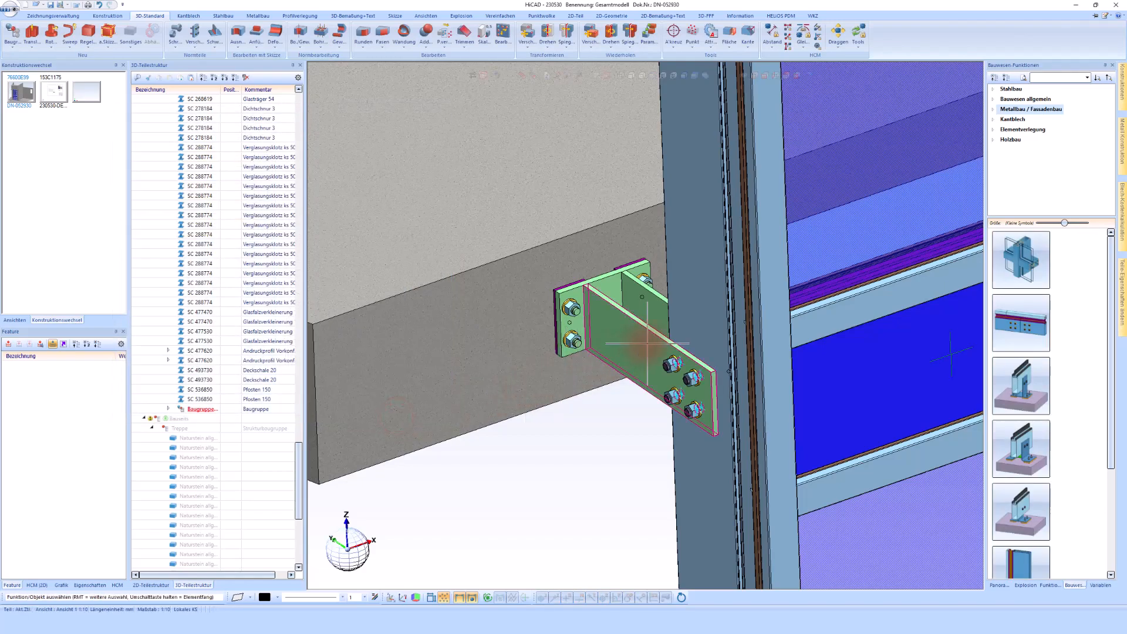
{"action": "left_click", "coordinate": [684, 297]}
{"action": "scroll", "coordinate": [693, 359], "scroll_direction": "up", "scroll_amount": 5}
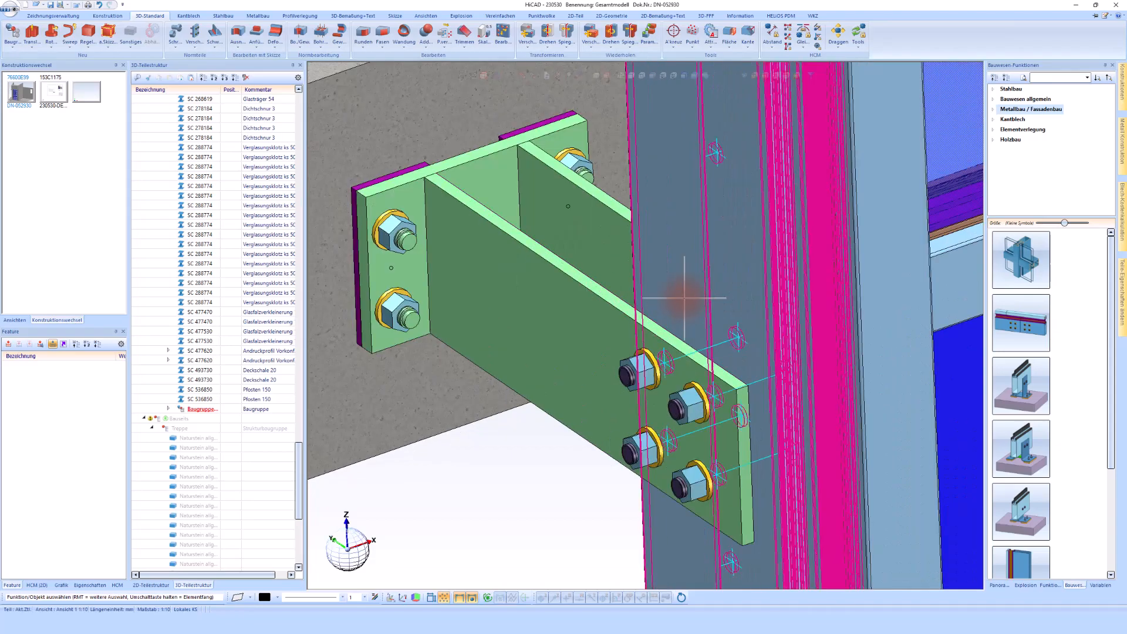
{"action": "middle_click_drag", "start_coordinate": [683, 297], "coordinate": [651, 304]}
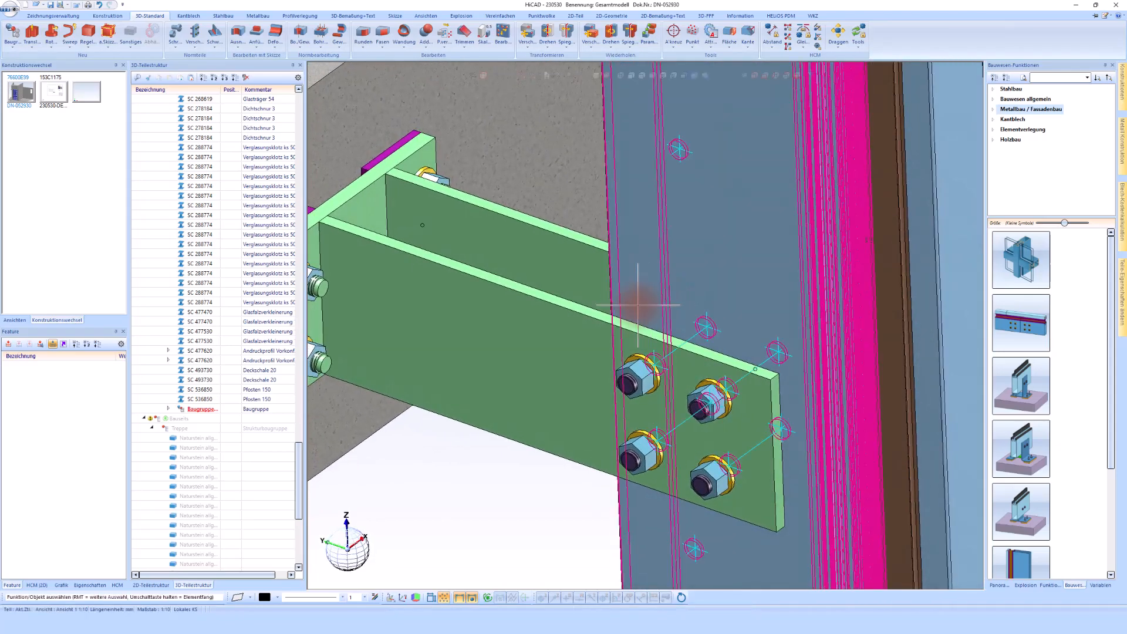
{"action": "scroll", "coordinate": [639, 305], "scroll_direction": "down", "scroll_amount": 5}
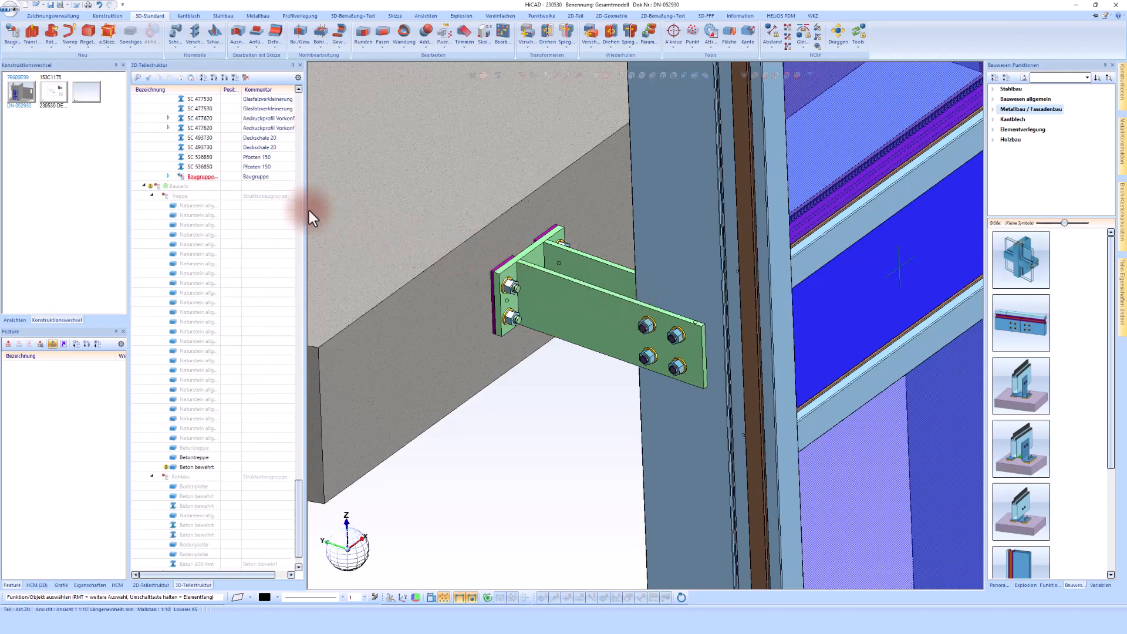
{"action": "left_click", "coordinate": [199, 178]}
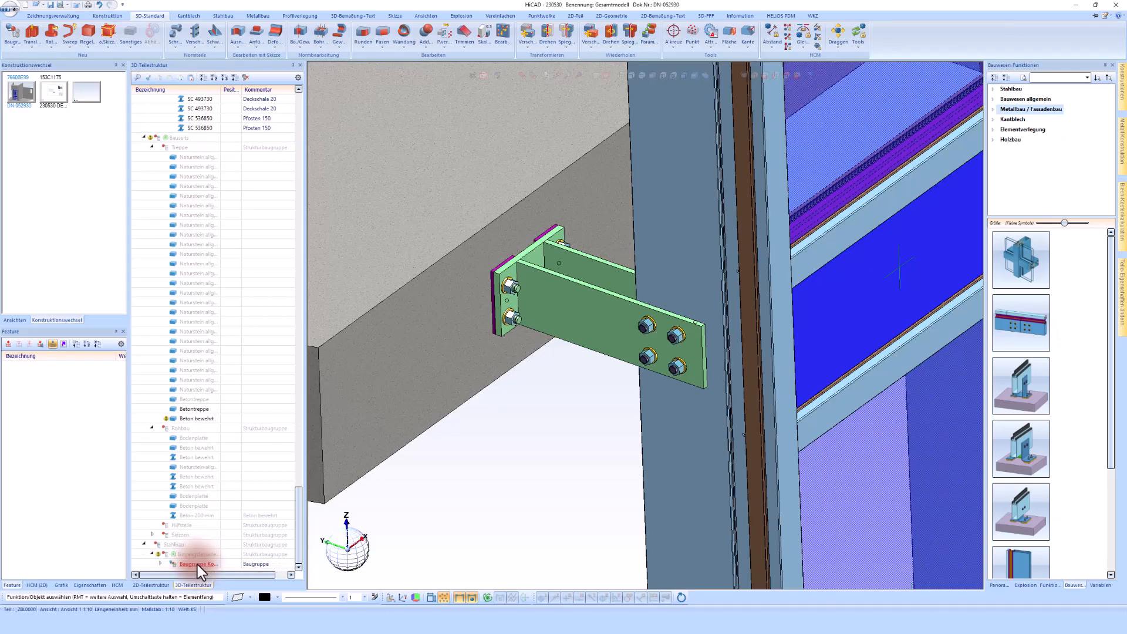
Copy the console connection to the next facade post on the concrete stair
{"action": "scroll", "coordinate": [549, 314], "scroll_direction": "down", "scroll_amount": 3}
{"action": "middle_click_drag", "start_coordinate": [589, 300], "coordinate": [596, 303]}
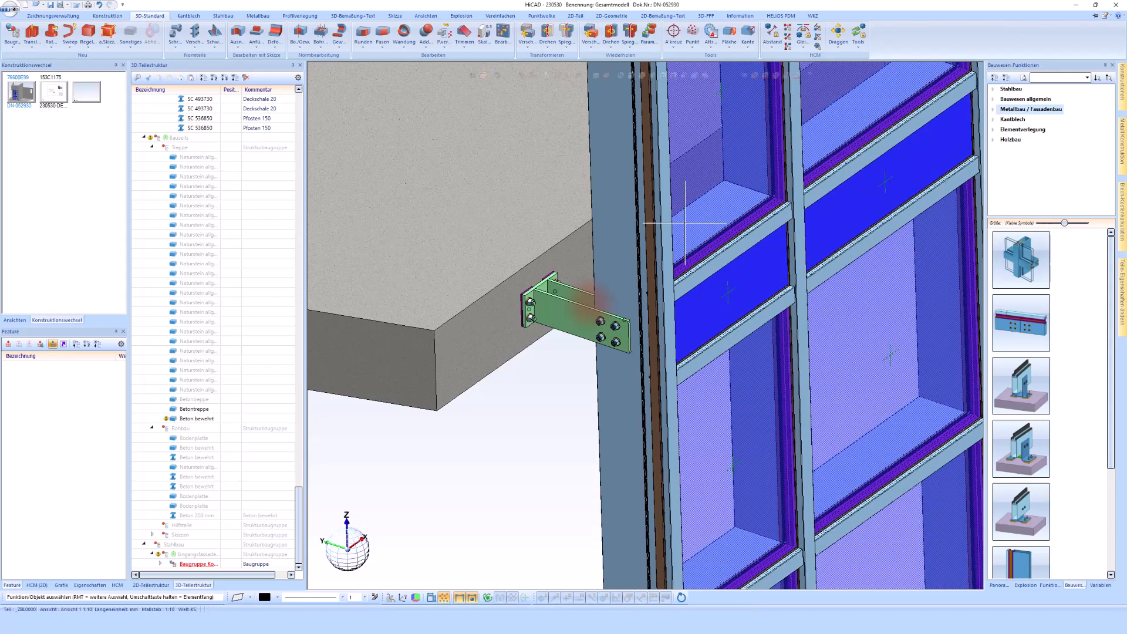
{"action": "scroll", "coordinate": [583, 308], "scroll_direction": "up", "scroll_amount": 2}
{"action": "left_click", "coordinate": [582, 308]}
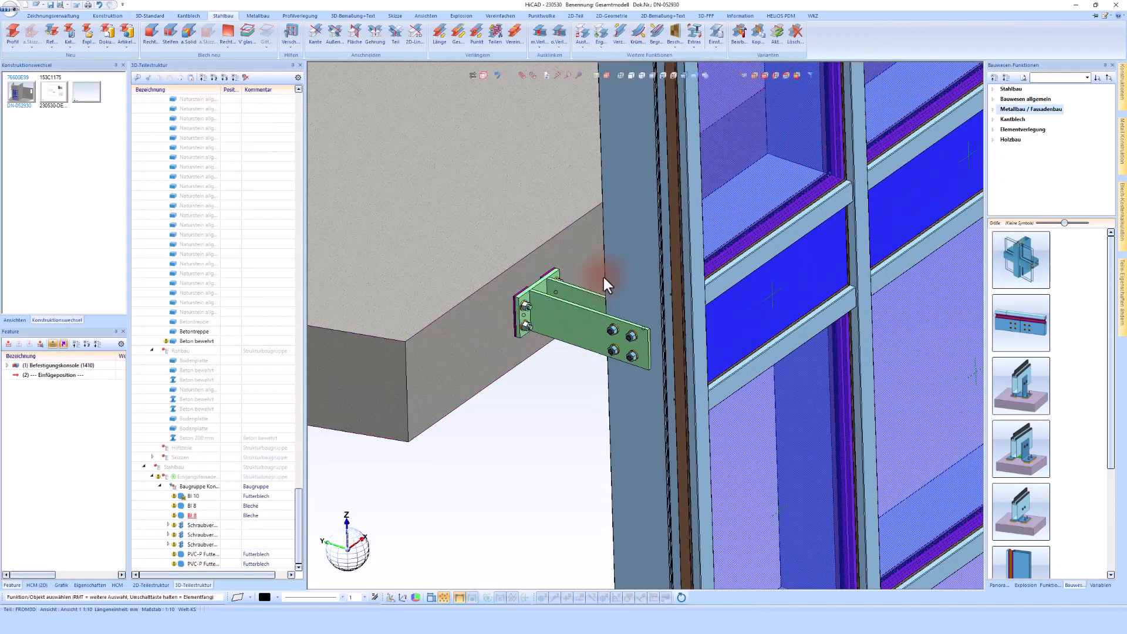
{"action": "left_click", "coordinate": [758, 32]}
{"action": "scroll", "coordinate": [540, 291], "scroll_direction": "up", "scroll_amount": 2}
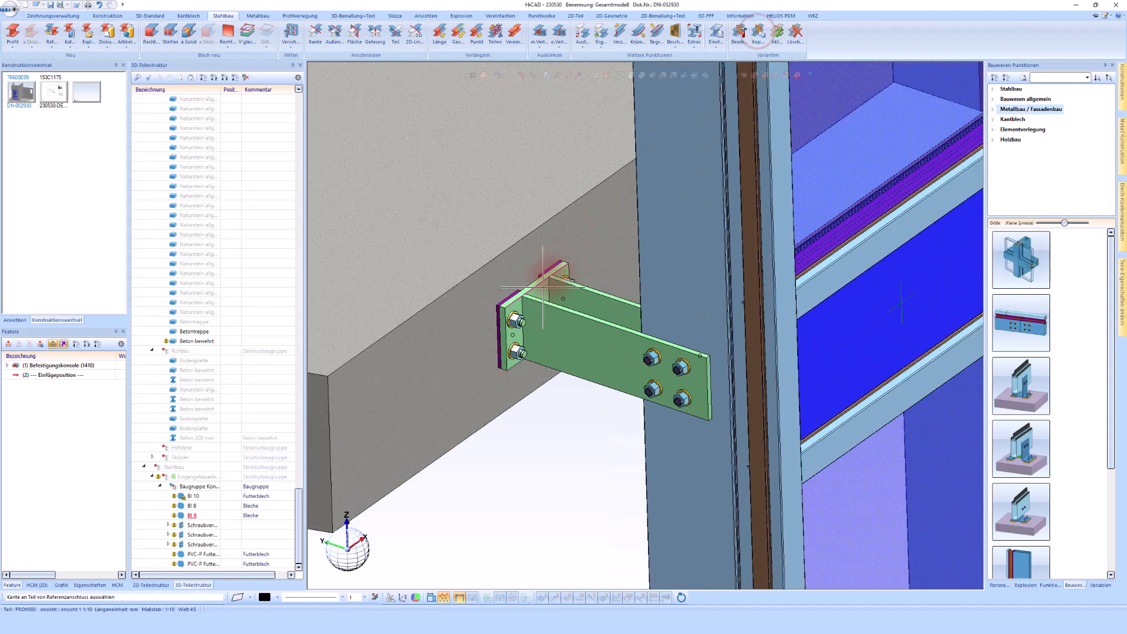
{"action": "left_click", "coordinate": [540, 292]}
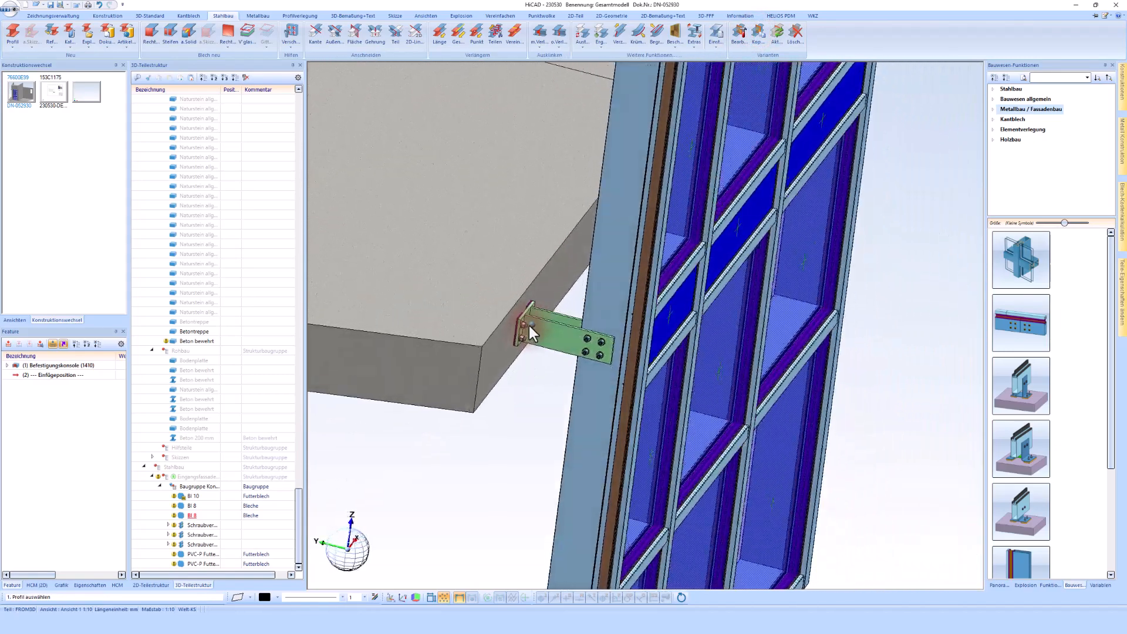
{"action": "middle_click_drag", "start_coordinate": [567, 266], "coordinate": [603, 207]}
{"action": "left_click", "coordinate": [603, 208]}
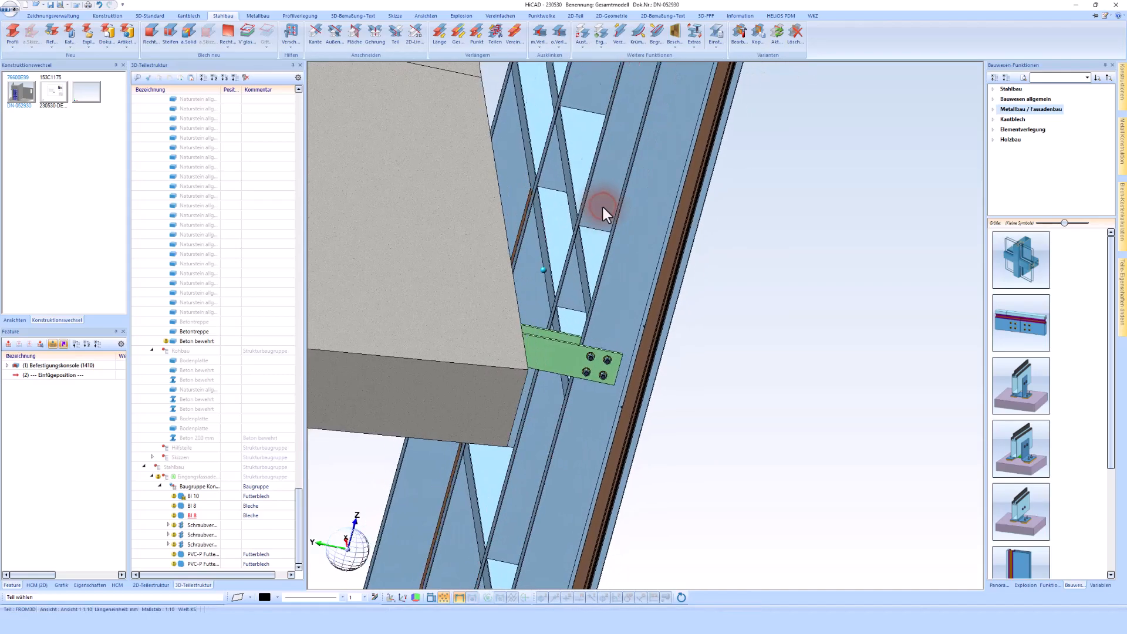
{"action": "left_click", "coordinate": [418, 286]}
{"action": "left_click", "coordinate": [316, 392]}
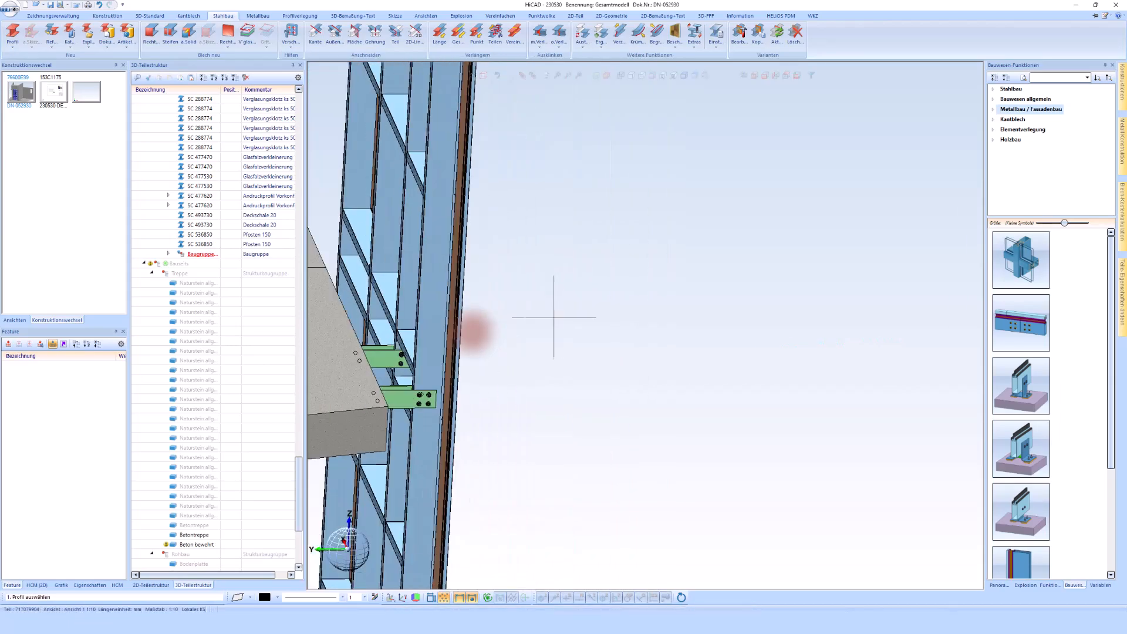
Copy the console connection to a third facade post along the stair
{"action": "scroll", "coordinate": [376, 315], "scroll_direction": "up", "scroll_amount": 3}
{"action": "left_click", "coordinate": [431, 307]}
{"action": "left_click", "coordinate": [384, 337]}
{"action": "left_click", "coordinate": [464, 555]}
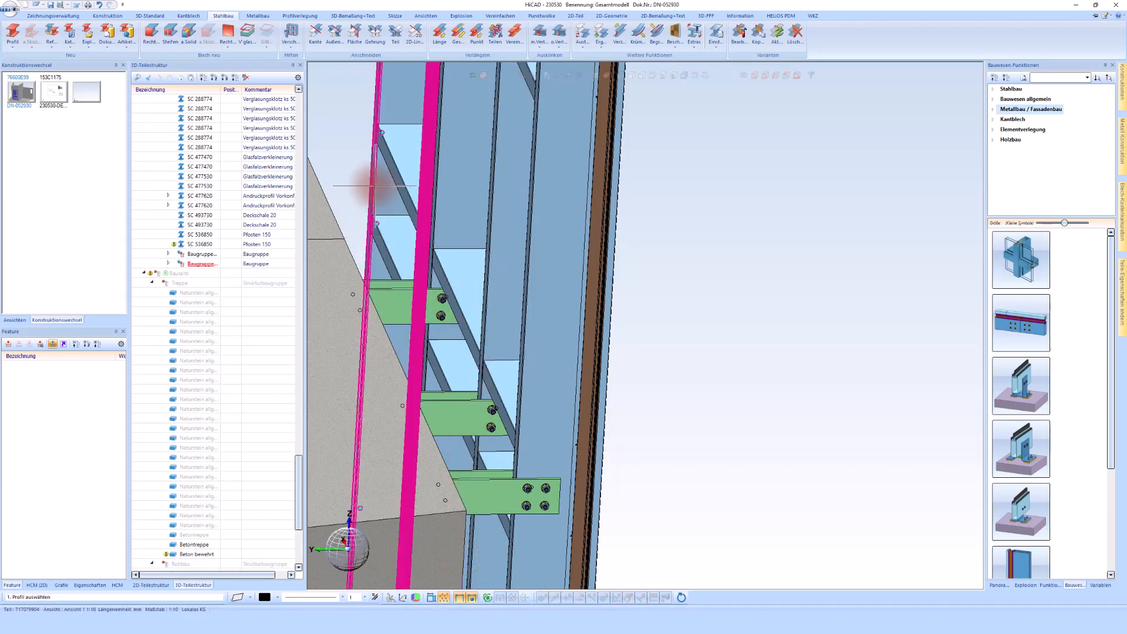
Copy the console connection to a fourth facade post and finish copying
{"action": "left_click", "coordinate": [326, 210]}
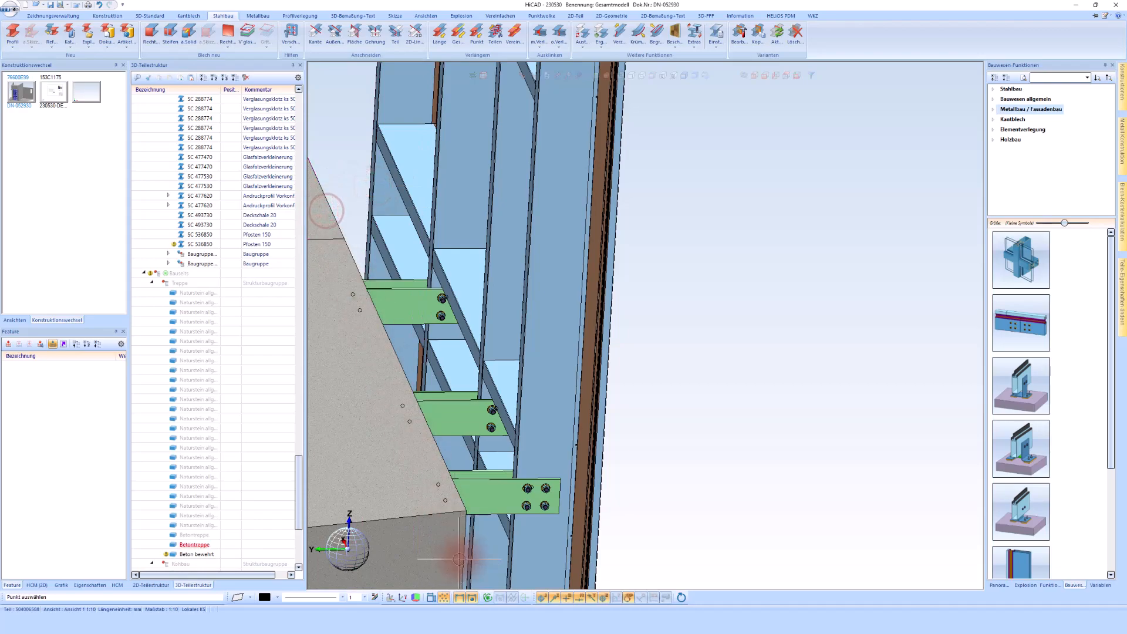
{"action": "left_click", "coordinate": [469, 526]}
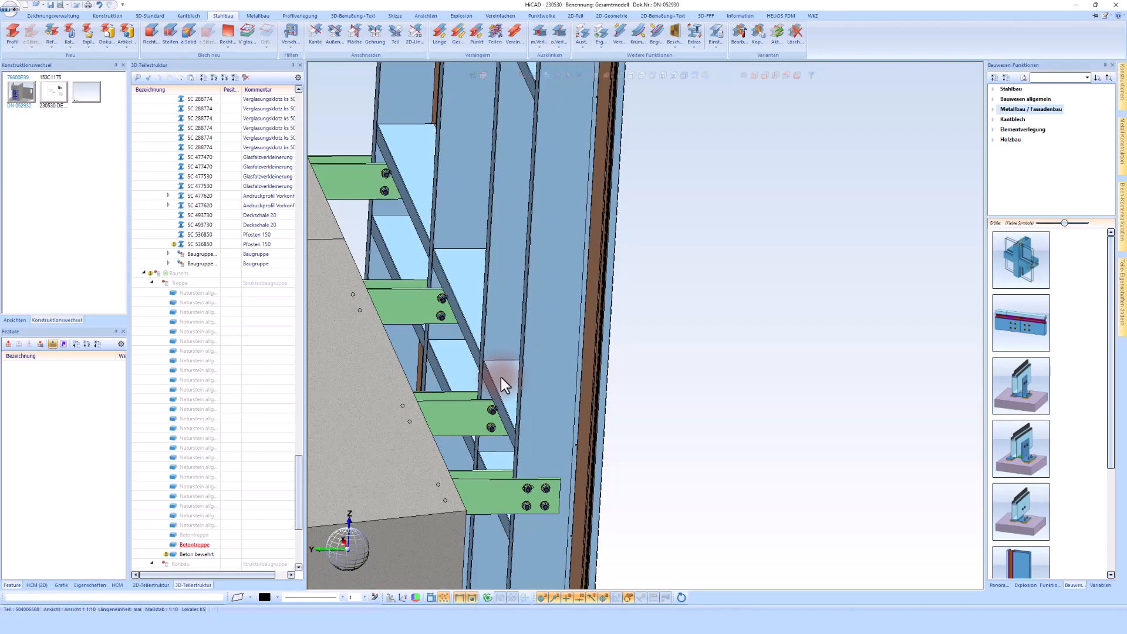
{"action": "left_click", "coordinate": [502, 376]}
{"action": "middle_click", "coordinate": [692, 326]}
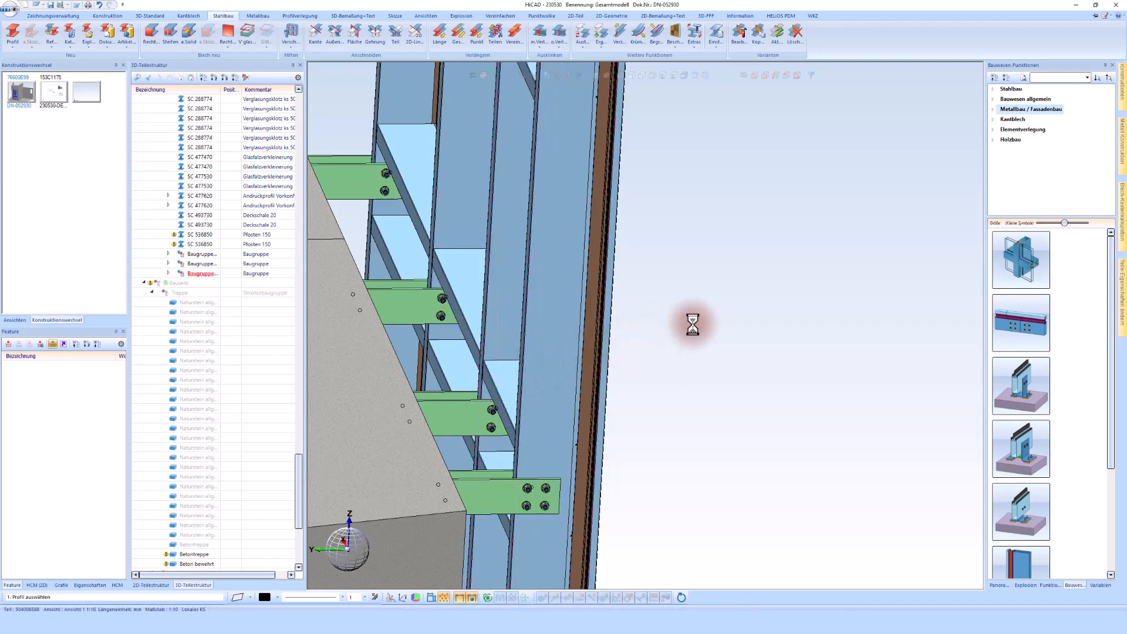
Move the copied console assemblies into the Eingangsfassade group
{"action": "left_click", "coordinate": [202, 255], "text": "shift"}
{"action": "left_click_drag", "start_coordinate": [202, 259], "coordinate": [181, 479]}
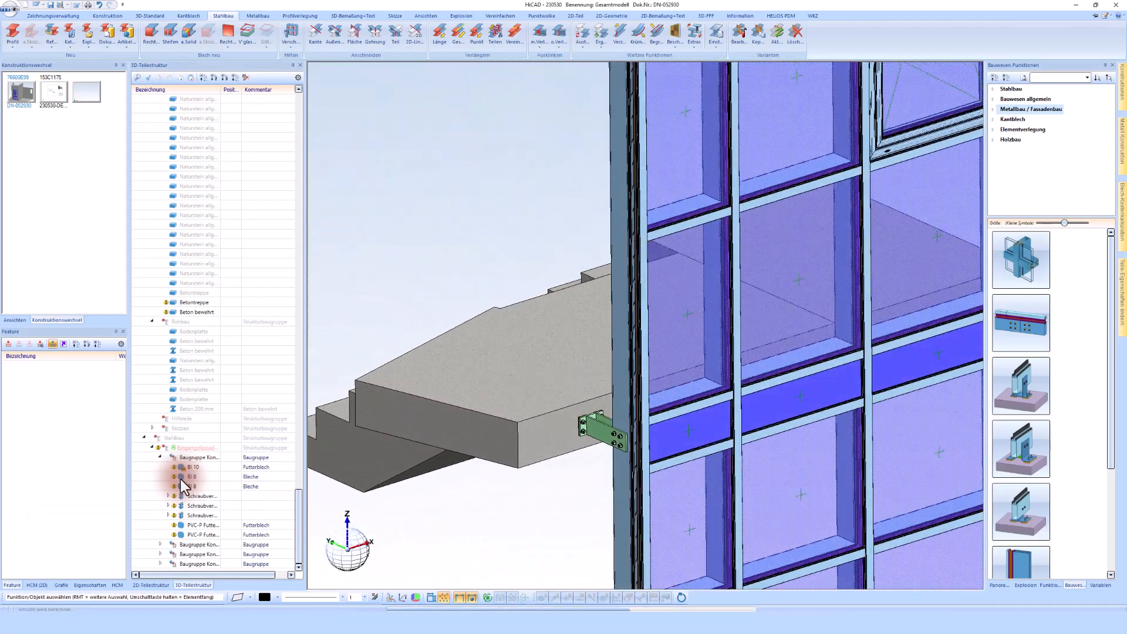
{"action": "scroll", "coordinate": [178, 312], "scroll_direction": "up", "scroll_amount": 4}
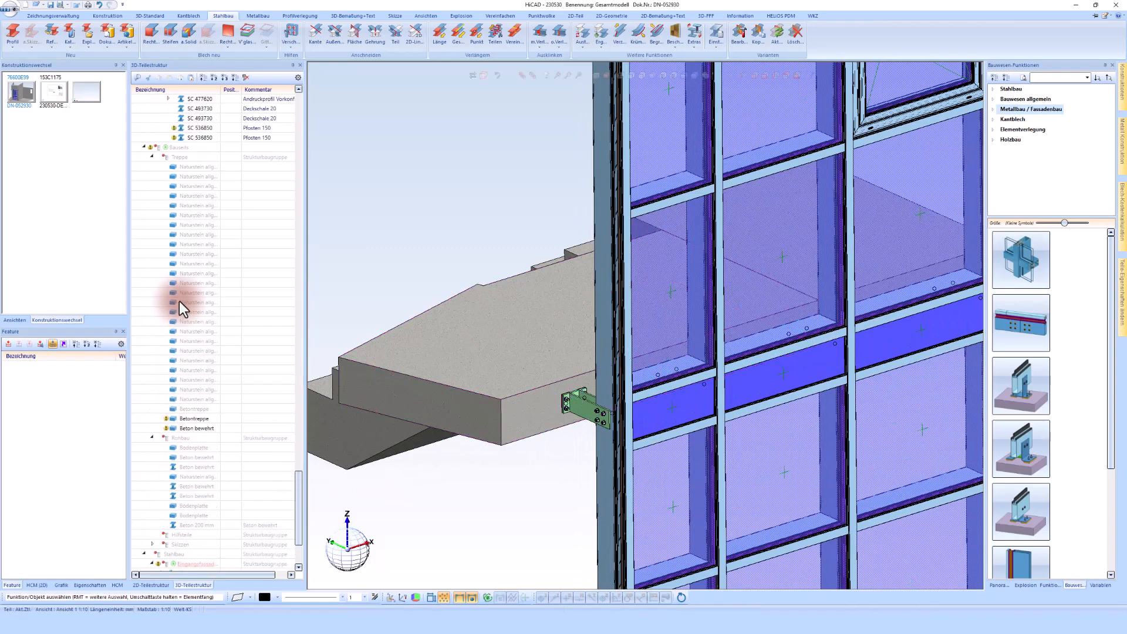
Show the Bauseits assembly again in the model
{"action": "right_click", "coordinate": [179, 149]}
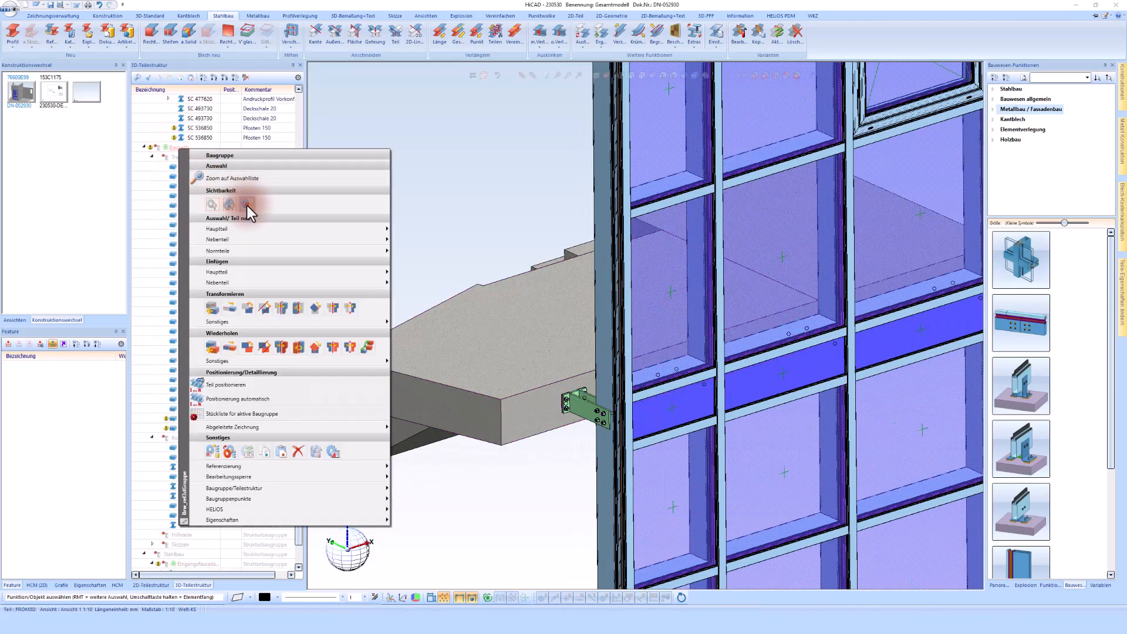
{"action": "left_click", "coordinate": [248, 205]}
{"action": "scroll", "coordinate": [602, 417], "scroll_direction": "up", "scroll_amount": 5}
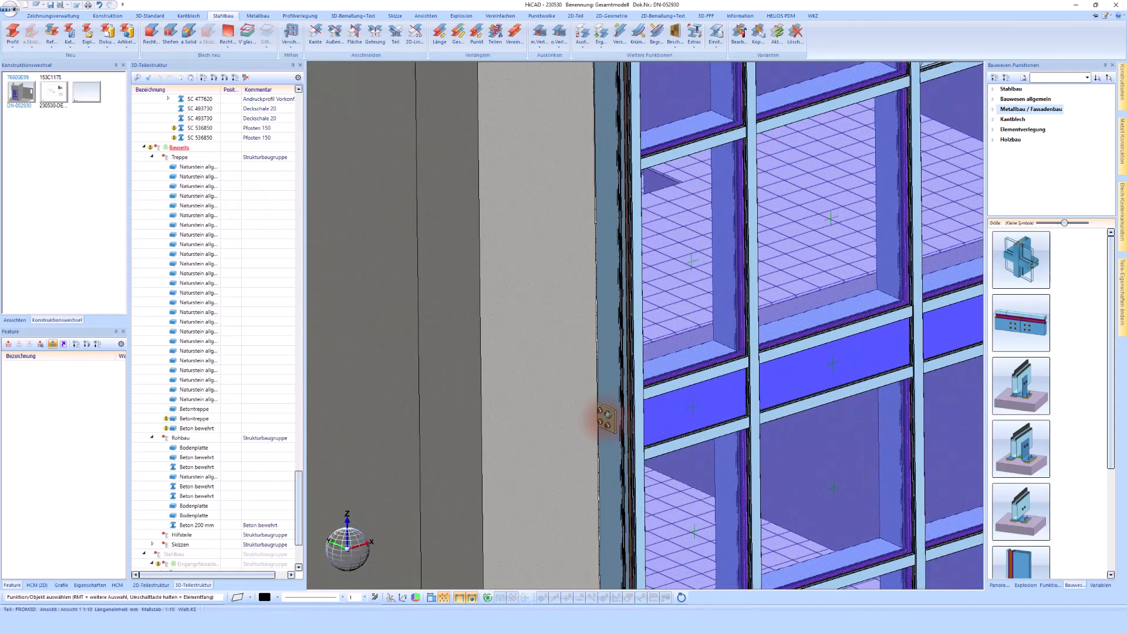
{"action": "scroll", "coordinate": [608, 421], "scroll_direction": "up", "scroll_amount": 5}
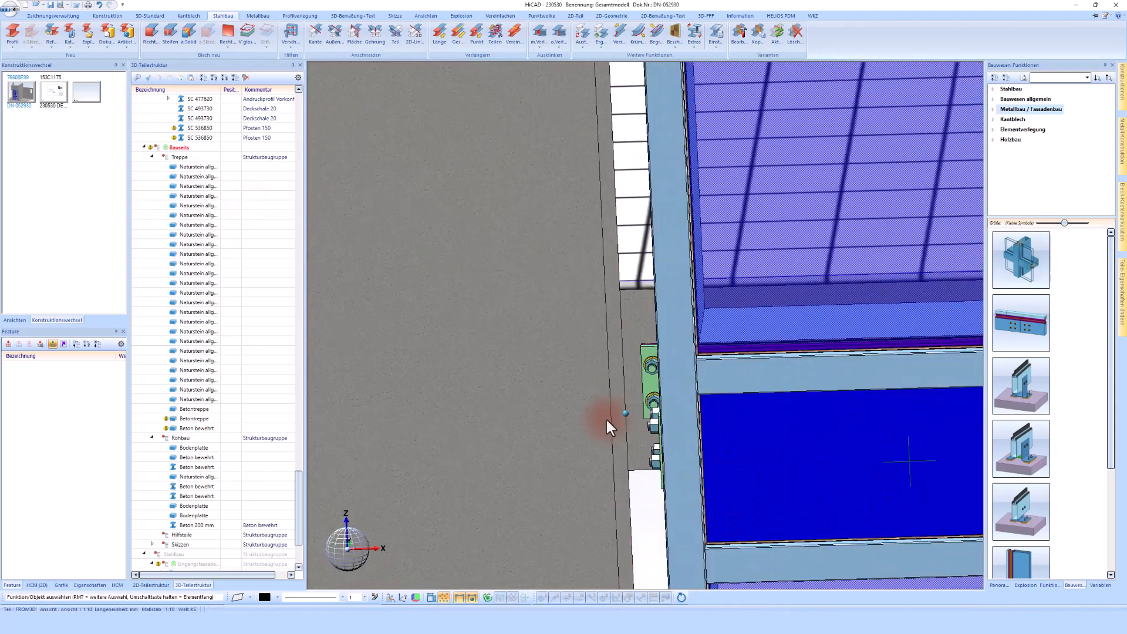
{"action": "scroll", "coordinate": [665, 379], "scroll_direction": "down", "scroll_amount": 5}
{"action": "middle_click_drag", "start_coordinate": [664, 379], "coordinate": [505, 297]}
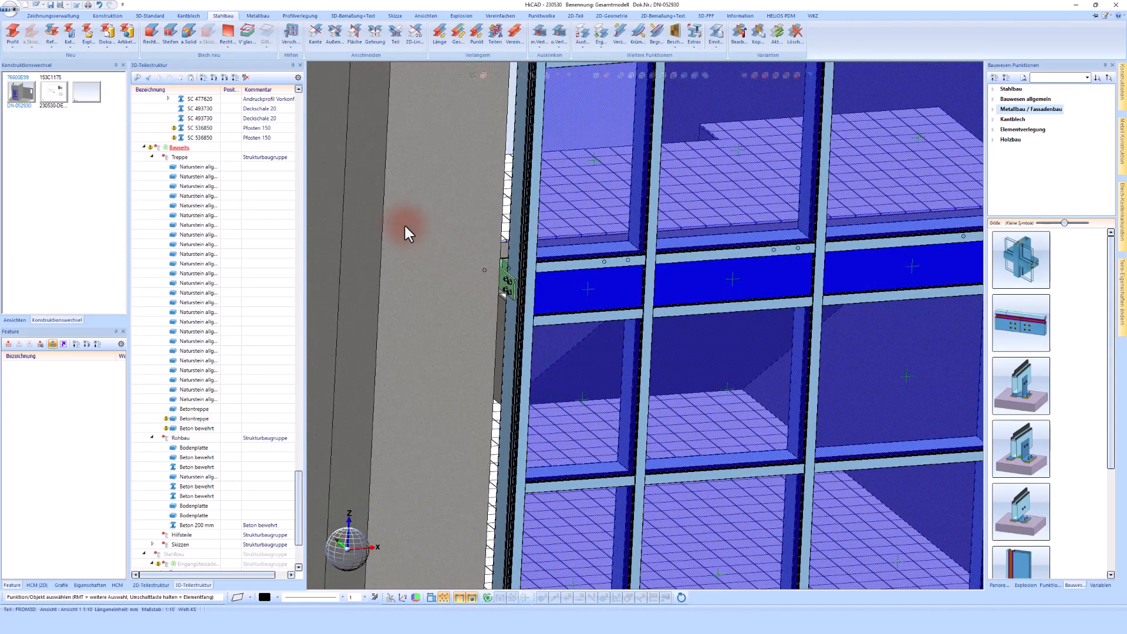
Switch to the 230530-DET-01 detail drawing, reloading the updated Bauseits and Eingangsfassade referenced parts
{"action": "left_click", "coordinate": [201, 78]}
{"action": "left_click", "coordinate": [136, 109]}
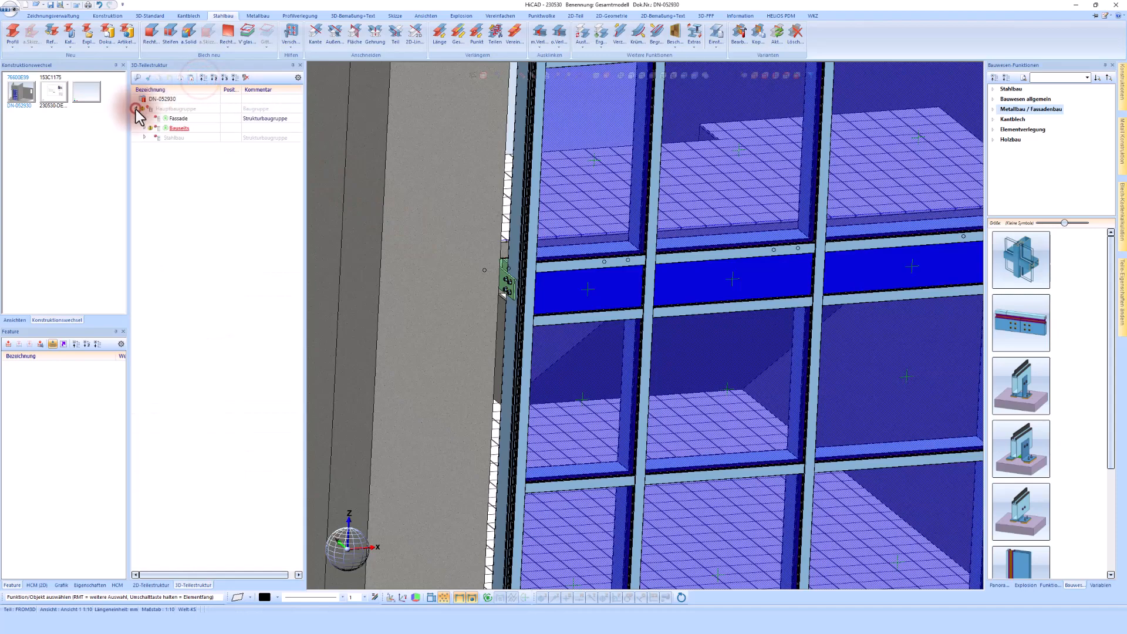
{"action": "left_click", "coordinate": [144, 138]}
{"action": "left_click", "coordinate": [196, 151]}
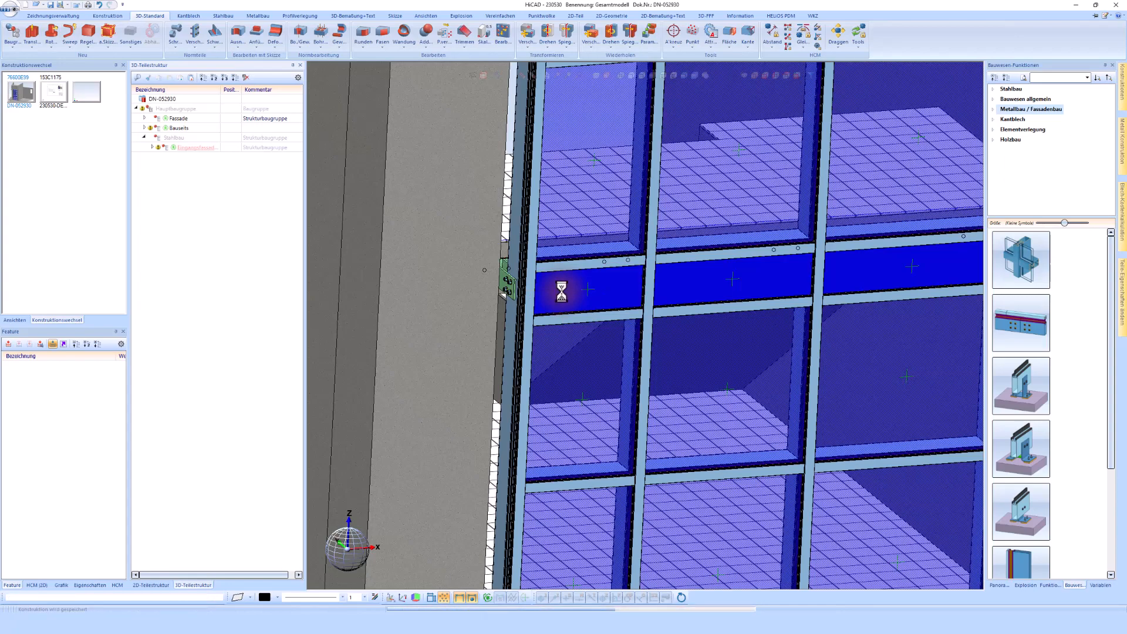
{"action": "left_click", "coordinate": [54, 94]}
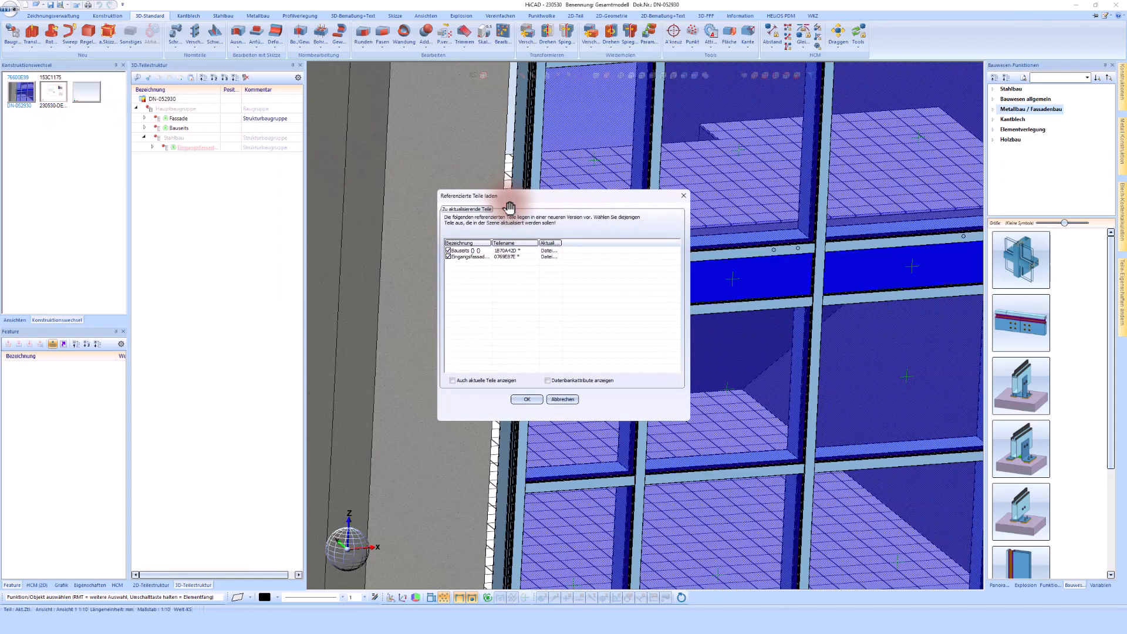
{"action": "left_click", "coordinate": [529, 399]}
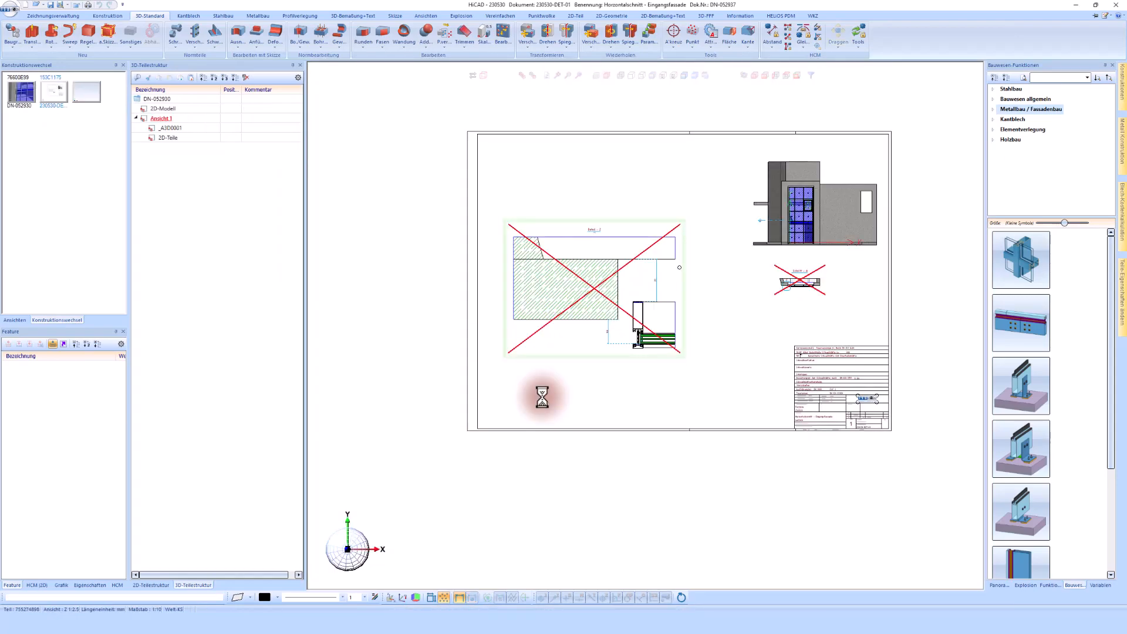
Search for the Eingangsfassade STB assembly and insert it into the detail drawing at its original position
{"action": "left_click", "coordinate": [193, 584]}
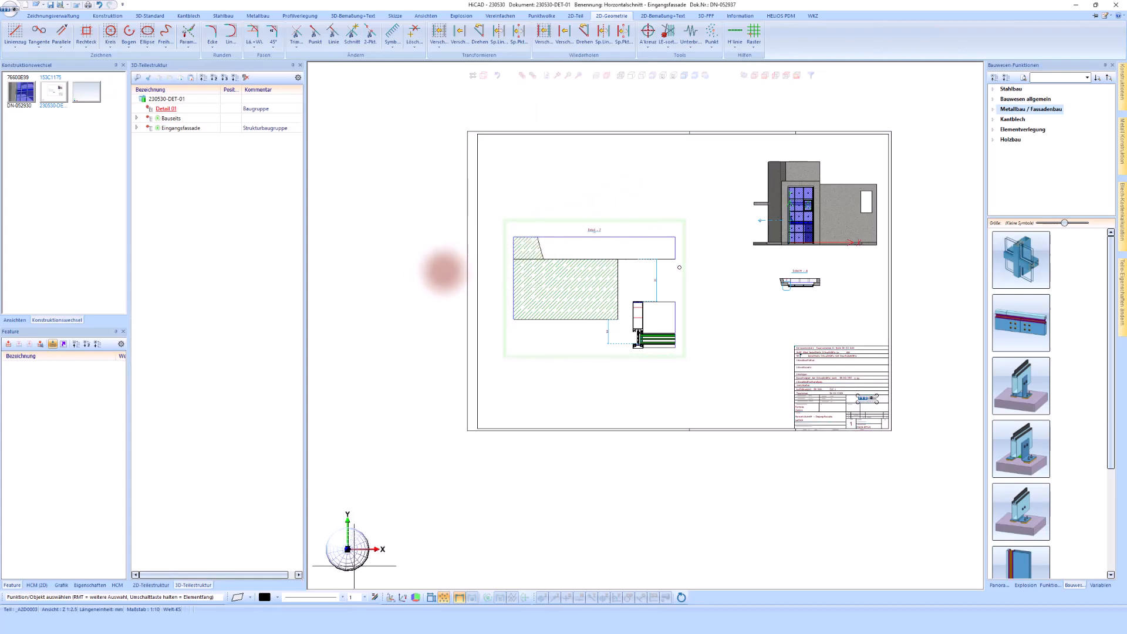
{"action": "right_click", "coordinate": [385, 292]}
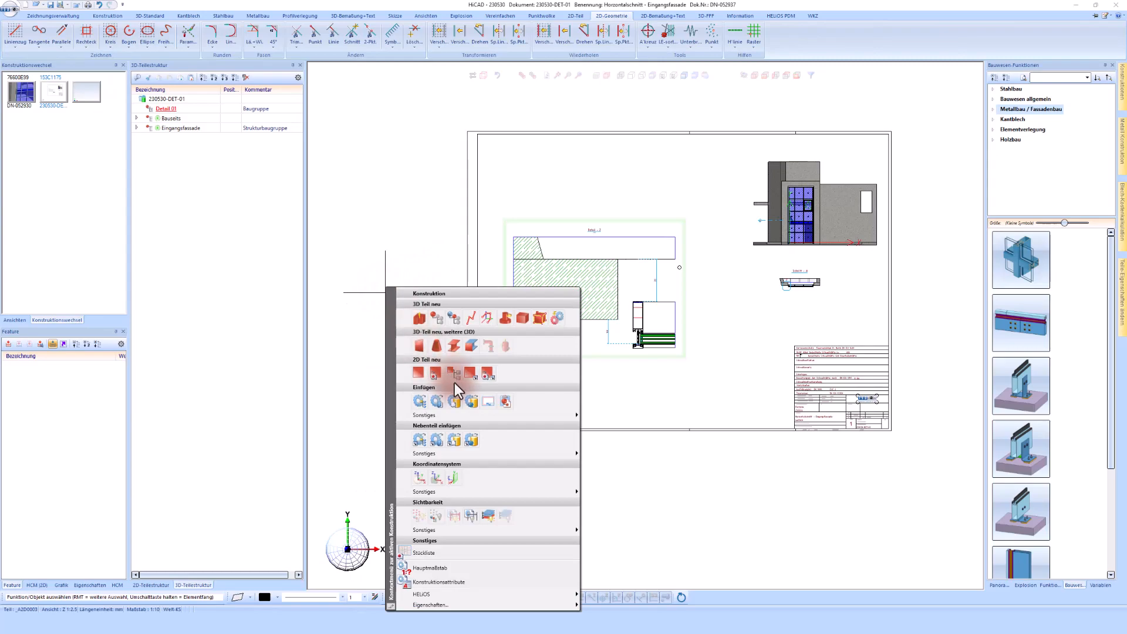
{"action": "left_click", "coordinate": [474, 407]}
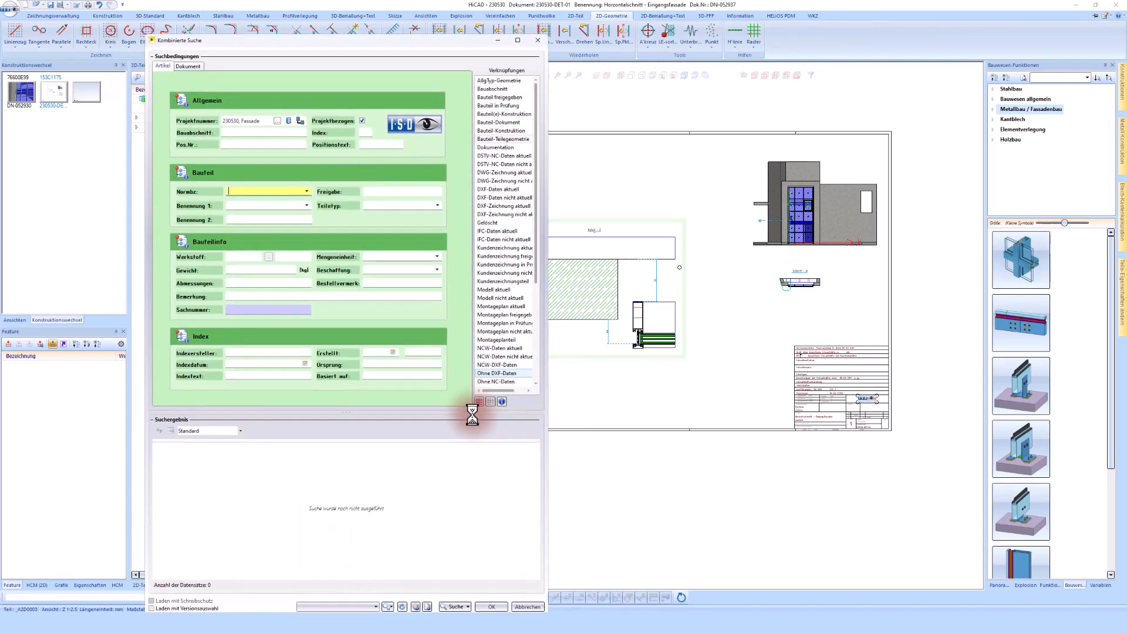
{"action": "left_click", "coordinate": [445, 607]}
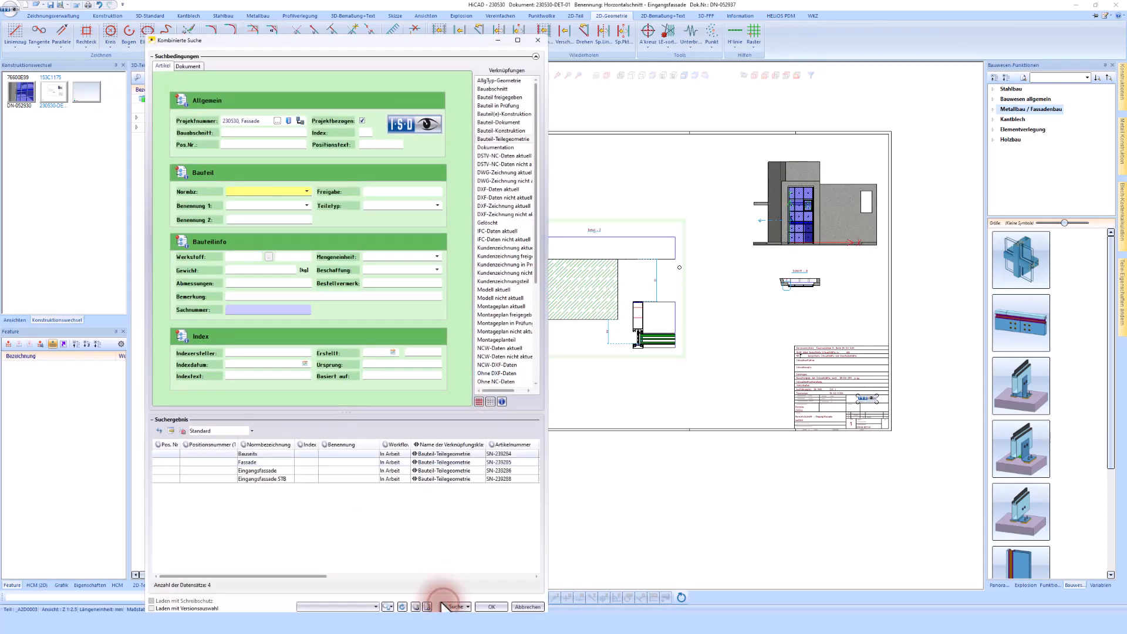
{"action": "double_click", "coordinate": [266, 479]}
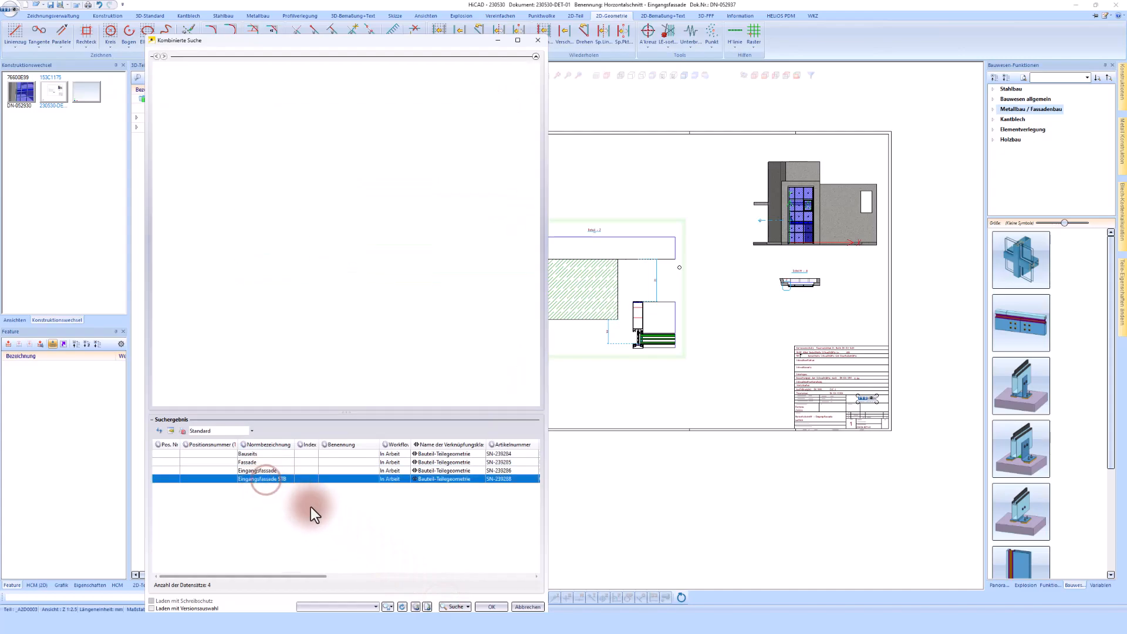
{"action": "left_click", "coordinate": [484, 607]}
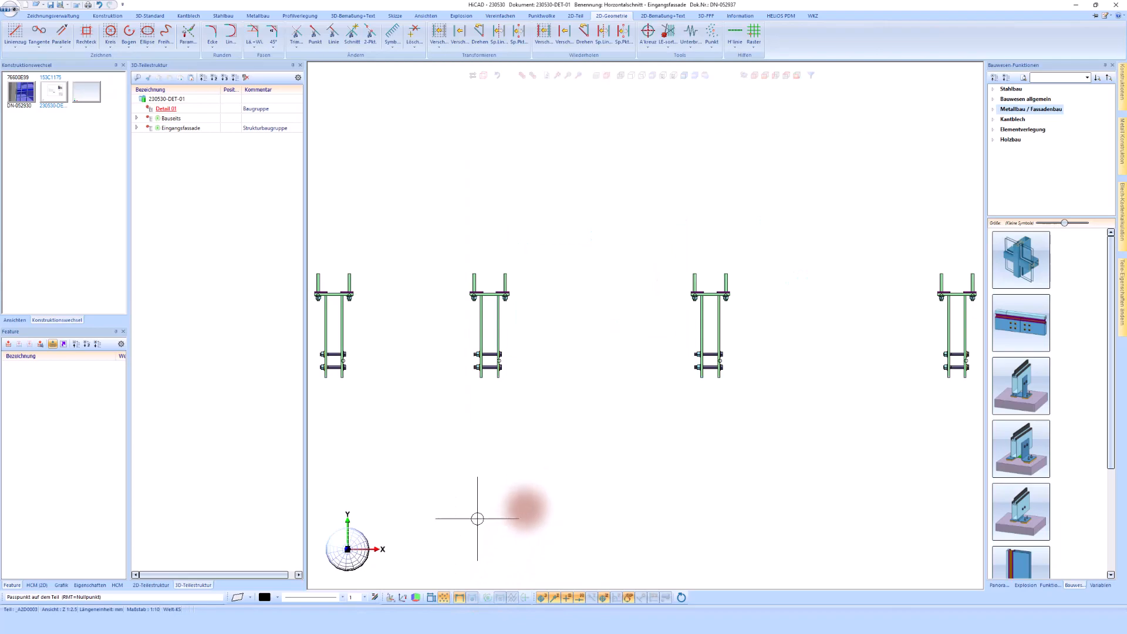
{"action": "right_click", "coordinate": [593, 480]}
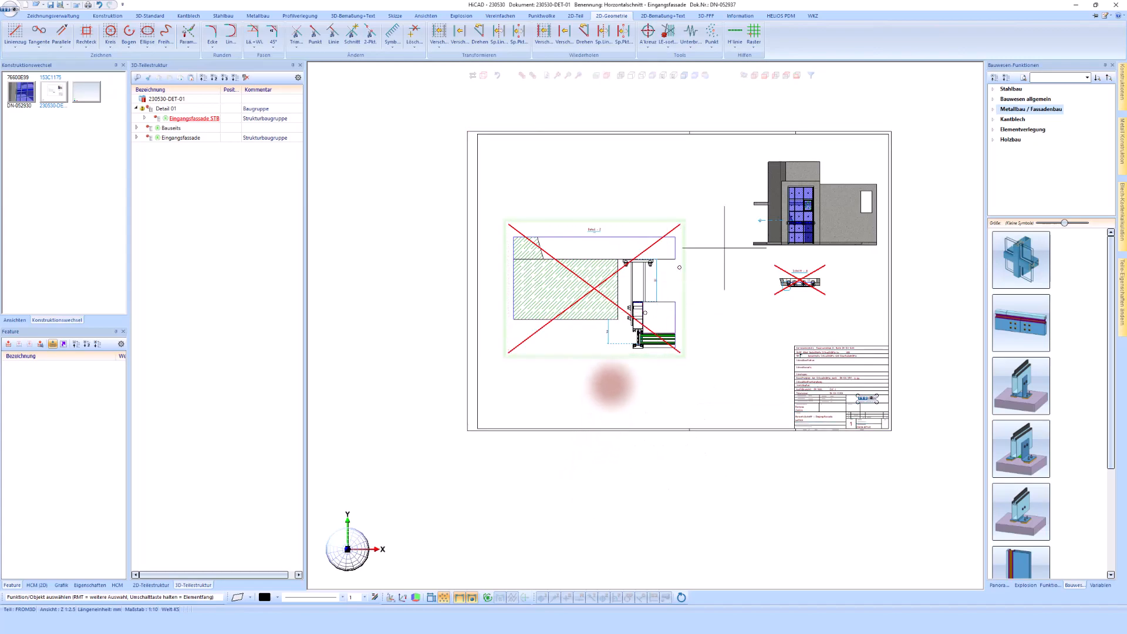
Update the Detail Z view so it includes the inserted facade brackets
{"action": "right_click", "coordinate": [647, 213]}
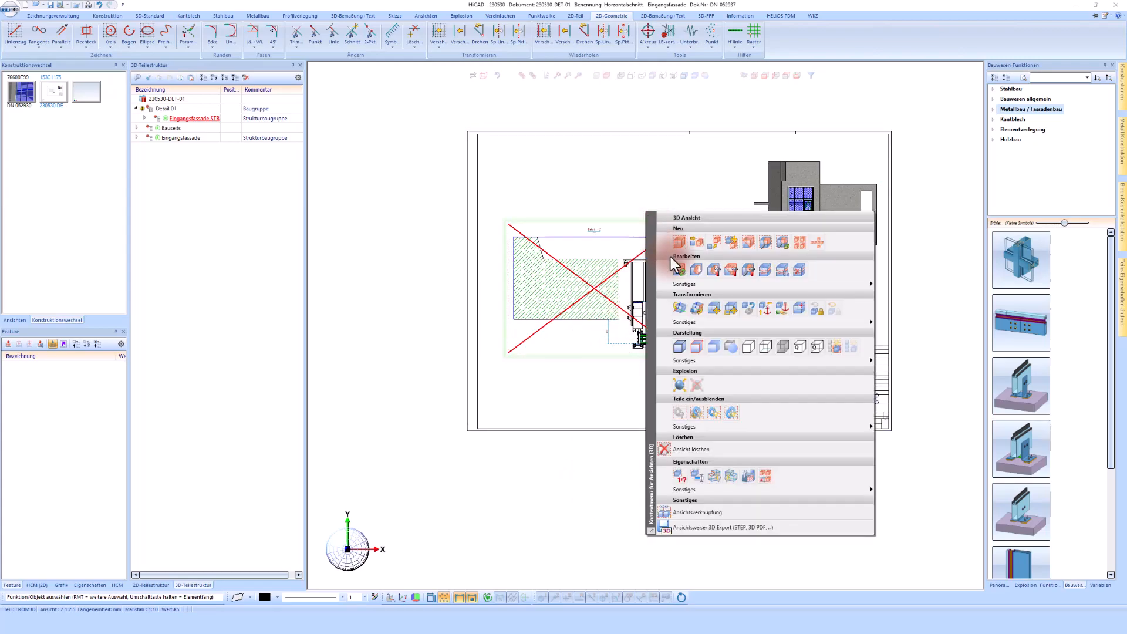
{"action": "left_click", "coordinate": [679, 271]}
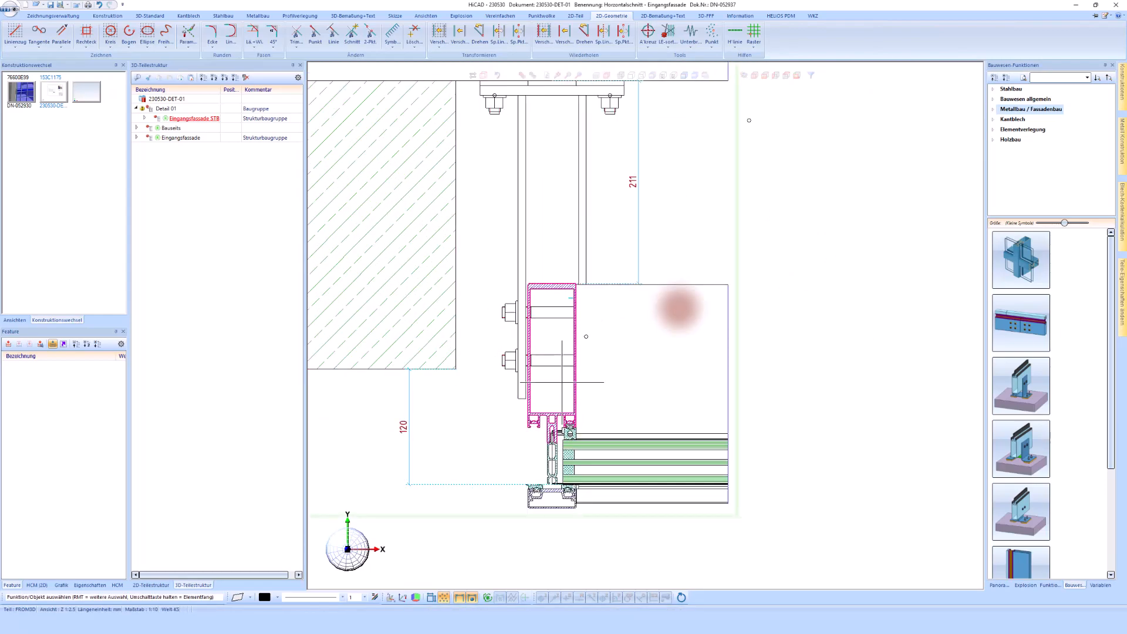
{"action": "scroll", "coordinate": [588, 535], "scroll_direction": "down", "scroll_amount": 1}
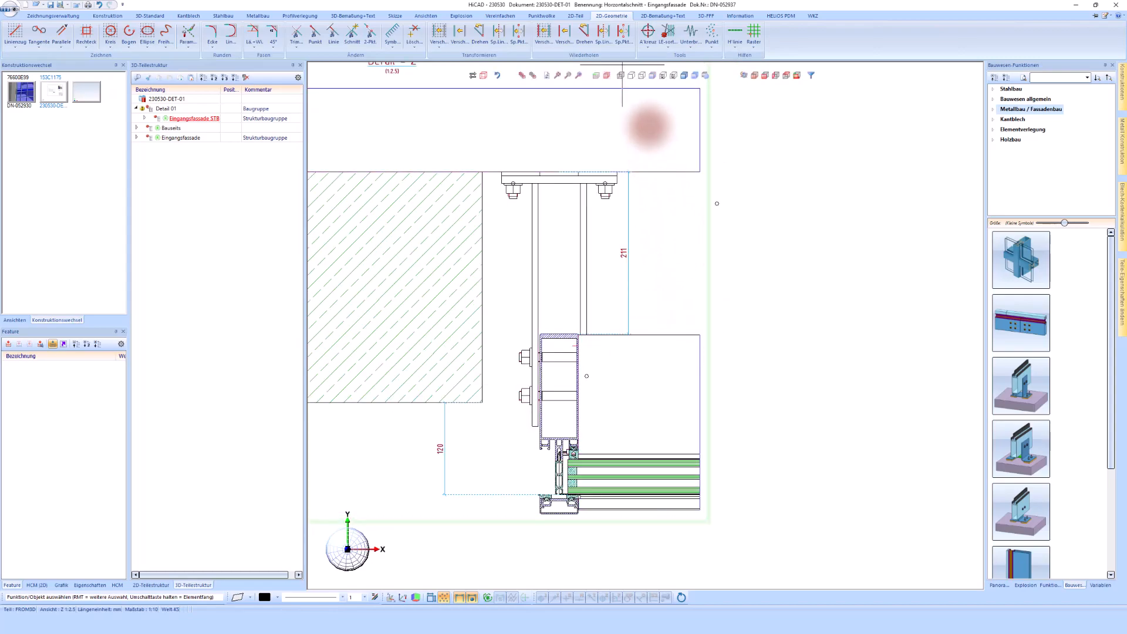
Examine the Detail Z and Schnitt A views of the drawing
{"action": "left_click", "coordinate": [641, 75]}
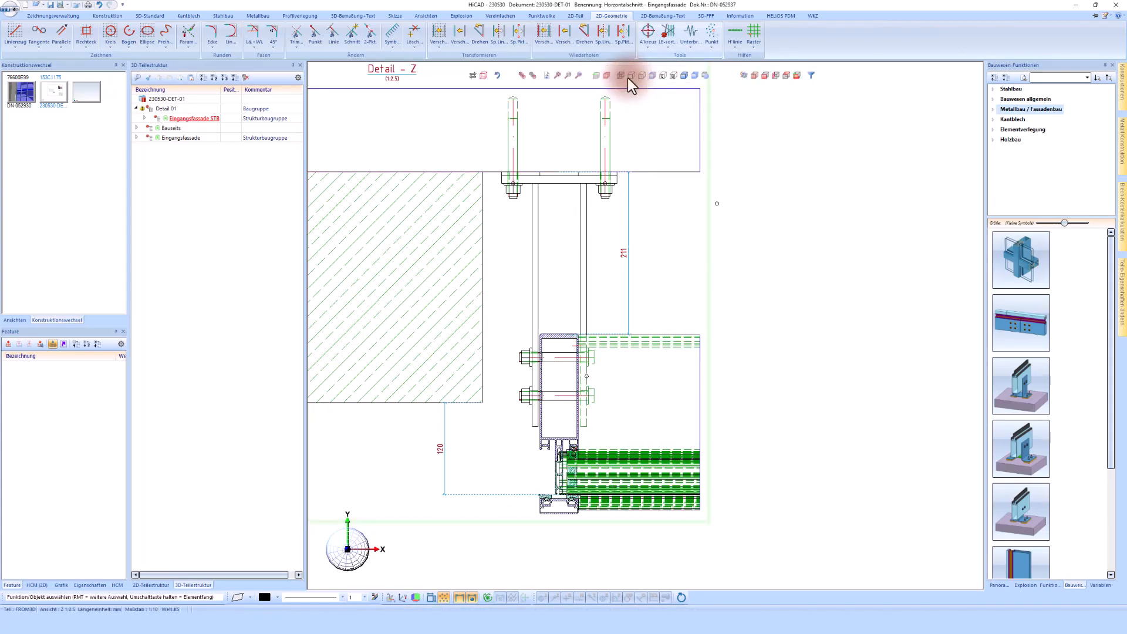
{"action": "left_click", "coordinate": [628, 75]}
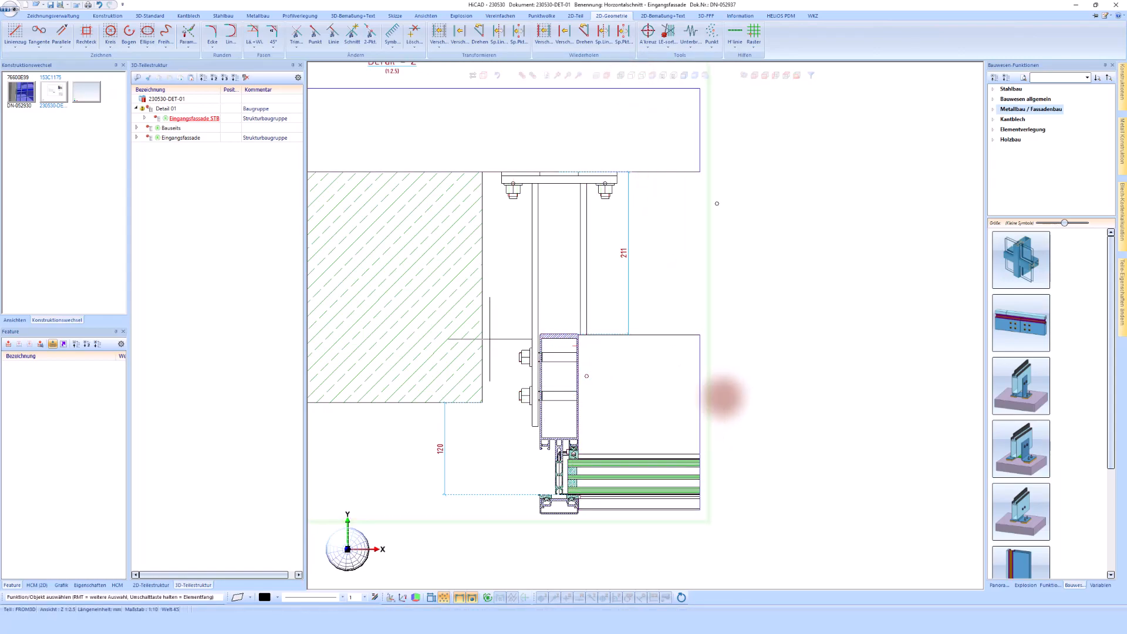
{"action": "scroll", "coordinate": [587, 293], "scroll_direction": "down", "scroll_amount": 1}
{"action": "scroll", "coordinate": [630, 258], "scroll_direction": "down", "scroll_amount": 1}
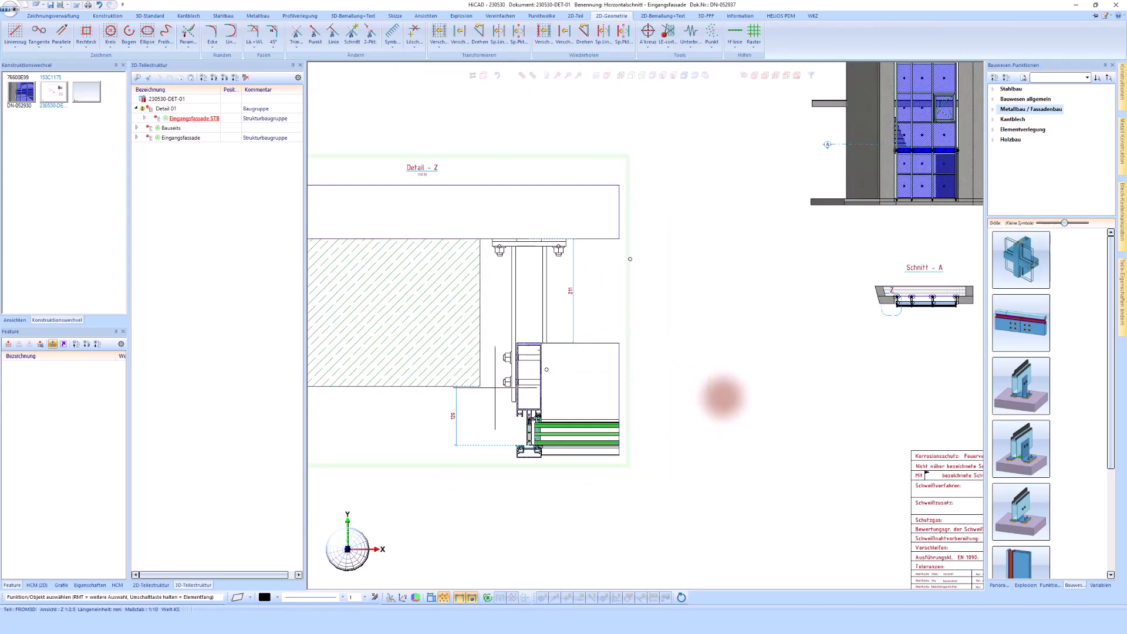
{"action": "scroll", "coordinate": [605, 371], "scroll_direction": "down", "scroll_amount": 1}
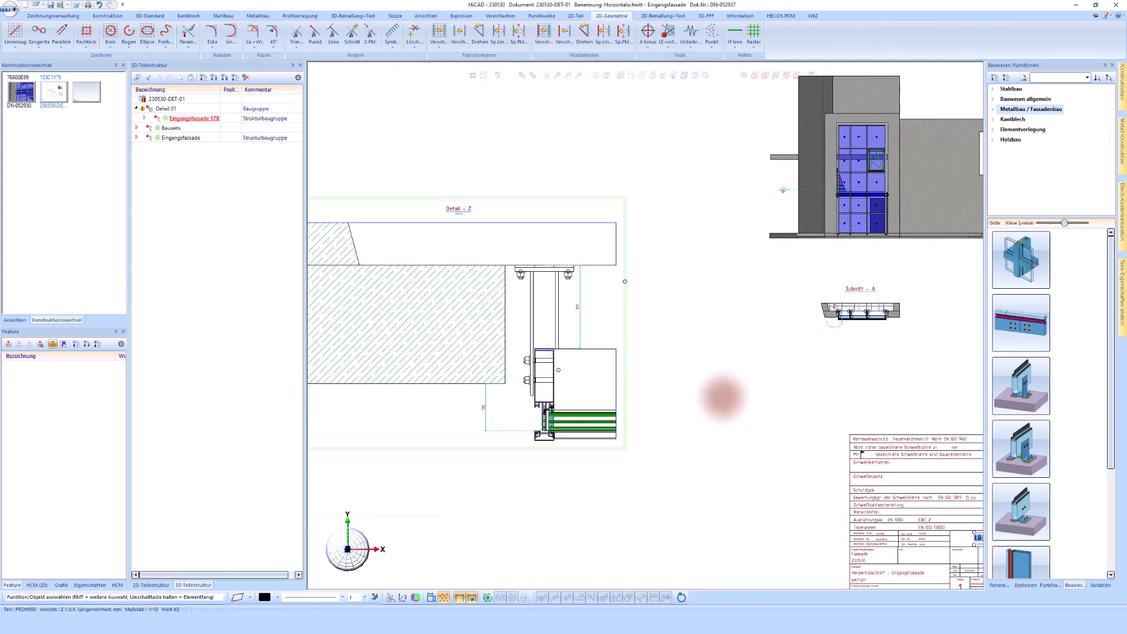
{"action": "scroll", "coordinate": [722, 398], "scroll_direction": "up", "scroll_amount": 4}
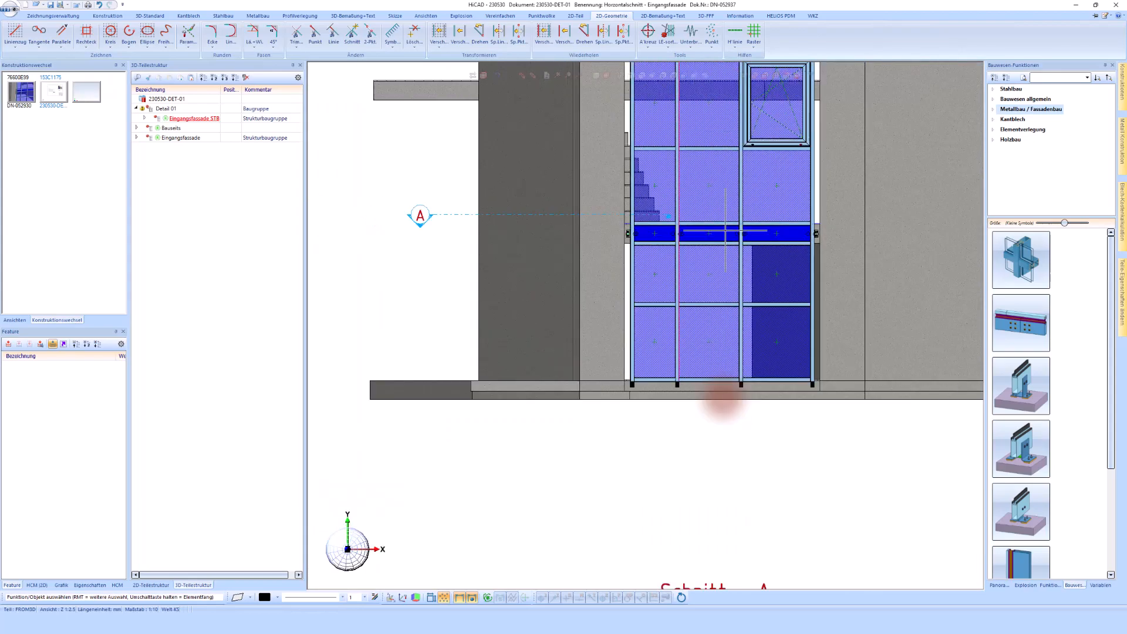
{"action": "scroll", "coordinate": [722, 405], "scroll_direction": "up", "scroll_amount": 3}
{"action": "scroll", "coordinate": [723, 397], "scroll_direction": "down", "scroll_amount": 6}
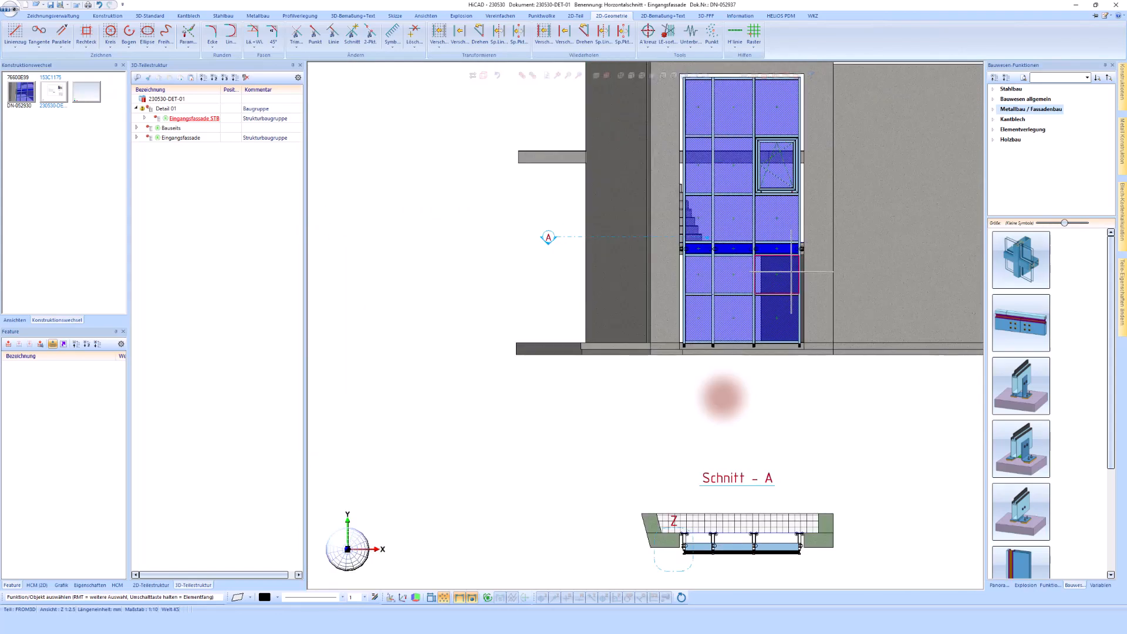
Return to the overall model and hide the concrete wall beside the facade
{"action": "left_click", "coordinate": [25, 93]}
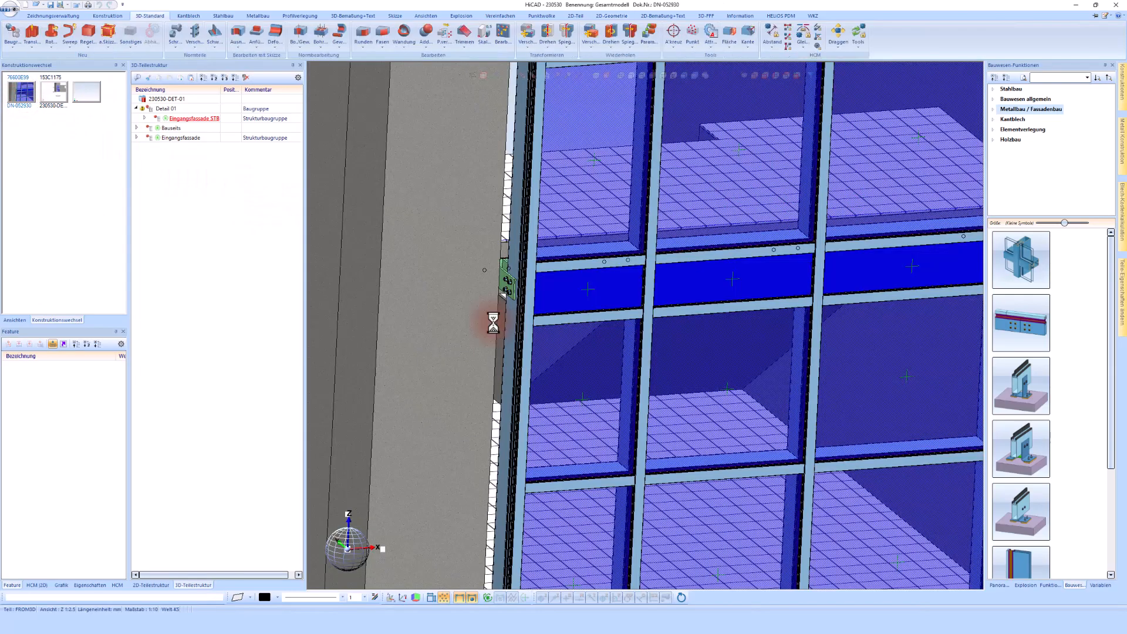
{"action": "scroll", "coordinate": [494, 323], "scroll_direction": "down", "scroll_amount": 4}
{"action": "scroll", "coordinate": [516, 454], "scroll_direction": "up", "scroll_amount": 5}
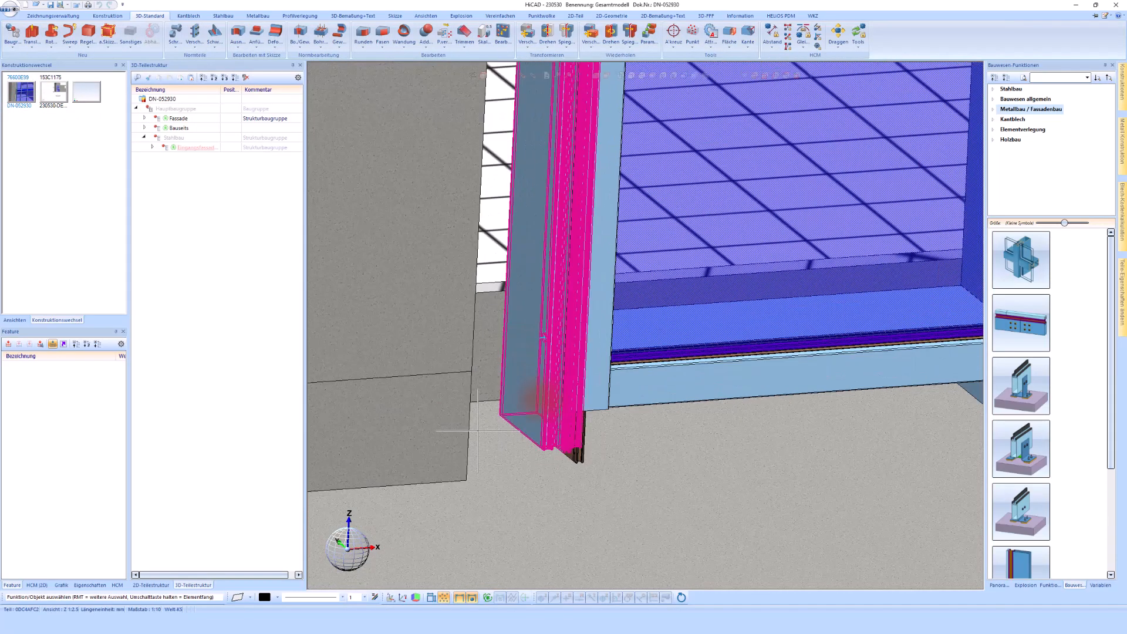
{"action": "scroll", "coordinate": [539, 414], "scroll_direction": "down", "scroll_amount": 2}
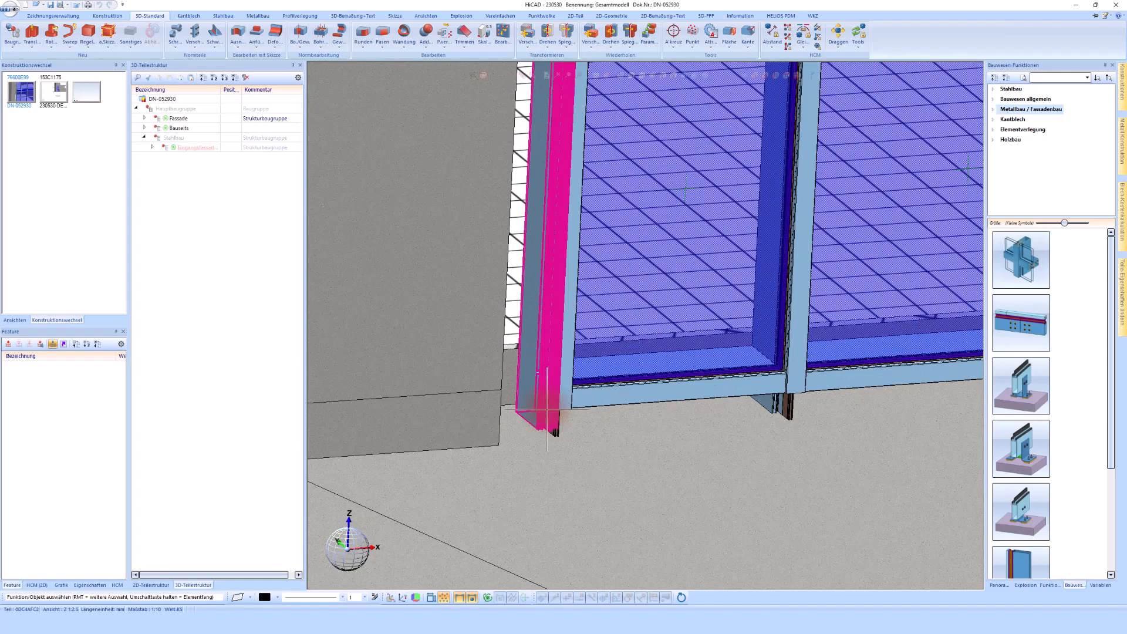
{"action": "scroll", "coordinate": [548, 409], "scroll_direction": "down", "scroll_amount": 2}
{"action": "middle_click_drag", "start_coordinate": [546, 408], "coordinate": [587, 395]}
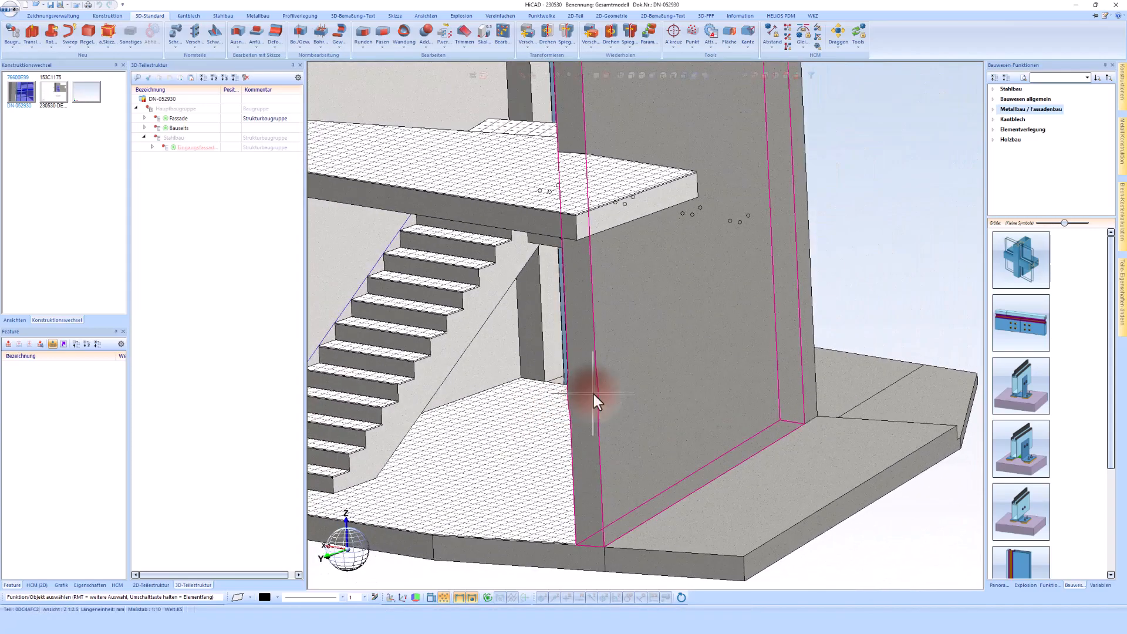
{"action": "right_click", "coordinate": [649, 328]}
{"action": "left_click", "coordinate": [735, 224]}
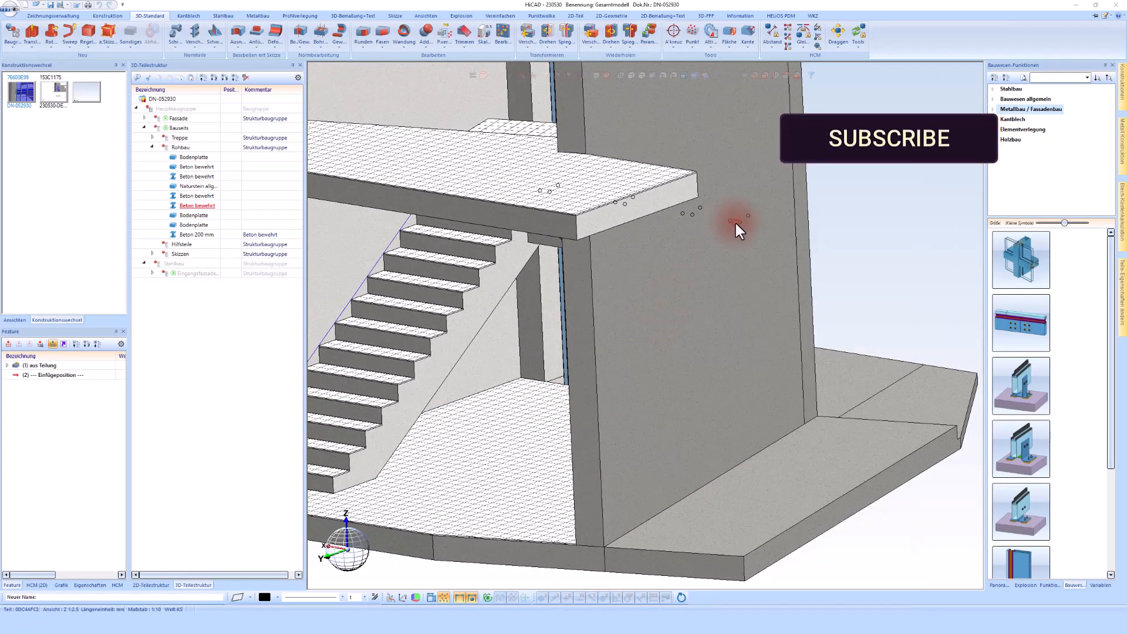
Hide the reinforced concrete floor slab in front of the facade
{"action": "scroll", "coordinate": [733, 416], "scroll_direction": "up", "scroll_amount": 7}
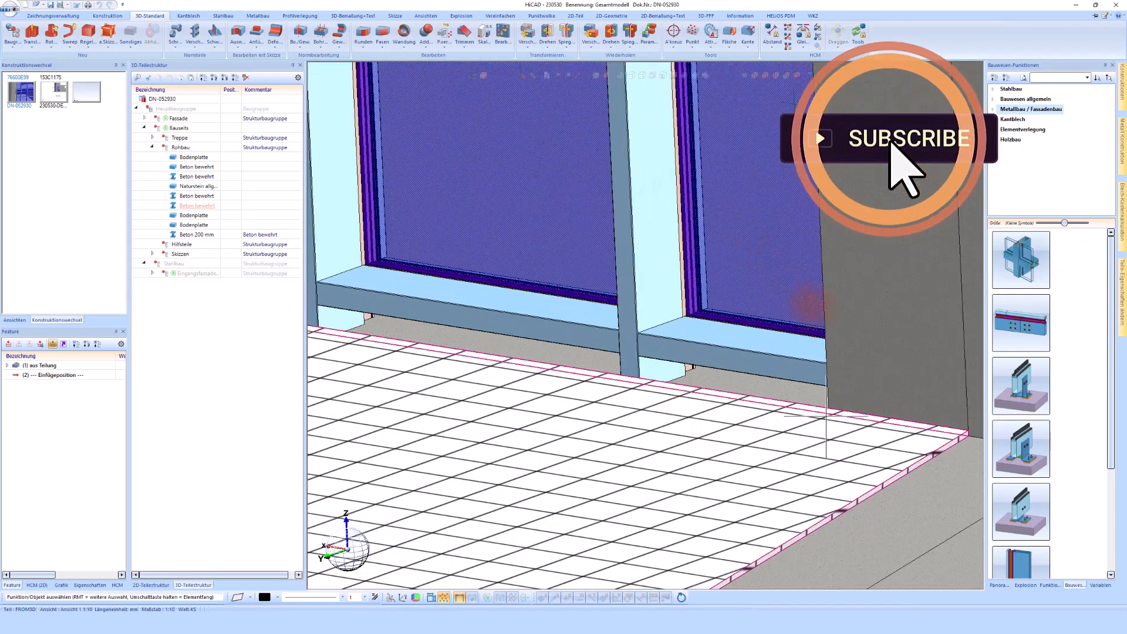
{"action": "left_click", "coordinate": [640, 378]}
{"action": "right_click", "coordinate": [861, 392]}
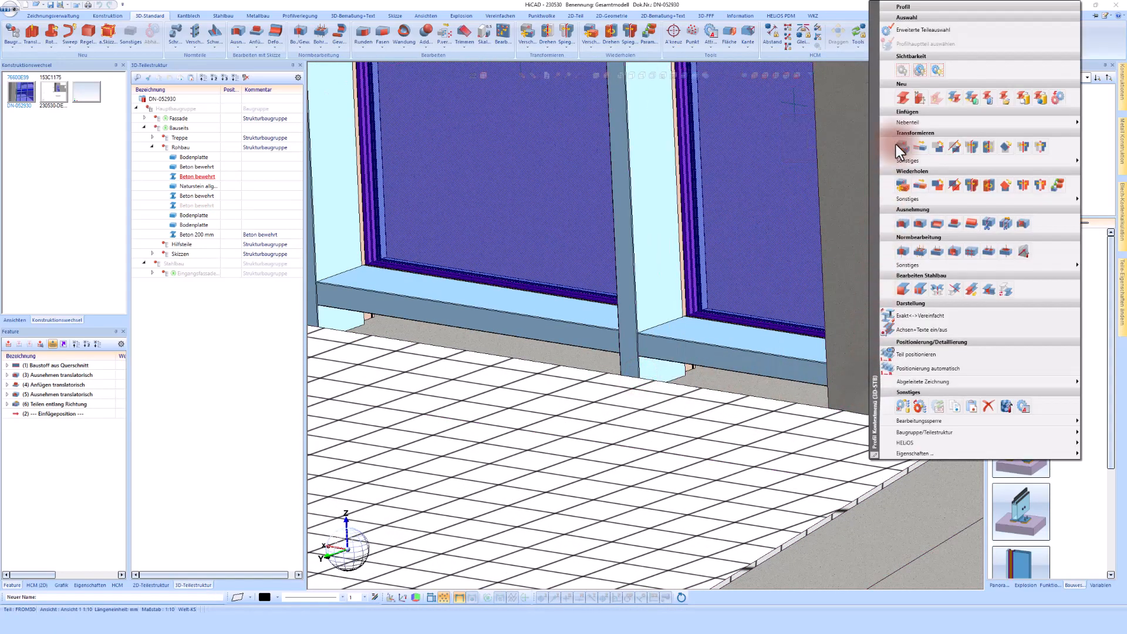
{"action": "left_click", "coordinate": [905, 78]}
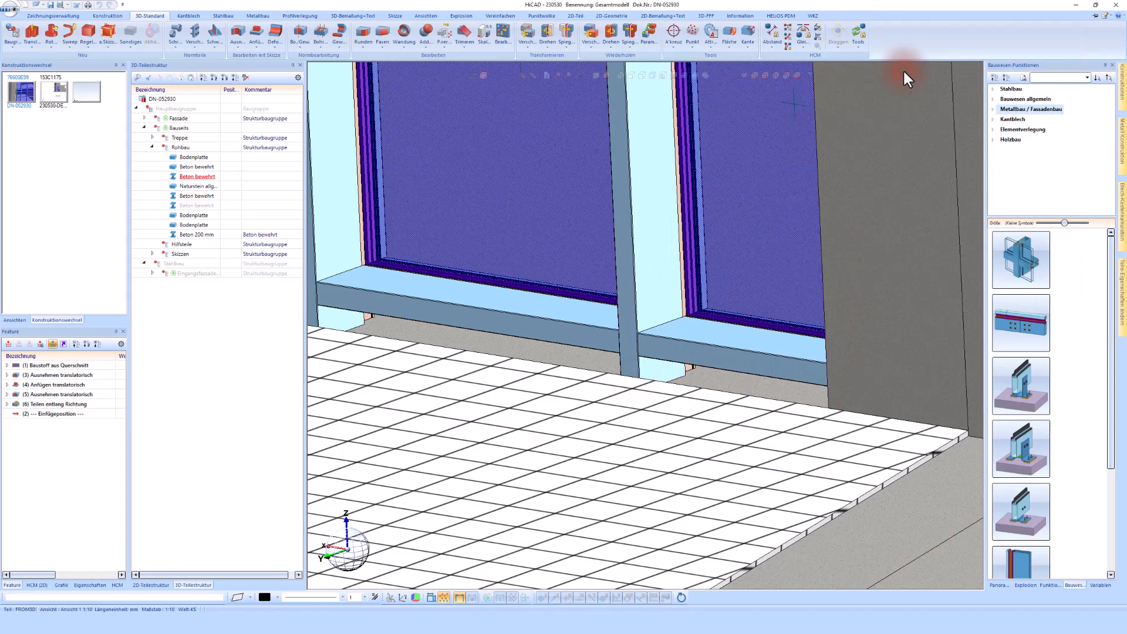
Hide the natural stone floor covering below the facade
{"action": "left_click", "coordinate": [922, 450]}
{"action": "right_click", "coordinate": [922, 450]}
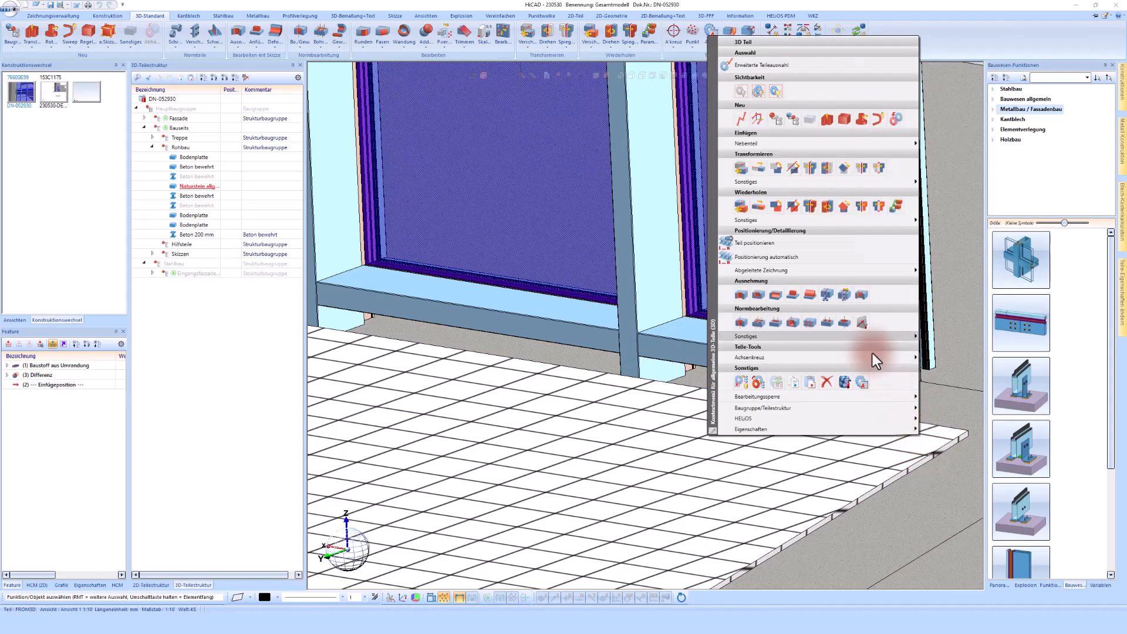
{"action": "left_click", "coordinate": [741, 98]}
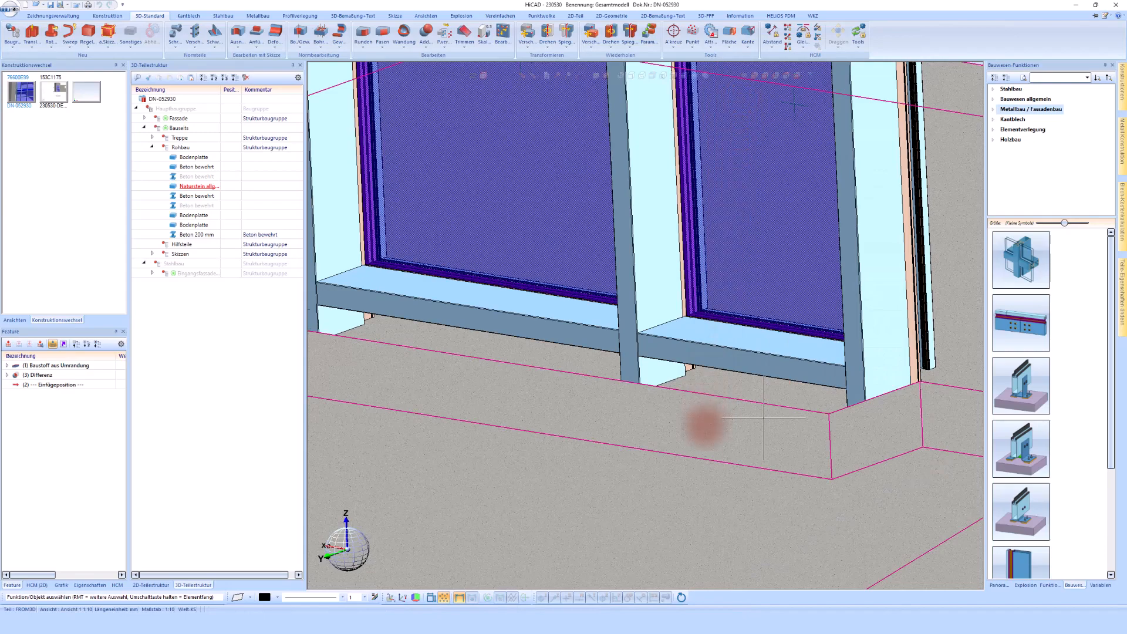
{"action": "scroll", "coordinate": [706, 428], "scroll_direction": "up", "scroll_amount": 5}
{"action": "scroll", "coordinate": [705, 427], "scroll_direction": "up", "scroll_amount": 6}
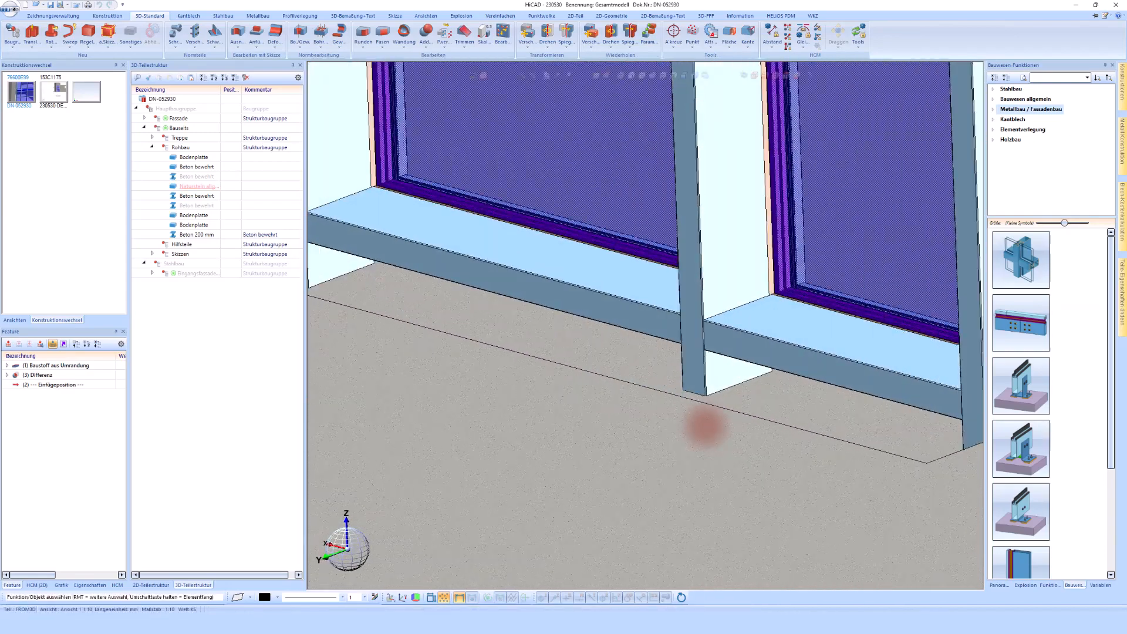
Select the Eingangsfassade assembly and define a work plane at the base of the facade post
{"action": "left_click", "coordinate": [685, 420]}
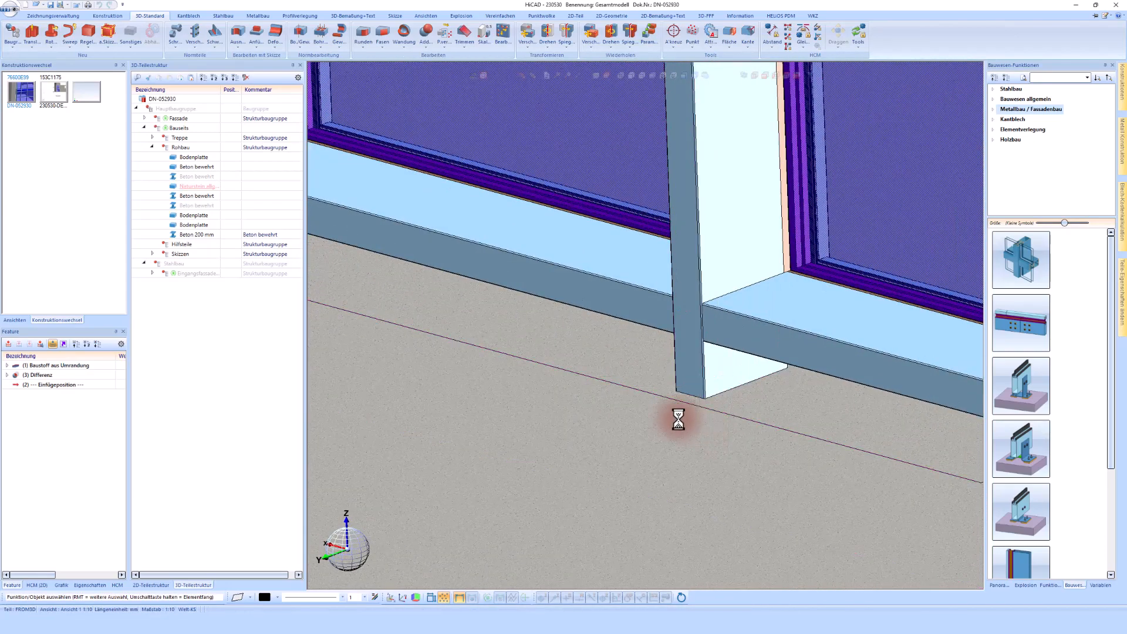
{"action": "left_click", "coordinate": [152, 274]}
{"action": "left_click", "coordinate": [193, 273]}
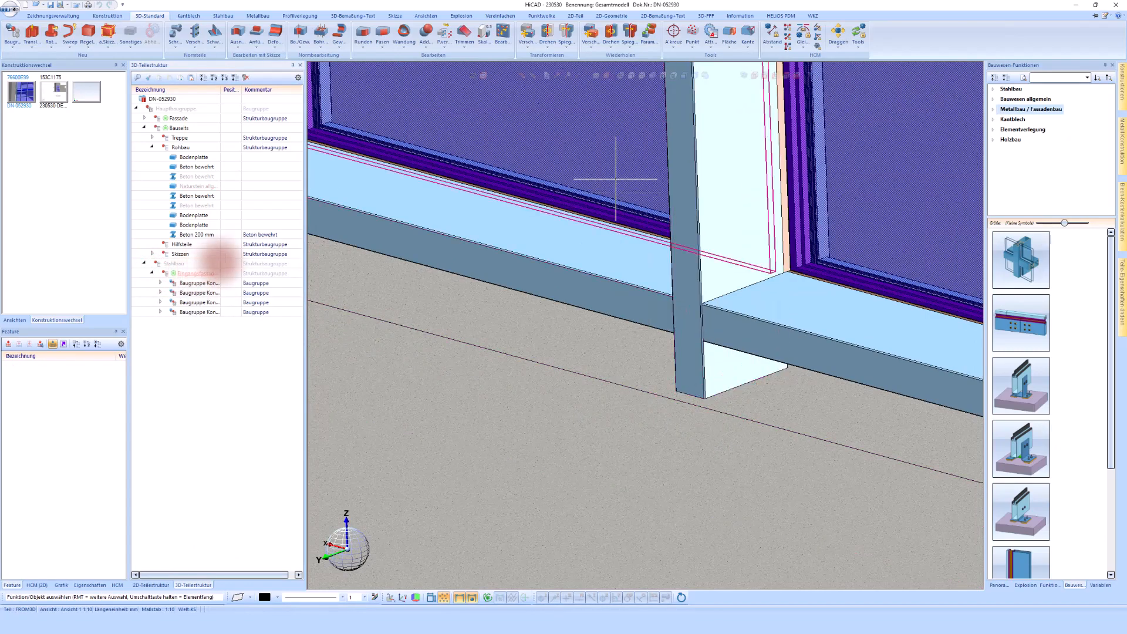
{"action": "left_click", "coordinate": [597, 77]}
{"action": "scroll", "coordinate": [644, 226], "scroll_direction": "up", "scroll_amount": 3}
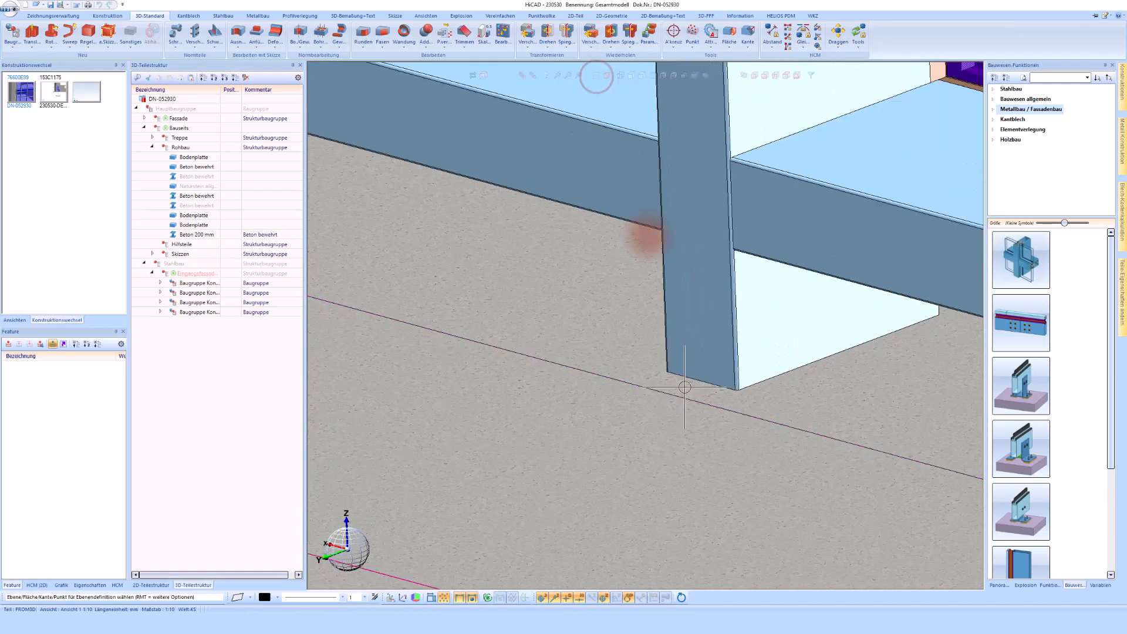
{"action": "left_click", "coordinate": [690, 364]}
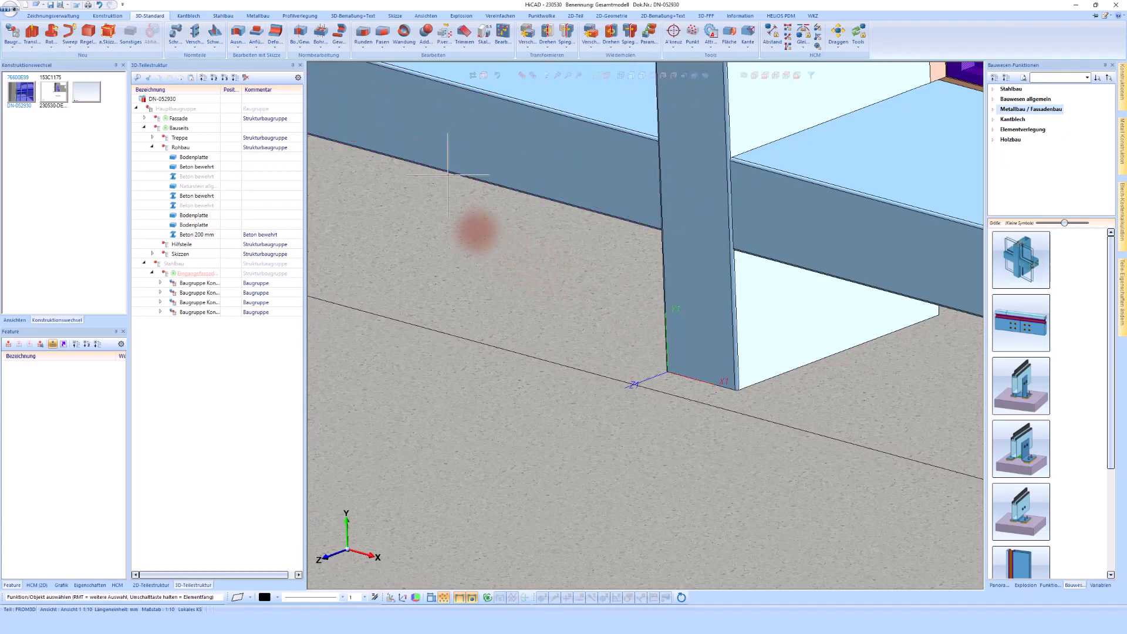
Insert a Konsole PF 150 mit Original Einschub (Schüco Einschub) from the Fassadenkonsole Unten catalogue at the facade post base
{"action": "left_click", "coordinate": [111, 16]}
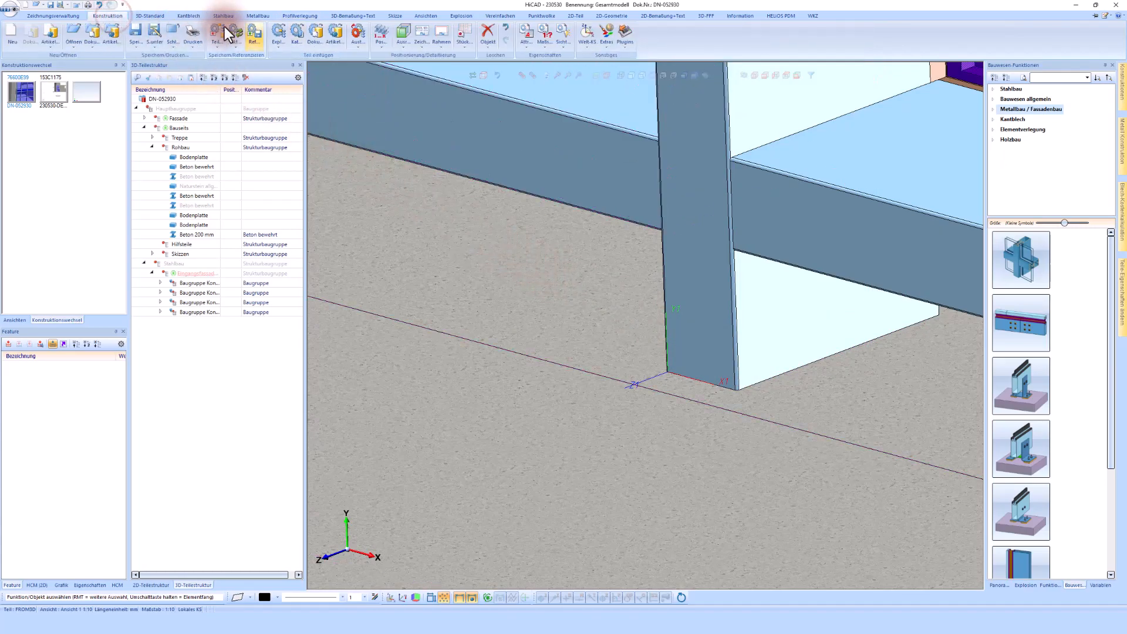
{"action": "left_click", "coordinate": [295, 33]}
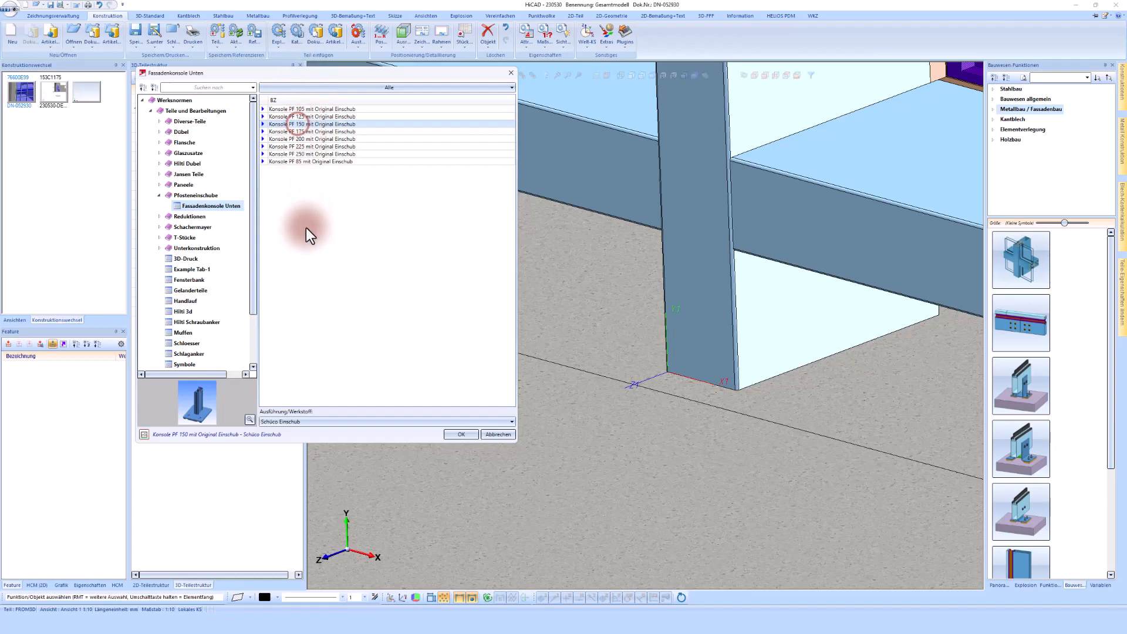
{"action": "left_click", "coordinate": [322, 424]}
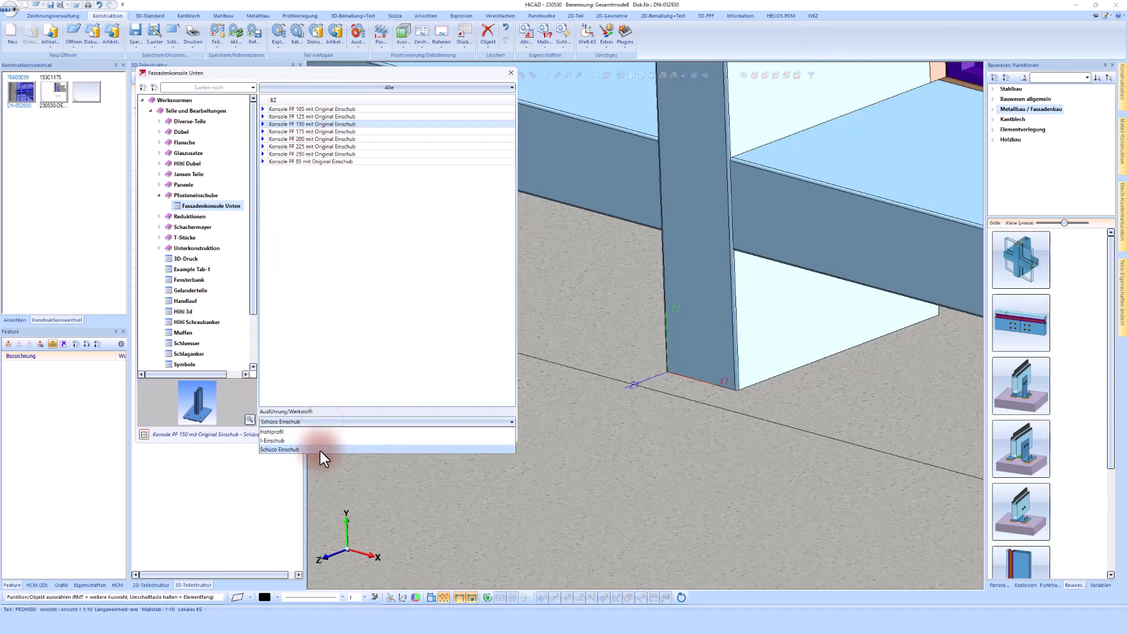
{"action": "left_click", "coordinate": [319, 451]}
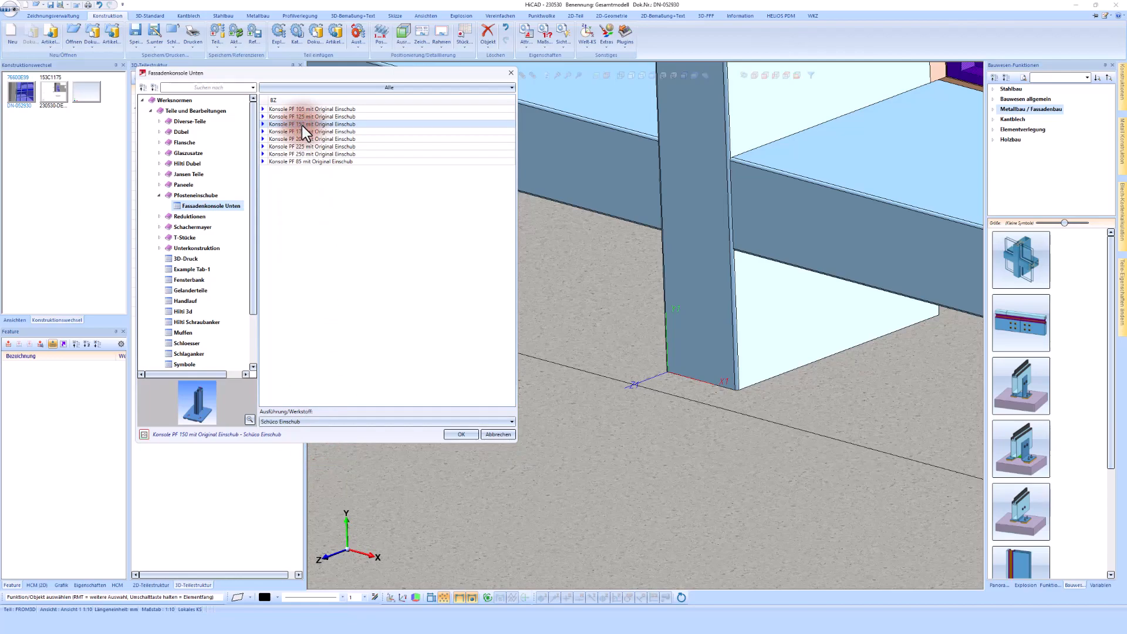
{"action": "left_click", "coordinate": [461, 435]}
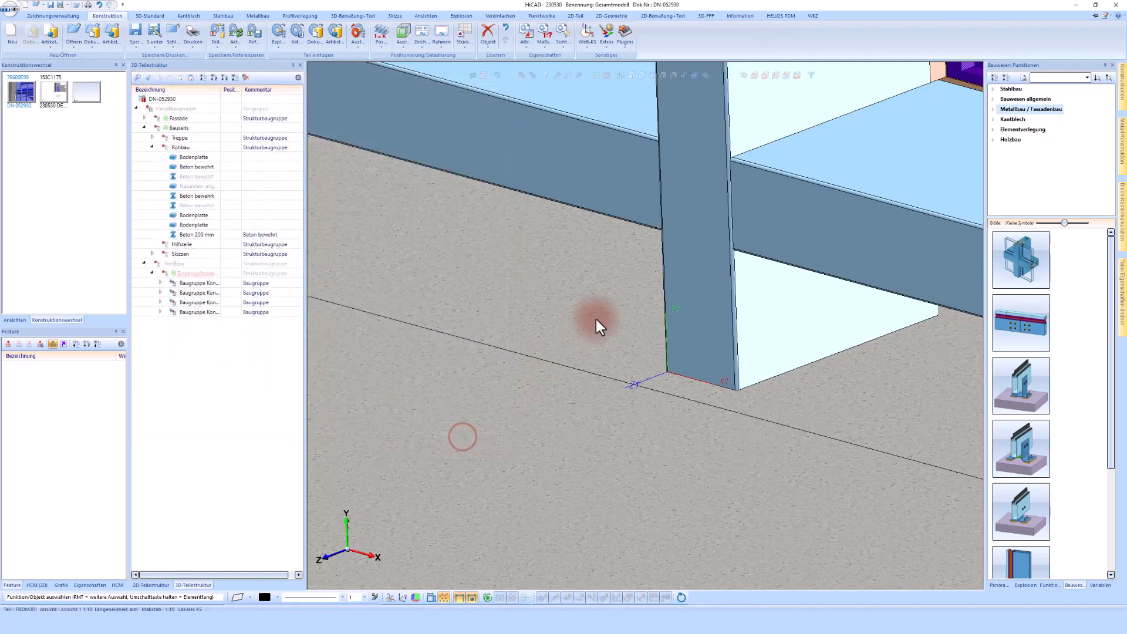
{"action": "left_click", "coordinate": [567, 323]}
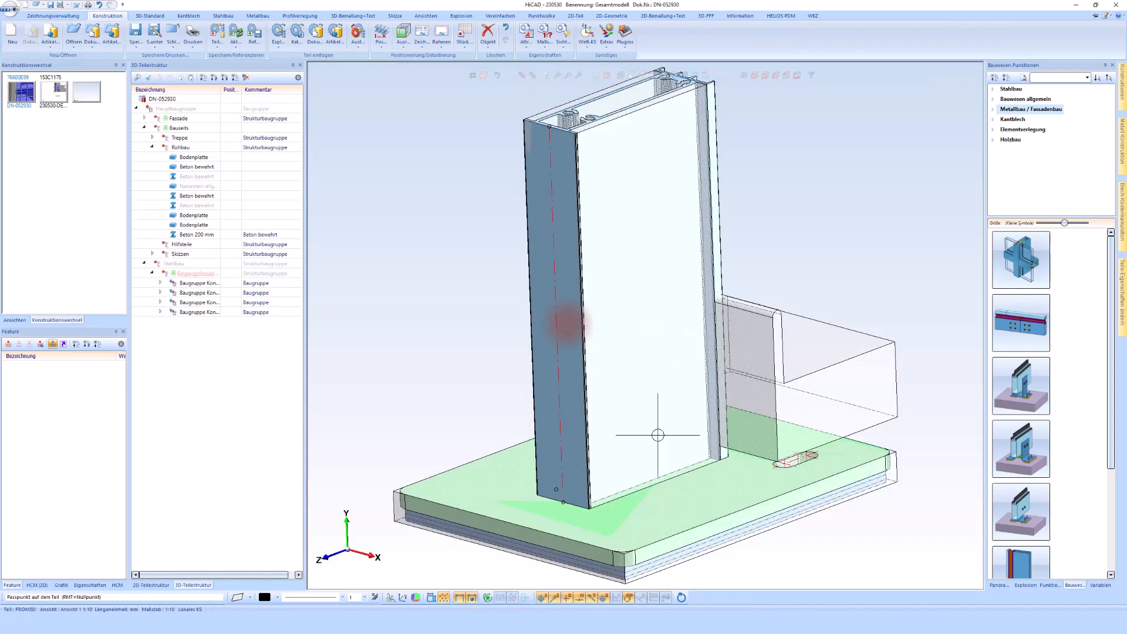
{"action": "left_click", "coordinate": [622, 352]}
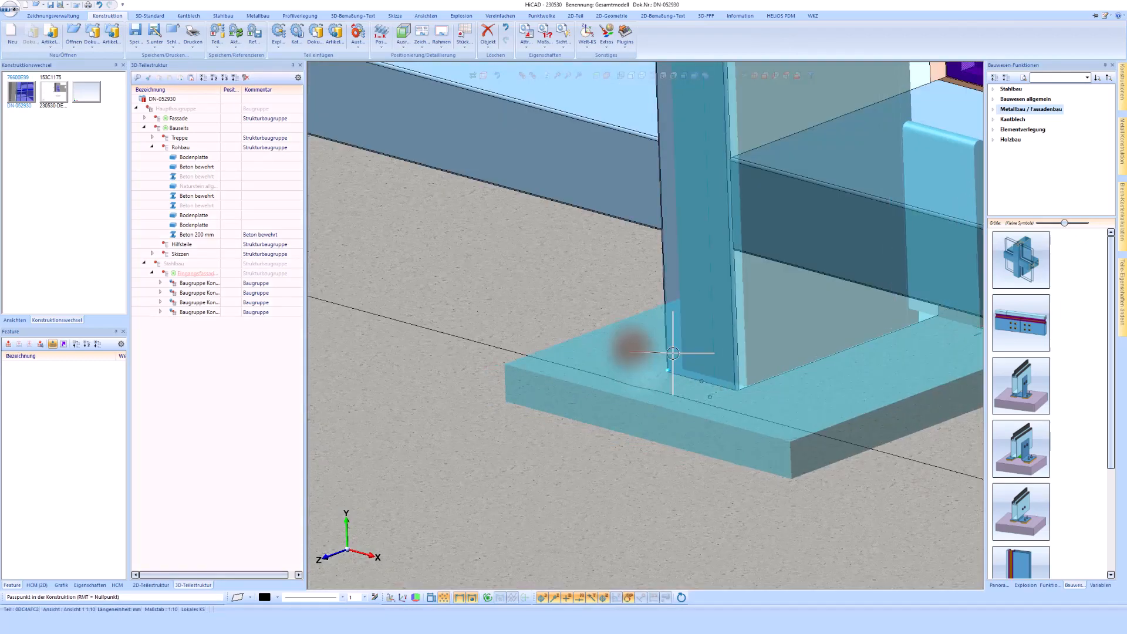
{"action": "left_click", "coordinate": [625, 333]}
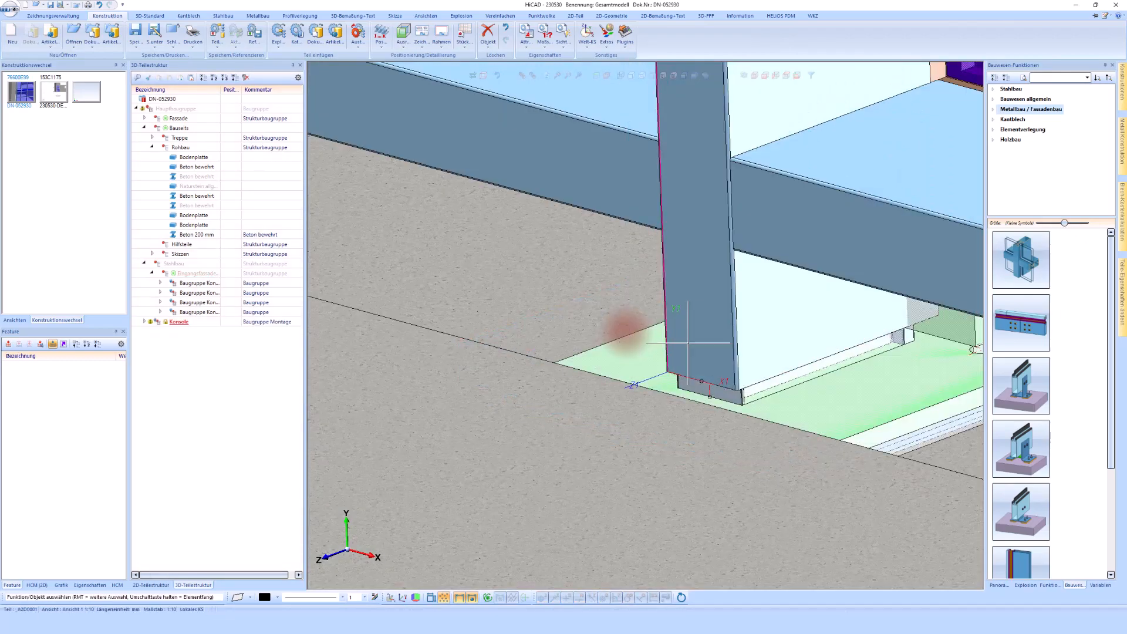
Move the new Konsole into the Eingangsfassade assembly in the part structure
{"action": "scroll", "coordinate": [821, 353], "scroll_direction": "down", "scroll_amount": 2}
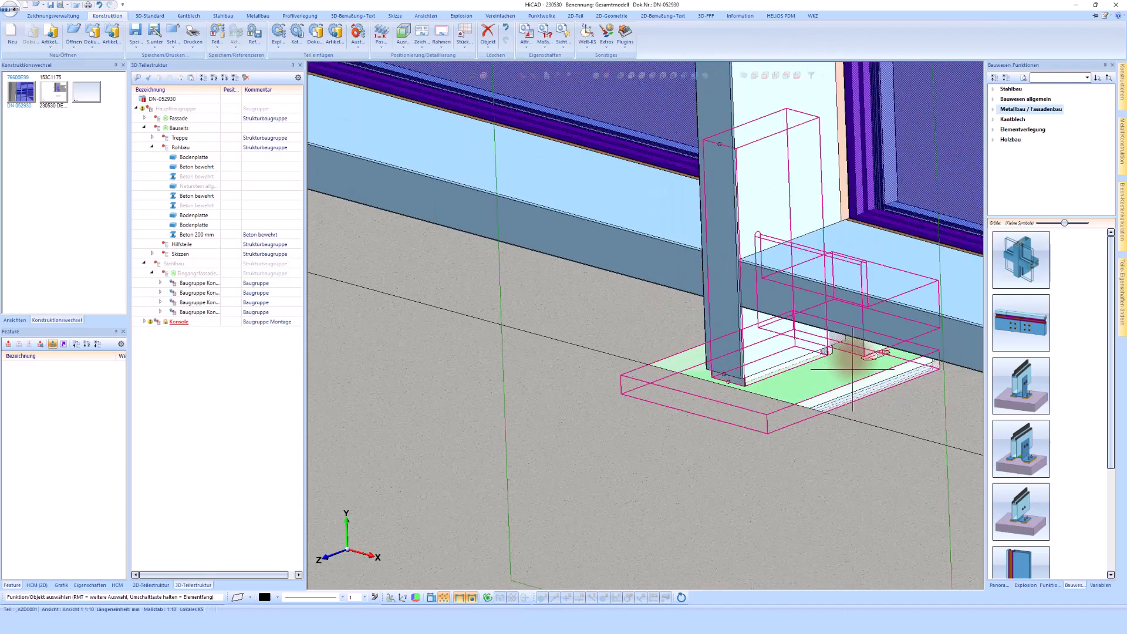
{"action": "middle_click_drag", "start_coordinate": [855, 353], "coordinate": [853, 359]}
{"action": "middle_click_drag", "start_coordinate": [838, 357], "coordinate": [803, 353]}
{"action": "left_click_drag", "start_coordinate": [176, 325], "coordinate": [181, 276]}
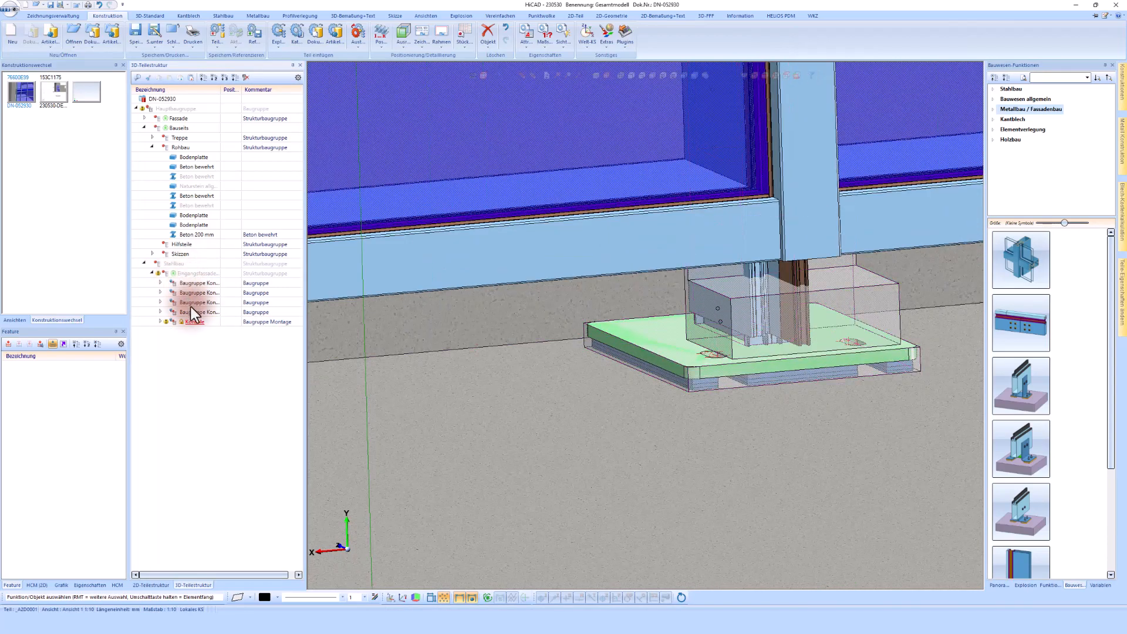
Move the Konsole bracket so it sits centred under the facade post
{"action": "right_click", "coordinate": [195, 321]}
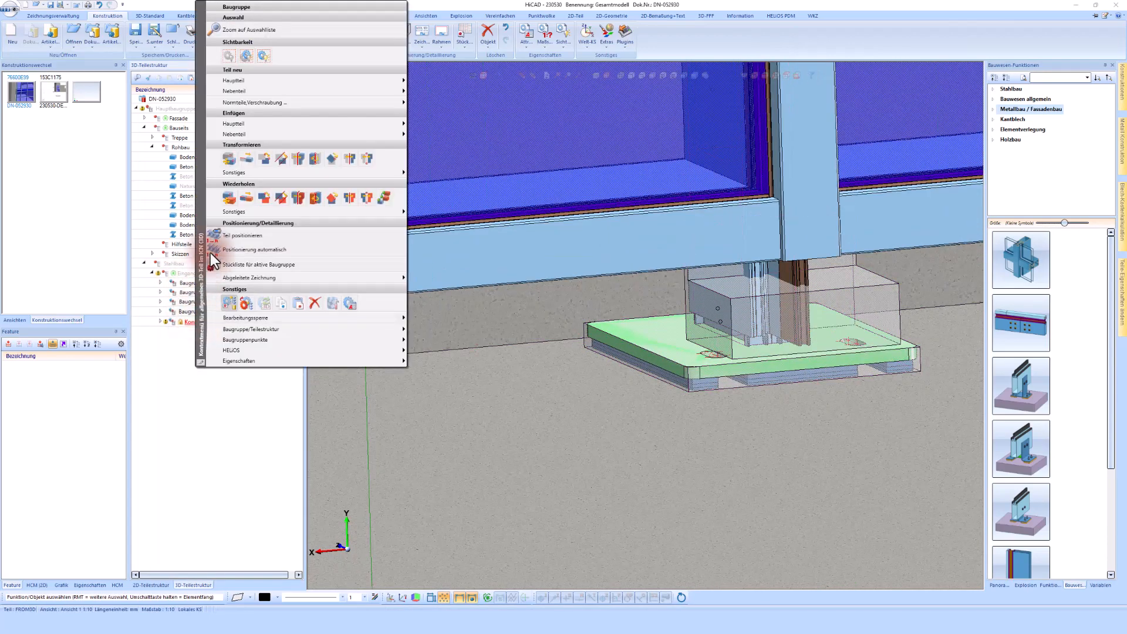
{"action": "left_click", "coordinate": [230, 163]}
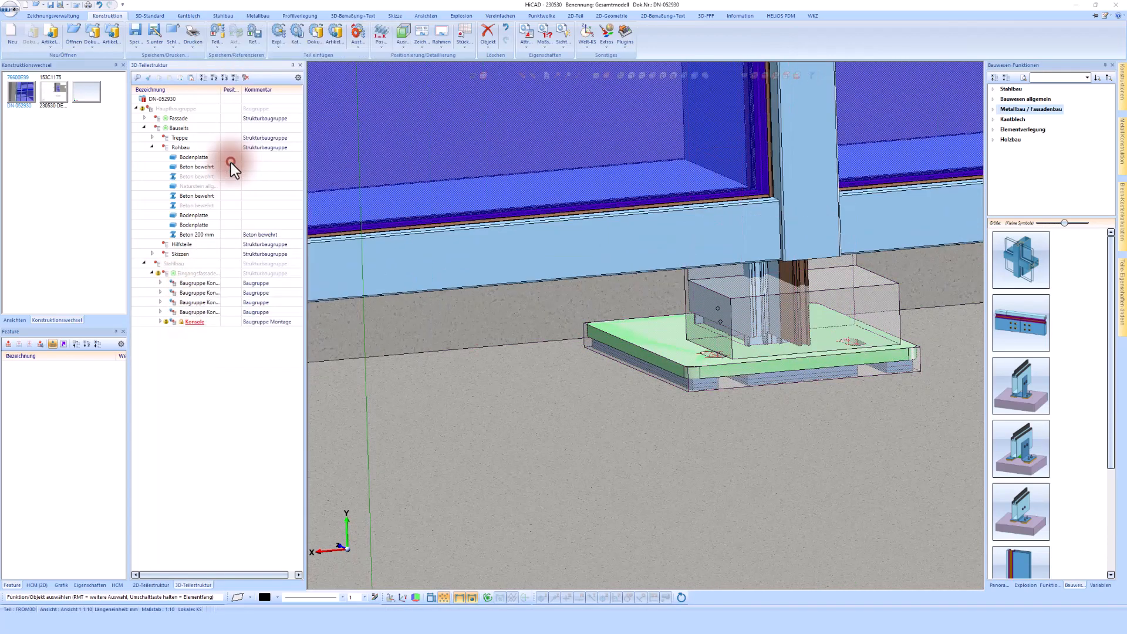
{"action": "left_click", "coordinate": [687, 390]}
{"action": "scroll", "coordinate": [634, 422], "scroll_direction": "down", "scroll_amount": 3}
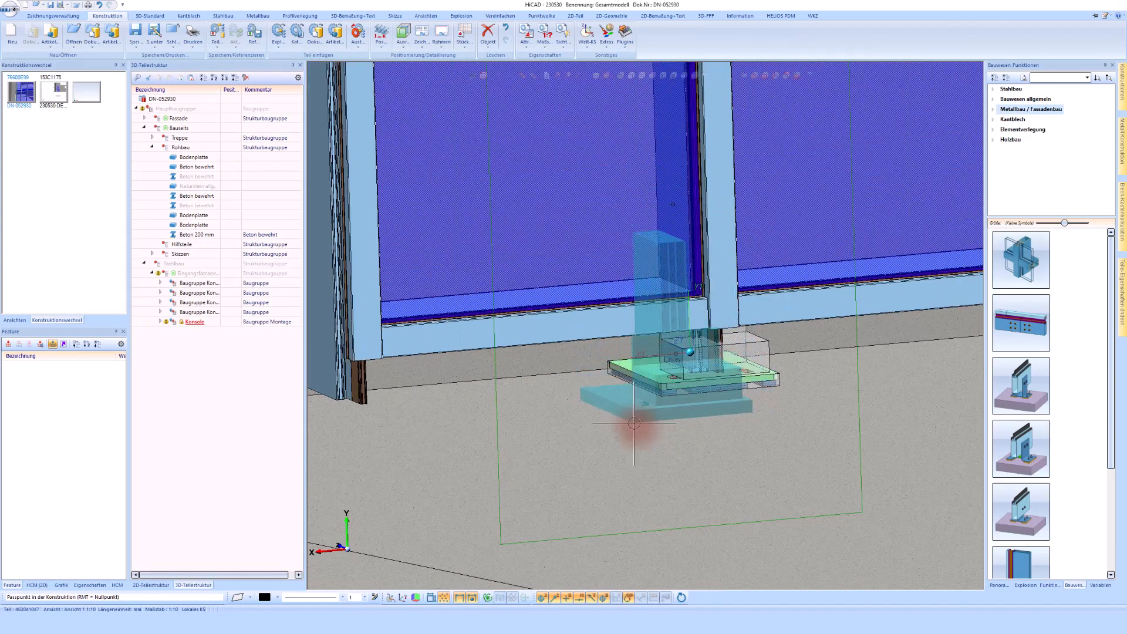
{"action": "middle_click", "coordinate": [604, 423]}
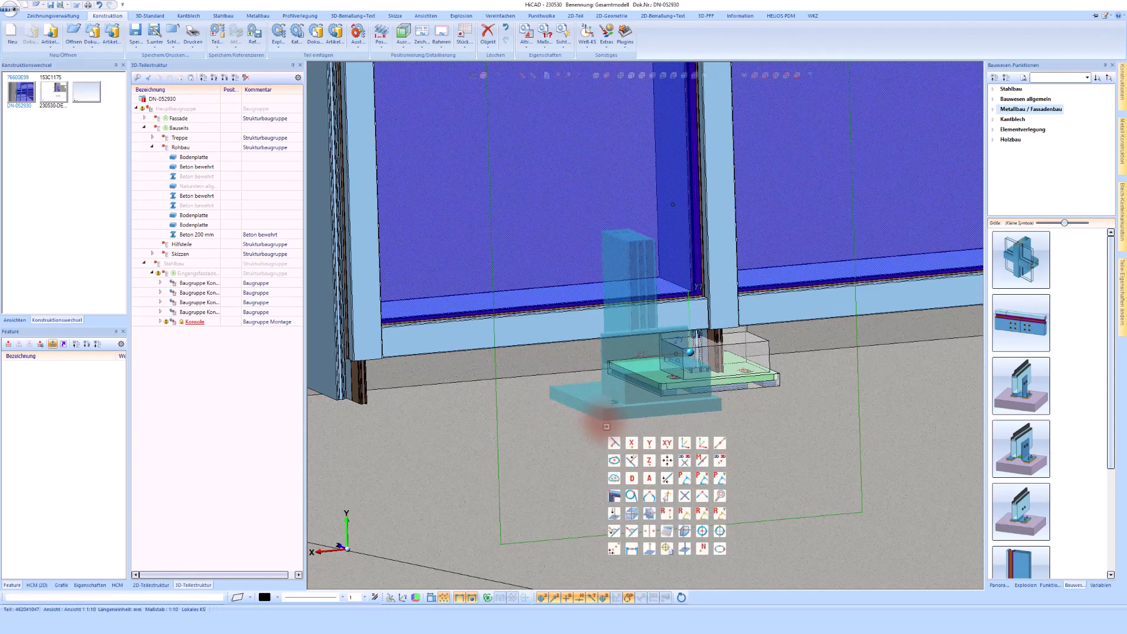
{"action": "left_click", "coordinate": [614, 513]}
{"action": "left_click", "coordinate": [675, 445]}
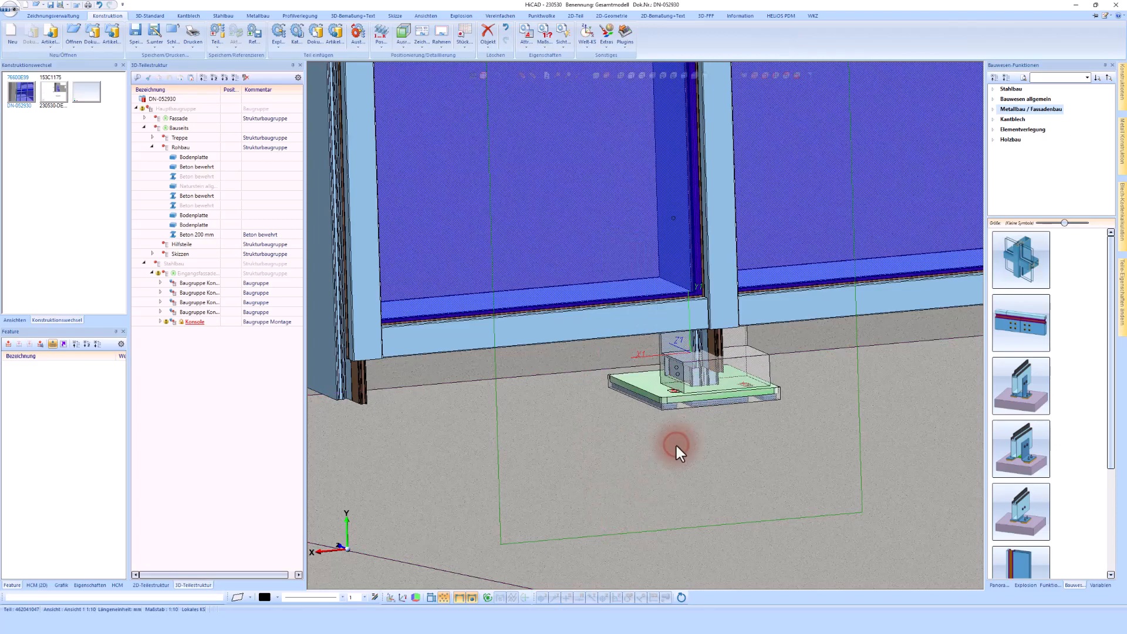
{"action": "scroll", "coordinate": [676, 434], "scroll_direction": "up", "scroll_amount": 2}
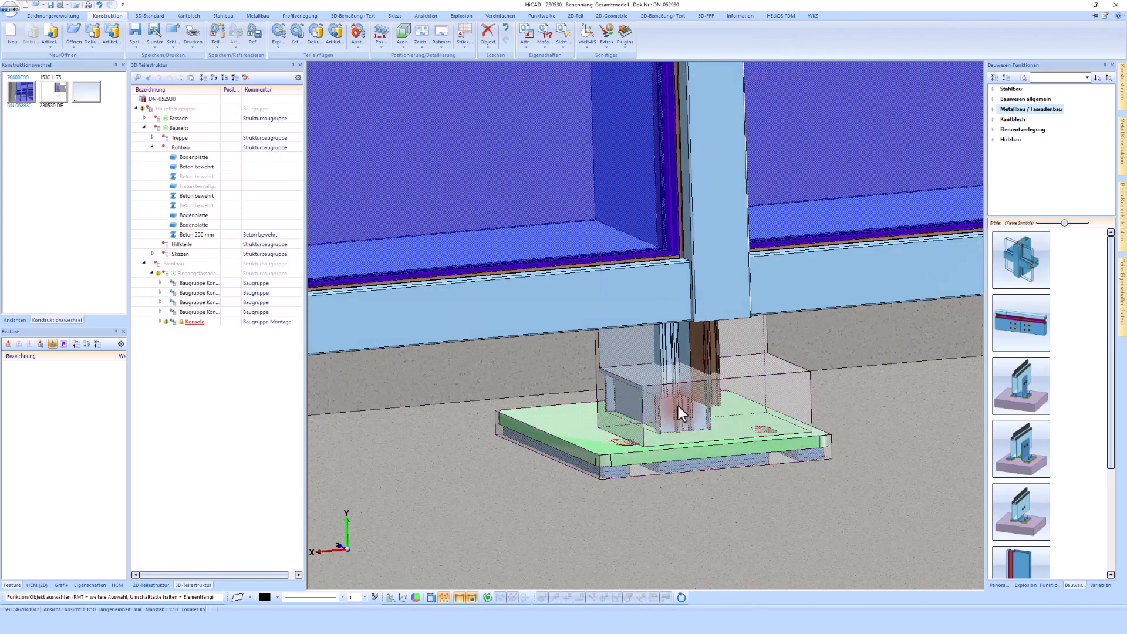
{"action": "scroll", "coordinate": [679, 405], "scroll_direction": "up", "scroll_amount": 2}
{"action": "middle_click_drag", "start_coordinate": [678, 405], "coordinate": [589, 407]}
{"action": "key", "text": "Return"}
Open the bracket's variables and set b_breite_grundblech to 180
{"action": "scroll", "coordinate": [589, 407], "scroll_direction": "down", "scroll_amount": 3}
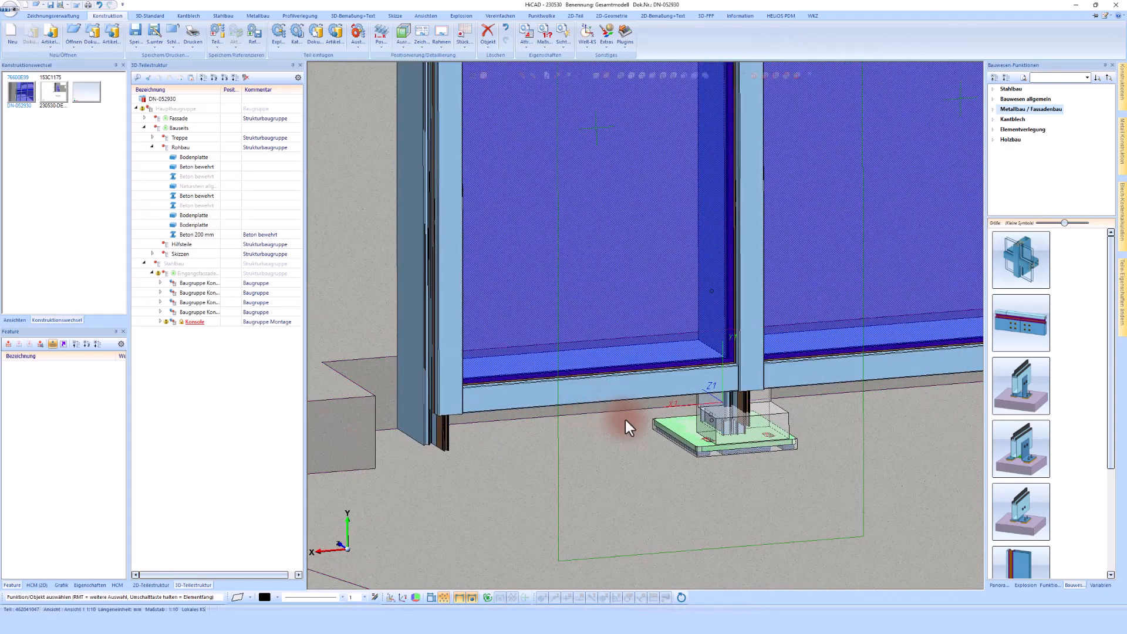
{"action": "scroll", "coordinate": [990, 547], "scroll_direction": "down", "scroll_amount": 1}
{"action": "left_click", "coordinate": [1098, 585]}
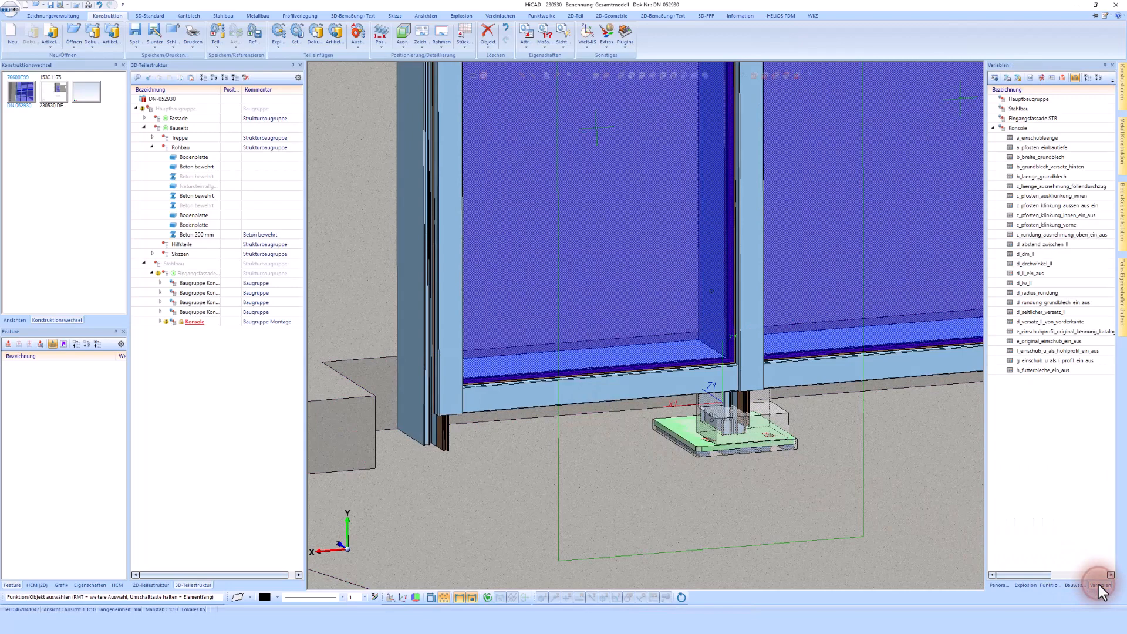
{"action": "left_click_drag", "start_coordinate": [985, 327], "coordinate": [851, 341]}
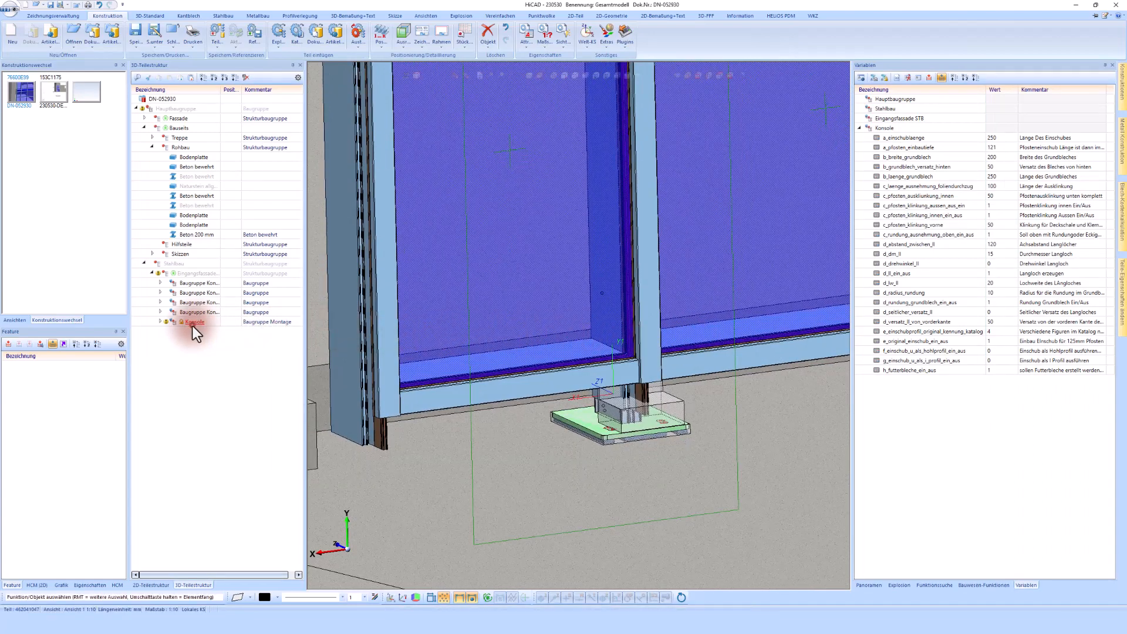
{"action": "scroll", "coordinate": [671, 417], "scroll_direction": "up", "scroll_amount": 5}
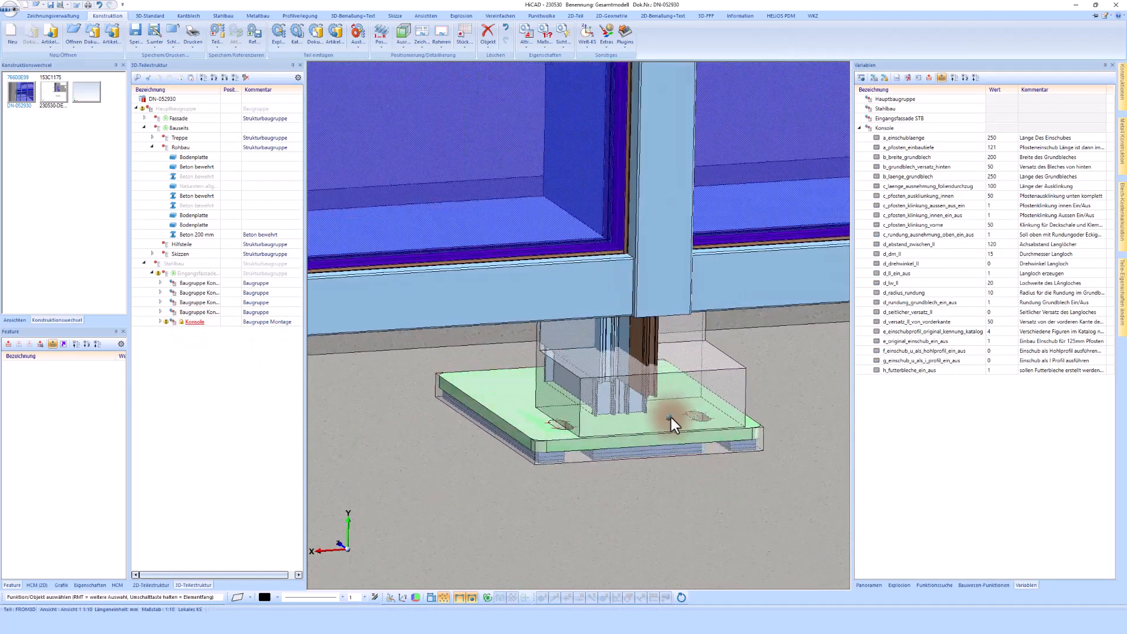
{"action": "scroll", "coordinate": [671, 417], "scroll_direction": "up", "scroll_amount": 1}
{"action": "scroll", "coordinate": [671, 417], "scroll_direction": "up", "scroll_amount": 6}
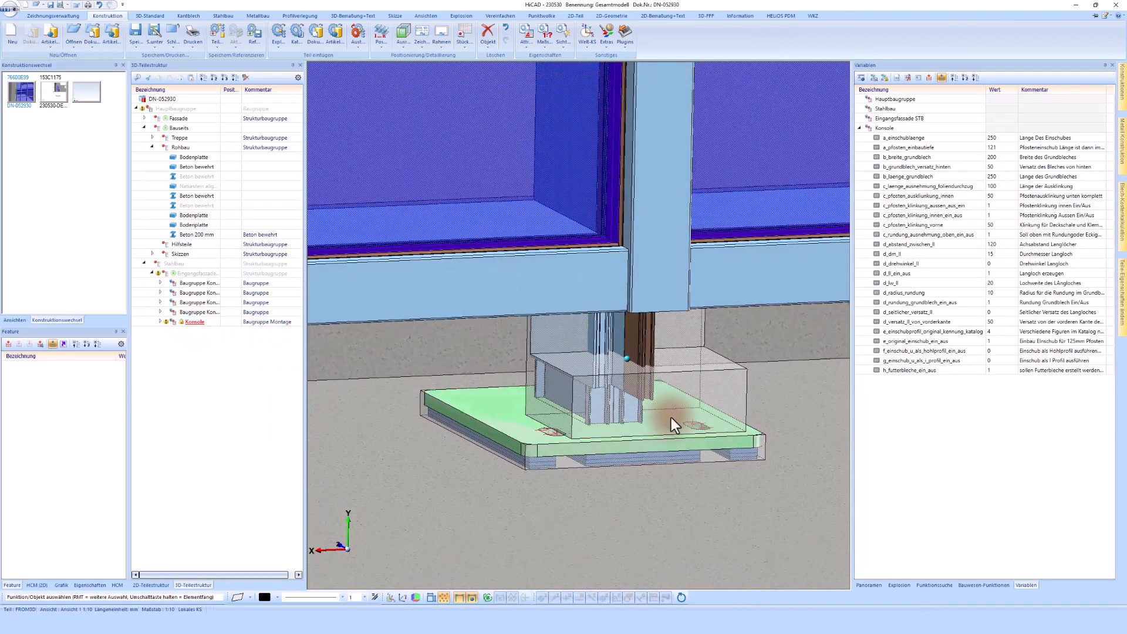
{"action": "scroll", "coordinate": [668, 416], "scroll_direction": "down", "scroll_amount": 4}
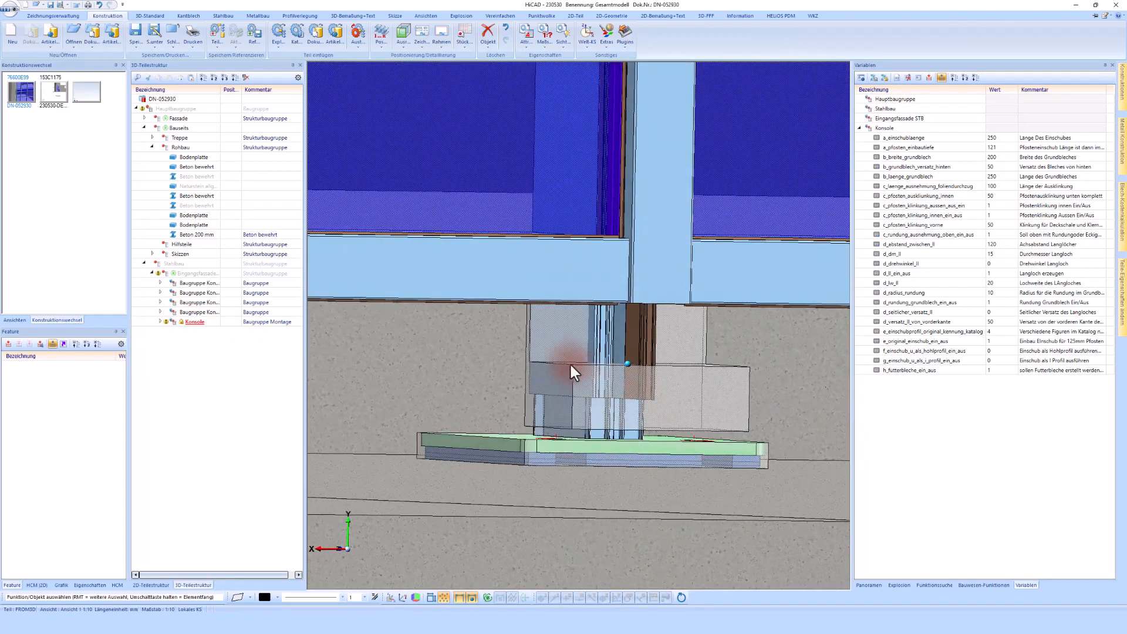
{"action": "left_click", "coordinate": [540, 351]}
{"action": "middle_click_drag", "start_coordinate": [643, 367], "coordinate": [609, 454]}
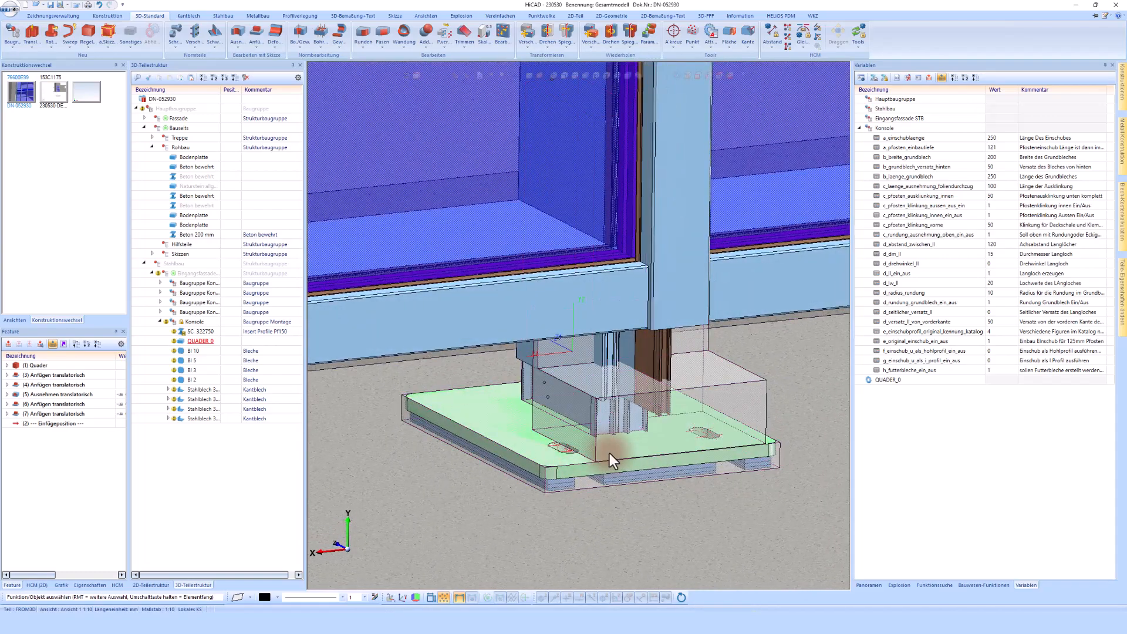
{"action": "left_click", "coordinate": [999, 159]}
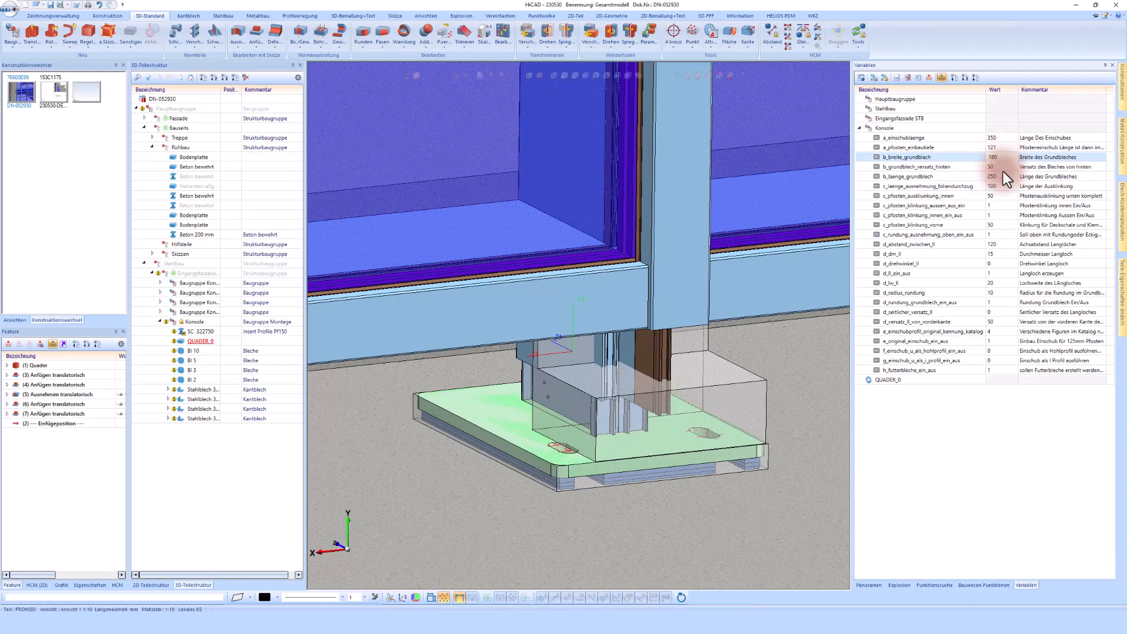
Set the bracket's base plate length b_laenge_grundblech to 350
{"action": "middle_click_drag", "start_coordinate": [672, 454], "coordinate": [668, 456]}
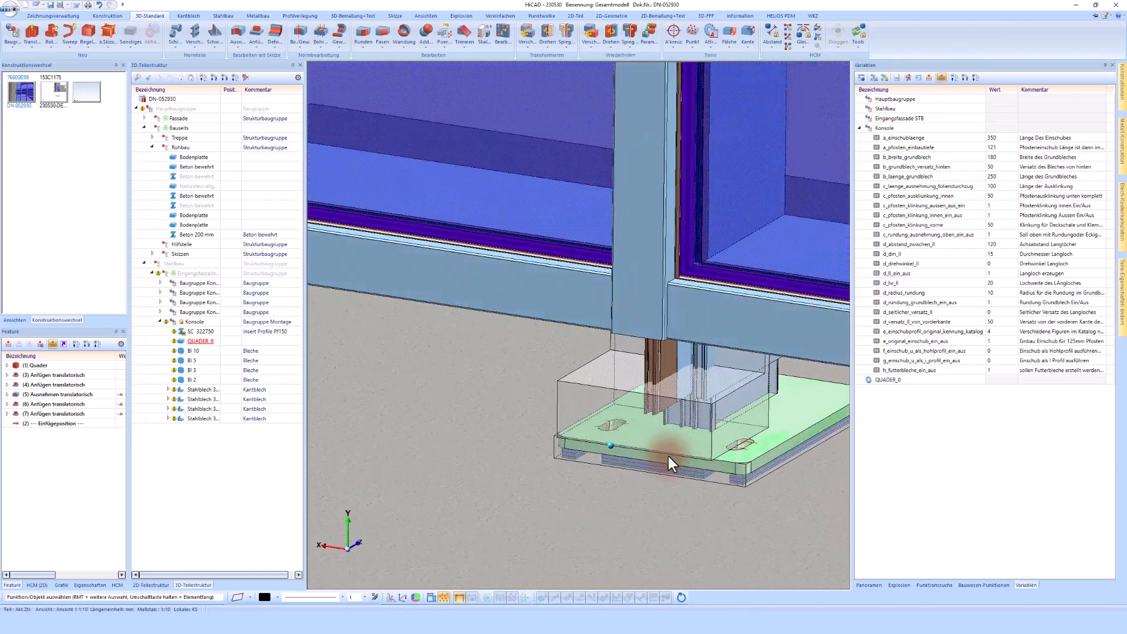
{"action": "left_click", "coordinate": [1004, 179]}
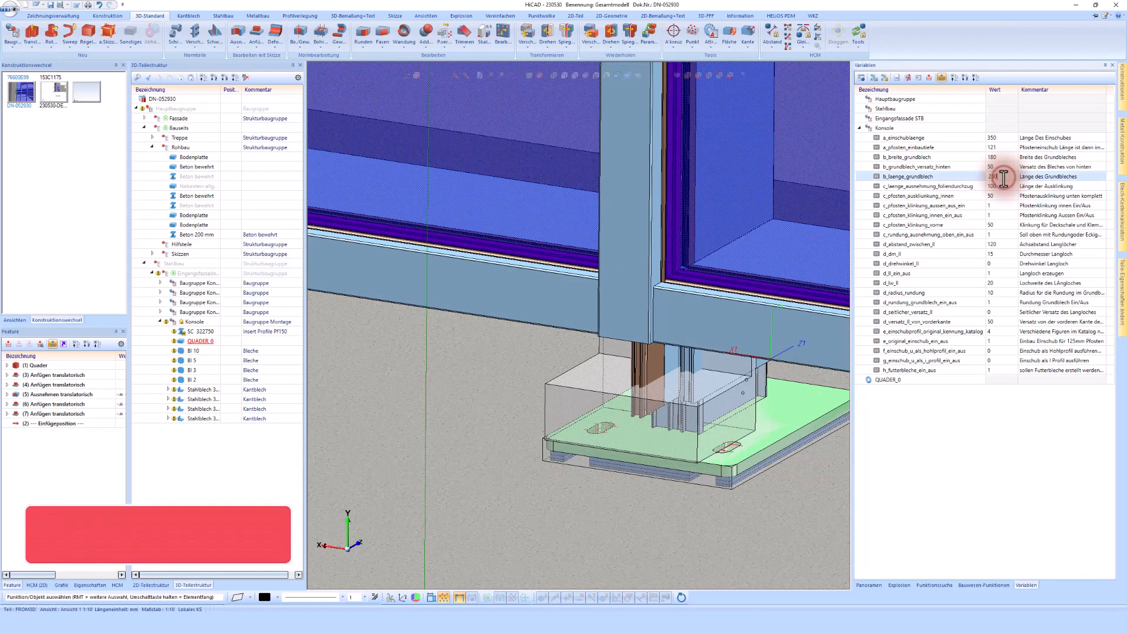
{"action": "left_click", "coordinate": [1002, 177]}
{"action": "type", "text": "35"}
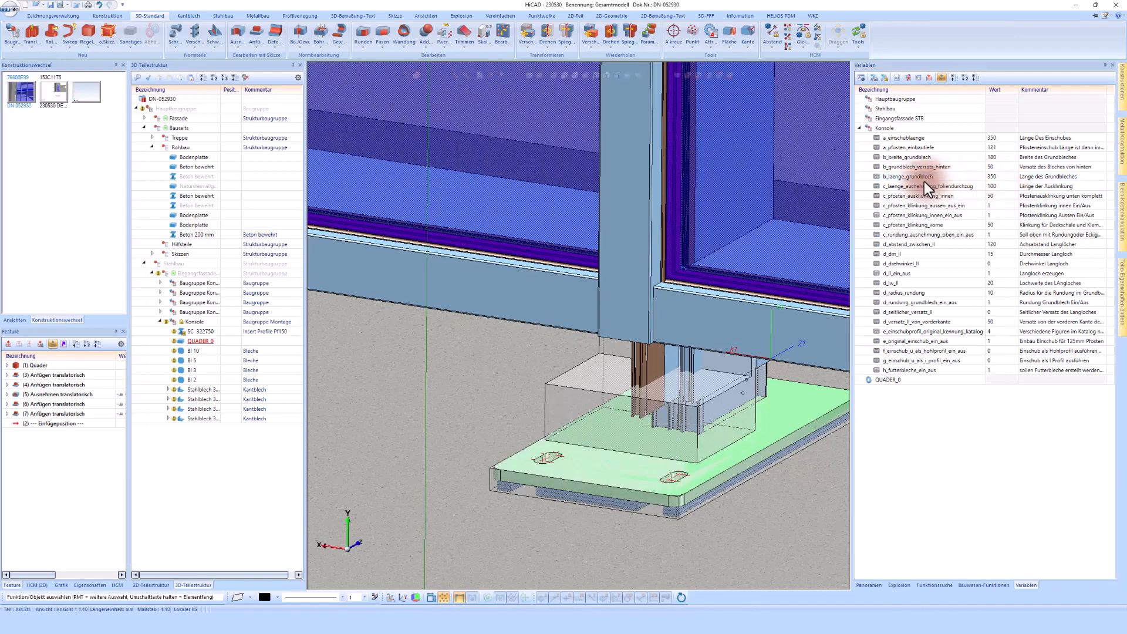
Copy the Konsole bracket and place the copy under the neighbouring facade post
{"action": "left_click", "coordinate": [997, 198]}
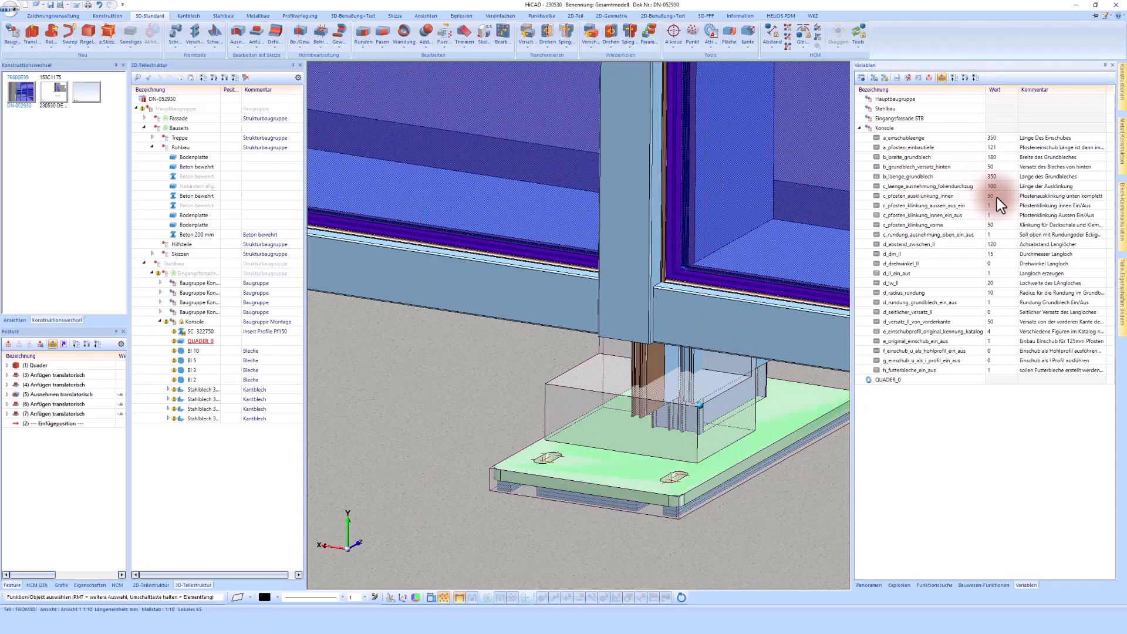
{"action": "left_click", "coordinate": [587, 405]}
{"action": "middle_click_drag", "start_coordinate": [586, 405], "coordinate": [714, 411]}
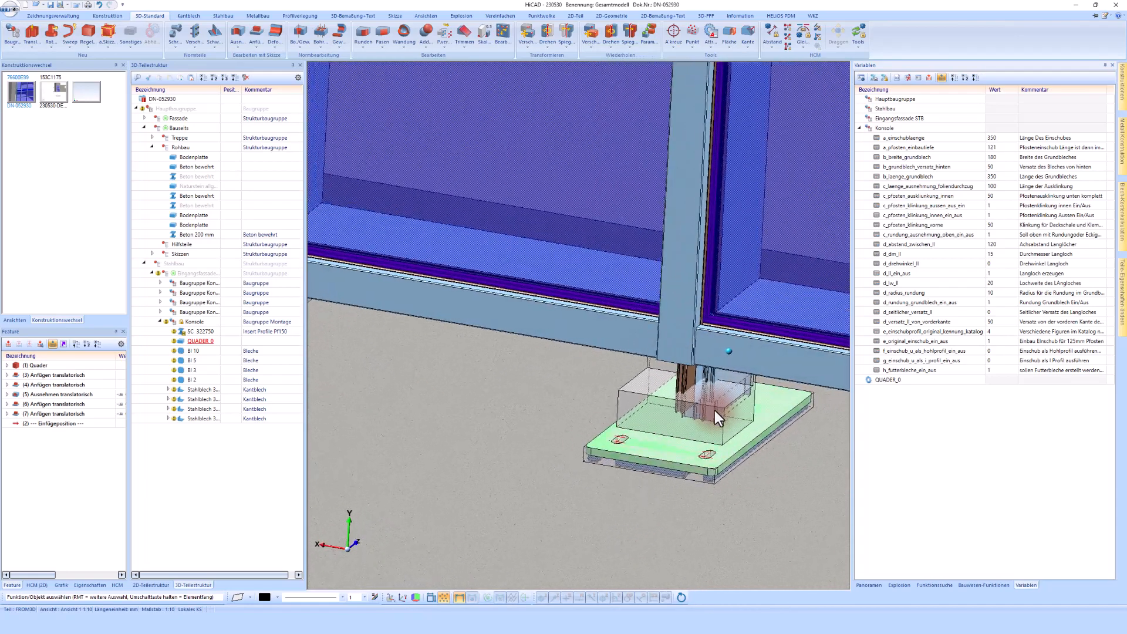
{"action": "scroll", "coordinate": [714, 410], "scroll_direction": "down", "scroll_amount": 4}
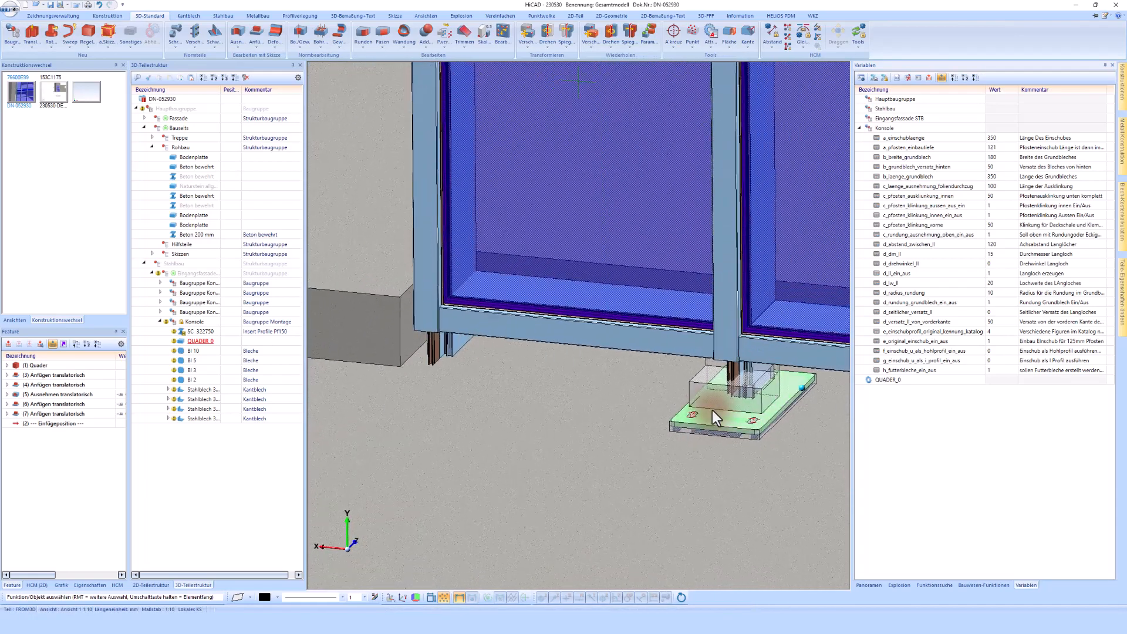
{"action": "middle_click_drag", "start_coordinate": [552, 392], "coordinate": [552, 392]}
{"action": "left_click", "coordinate": [197, 322]}
{"action": "right_click", "coordinate": [198, 322]}
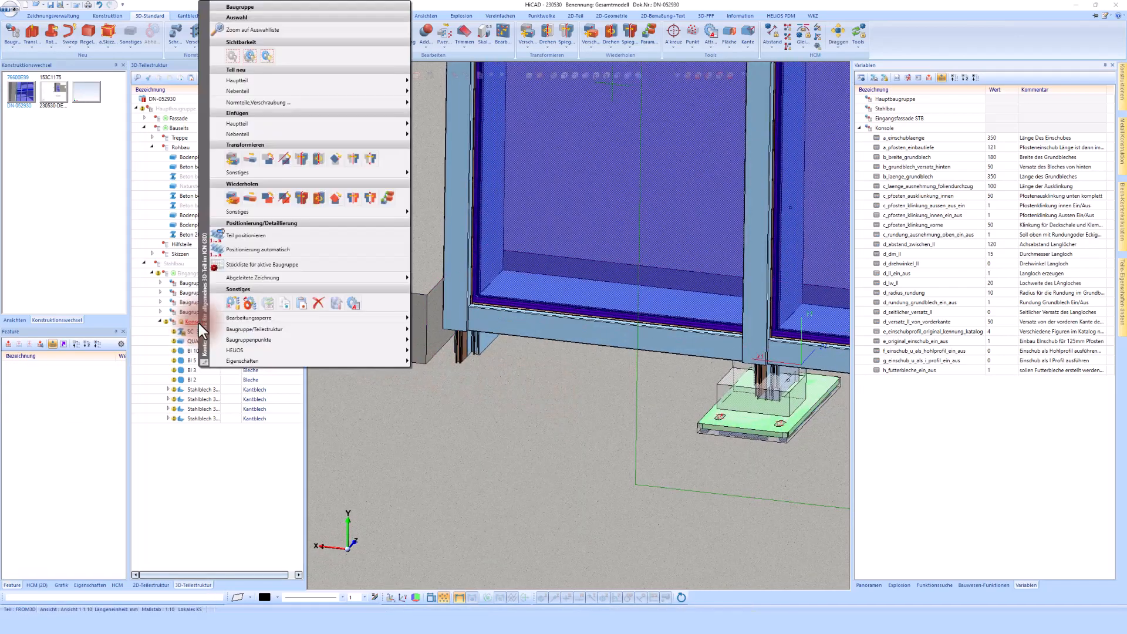
{"action": "left_click", "coordinate": [232, 200]}
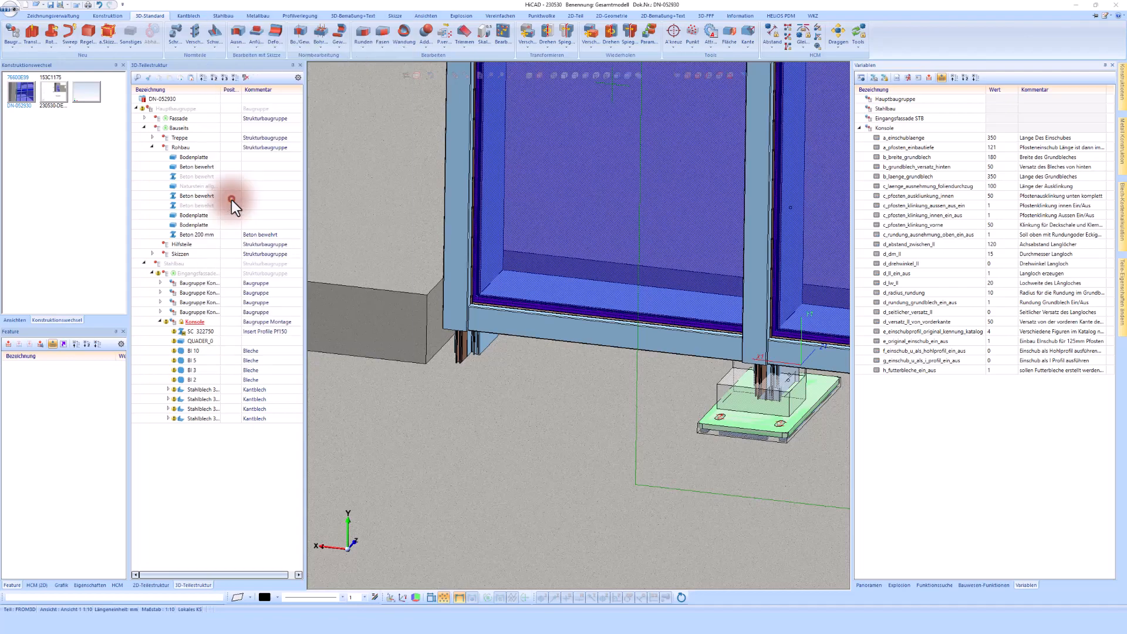
{"action": "left_click", "coordinate": [434, 369]}
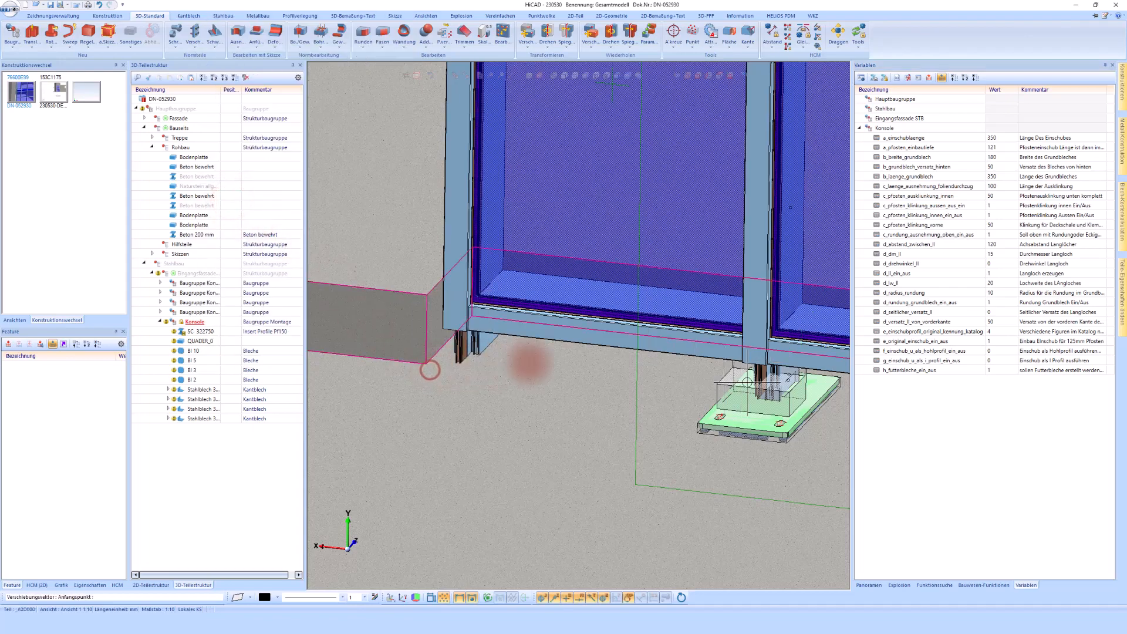
{"action": "scroll", "coordinate": [756, 357], "scroll_direction": "up", "scroll_amount": 5}
{"action": "left_click", "coordinate": [756, 352]}
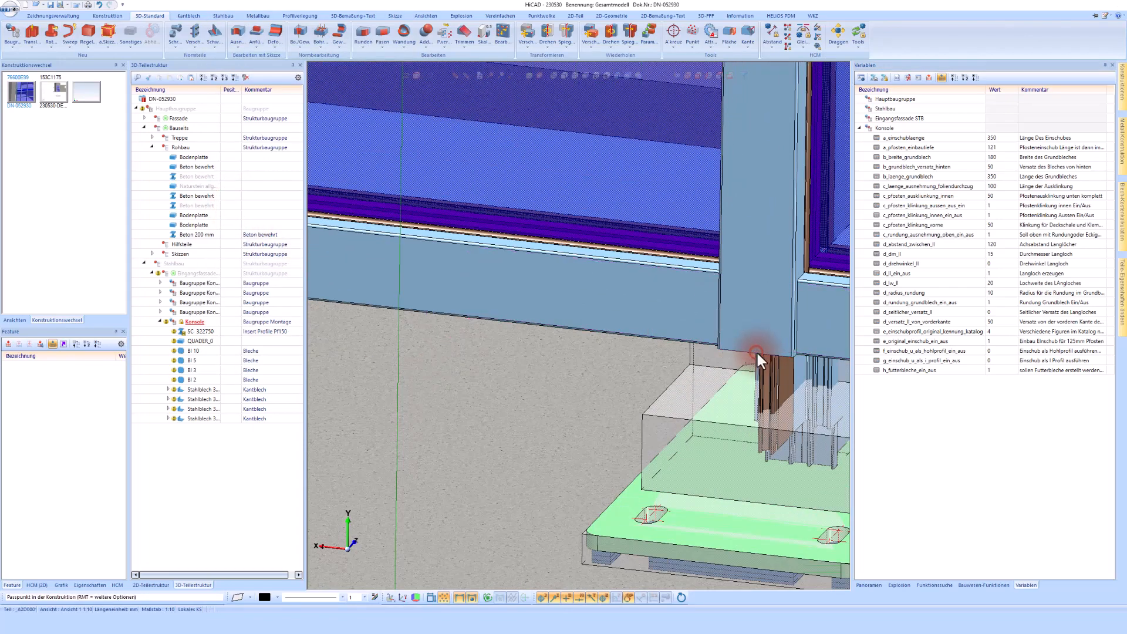
{"action": "scroll", "coordinate": [504, 365], "scroll_direction": "down", "scroll_amount": 4}
{"action": "scroll", "coordinate": [516, 367], "scroll_direction": "up", "scroll_amount": 4}
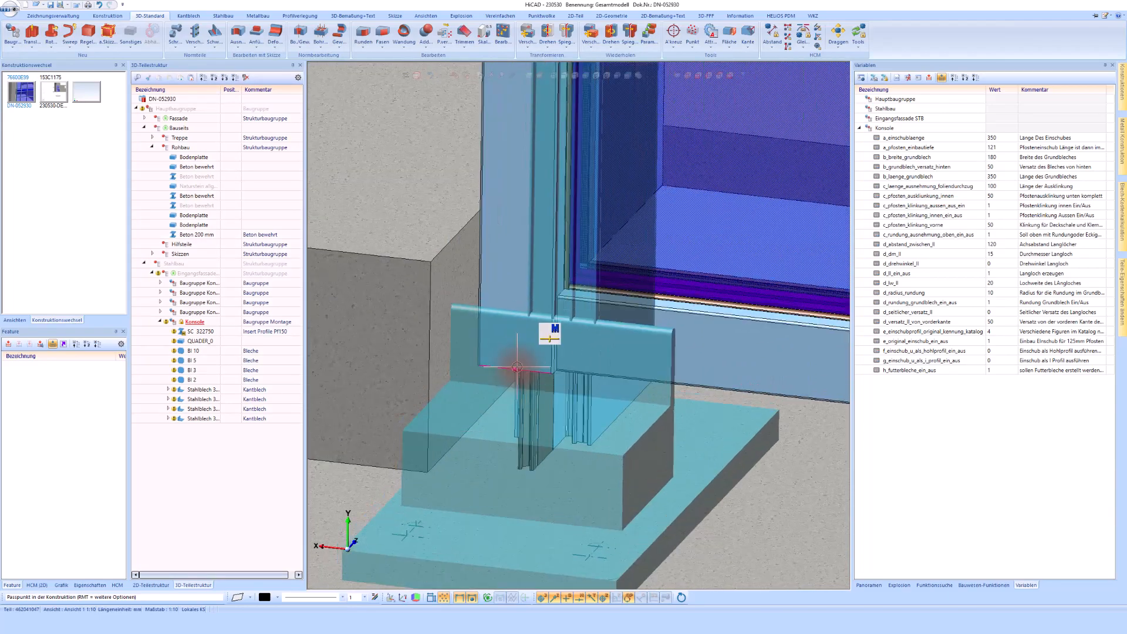
{"action": "left_click", "coordinate": [517, 368]}
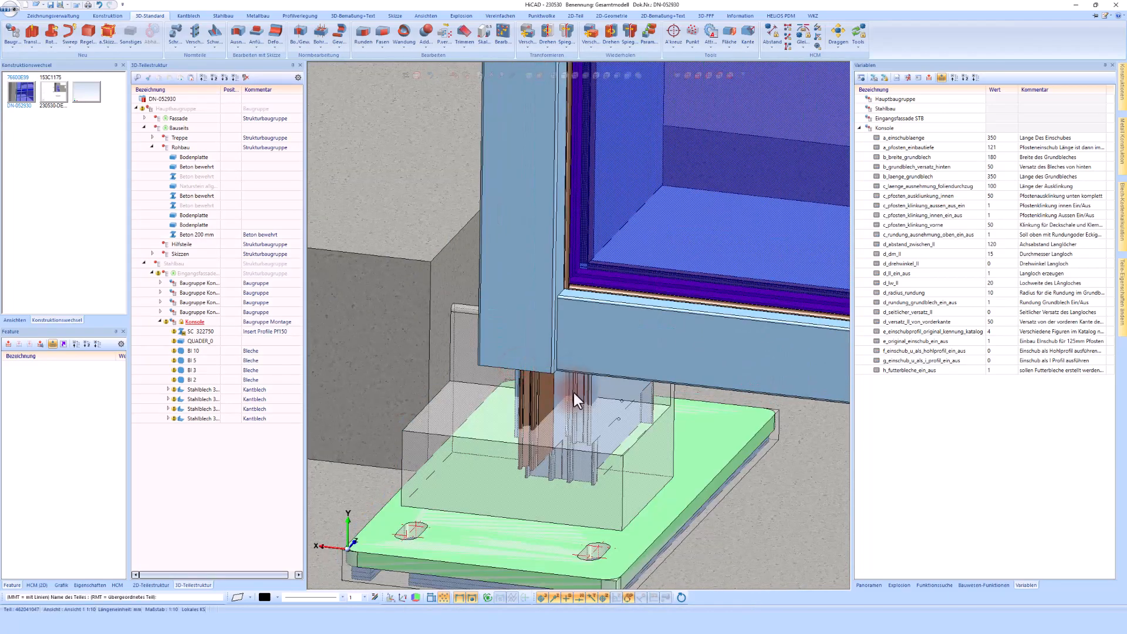
{"action": "left_click", "coordinate": [581, 406]}
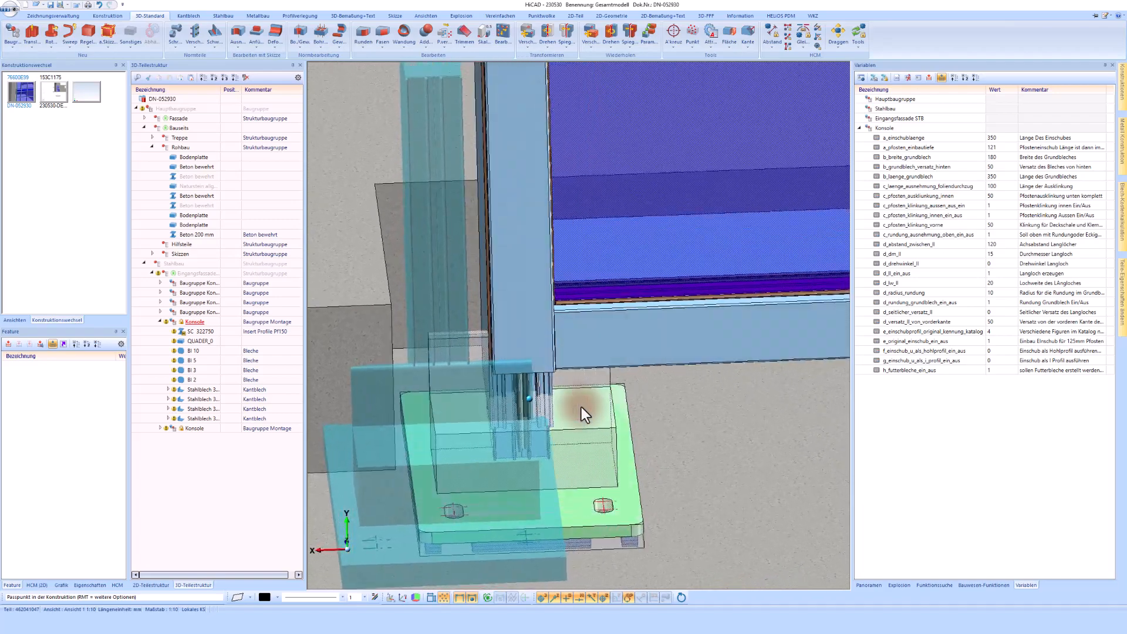
Place two more copies of the Konsole bracket under the remaining facade posts
{"action": "scroll", "coordinate": [581, 407], "scroll_direction": "down", "scroll_amount": 4}
{"action": "scroll", "coordinate": [581, 407], "scroll_direction": "up", "scroll_amount": 5}
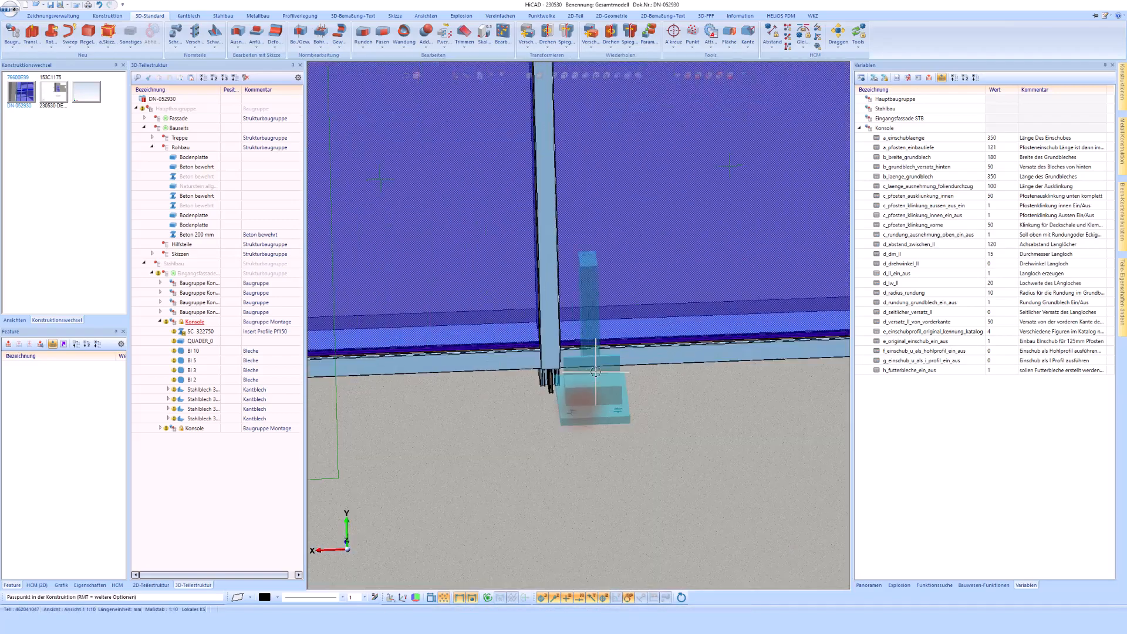
{"action": "left_click", "coordinate": [512, 354]}
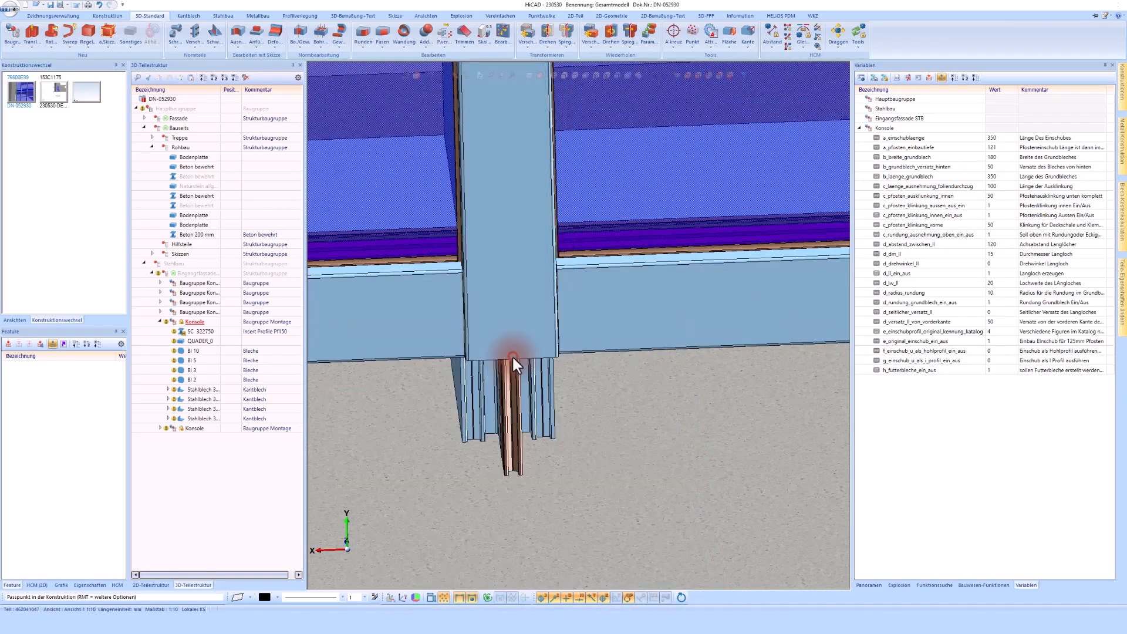
{"action": "scroll", "coordinate": [429, 394], "scroll_direction": "down", "scroll_amount": 5}
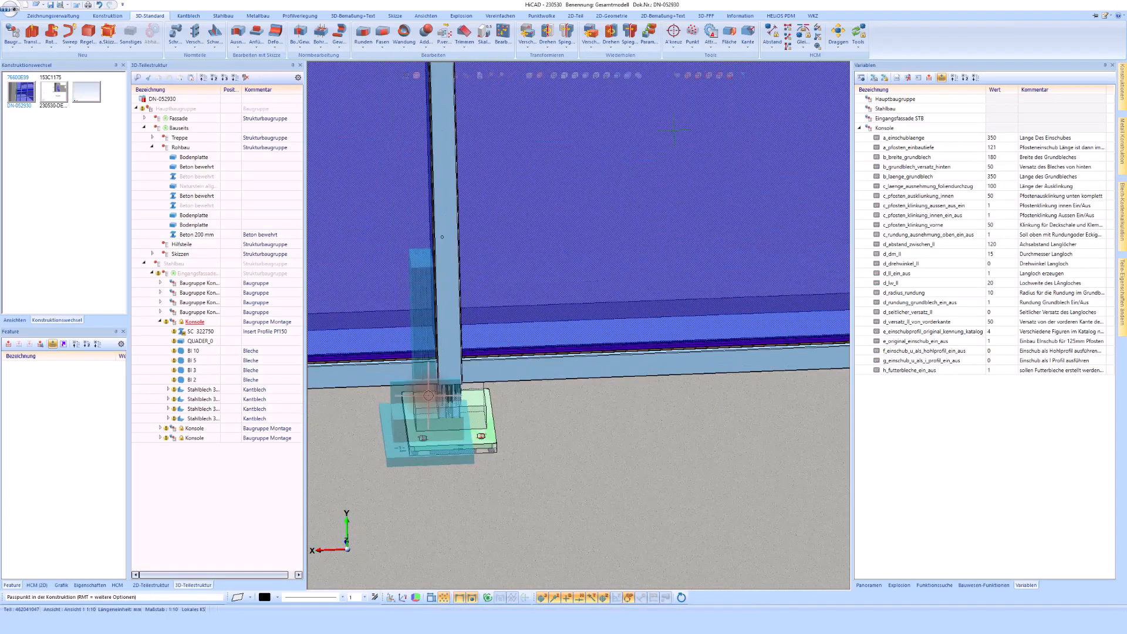
{"action": "scroll", "coordinate": [466, 375], "scroll_direction": "down", "scroll_amount": 5}
{"action": "scroll", "coordinate": [734, 364], "scroll_direction": "up", "scroll_amount": 5}
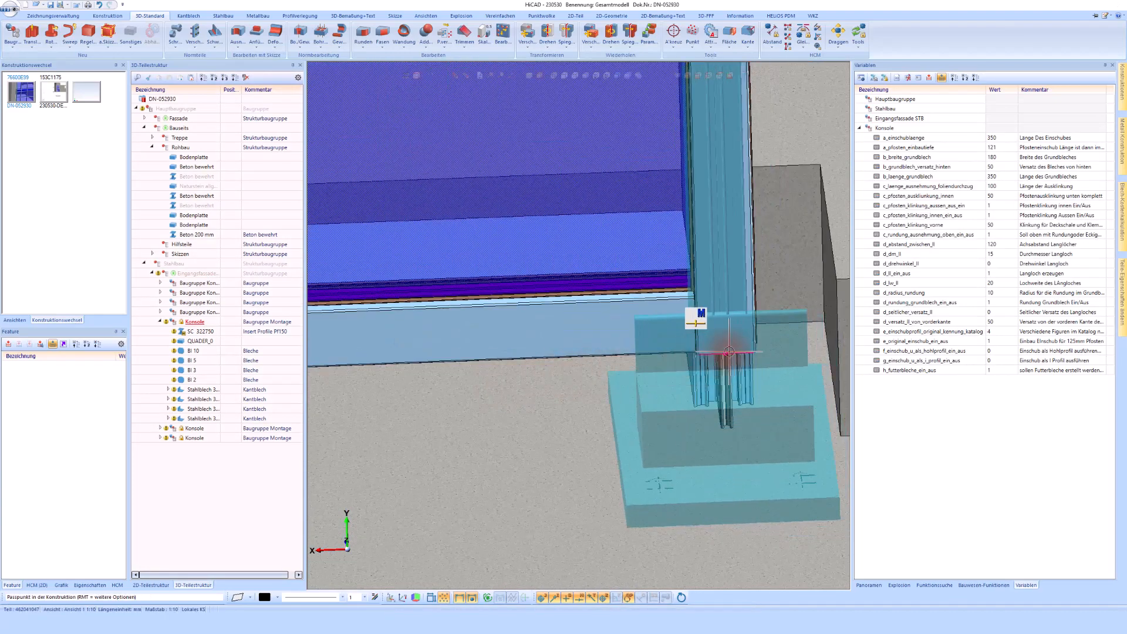
{"action": "left_click", "coordinate": [729, 352]}
{"action": "scroll", "coordinate": [590, 391], "scroll_direction": "down", "scroll_amount": 2}
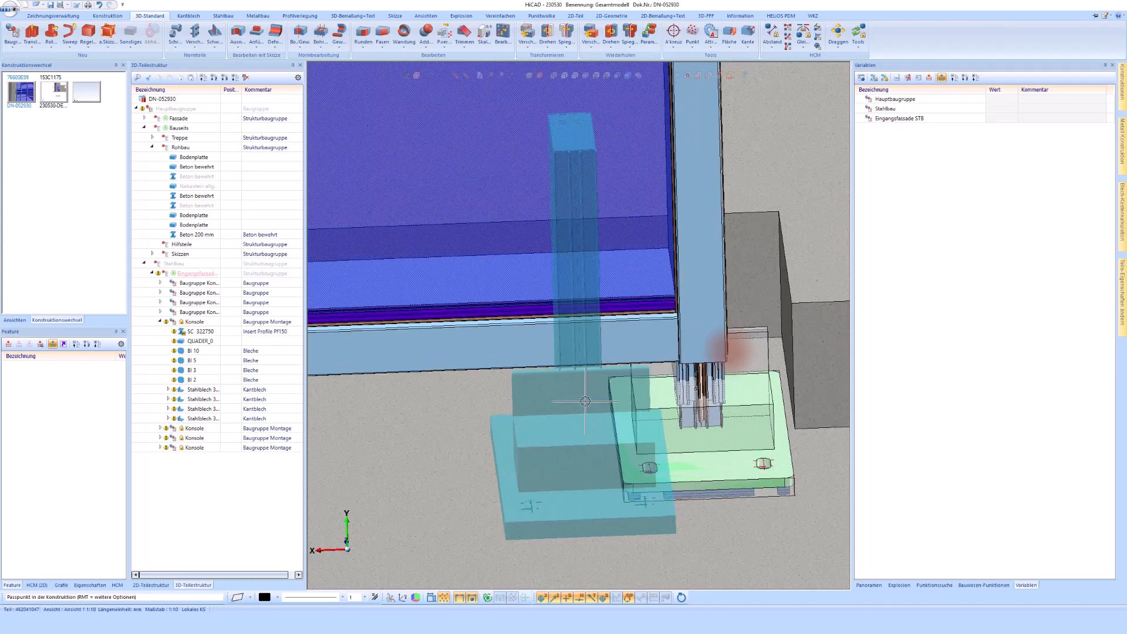
{"action": "left_click", "coordinate": [728, 352]}
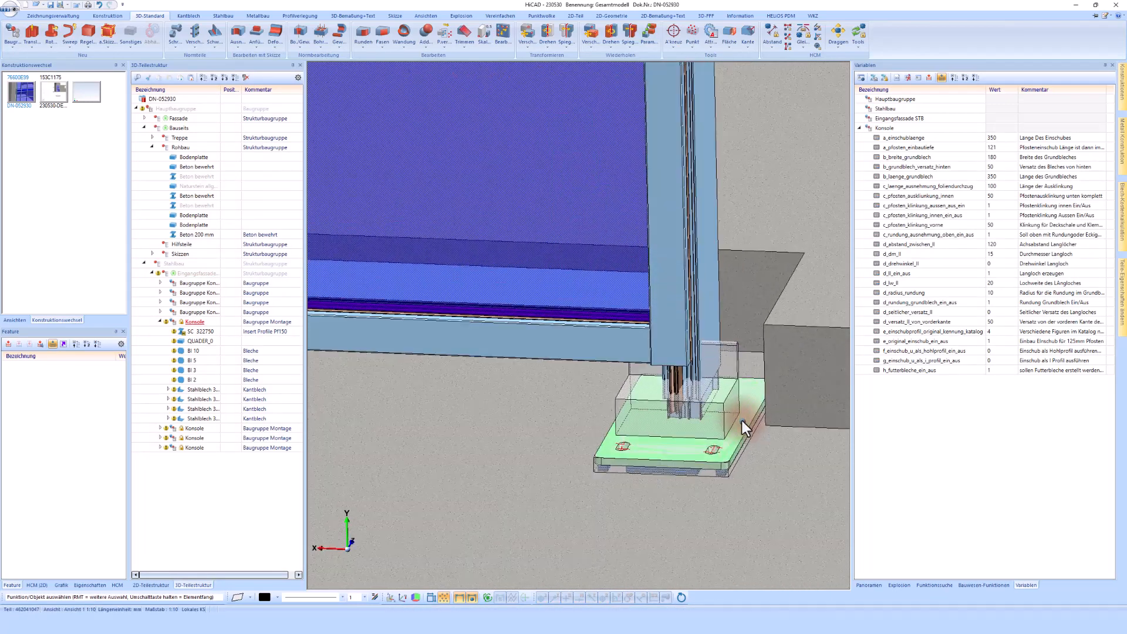
Subtract the bracket's cutting block from the corner facade post above it without keeping the block
{"action": "scroll", "coordinate": [742, 421], "scroll_direction": "down", "scroll_amount": 1}
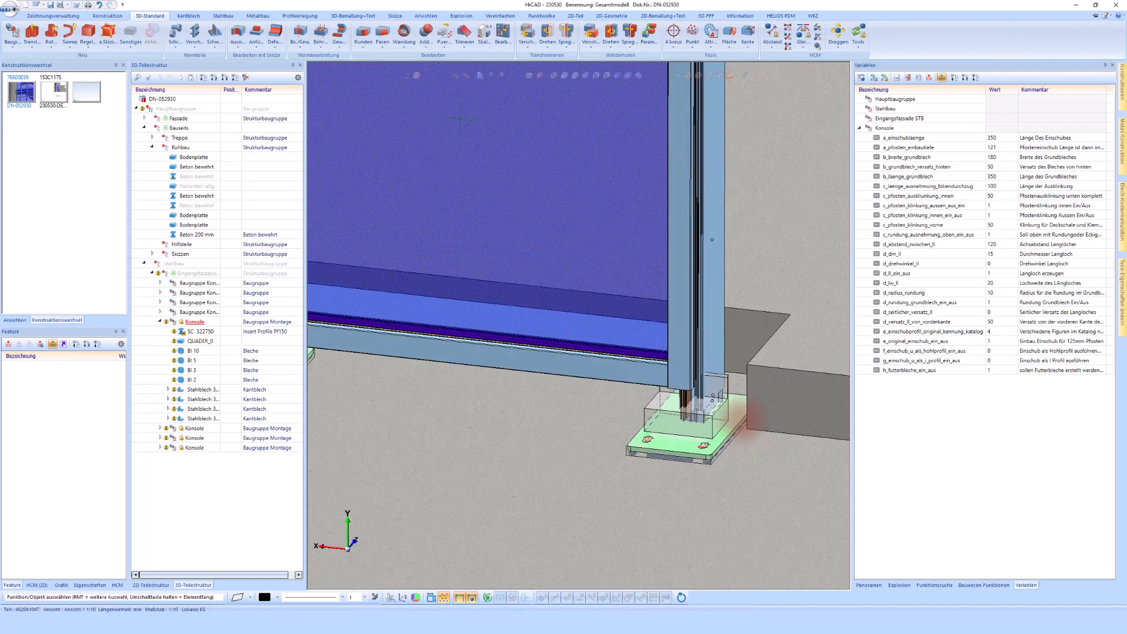
{"action": "scroll", "coordinate": [741, 421], "scroll_direction": "down", "scroll_amount": 1}
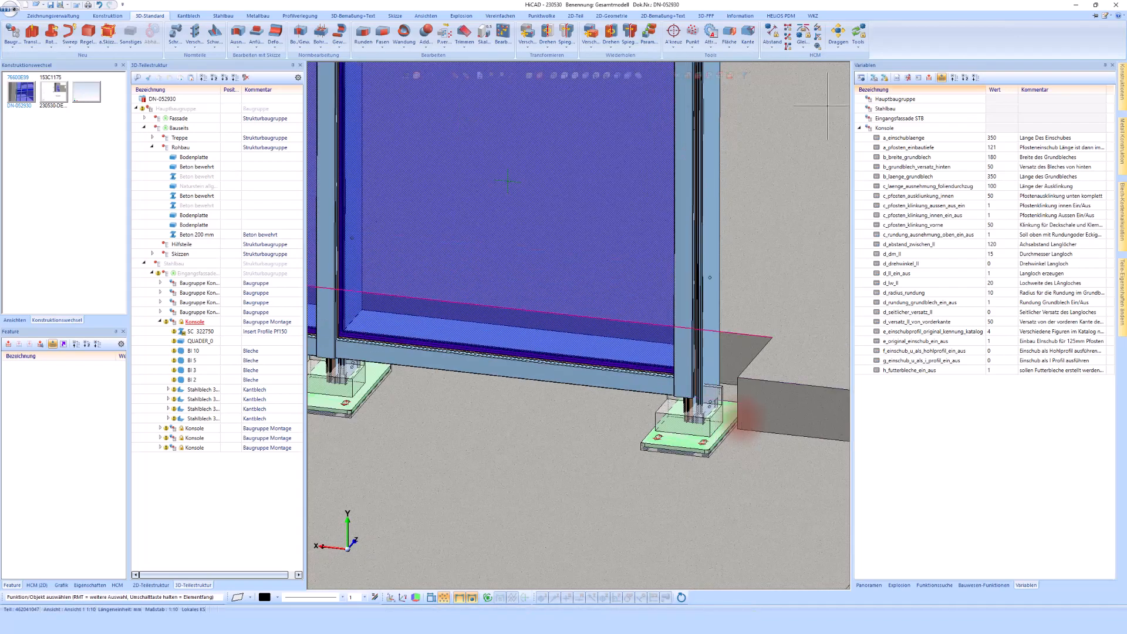
{"action": "left_click", "coordinate": [969, 585]}
{"action": "left_click_drag", "start_coordinate": [851, 407], "coordinate": [970, 411]}
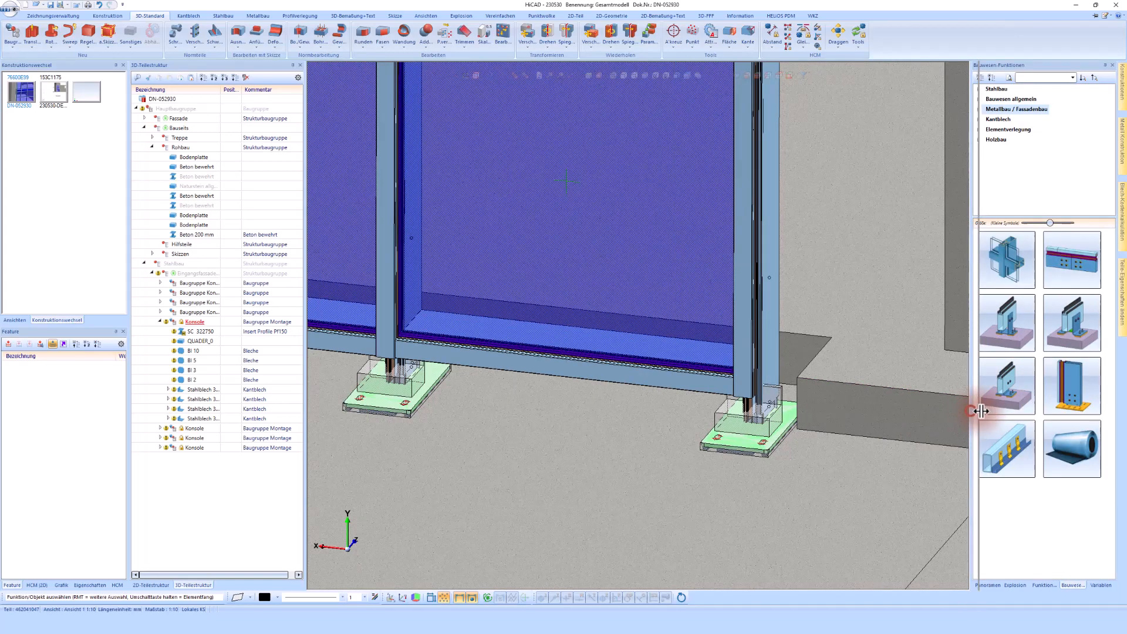
{"action": "left_click_drag", "start_coordinate": [979, 411], "coordinate": [996, 411]}
{"action": "scroll", "coordinate": [790, 411], "scroll_direction": "up", "scroll_amount": 2}
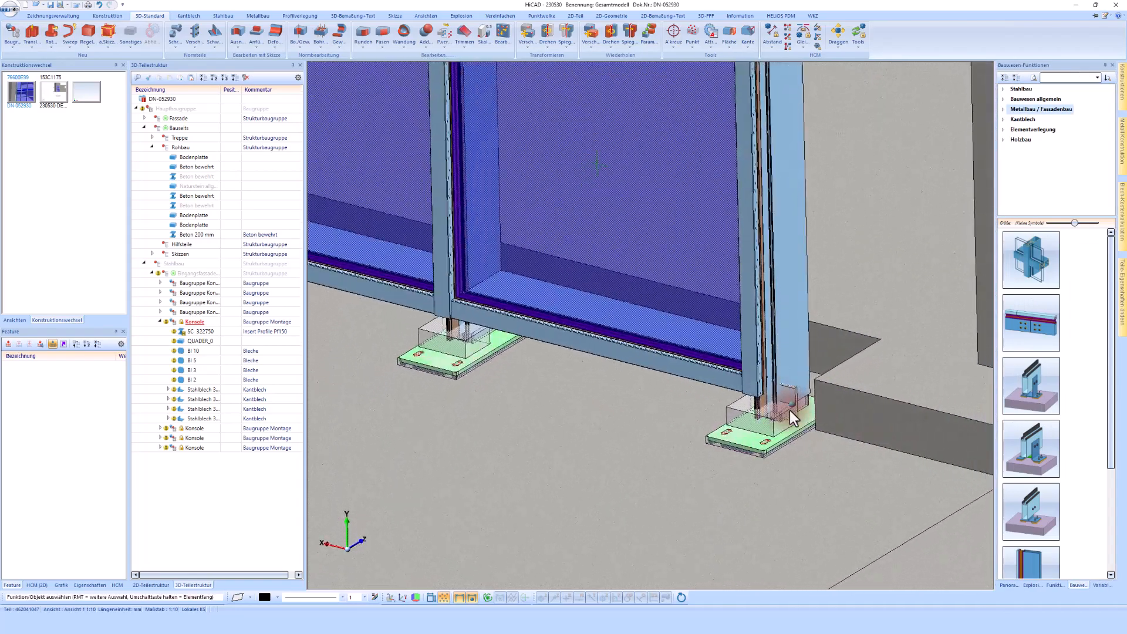
{"action": "scroll", "coordinate": [791, 410], "scroll_direction": "up", "scroll_amount": 3}
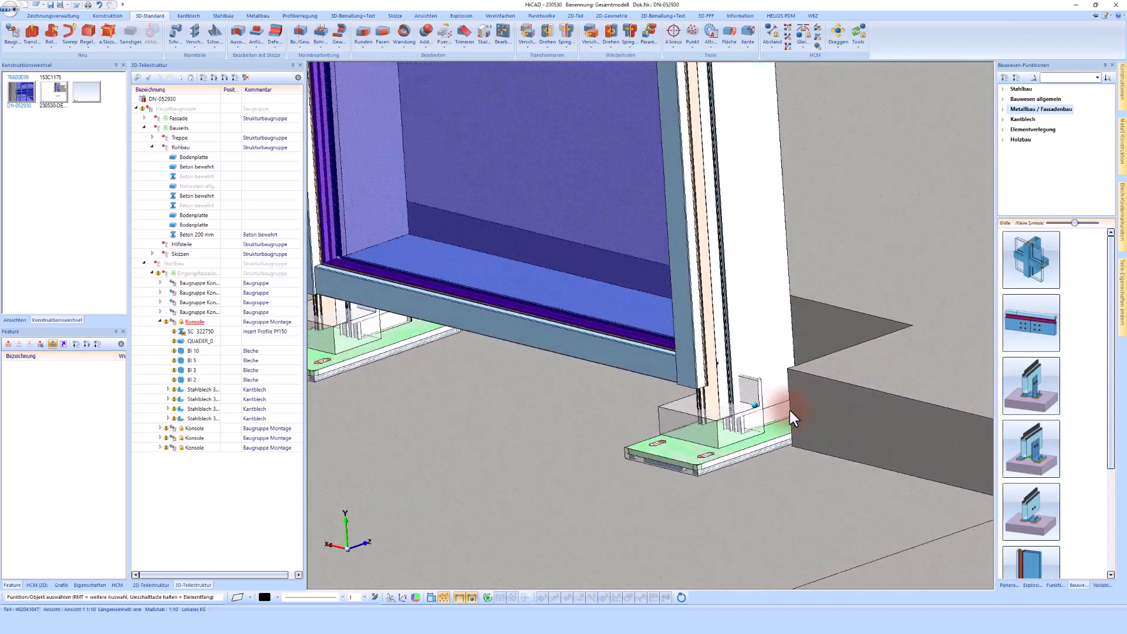
{"action": "scroll", "coordinate": [790, 410], "scroll_direction": "up", "scroll_amount": 2}
{"action": "middle_click_drag", "start_coordinate": [790, 407], "coordinate": [738, 415]}
{"action": "scroll", "coordinate": [738, 415], "scroll_direction": "up", "scroll_amount": 2}
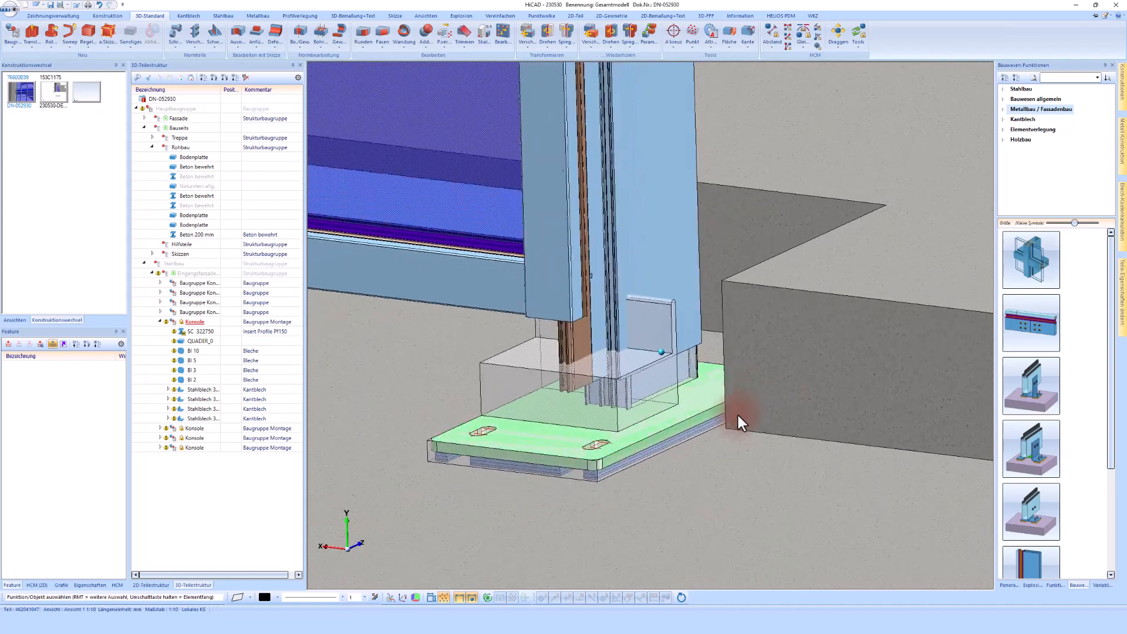
{"action": "scroll", "coordinate": [738, 414], "scroll_direction": "up", "scroll_amount": 1}
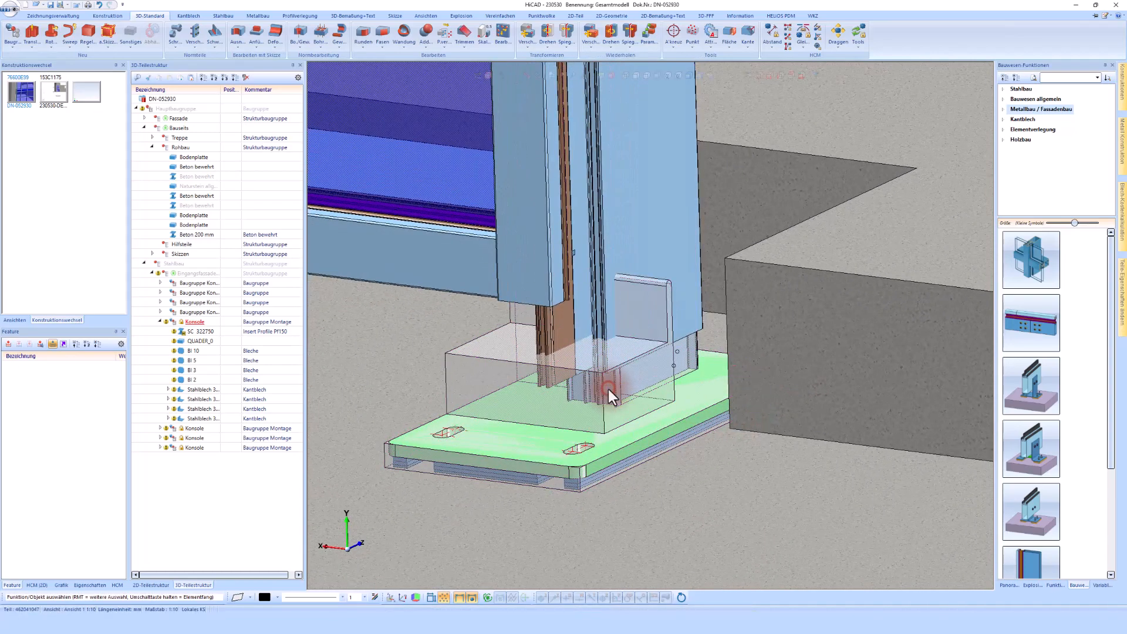
{"action": "left_click", "coordinate": [400, 421]}
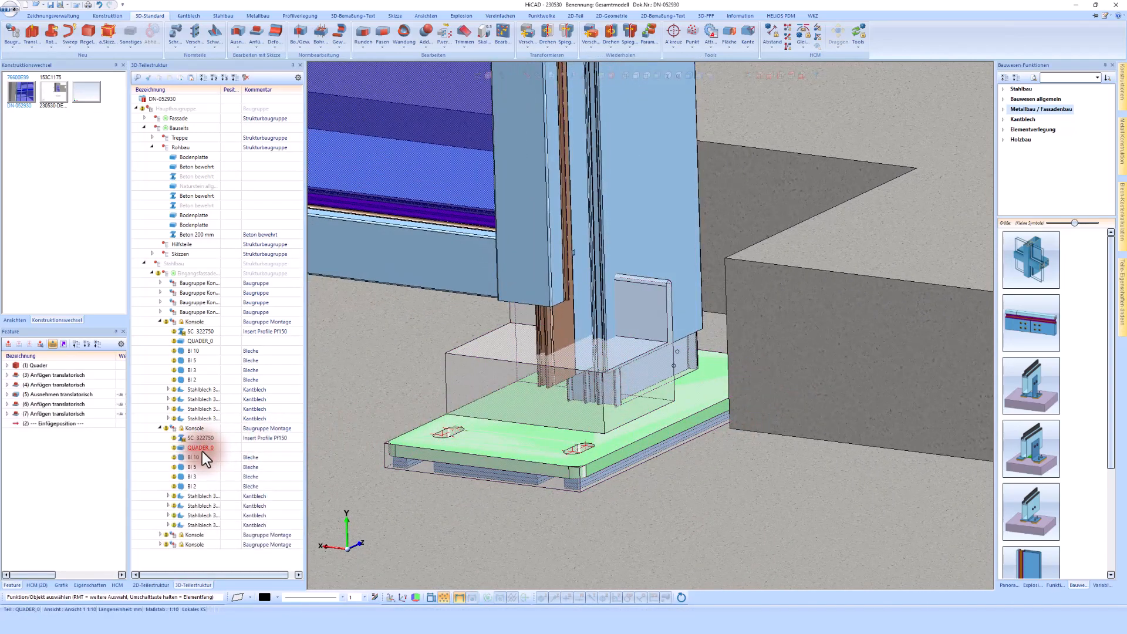
{"action": "middle_click_drag", "start_coordinate": [620, 377], "coordinate": [621, 376]}
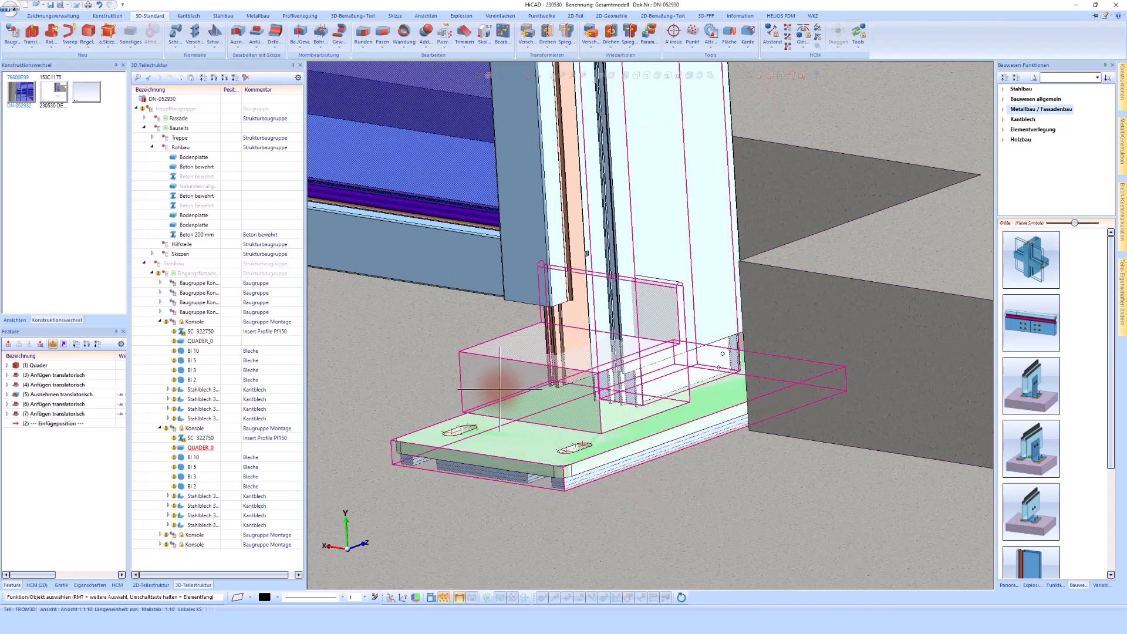
{"action": "left_click", "coordinate": [725, 326]}
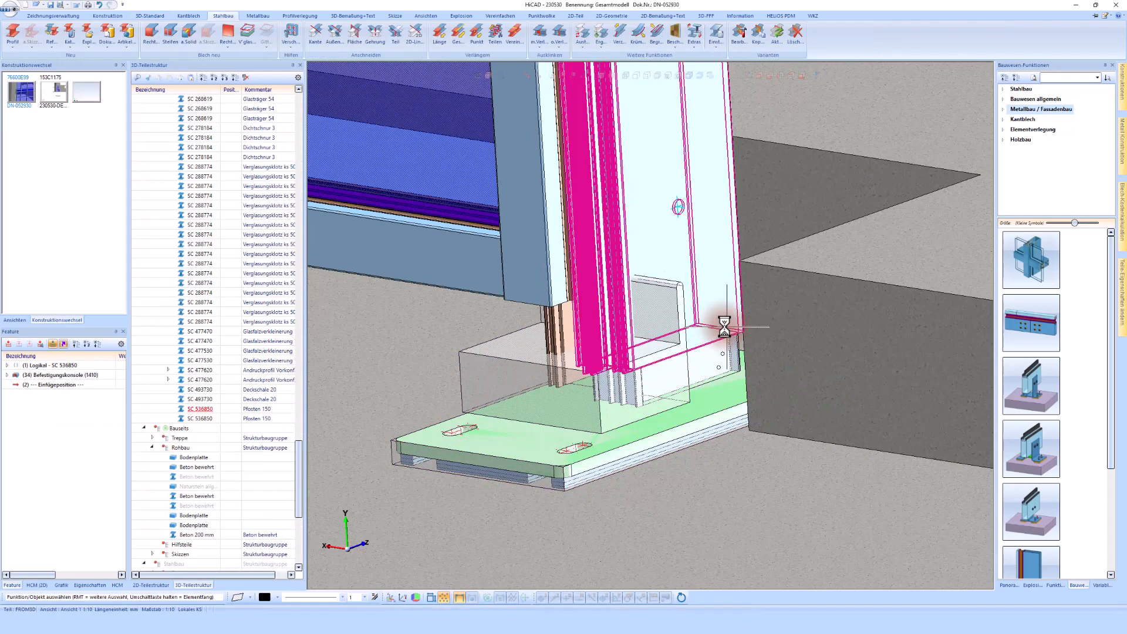
{"action": "left_click", "coordinate": [155, 15]}
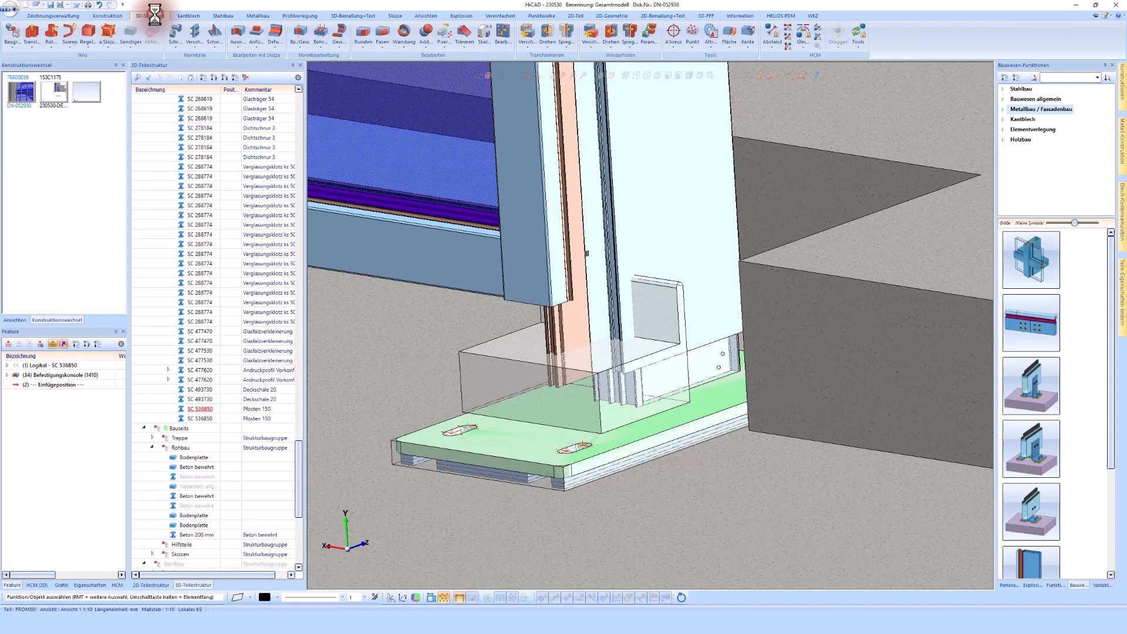
{"action": "left_click", "coordinate": [425, 47]}
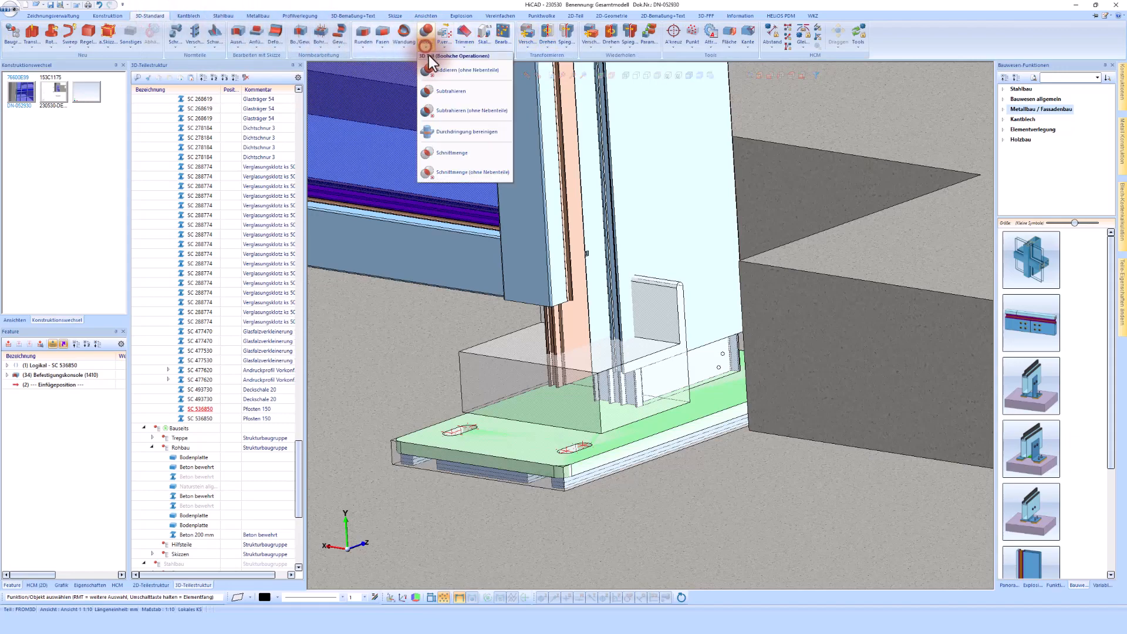
{"action": "left_click", "coordinate": [445, 93]}
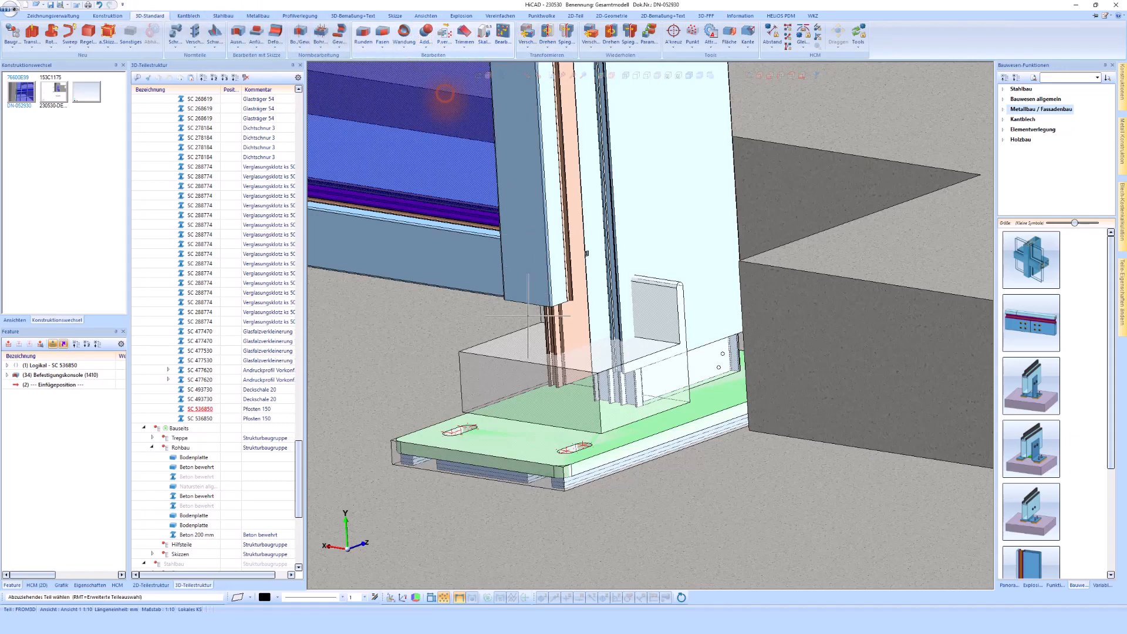
{"action": "left_click", "coordinate": [482, 360]}
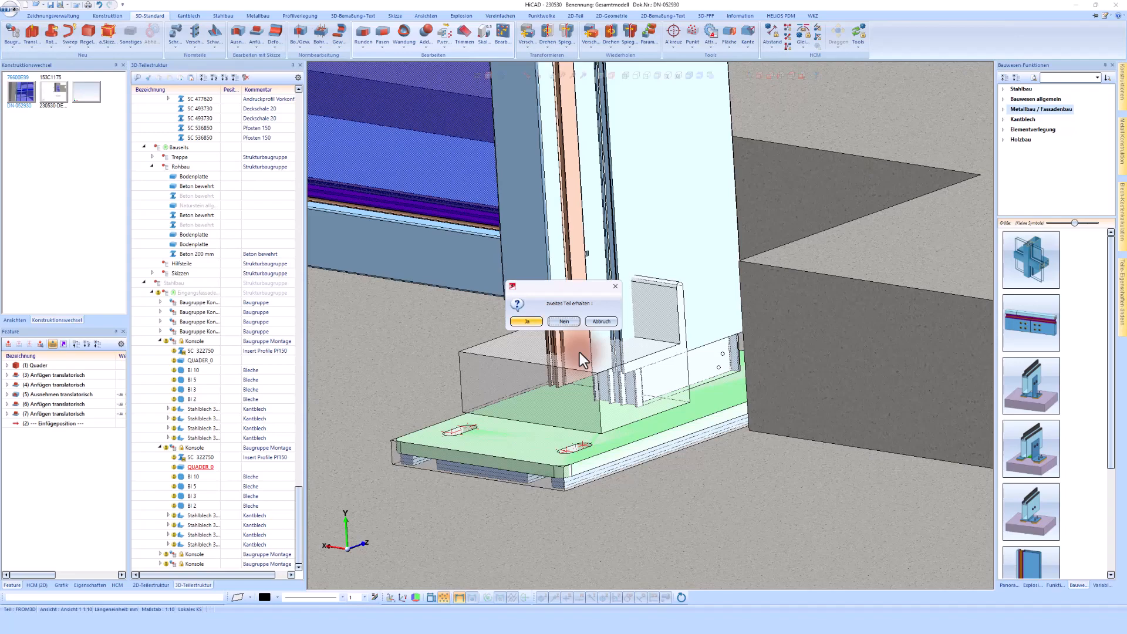
{"action": "left_click", "coordinate": [564, 323]}
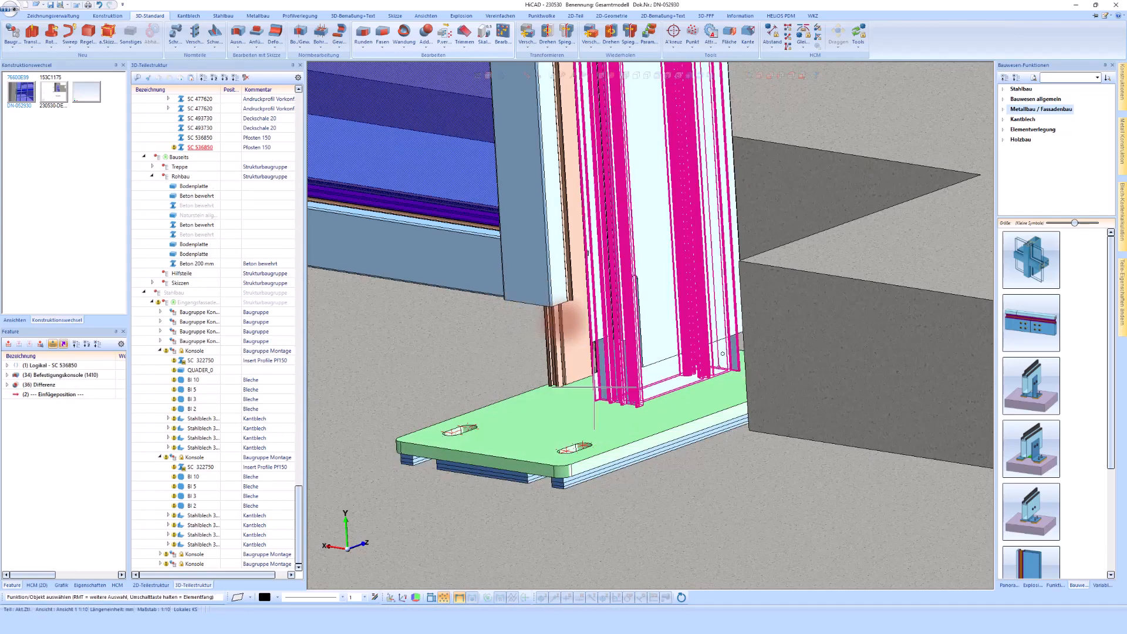
Subtract the next bracket's cutting block from the second facade post without keeping the block
{"action": "scroll", "coordinate": [693, 374], "scroll_direction": "down", "scroll_amount": 4}
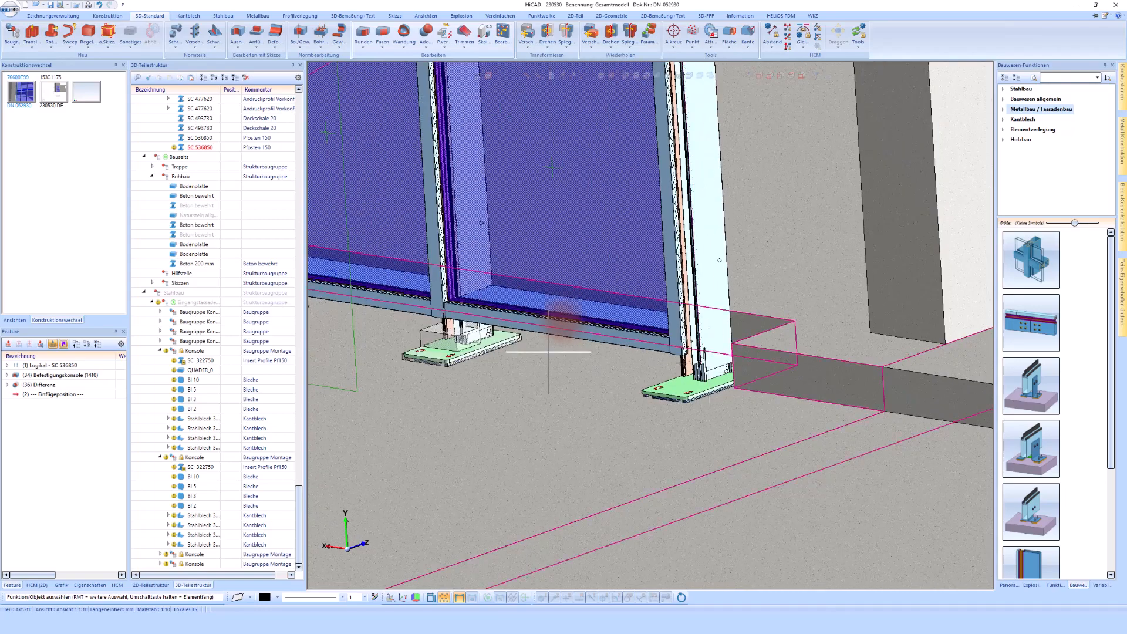
{"action": "scroll", "coordinate": [457, 326], "scroll_direction": "up", "scroll_amount": 5}
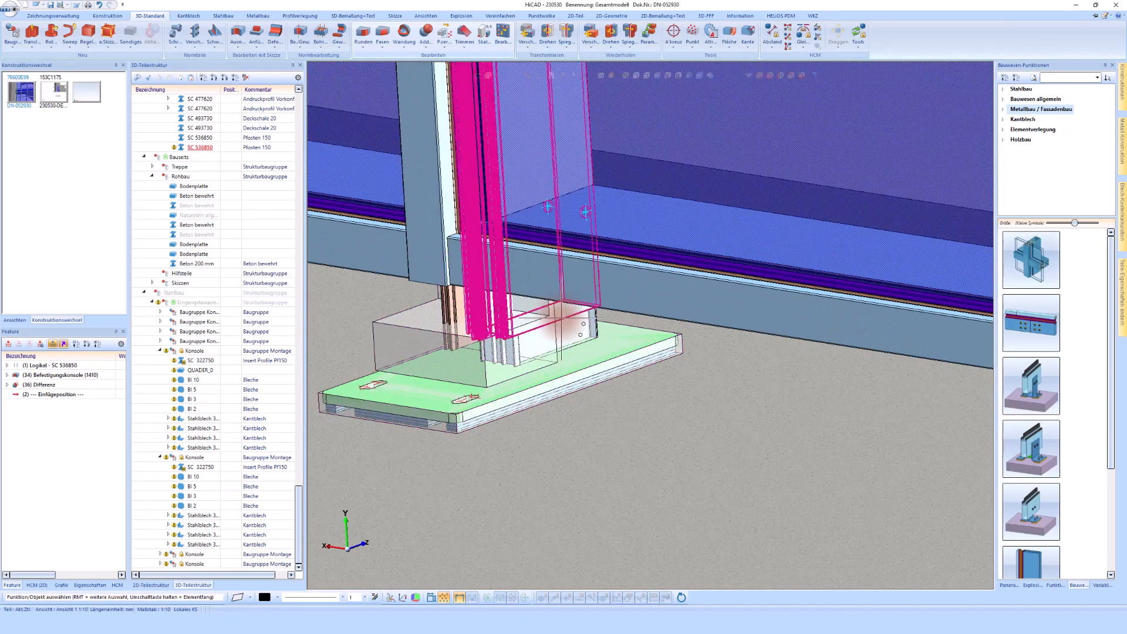
{"action": "left_click", "coordinate": [561, 319]}
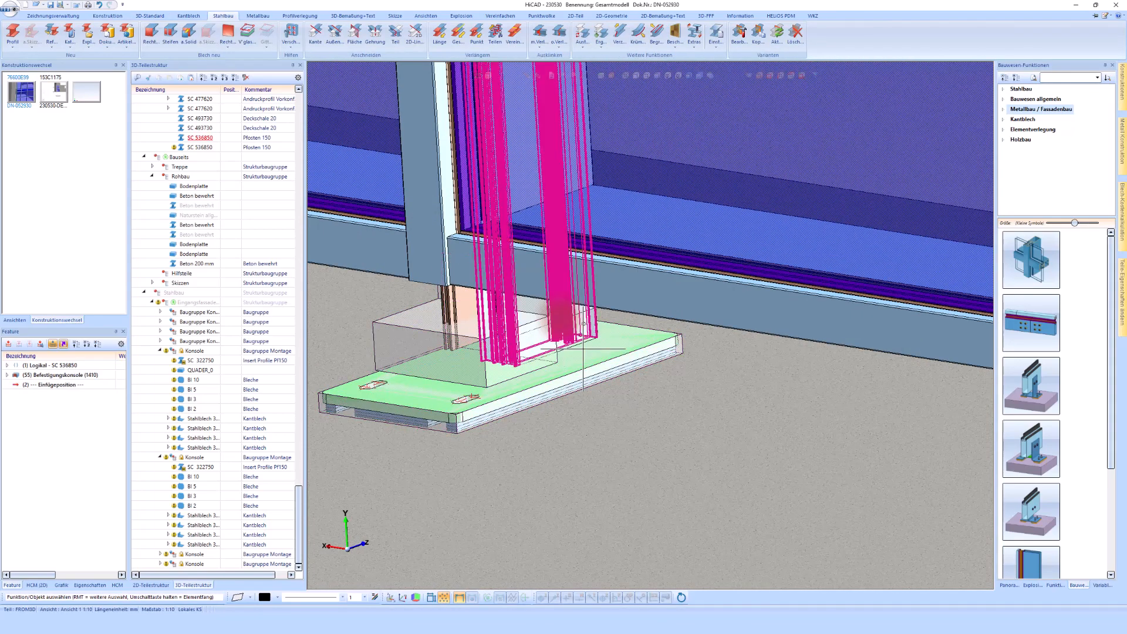
{"action": "left_click", "coordinate": [630, 405]}
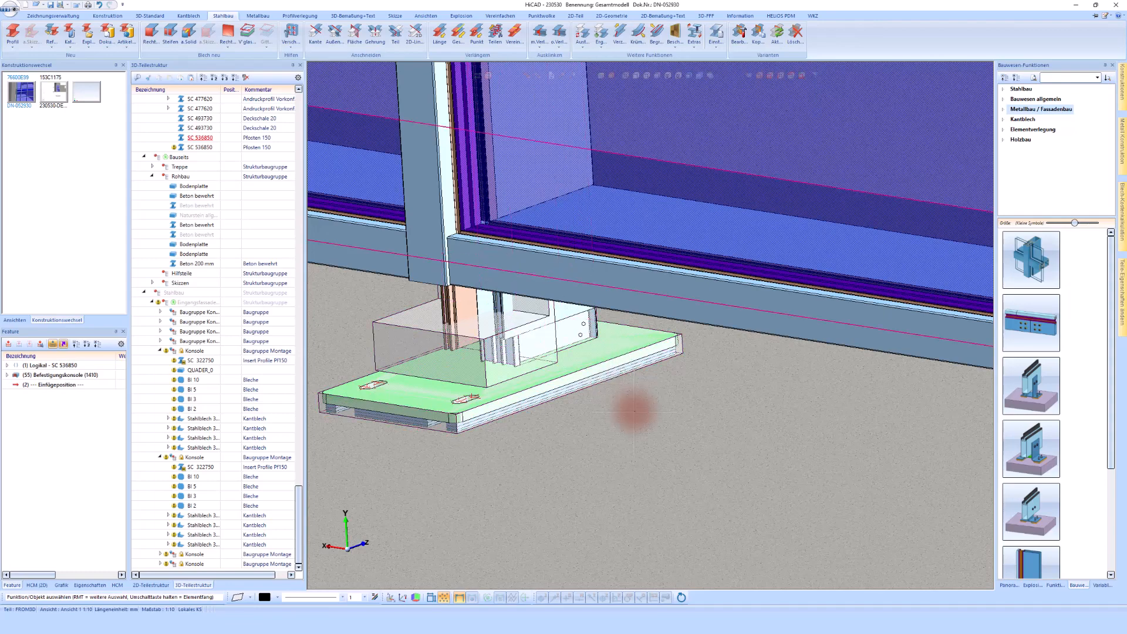
{"action": "left_click", "coordinate": [416, 334]}
{"action": "left_click", "coordinate": [415, 334]}
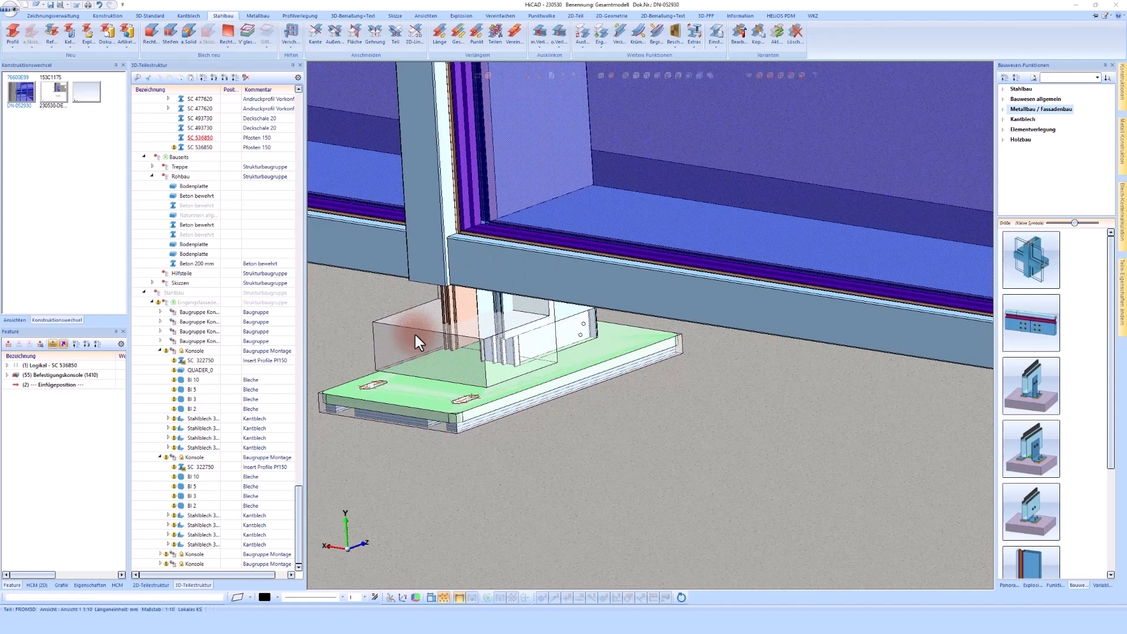
{"action": "left_click", "coordinate": [563, 322]}
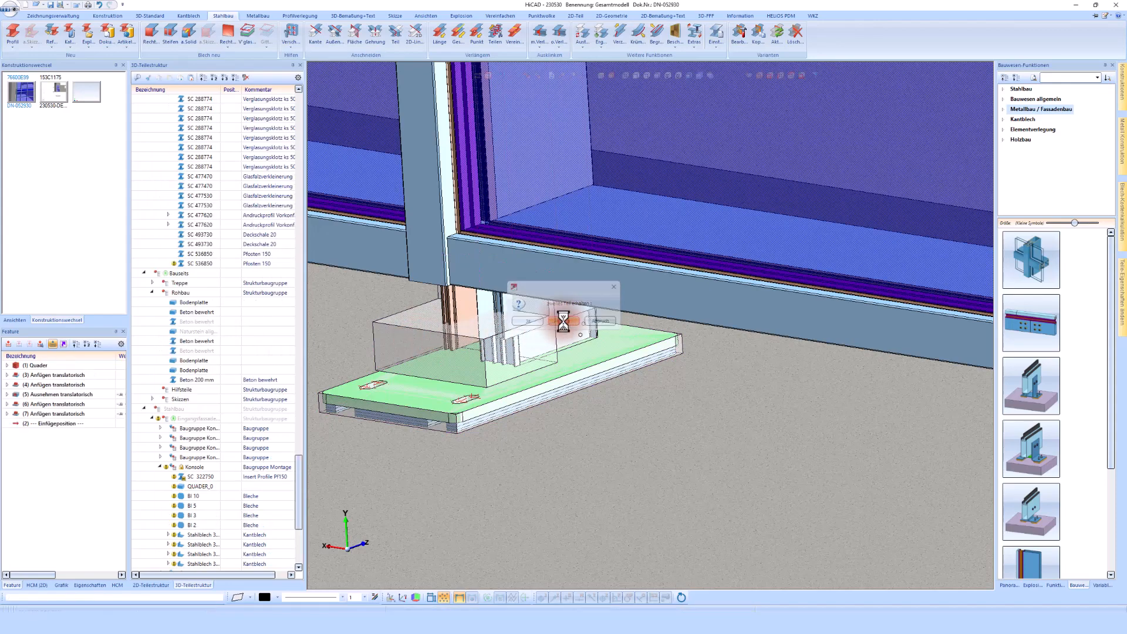
{"action": "left_click", "coordinate": [564, 321]}
Subtract the following bracket's cutting block from the third facade post, discarding the block
{"action": "scroll", "coordinate": [560, 320], "scroll_direction": "down", "scroll_amount": 5}
{"action": "scroll", "coordinate": [546, 334], "scroll_direction": "up", "scroll_amount": 5}
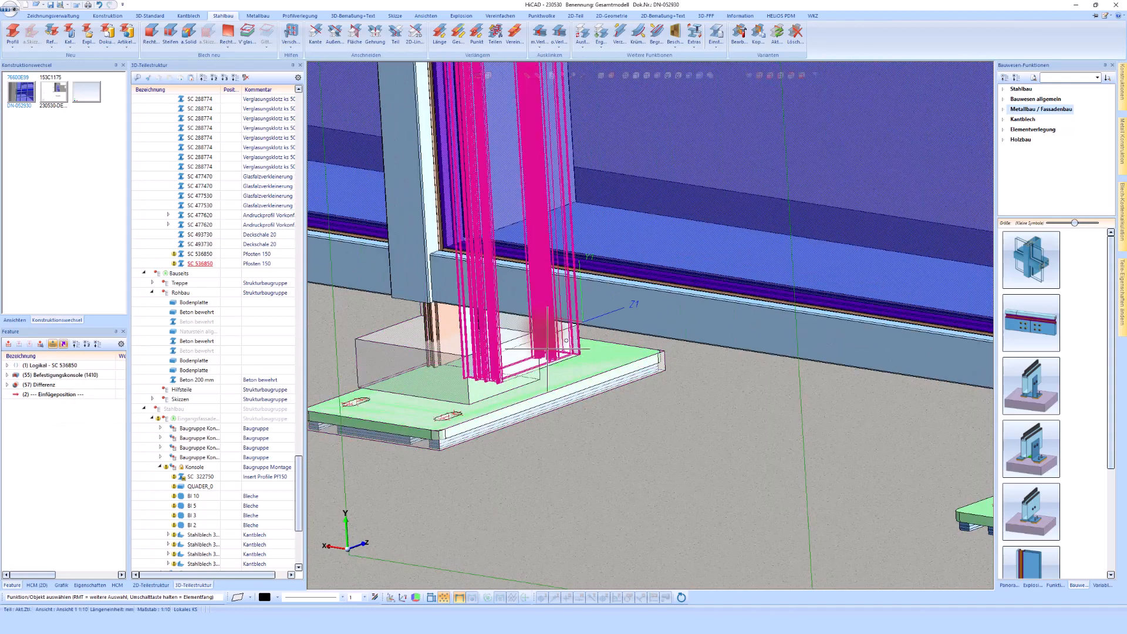
{"action": "left_click", "coordinate": [376, 359]}
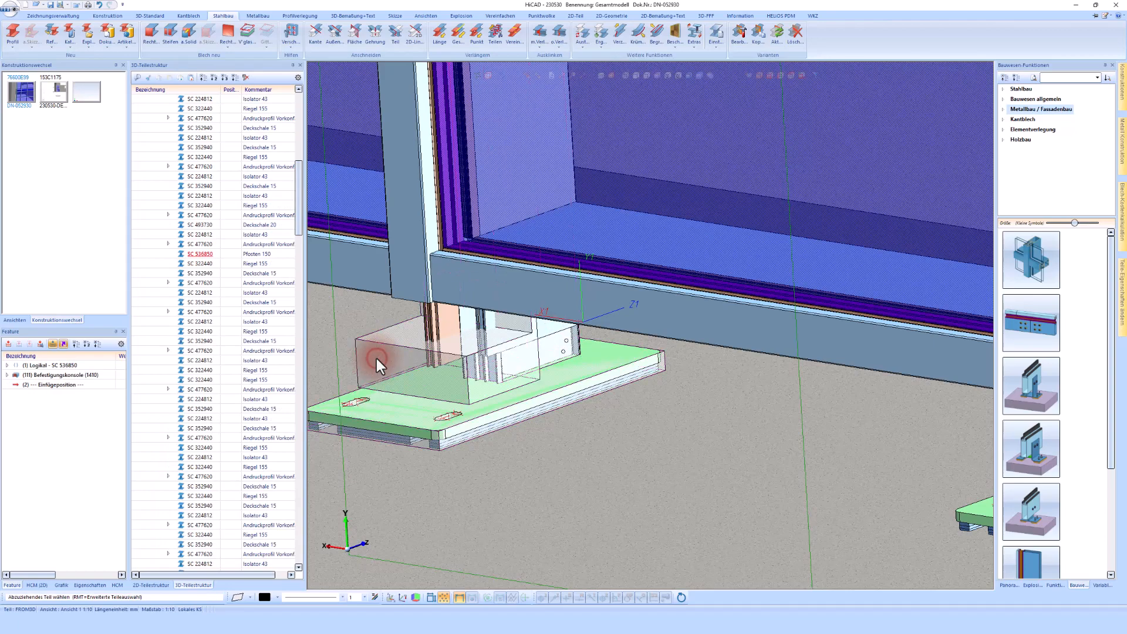
{"action": "left_click", "coordinate": [380, 357]}
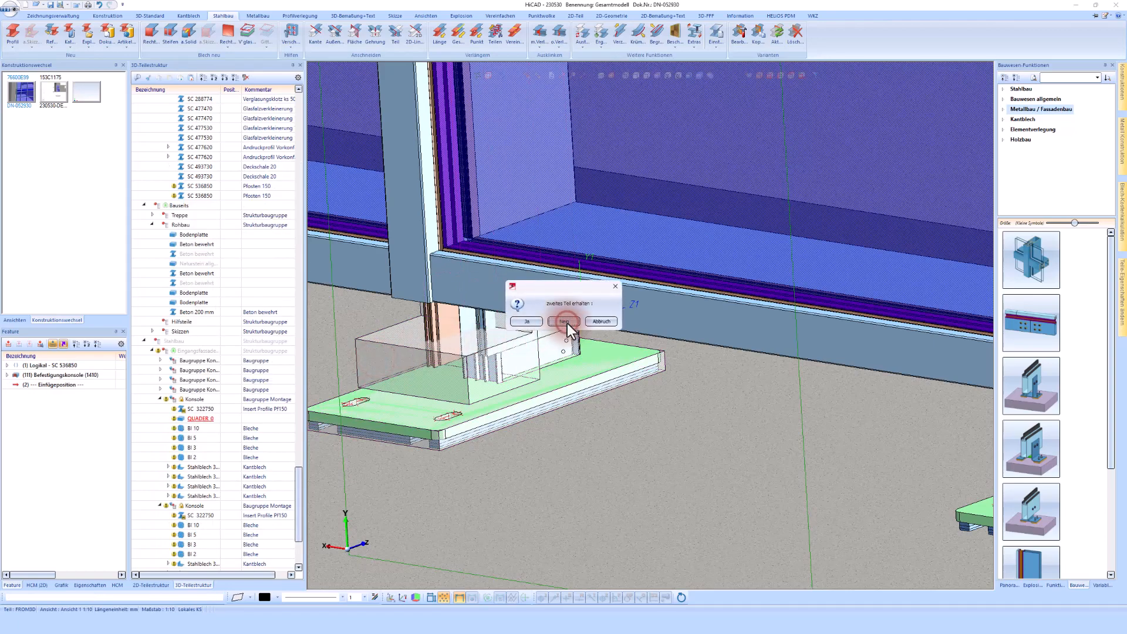
{"action": "left_click", "coordinate": [564, 322]}
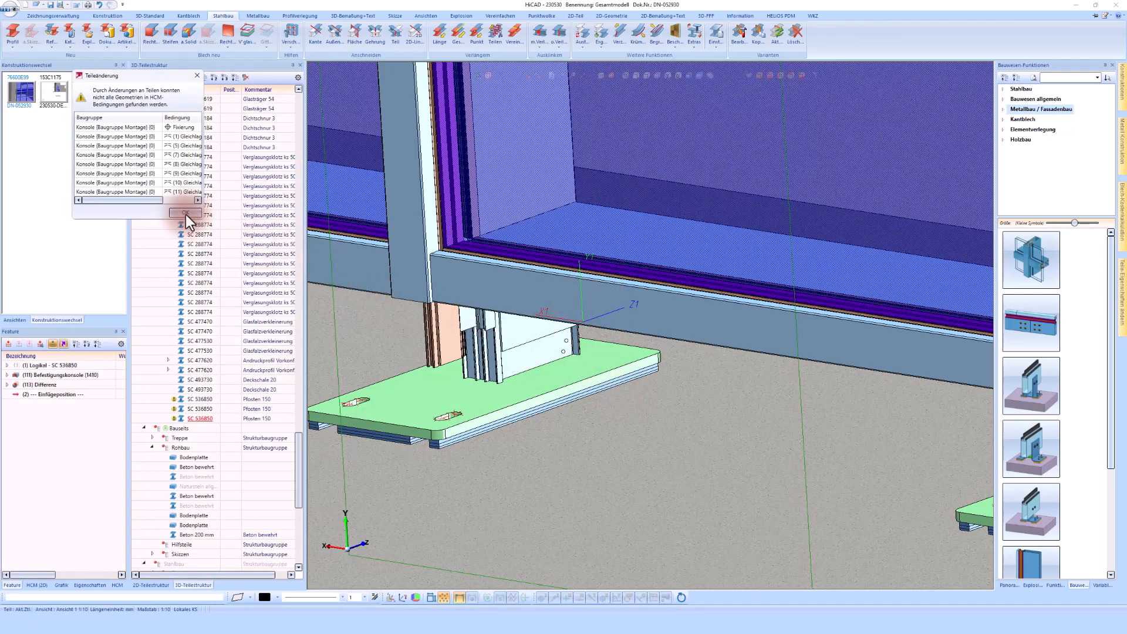
{"action": "left_click", "coordinate": [183, 213]}
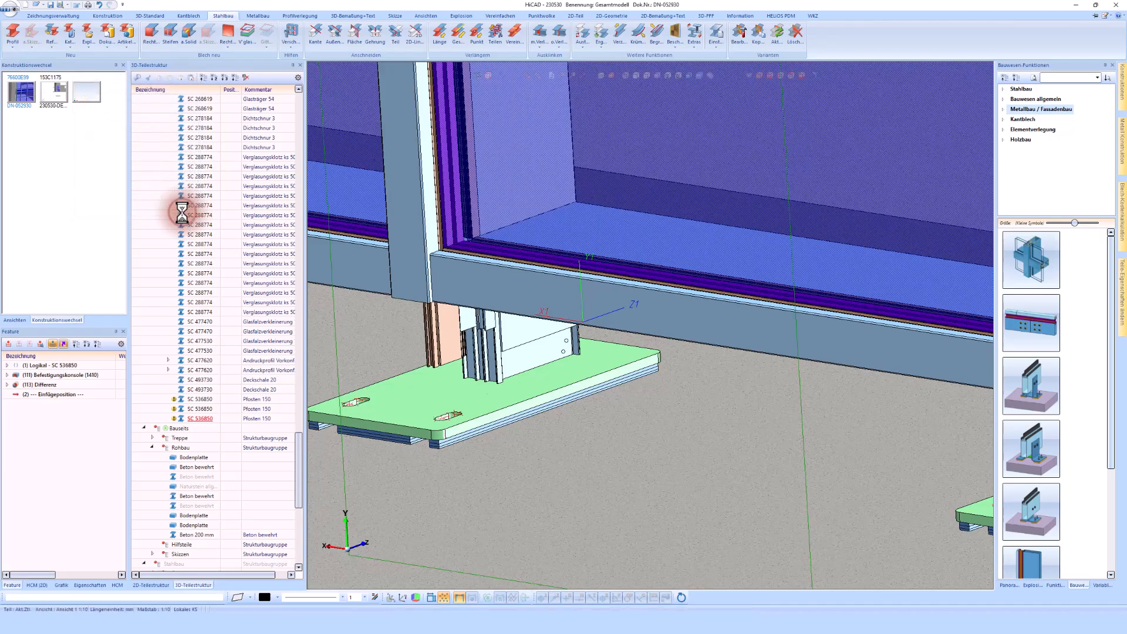
Subtract the last bracket's cutting block from the fourth facade post without keeping the block
{"action": "scroll", "coordinate": [646, 423], "scroll_direction": "down", "scroll_amount": 6}
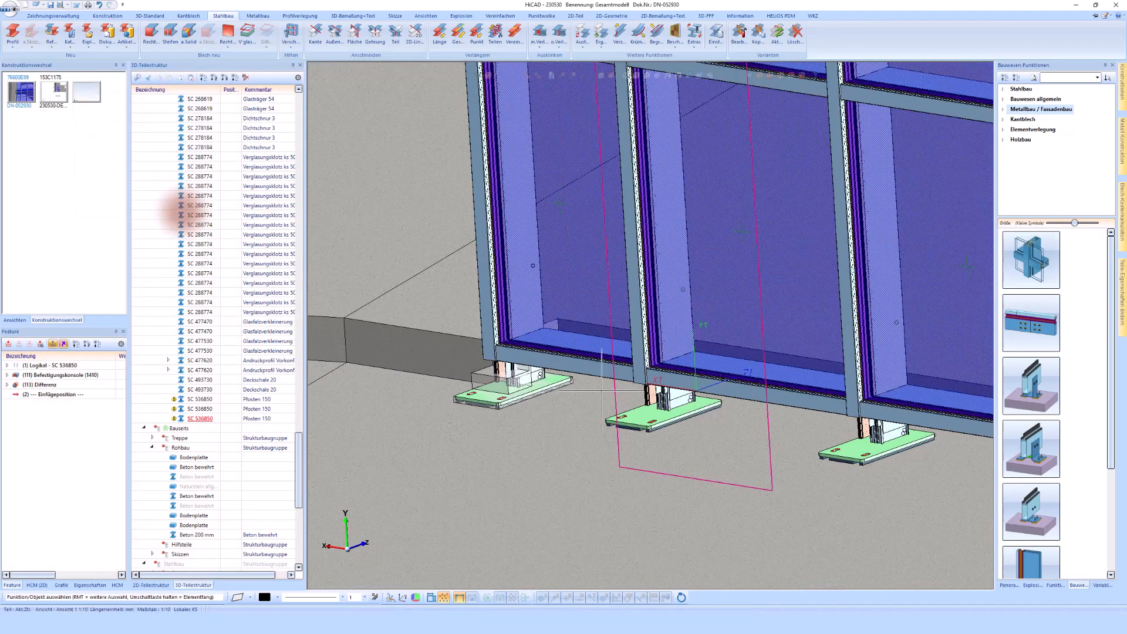
{"action": "scroll", "coordinate": [517, 371], "scroll_direction": "up", "scroll_amount": 7}
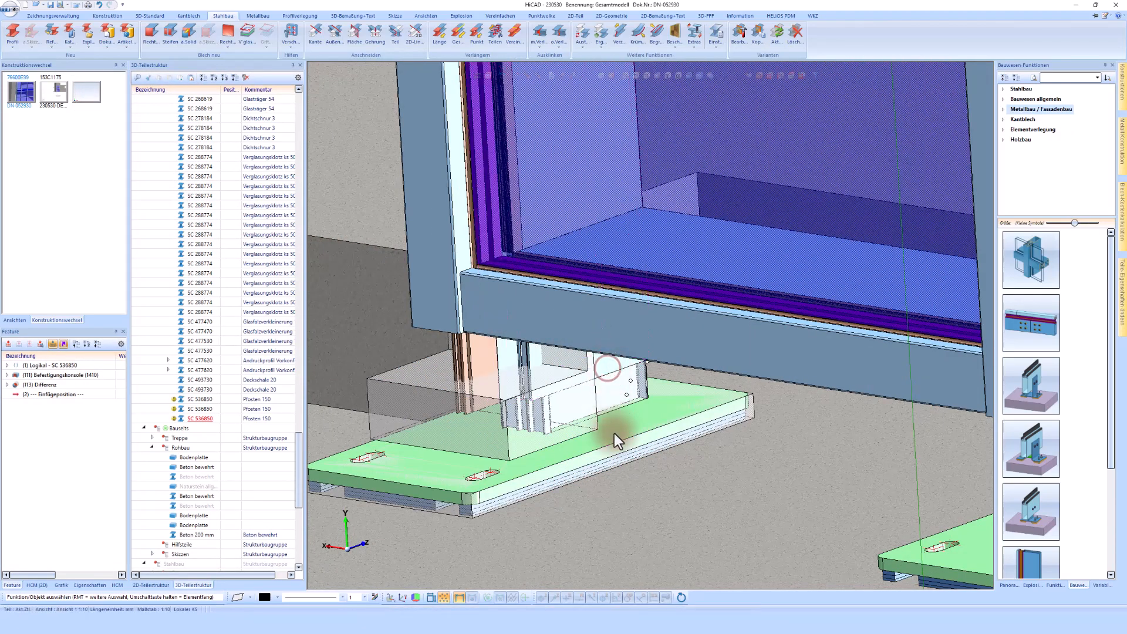
{"action": "left_click", "coordinate": [614, 433]}
{"action": "left_click", "coordinate": [513, 447]}
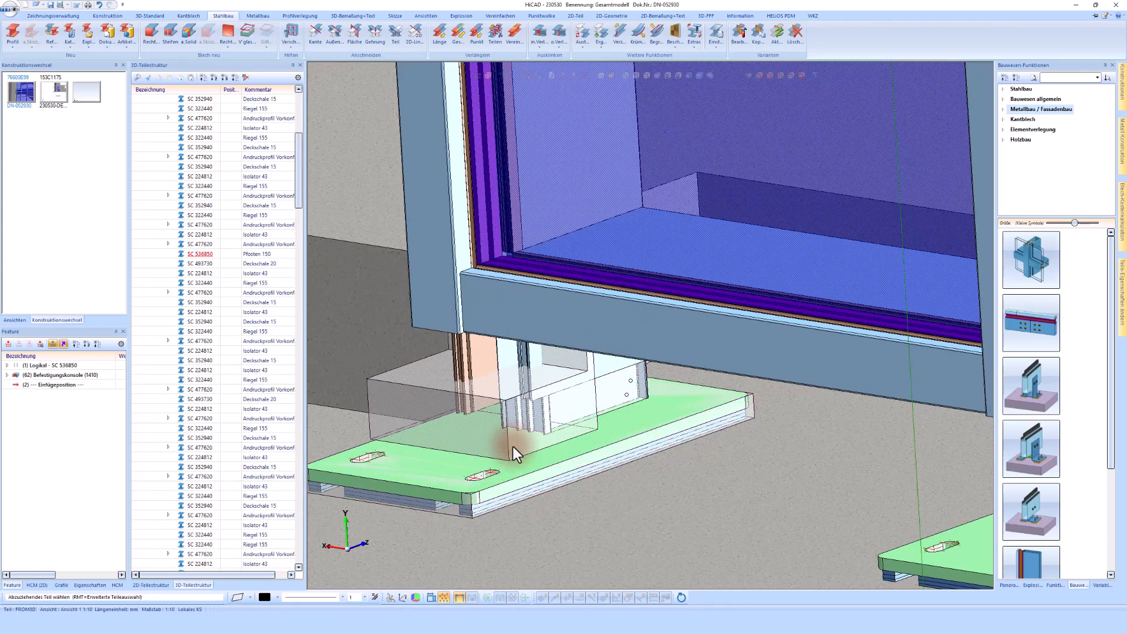
{"action": "left_click", "coordinate": [569, 322]}
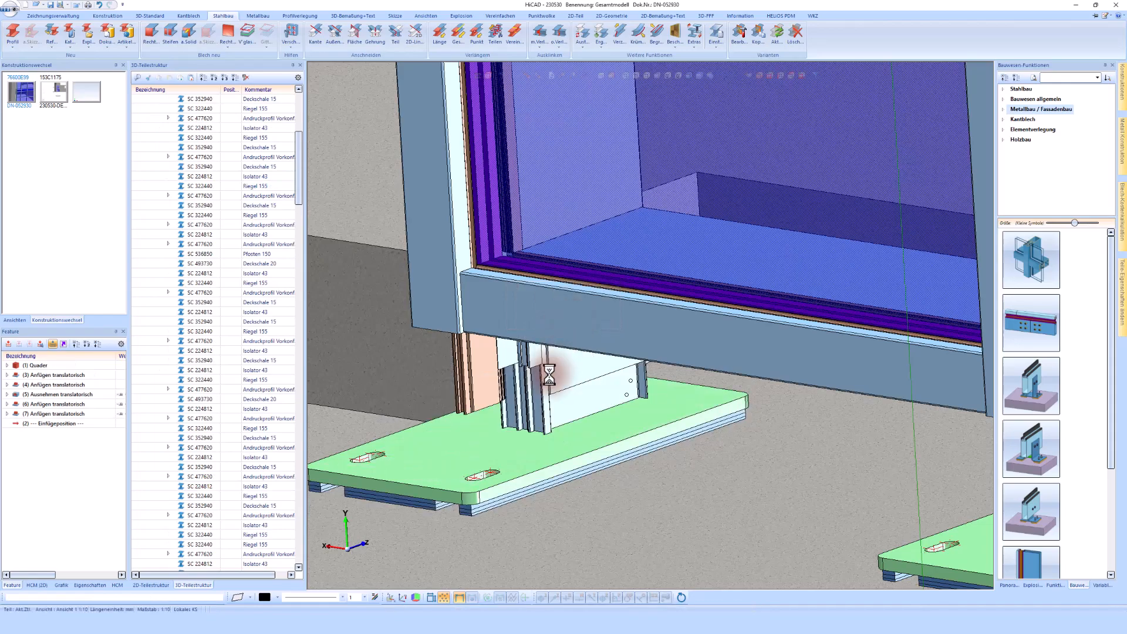
Show a trimmed facade post on its own, then return to the full model view
{"action": "scroll", "coordinate": [472, 352], "scroll_direction": "down", "scroll_amount": 5}
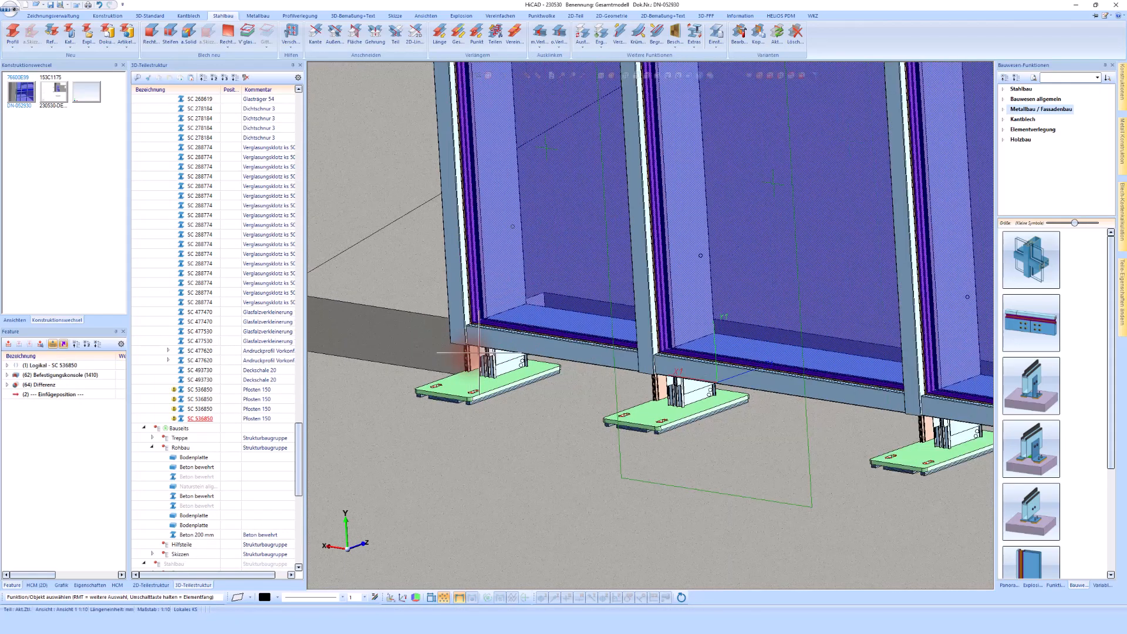
{"action": "scroll", "coordinate": [685, 405], "scroll_direction": "up", "scroll_amount": 5}
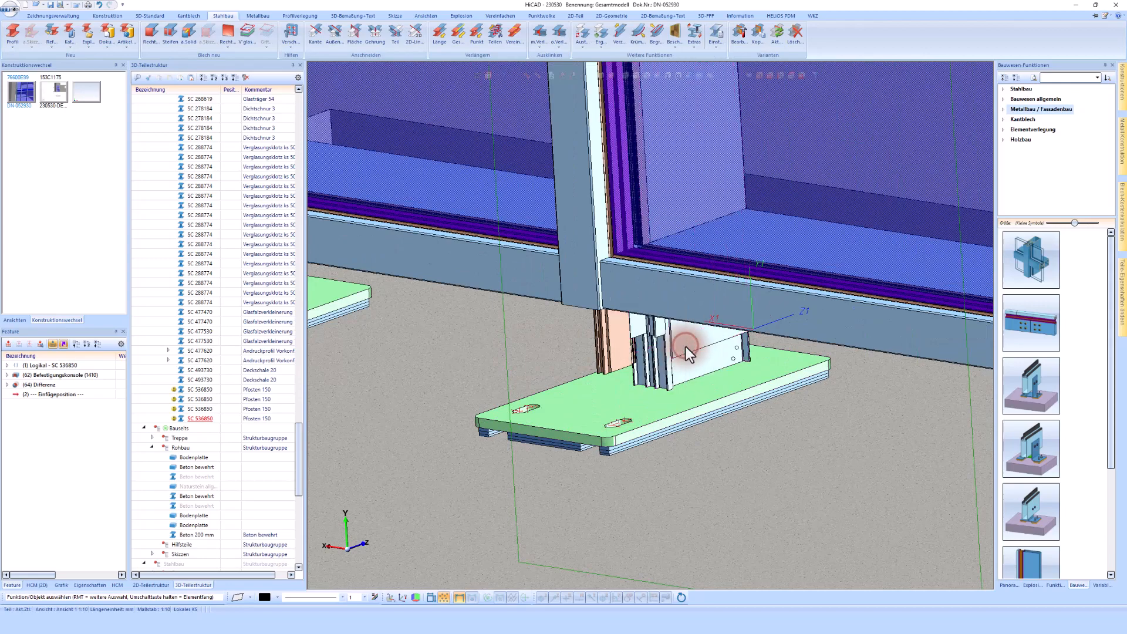
{"action": "left_click", "coordinate": [582, 155]}
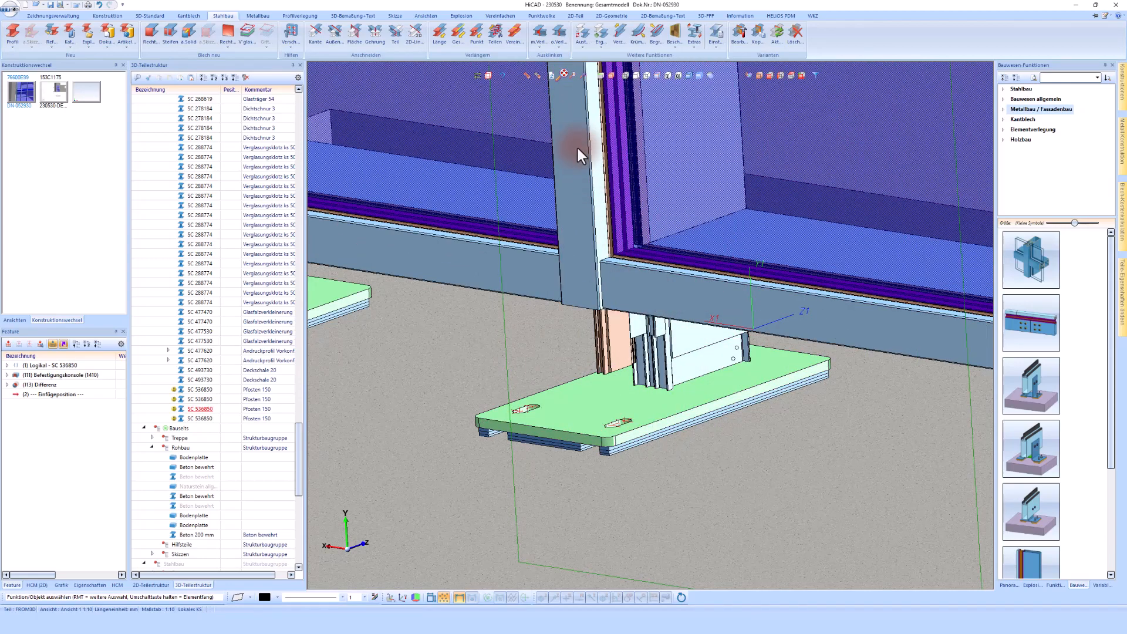
{"action": "left_click", "coordinate": [538, 74]}
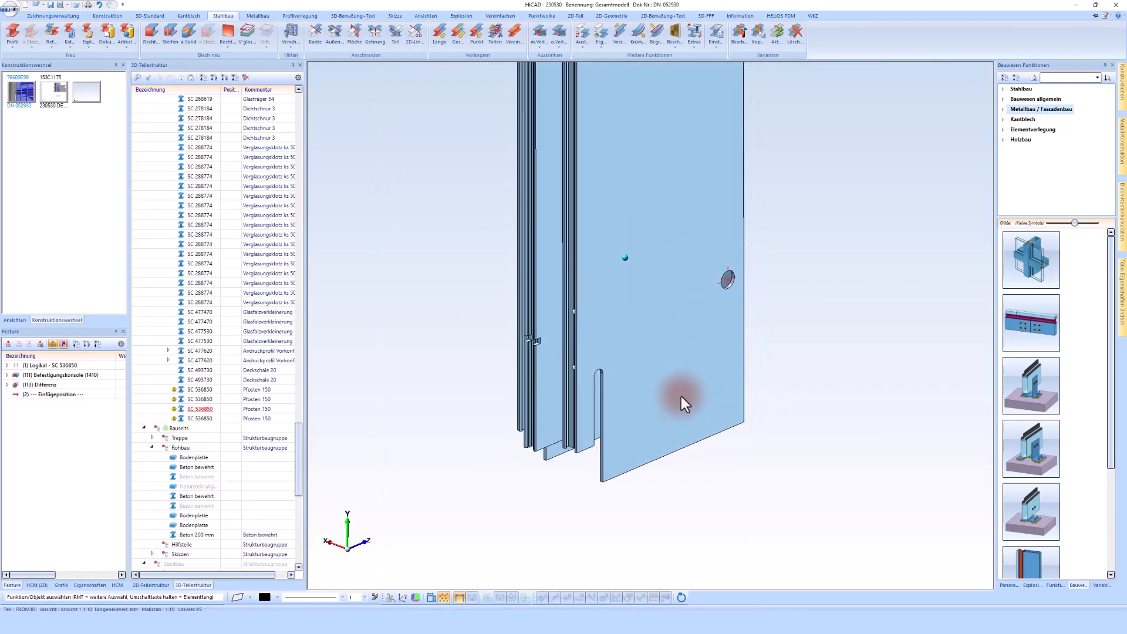
{"action": "left_click", "coordinate": [524, 73]}
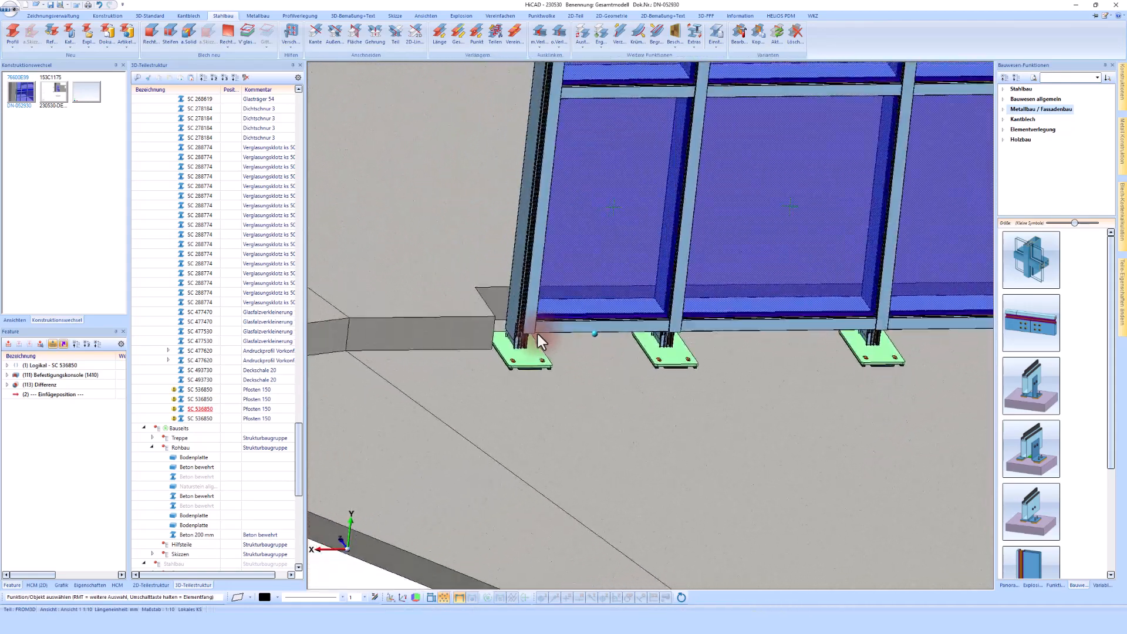
Inspect the trimmed post bottoms on the brackets and the upper post-to-wall bracket connection
{"action": "scroll", "coordinate": [538, 332], "scroll_direction": "up", "scroll_amount": 5}
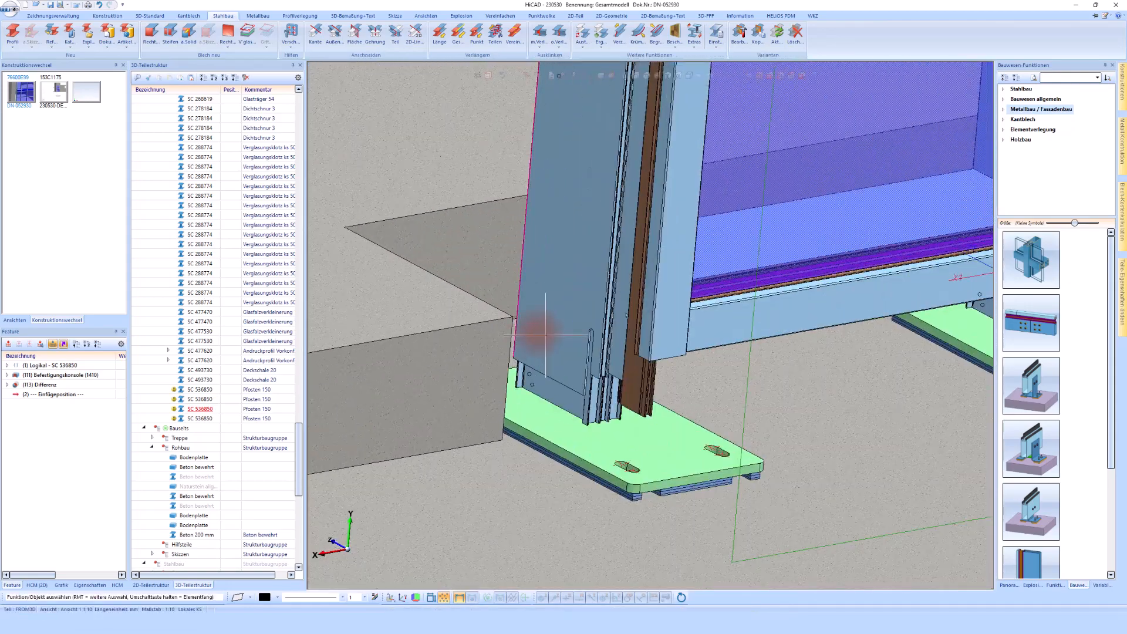
{"action": "left_click", "coordinate": [546, 334]}
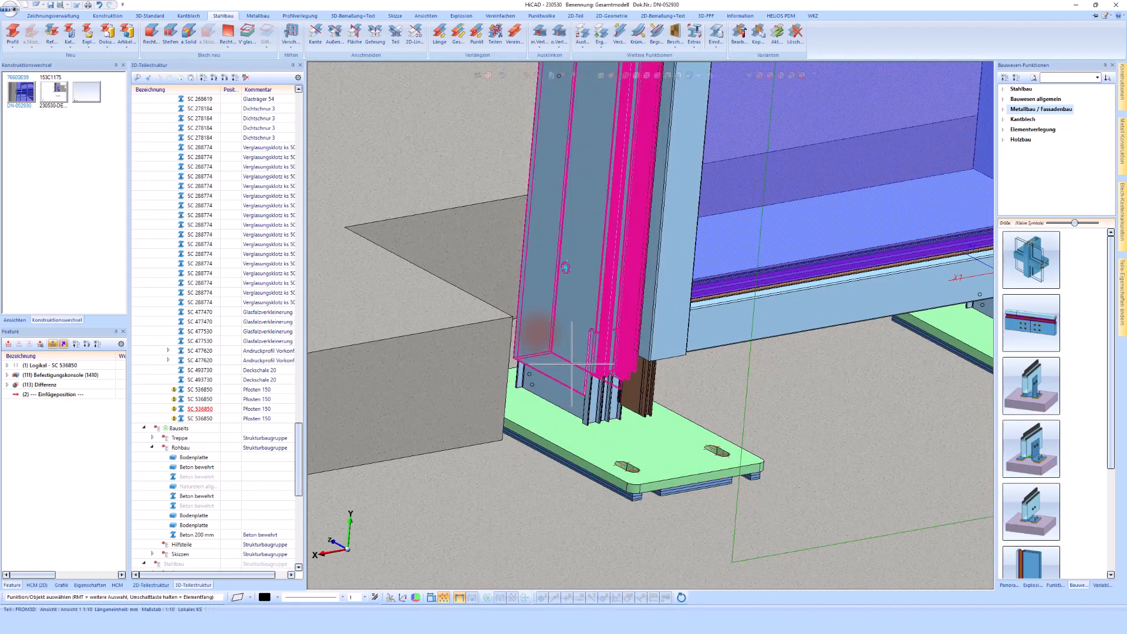
{"action": "left_click", "coordinate": [578, 358]}
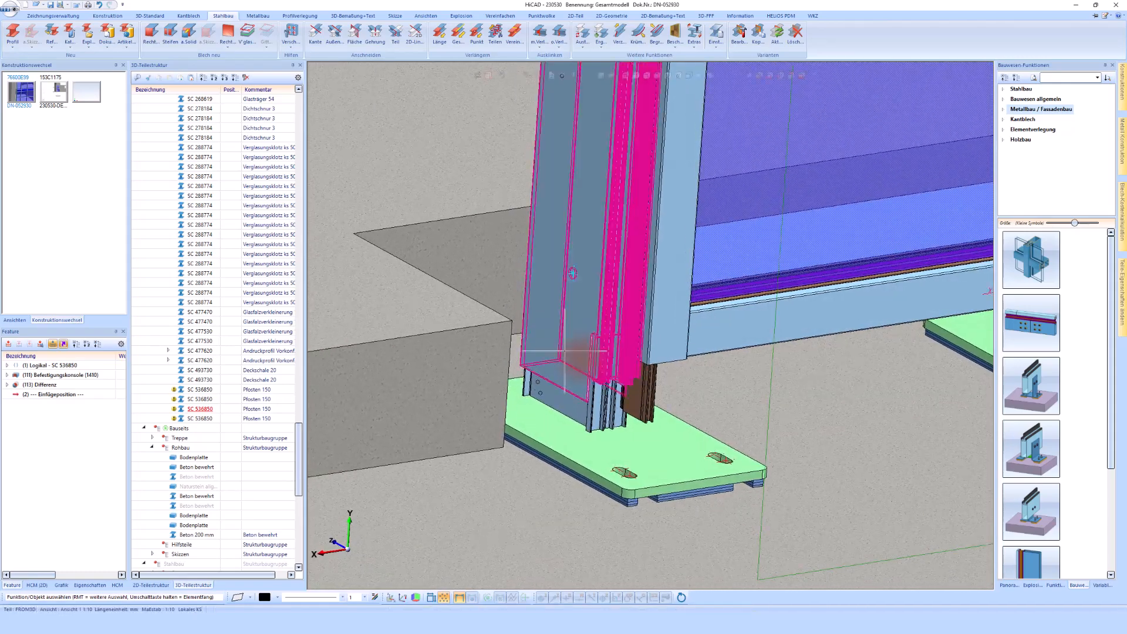
{"action": "scroll", "coordinate": [578, 357], "scroll_direction": "down", "scroll_amount": 8}
{"action": "scroll", "coordinate": [586, 256], "scroll_direction": "up", "scroll_amount": 4}
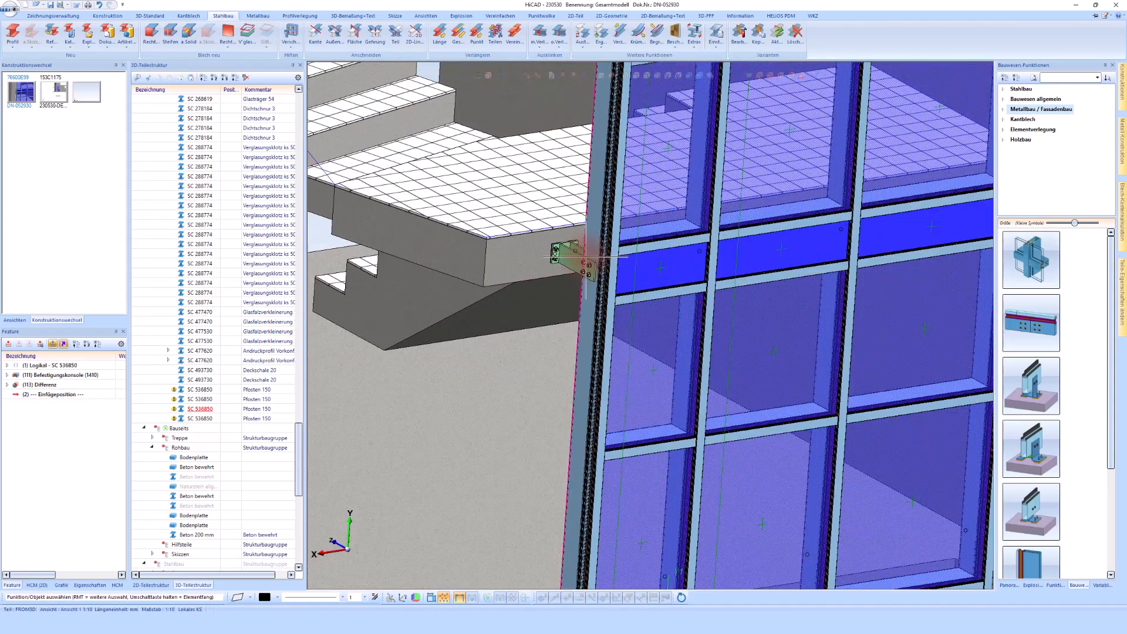
{"action": "scroll", "coordinate": [586, 257], "scroll_direction": "up", "scroll_amount": 5}
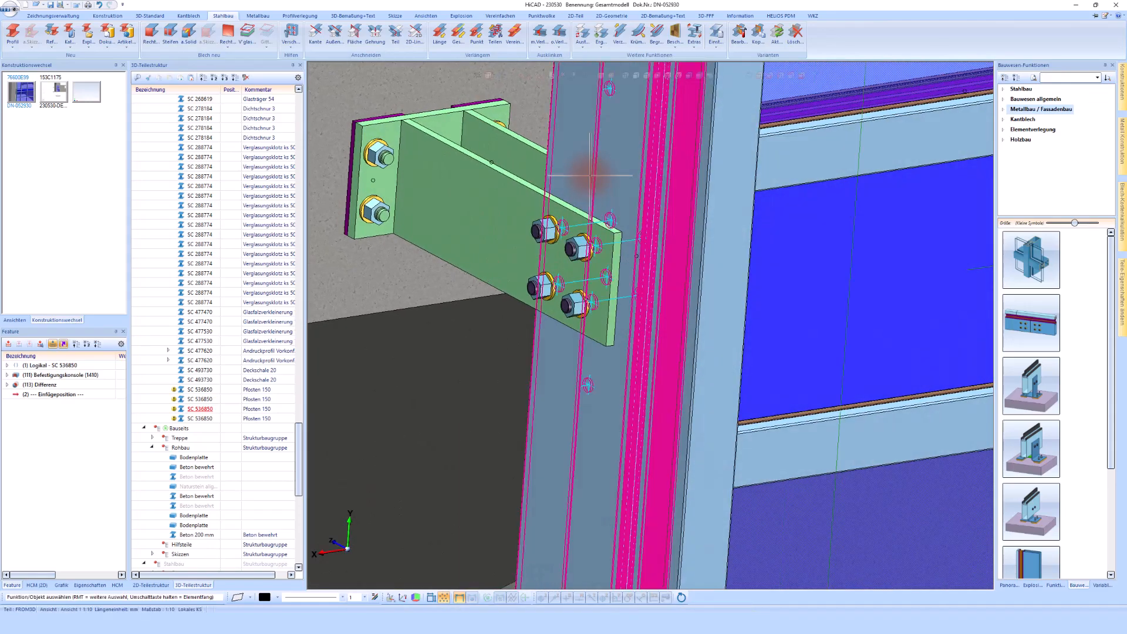
{"action": "scroll", "coordinate": [590, 176], "scroll_direction": "down", "scroll_amount": 8}
{"action": "scroll", "coordinate": [544, 458], "scroll_direction": "up", "scroll_amount": 3}
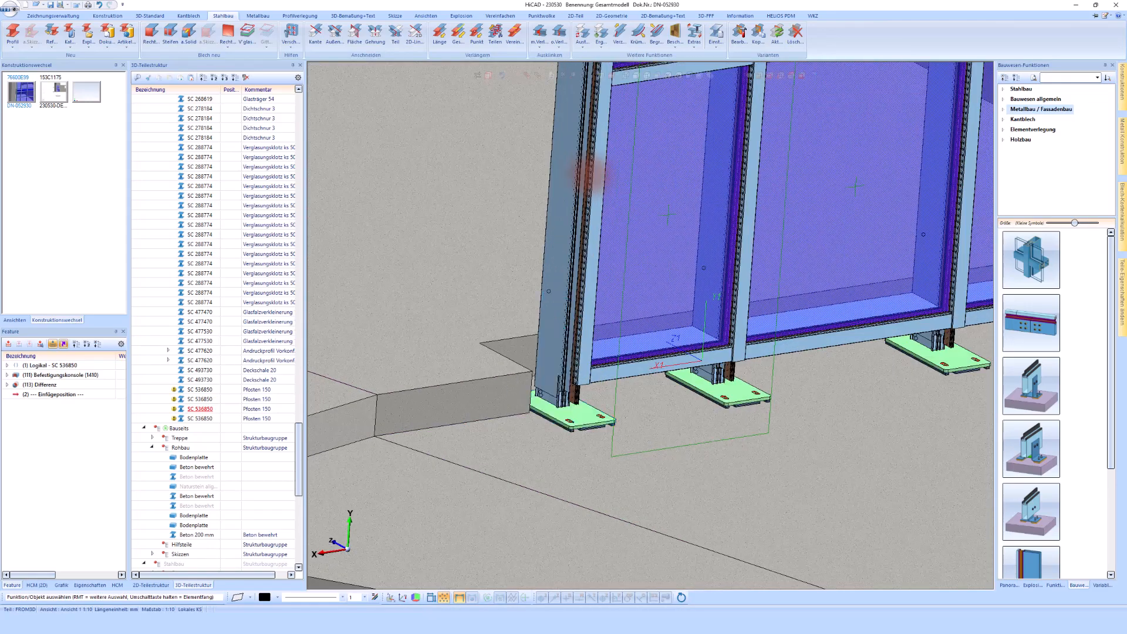
{"action": "scroll", "coordinate": [590, 176], "scroll_direction": "up", "scroll_amount": 6}
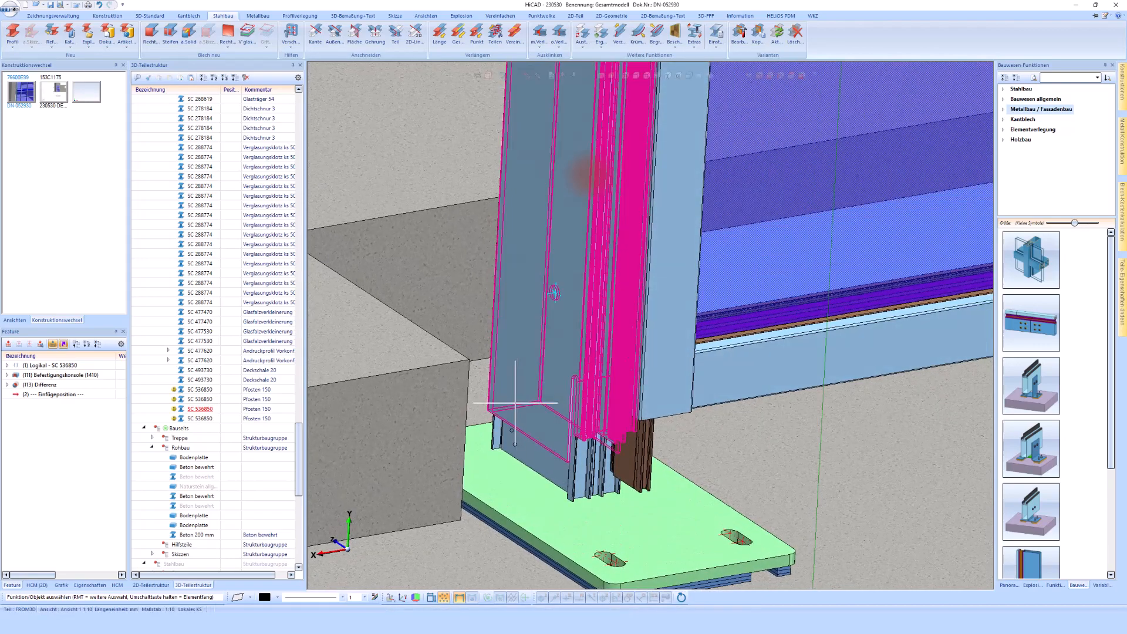
Set the standard-part detail level to exact detailing
{"action": "left_click", "coordinate": [149, 15]}
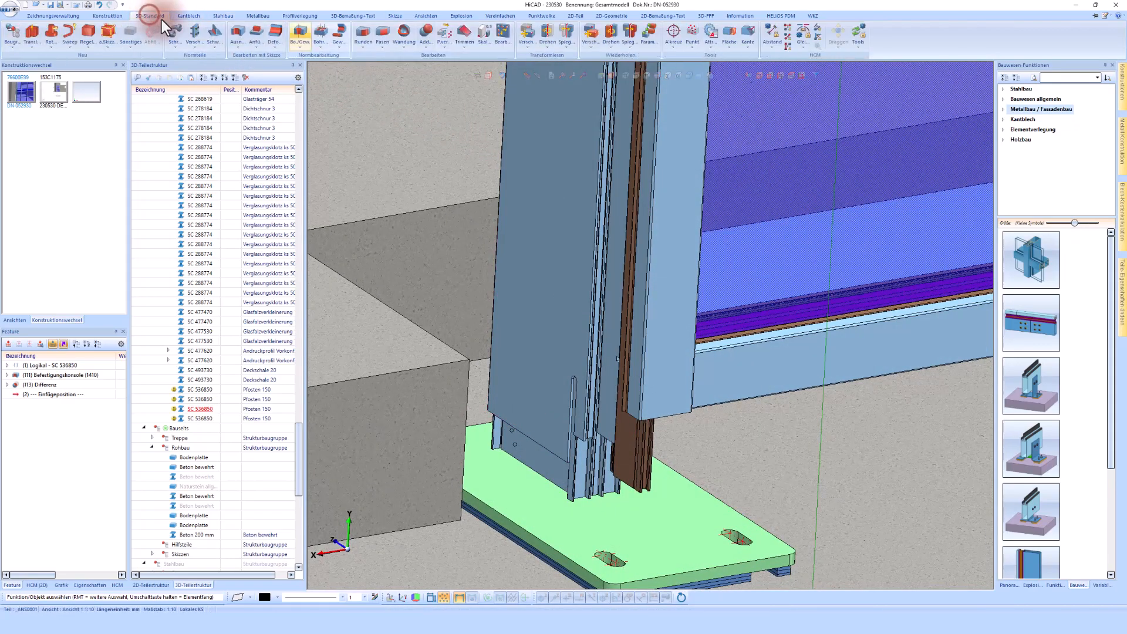
{"action": "left_click", "coordinate": [193, 30]}
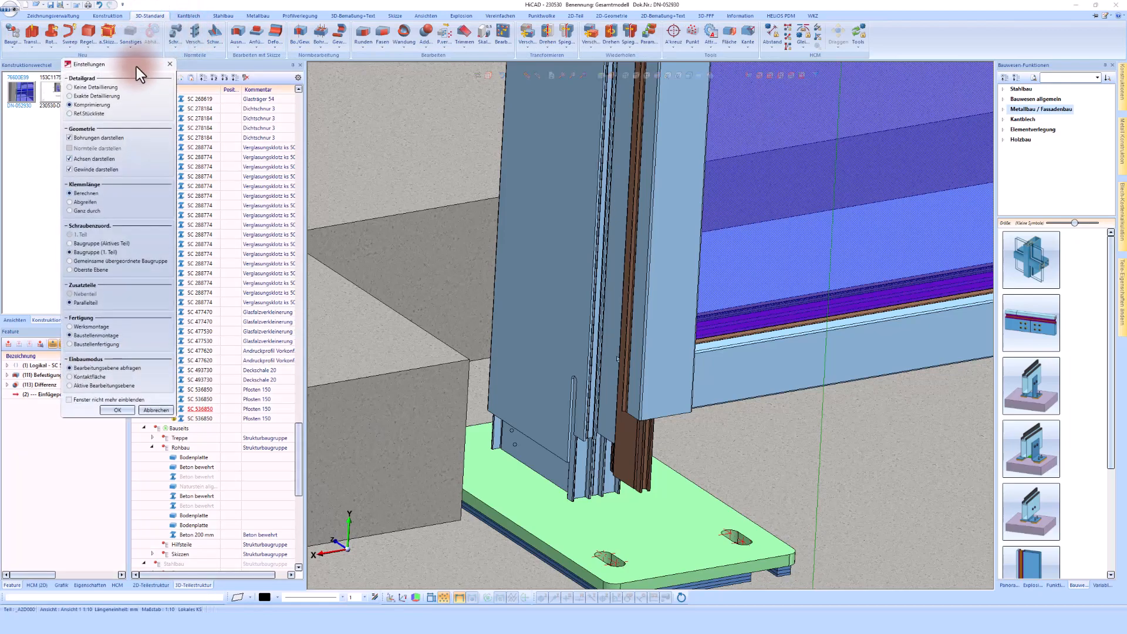
{"action": "left_click", "coordinate": [87, 96]}
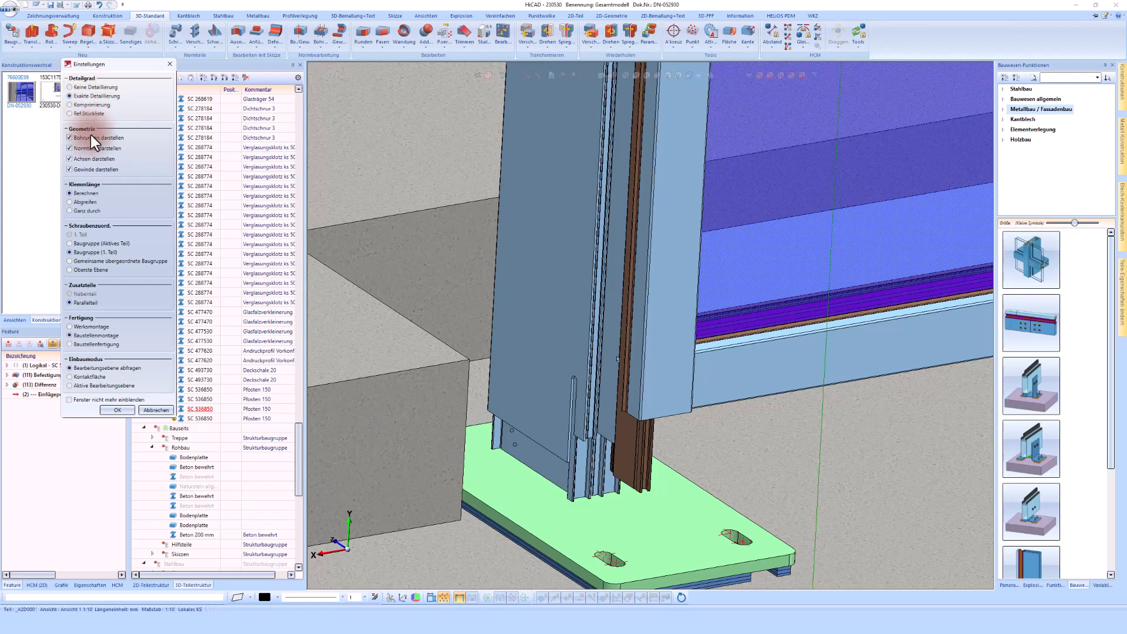
{"action": "left_click", "coordinate": [114, 411]}
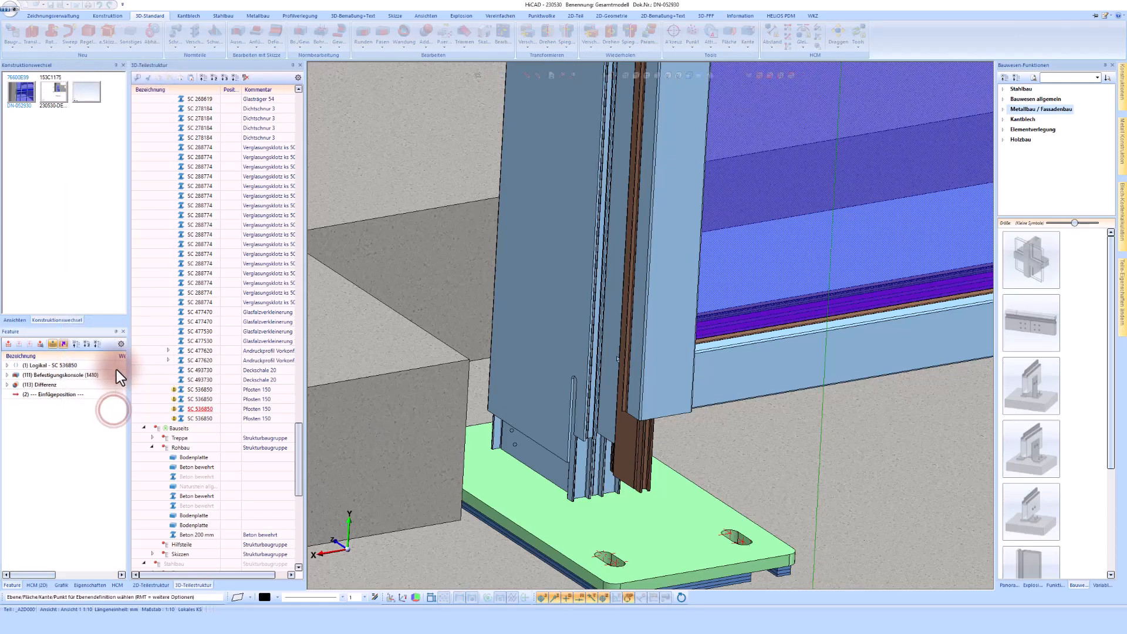
Start a bolted connection, accept the standard-part settings, and pick the fourth post's bracket area
{"action": "left_click", "coordinate": [195, 30]}
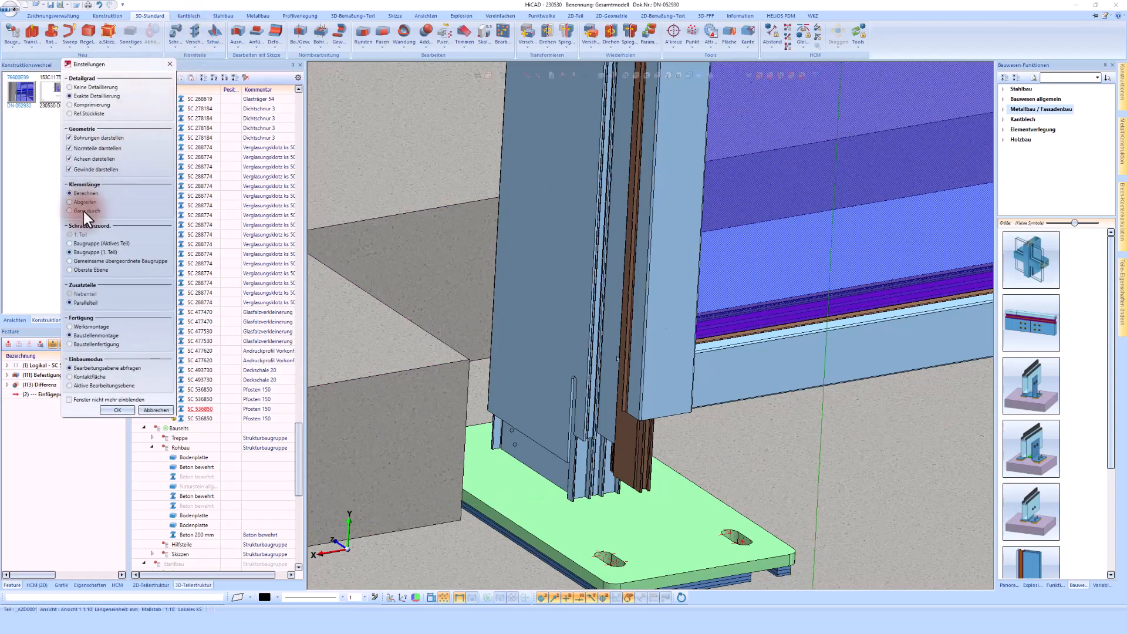
{"action": "left_click", "coordinate": [123, 409]}
{"action": "left_click", "coordinate": [511, 407]}
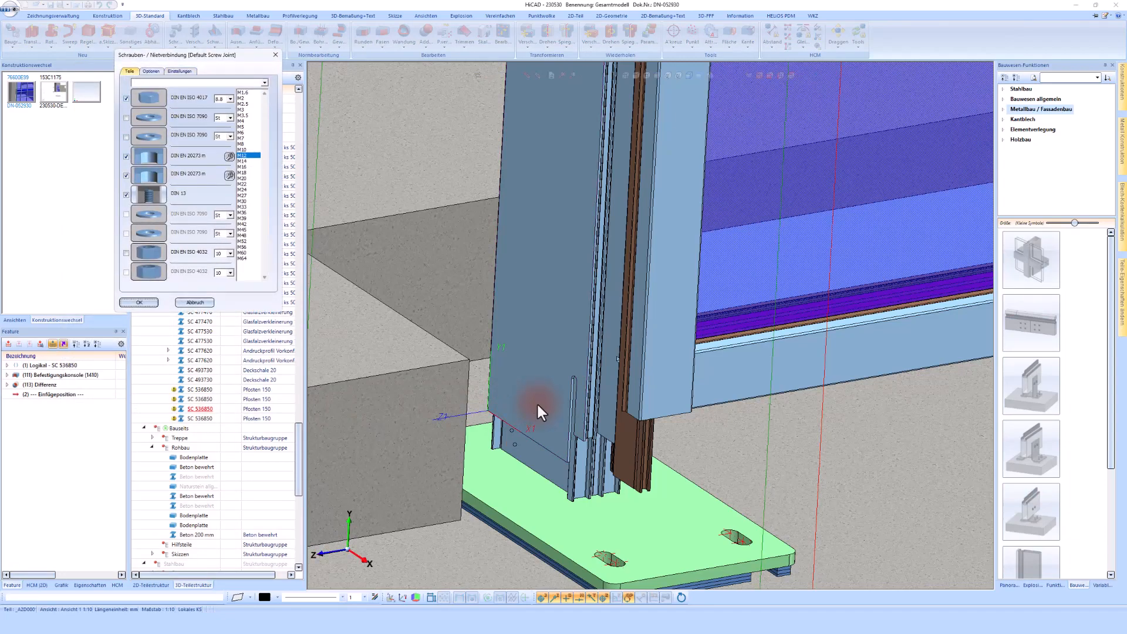
Configure the bolt set with DIN EN ISO 7090 washers on both sides and only one DIN EN ISO 4032 nut
{"action": "left_click", "coordinate": [126, 253]}
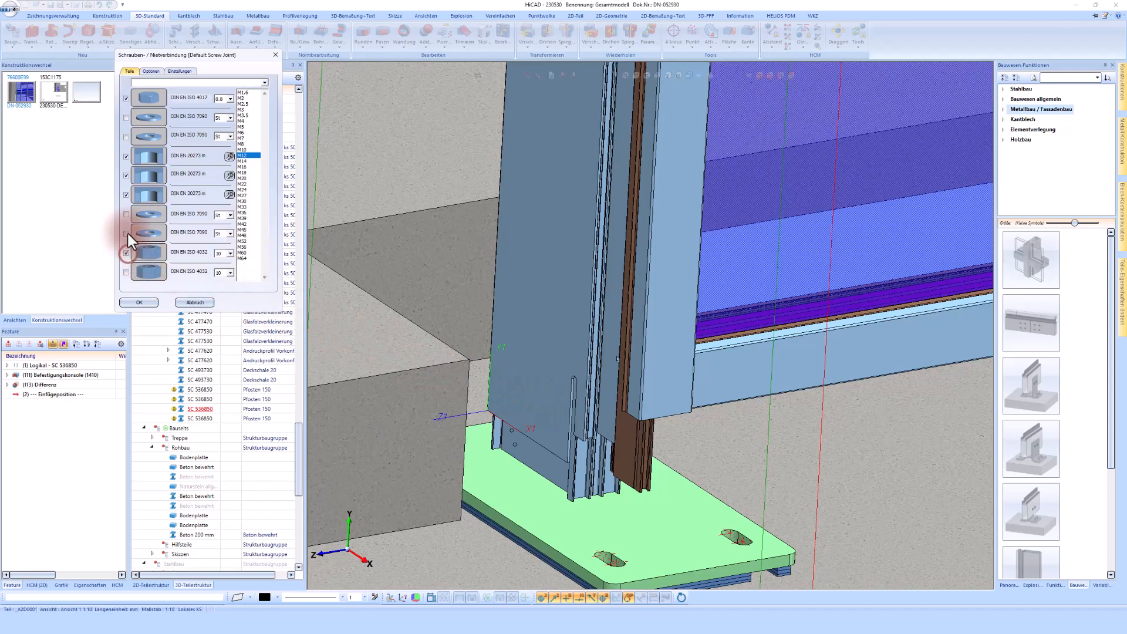
{"action": "left_click", "coordinate": [127, 214]}
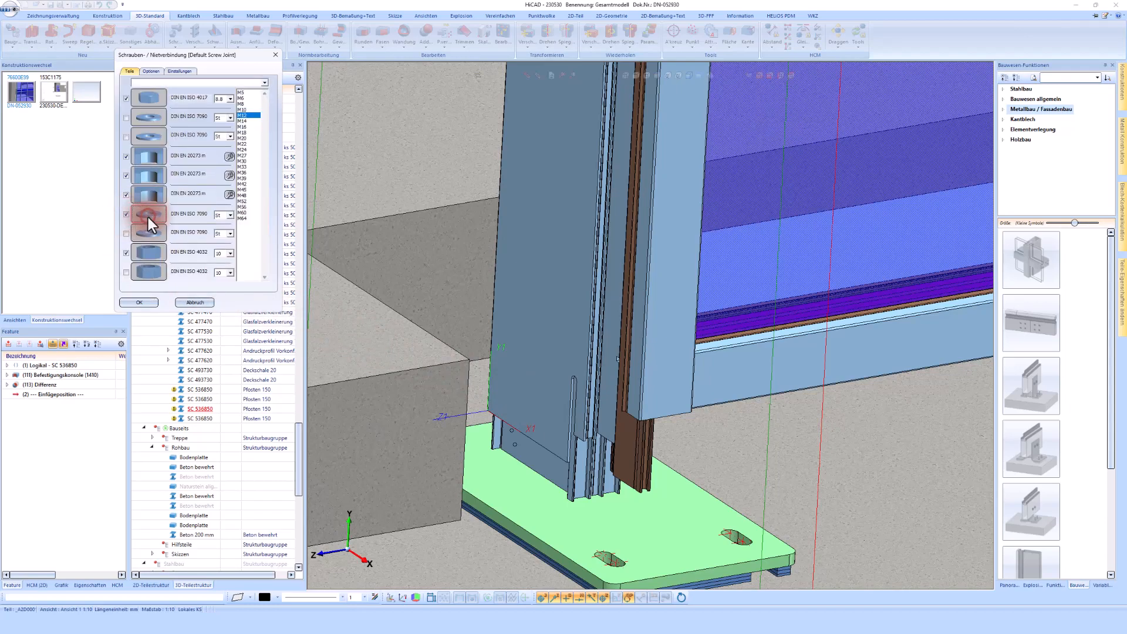
{"action": "left_click", "coordinate": [148, 216]}
{"action": "double_click", "coordinate": [238, 262]}
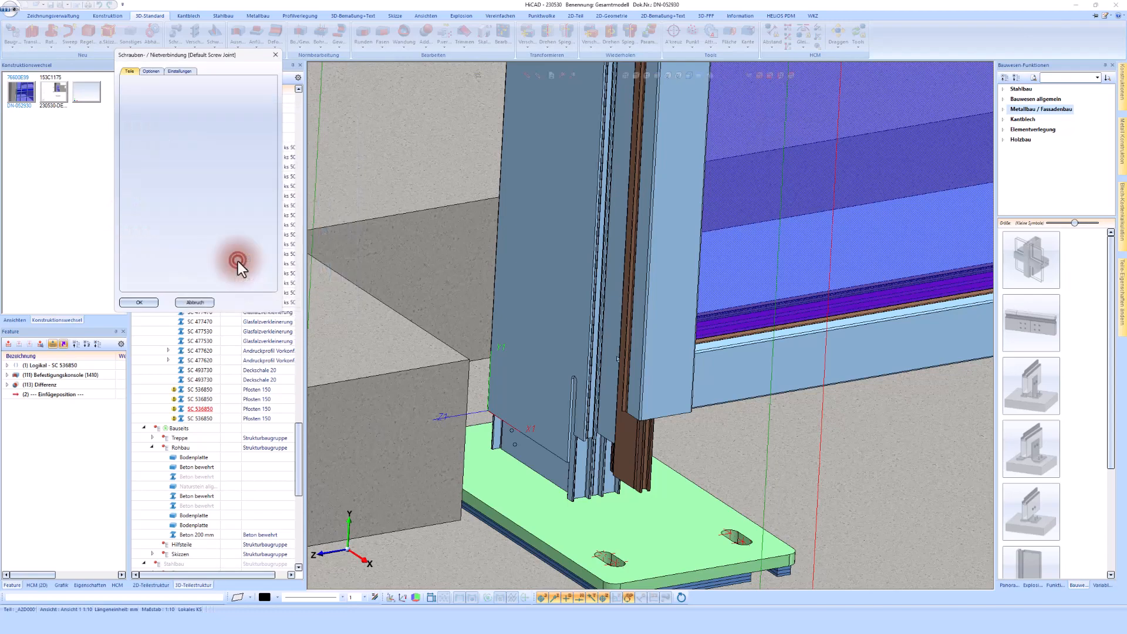
{"action": "left_click", "coordinate": [124, 137]}
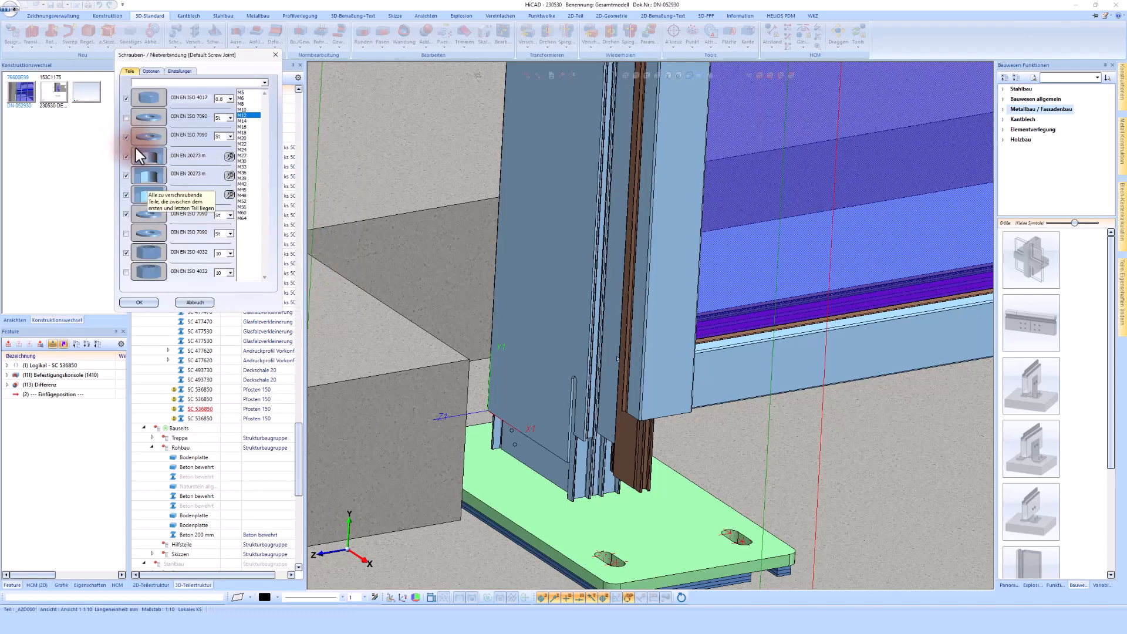
{"action": "left_click", "coordinate": [144, 156]}
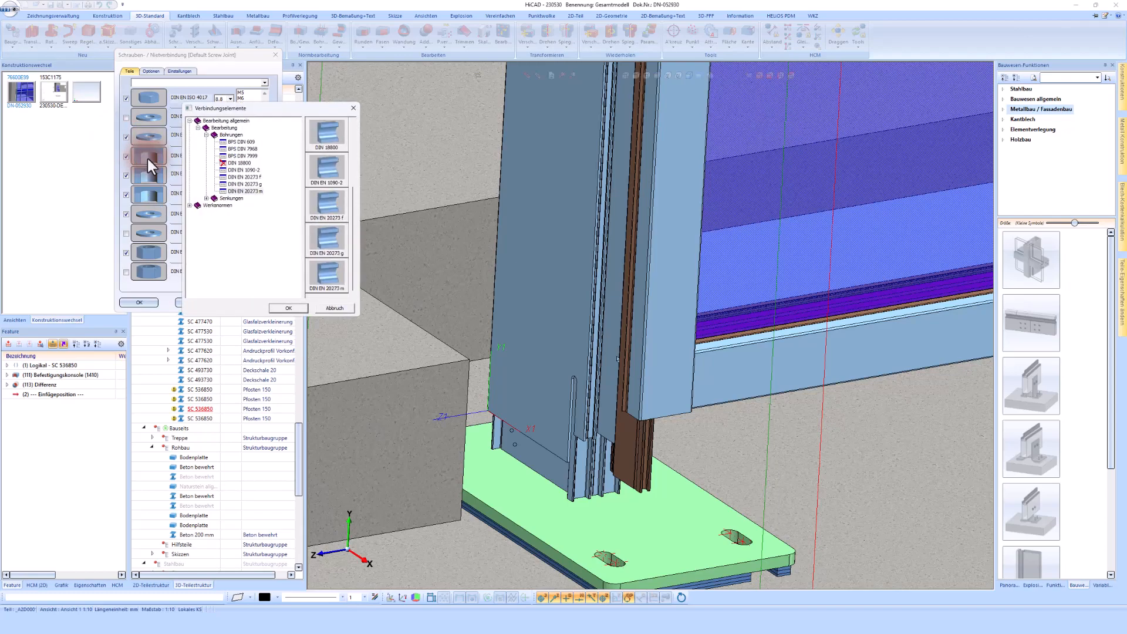
{"action": "left_click", "coordinate": [324, 311]}
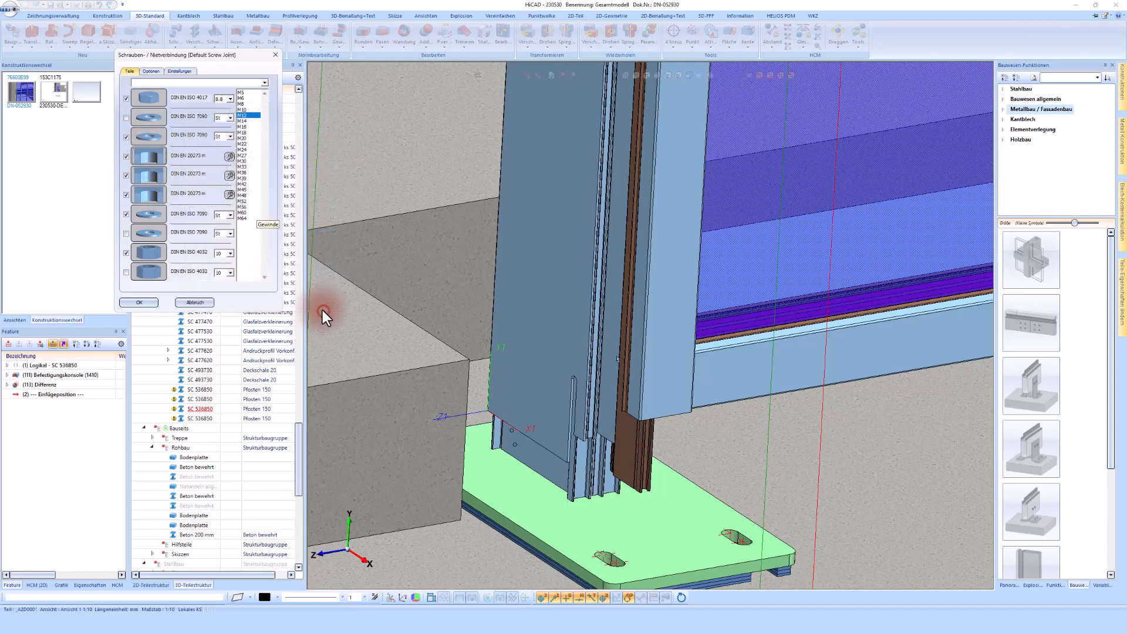
Check the hole settings for the DIN EN 20273 m clearance holes and accept the bolt configuration
{"action": "left_click", "coordinate": [230, 157]}
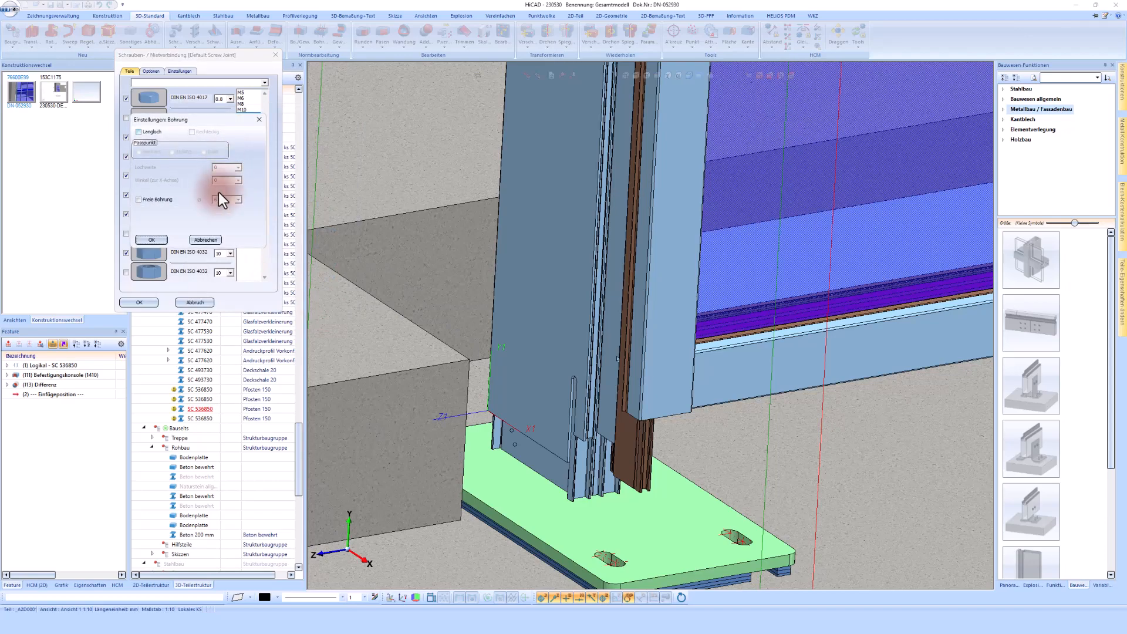
{"action": "left_click", "coordinate": [204, 241]}
{"action": "left_click", "coordinate": [141, 303]}
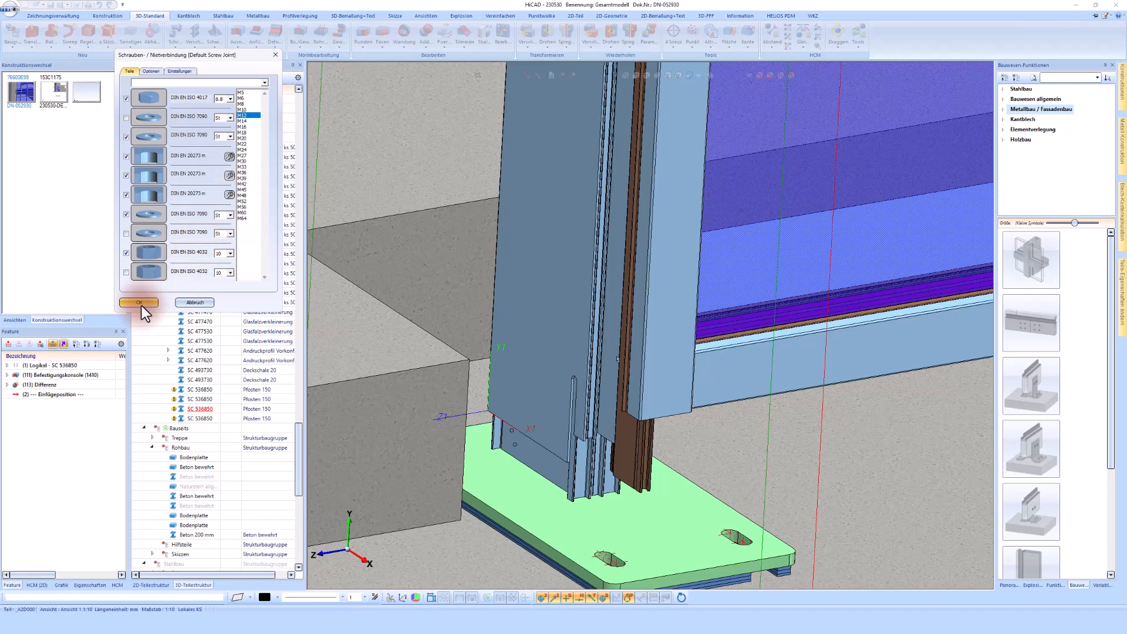
{"action": "left_click", "coordinate": [141, 304]}
Select the post and bracket parts to bolt together and confirm drilling holes in referenced parts
{"action": "left_click", "coordinate": [515, 402]}
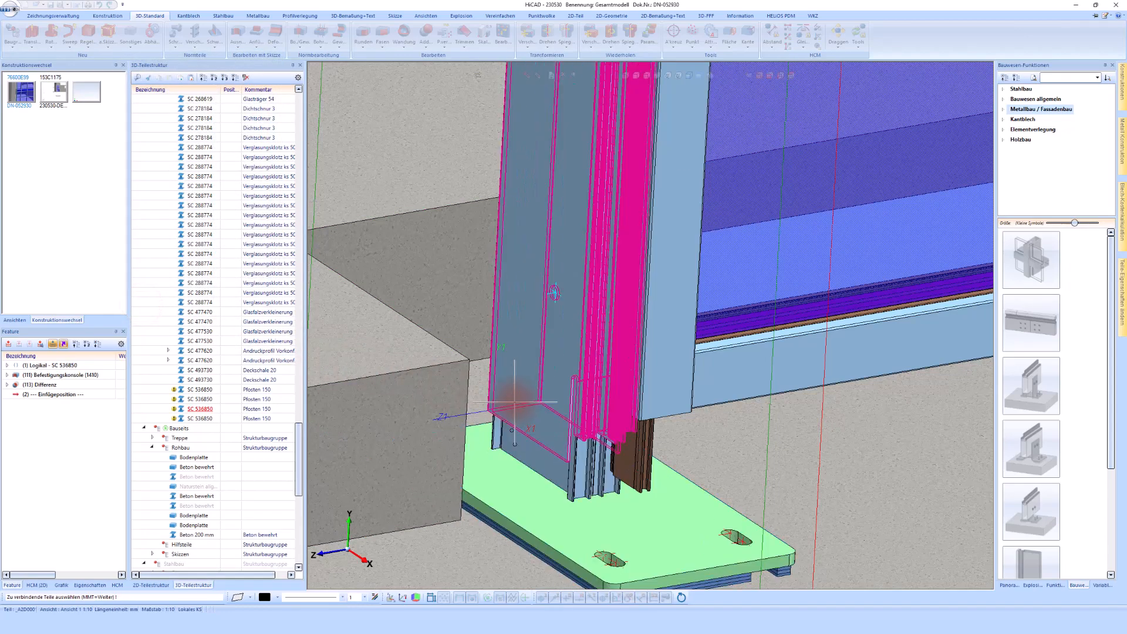
{"action": "left_click", "coordinate": [500, 427]}
{"action": "left_click", "coordinate": [516, 392]}
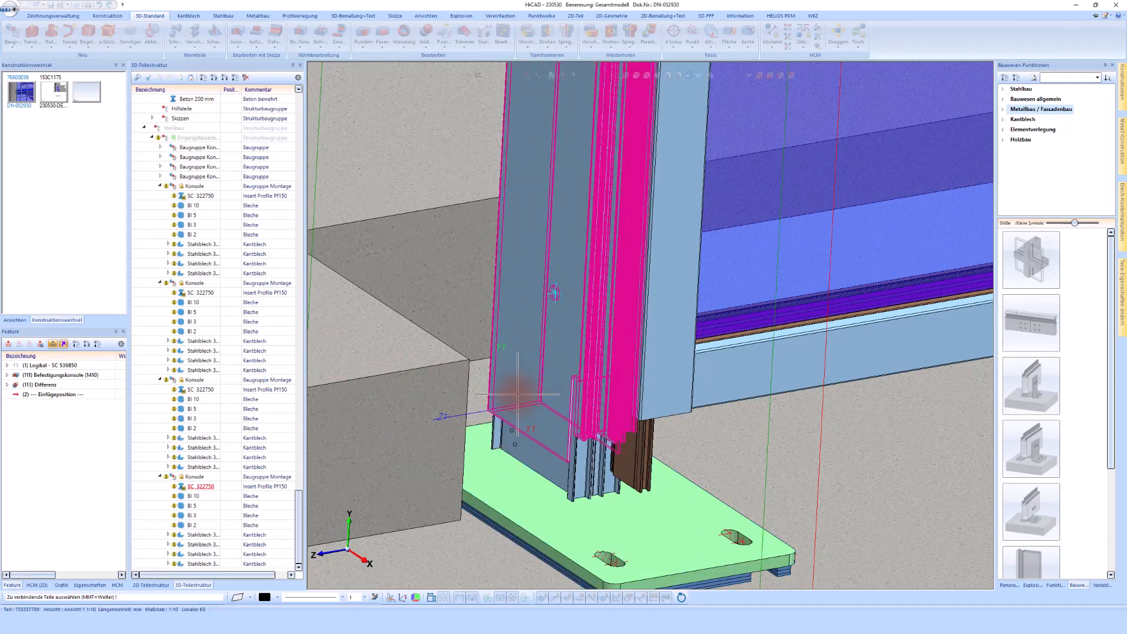
{"action": "middle_click", "coordinate": [516, 392]}
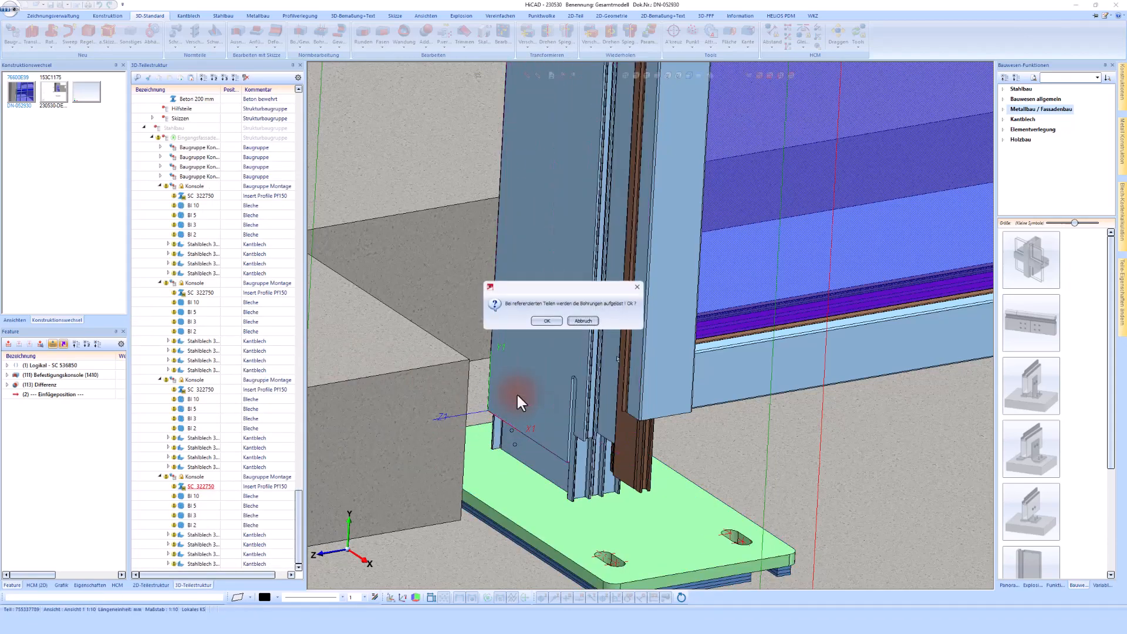
{"action": "left_click", "coordinate": [546, 322]}
Place two bolts through the post and bracket with a 50 mm grid offset
{"action": "scroll", "coordinate": [565, 336], "scroll_direction": "up", "scroll_amount": 5}
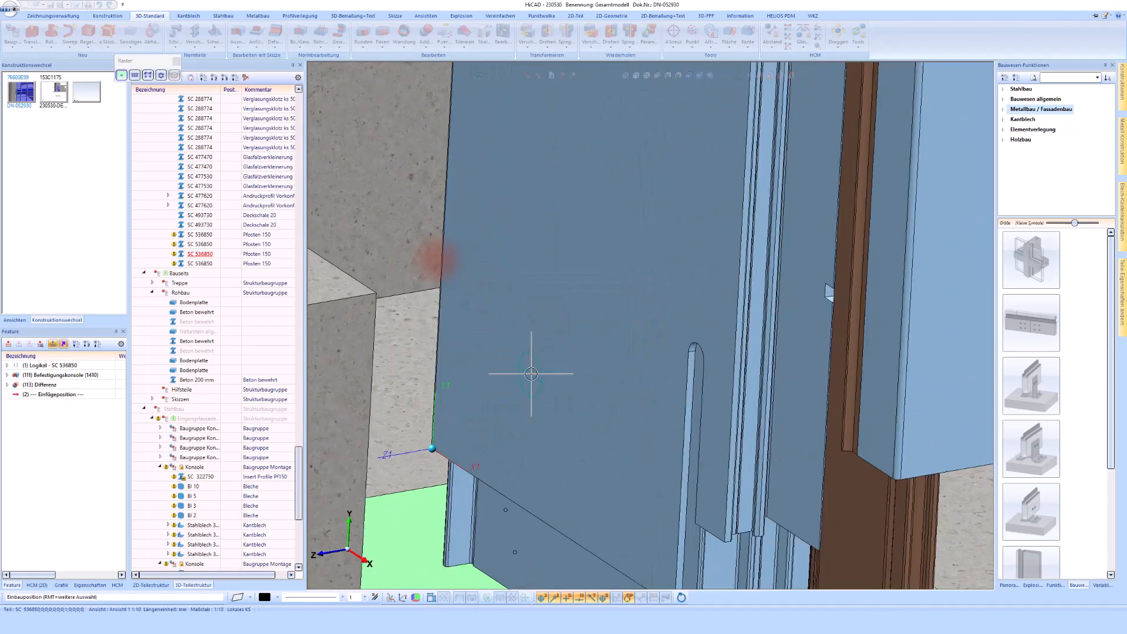
{"action": "left_click", "coordinate": [133, 76]}
{"action": "scroll", "coordinate": [545, 303], "scroll_direction": "down", "scroll_amount": 2}
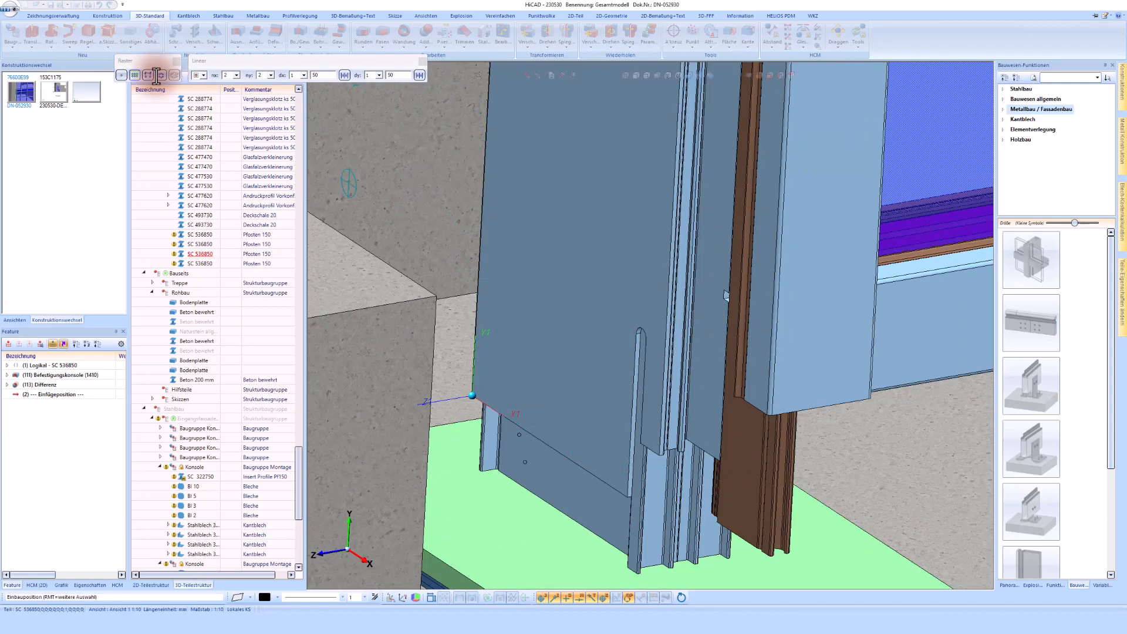
{"action": "left_click", "coordinate": [270, 75]}
{"action": "left_click", "coordinate": [259, 84]}
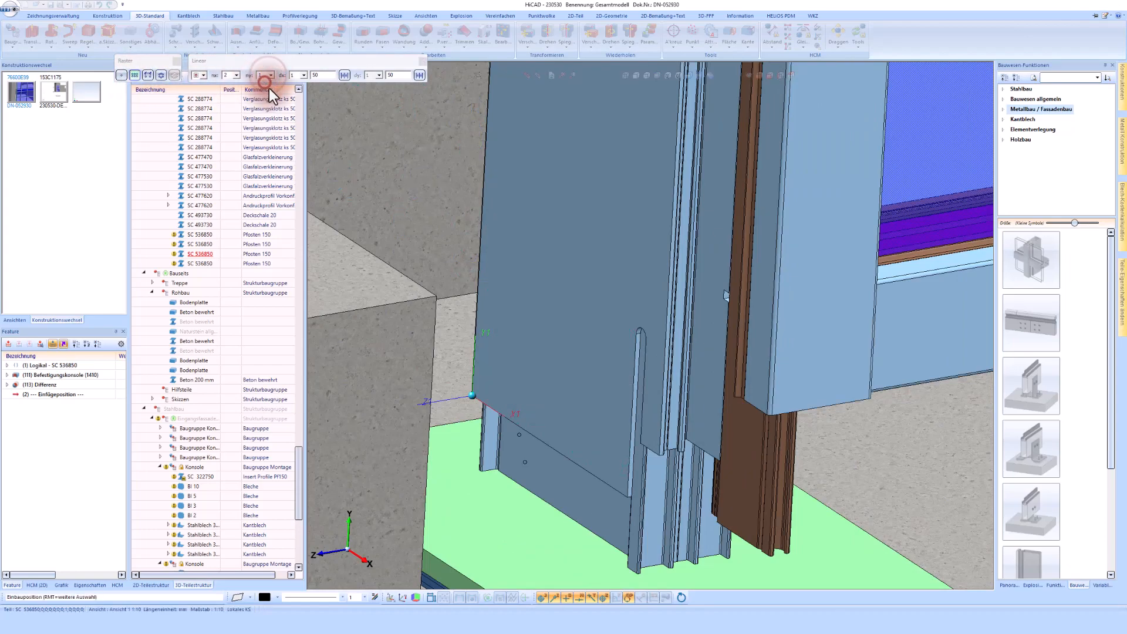
{"action": "scroll", "coordinate": [553, 405], "scroll_direction": "up", "scroll_amount": 1}
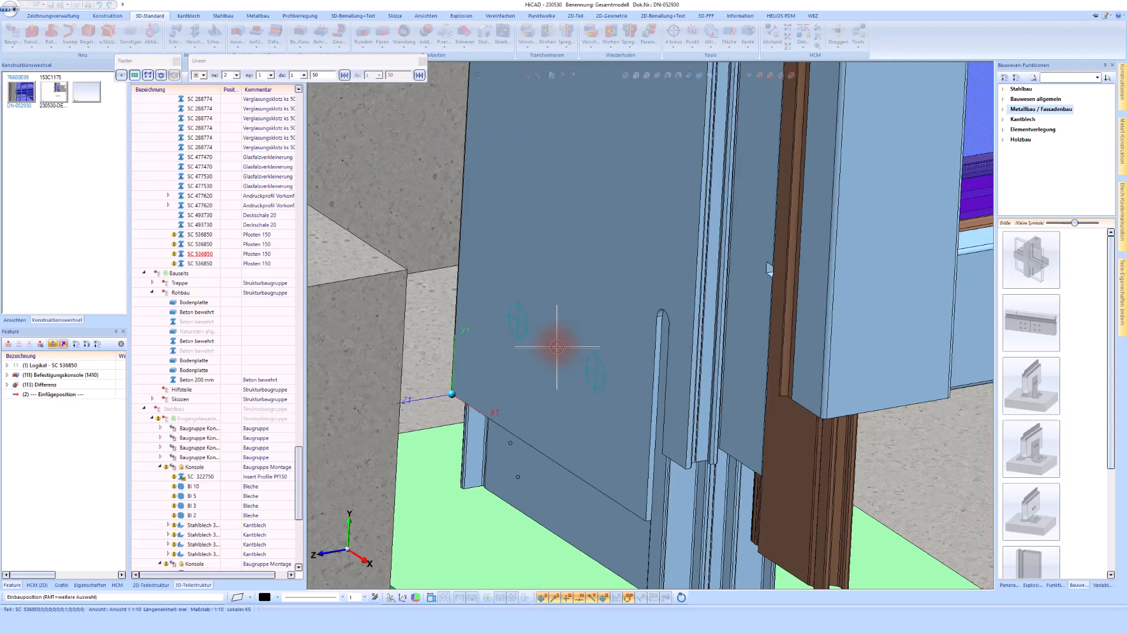
{"action": "type", "text": "R"}
{"action": "key", "text": "Return"}
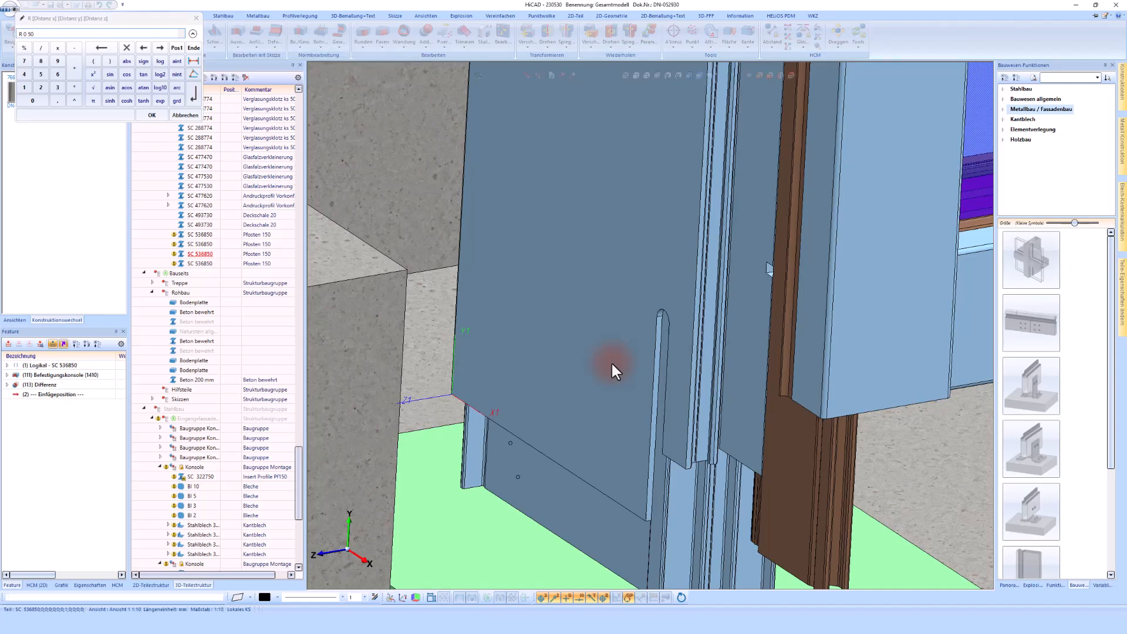
{"action": "key", "text": "Return"}
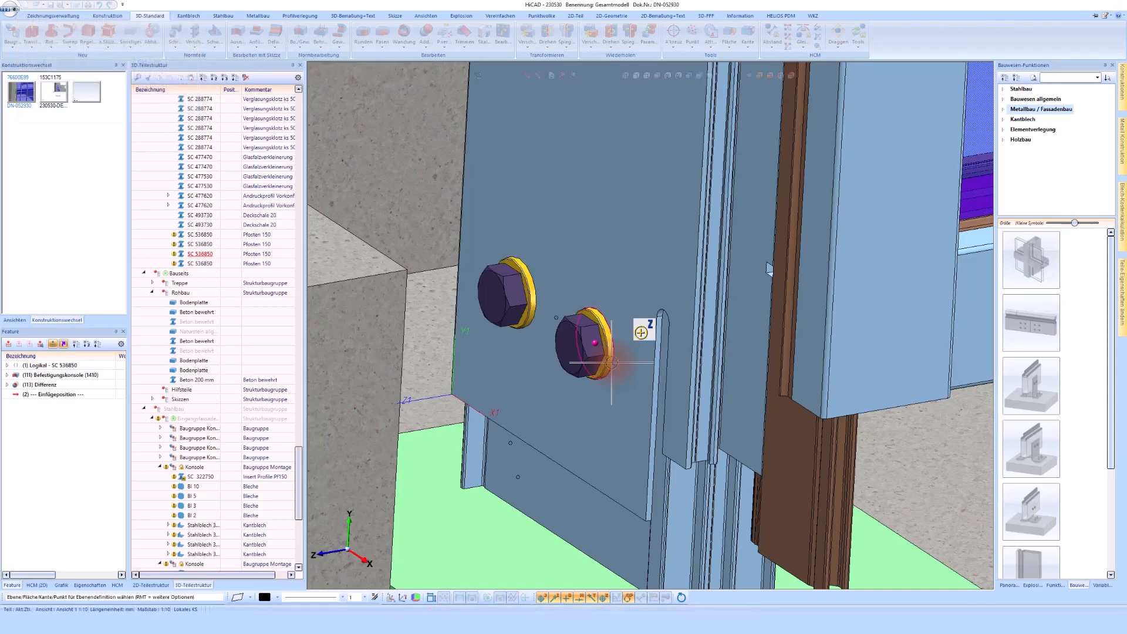
{"action": "left_click", "coordinate": [553, 429]}
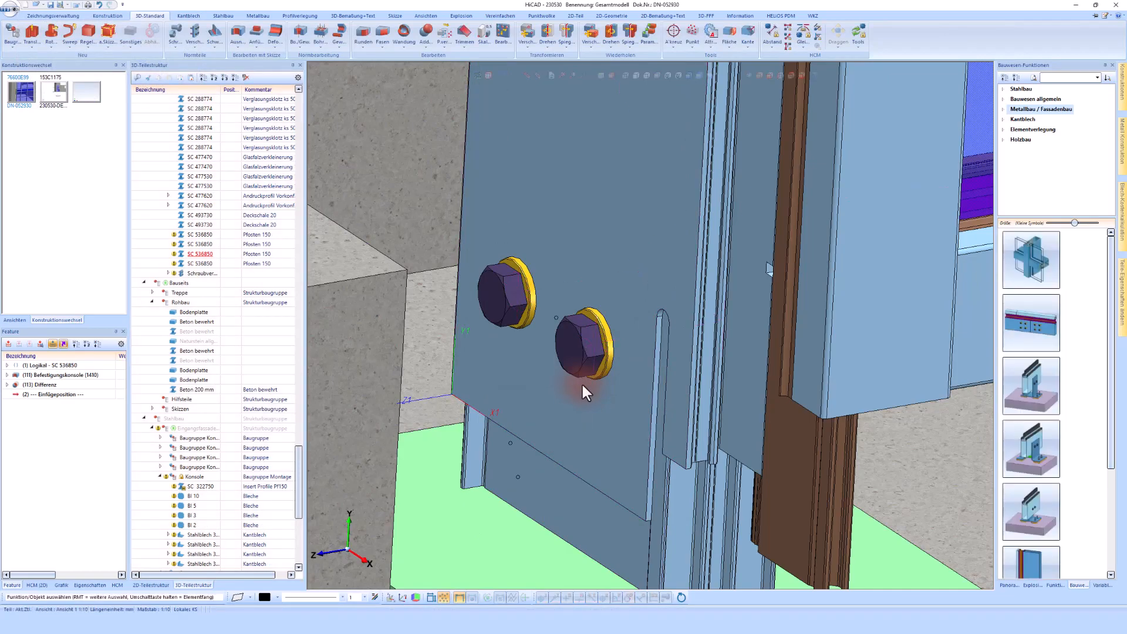
Move the new bolted connection into the fourth bracket's assembly in the structure tree
{"action": "mouse_move", "coordinate": [206, 275]}
{"action": "left_mouse_down"}
{"action": "mouse_move", "coordinate": [186, 399]}
{"action": "mouse_move", "coordinate": [198, 429]}
{"action": "left_mouse_up"}
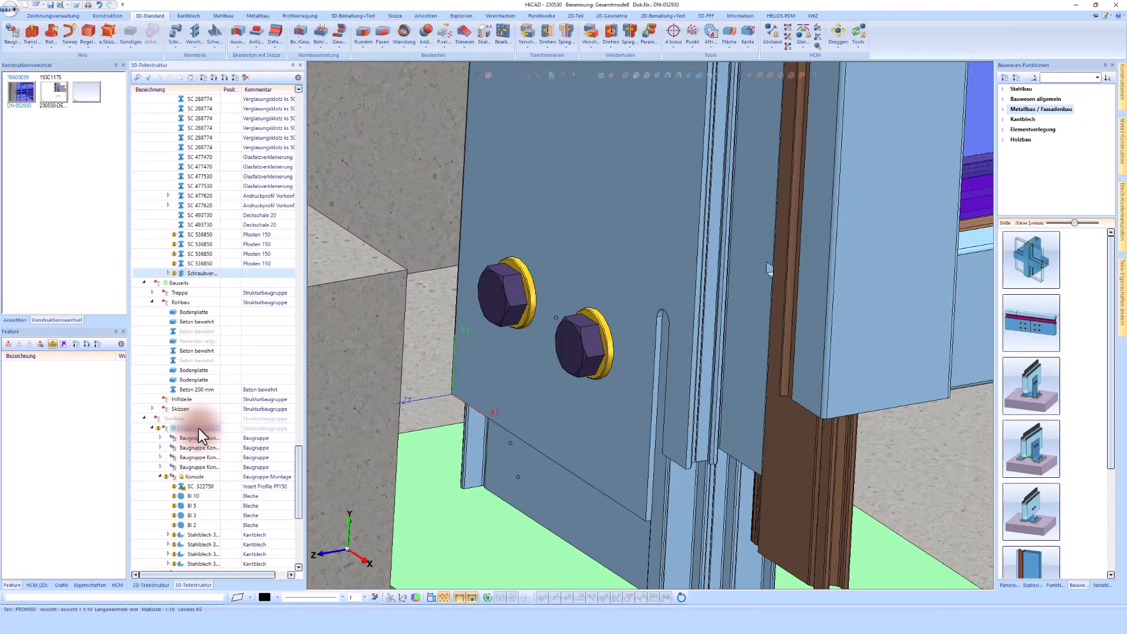
{"action": "scroll", "coordinate": [535, 398], "scroll_direction": "down", "scroll_amount": 2}
{"action": "scroll", "coordinate": [585, 403], "scroll_direction": "up", "scroll_amount": 2}
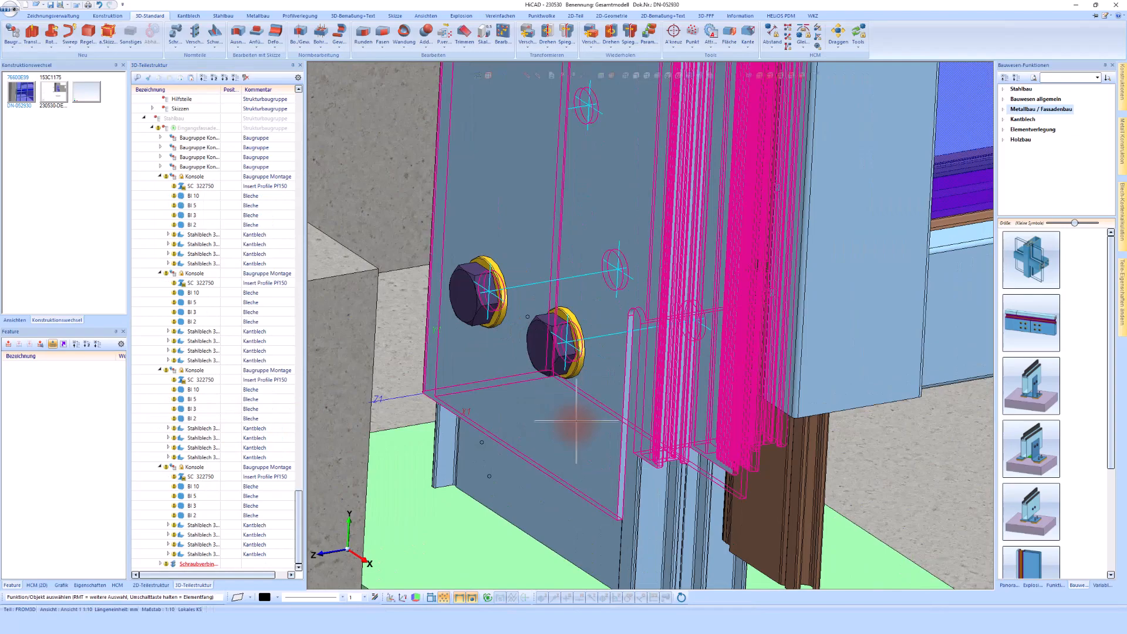
{"action": "scroll", "coordinate": [576, 423], "scroll_direction": "down", "scroll_amount": 1}
{"action": "left_click", "coordinate": [575, 434]}
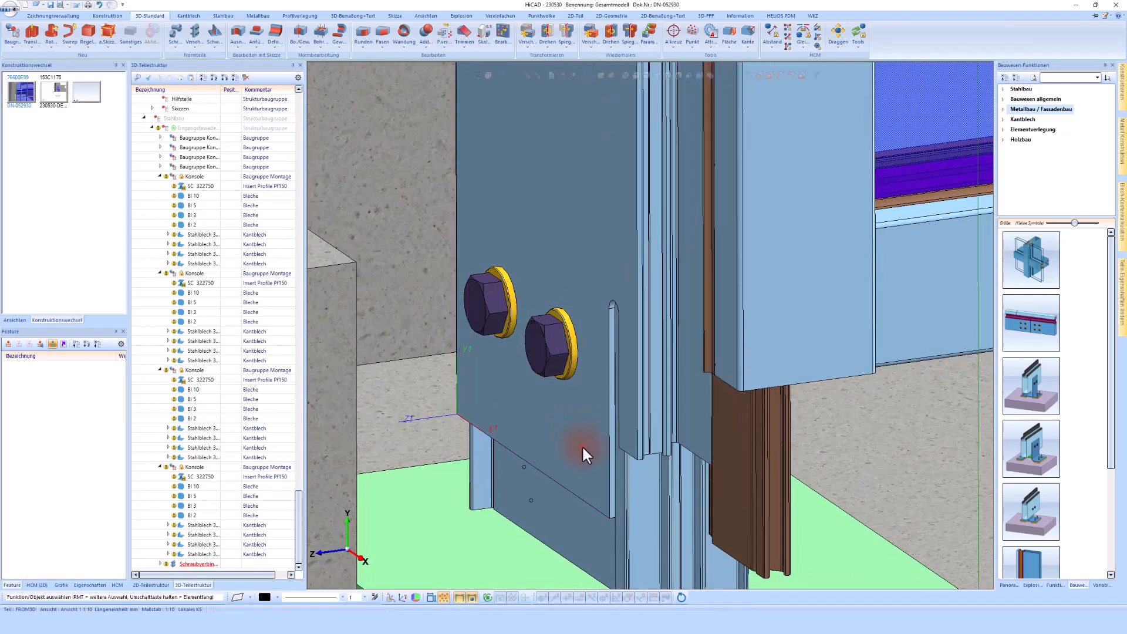
Show the drilled post on its own to inspect the bolt holes, then return to the full model
{"action": "left_click", "coordinate": [536, 75]}
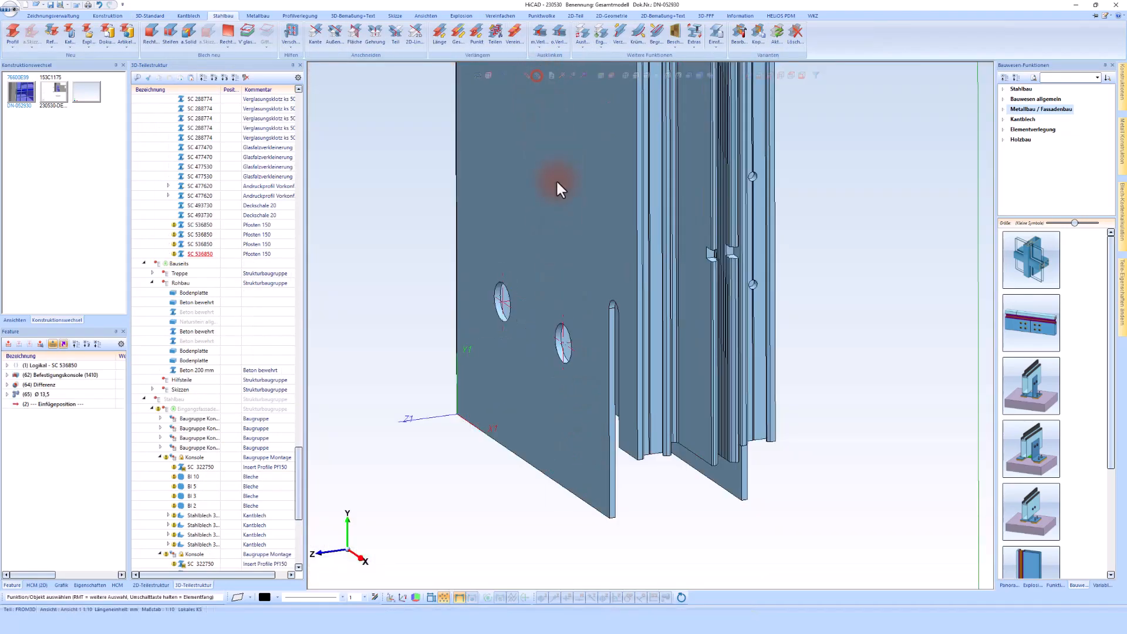
{"action": "scroll", "coordinate": [576, 289], "scroll_direction": "down", "scroll_amount": 1}
{"action": "middle_click_drag", "start_coordinate": [576, 288], "coordinate": [618, 281]}
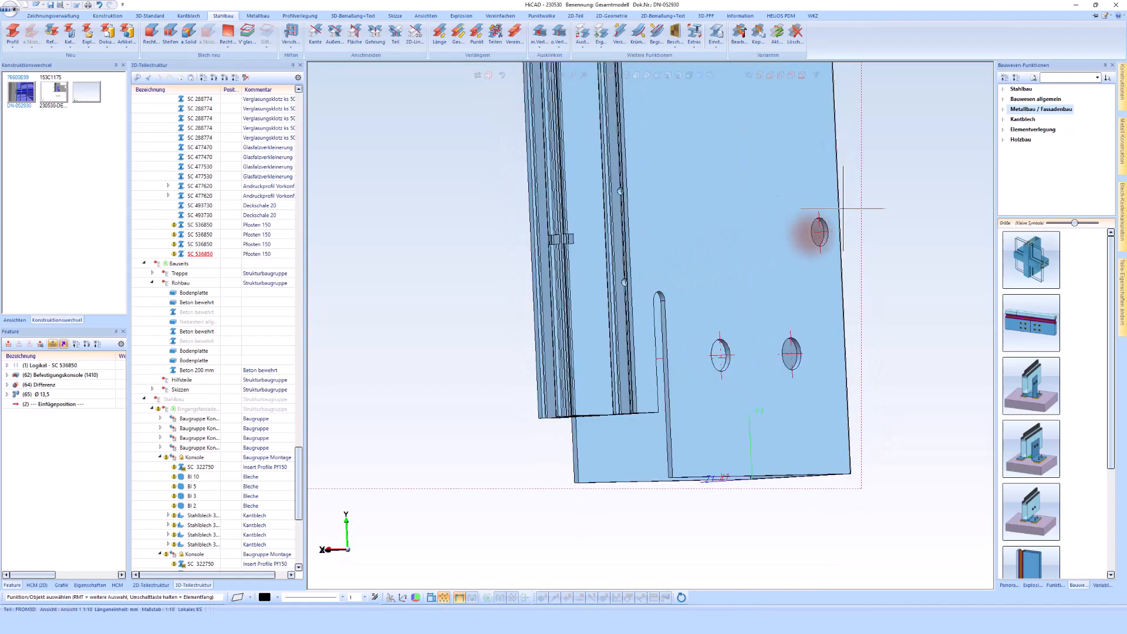
{"action": "middle_click_drag", "start_coordinate": [818, 232], "coordinate": [645, 75]}
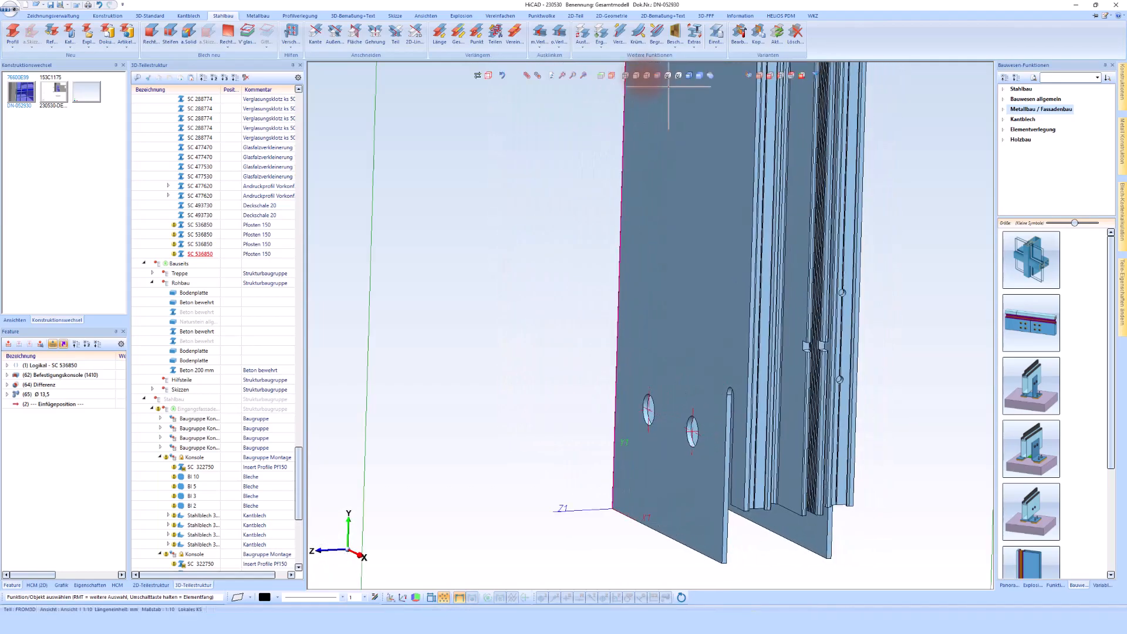
{"action": "left_click", "coordinate": [525, 75]}
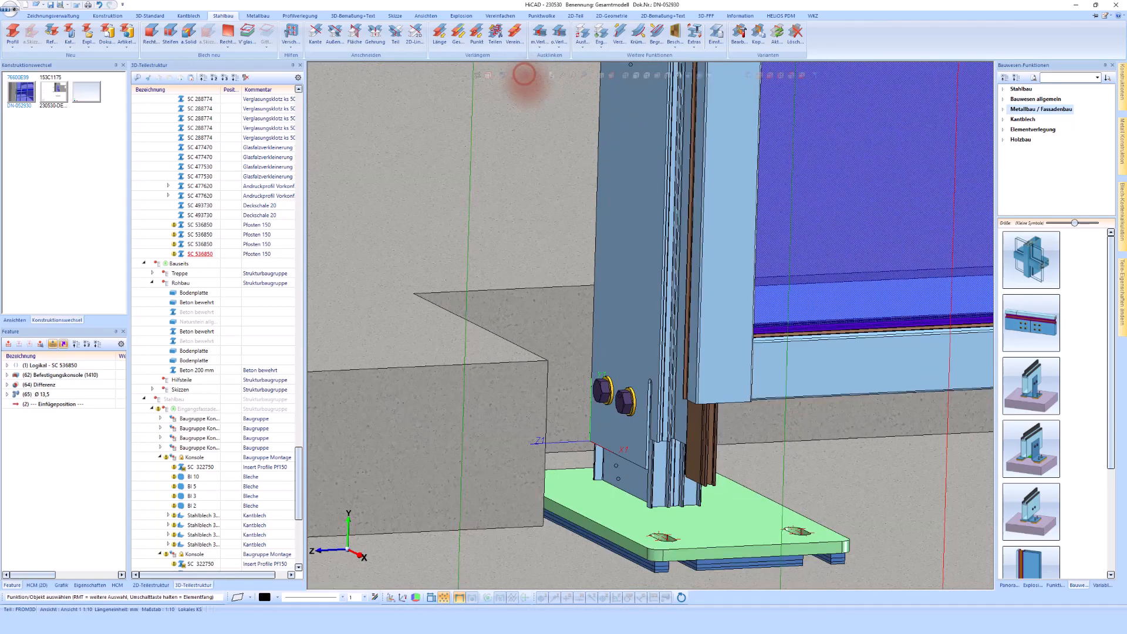
Review the post brackets along the stair from a wider view
{"action": "scroll", "coordinate": [583, 335], "scroll_direction": "down", "scroll_amount": 7}
{"action": "right_click", "coordinate": [618, 446]}
{"action": "left_click", "coordinate": [677, 450]}
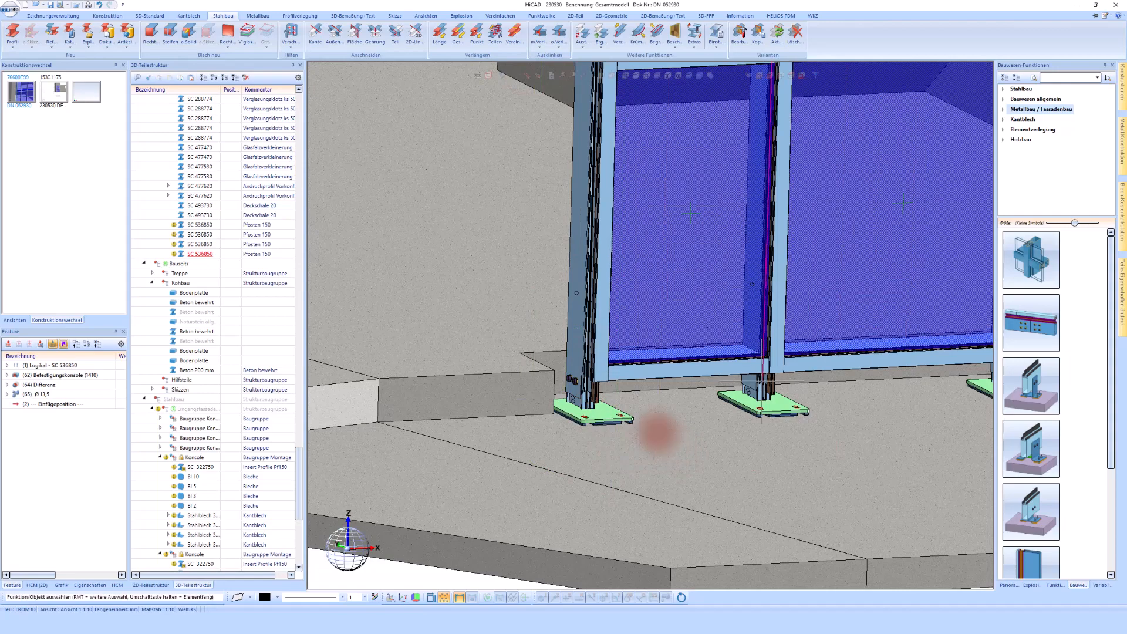
{"action": "left_click", "coordinate": [148, 16]}
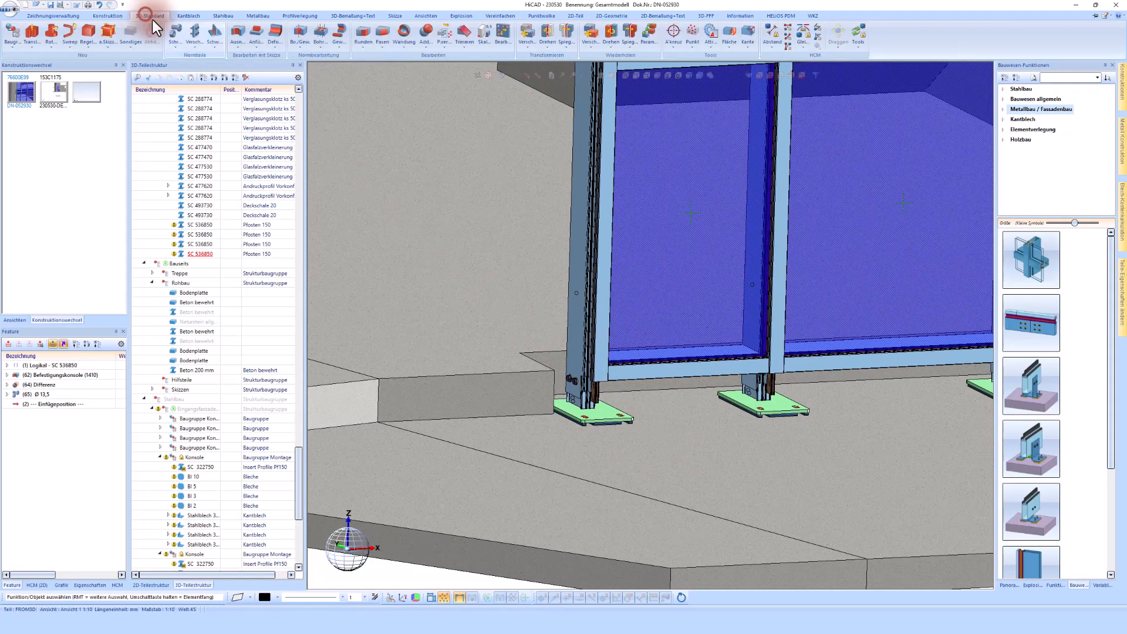
{"action": "left_click", "coordinate": [194, 45]}
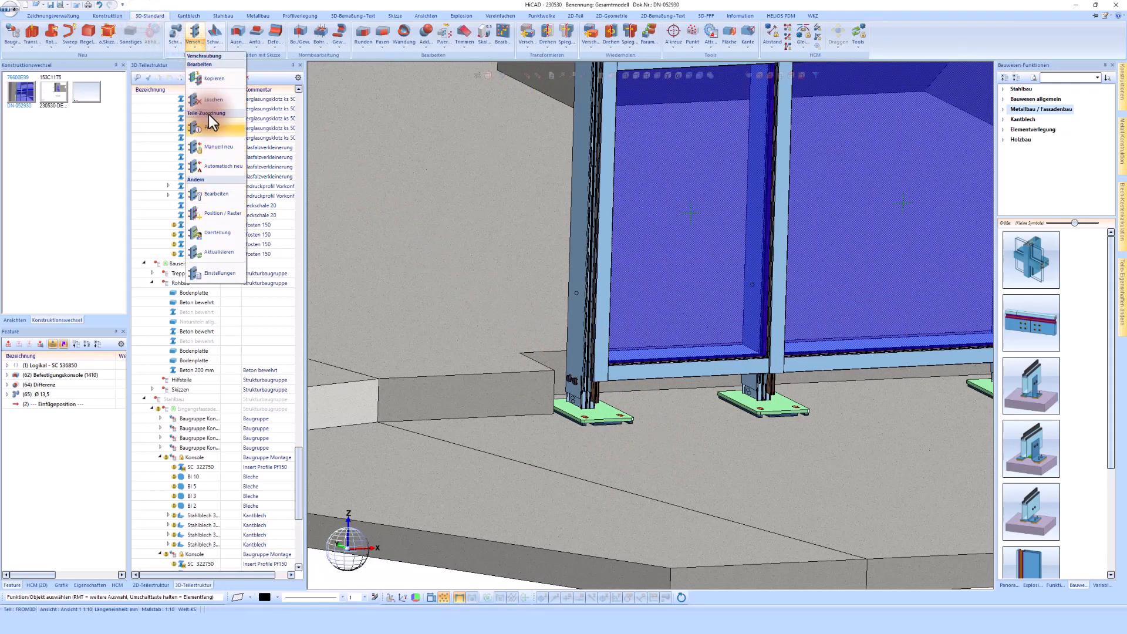
{"action": "left_click", "coordinate": [828, 409]}
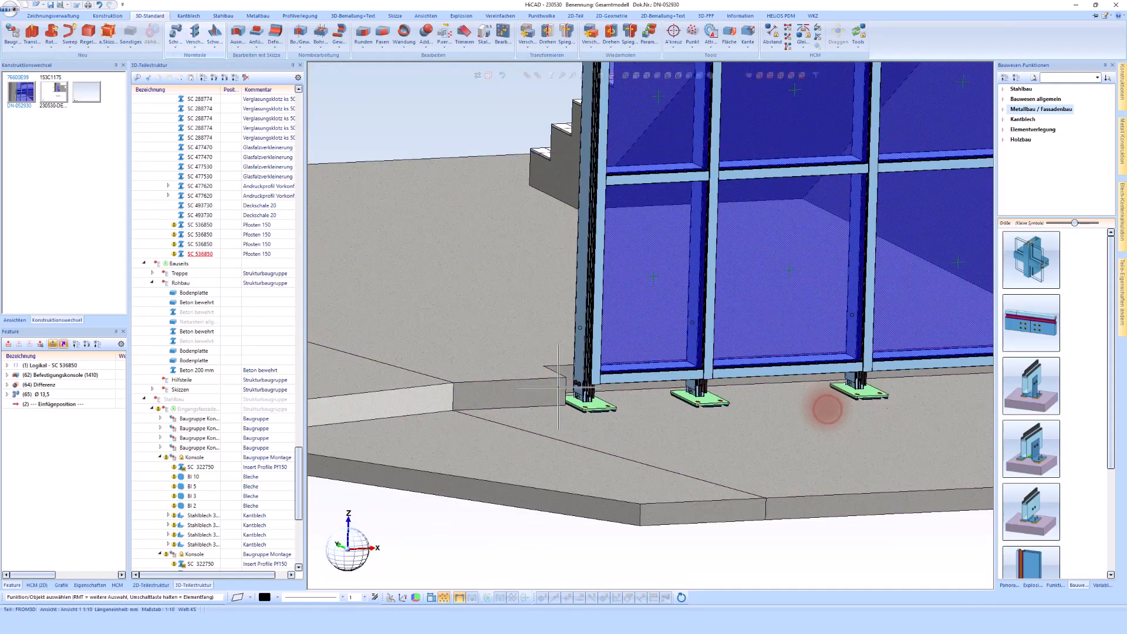
{"action": "scroll", "coordinate": [442, 393], "scroll_direction": "up", "scroll_amount": 4}
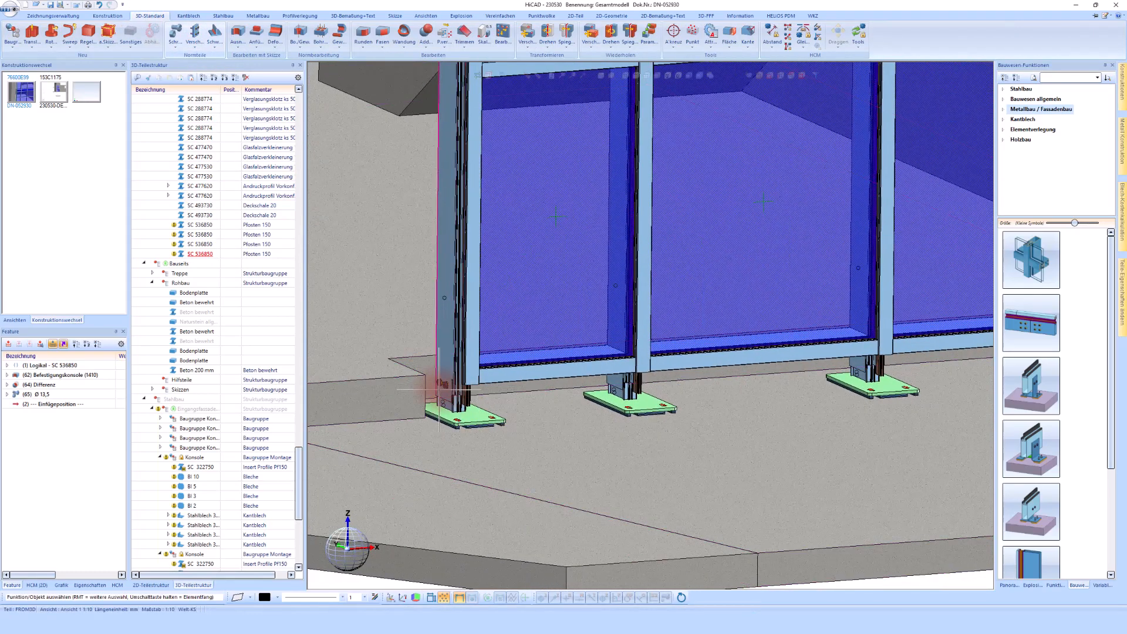
{"action": "left_click", "coordinate": [459, 387]}
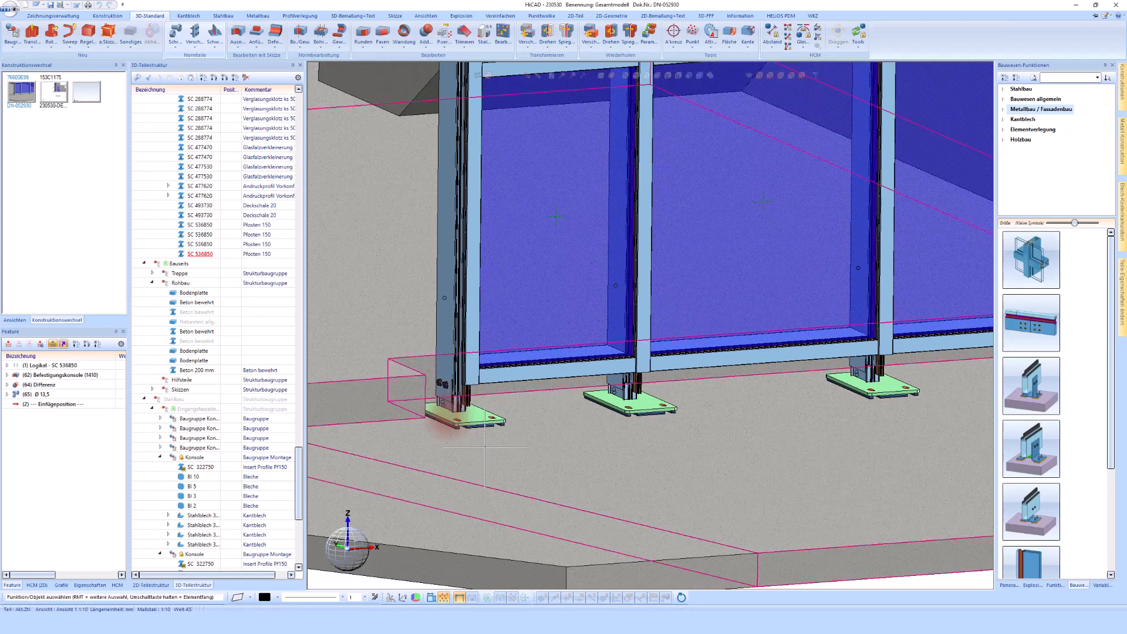
{"action": "scroll", "coordinate": [449, 416], "scroll_direction": "down", "scroll_amount": 5}
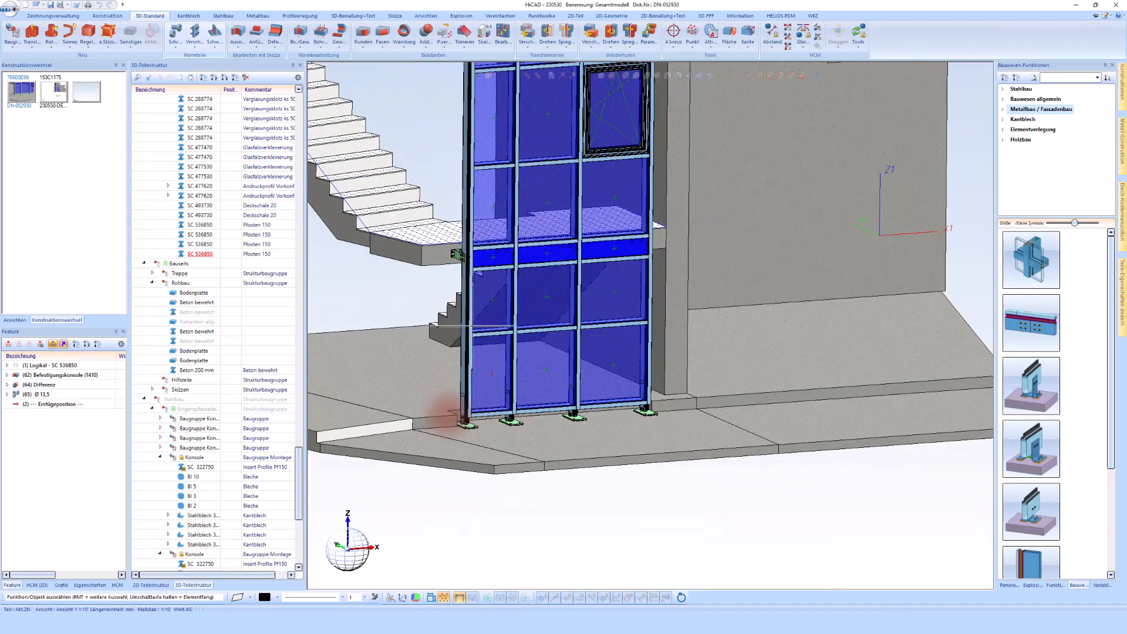
Collapse the part structure tree down to the main assembly
{"action": "left_click", "coordinate": [203, 78]}
{"action": "left_click", "coordinate": [166, 110]}
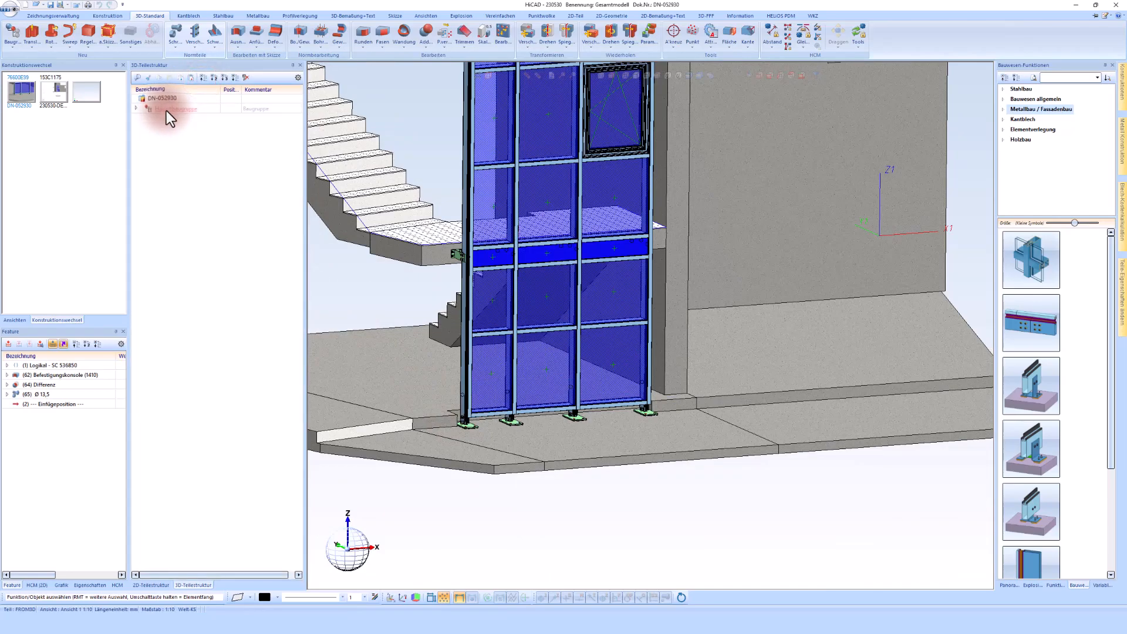
{"action": "right_click", "coordinate": [231, 155]}
{"action": "left_click", "coordinate": [298, 214]}
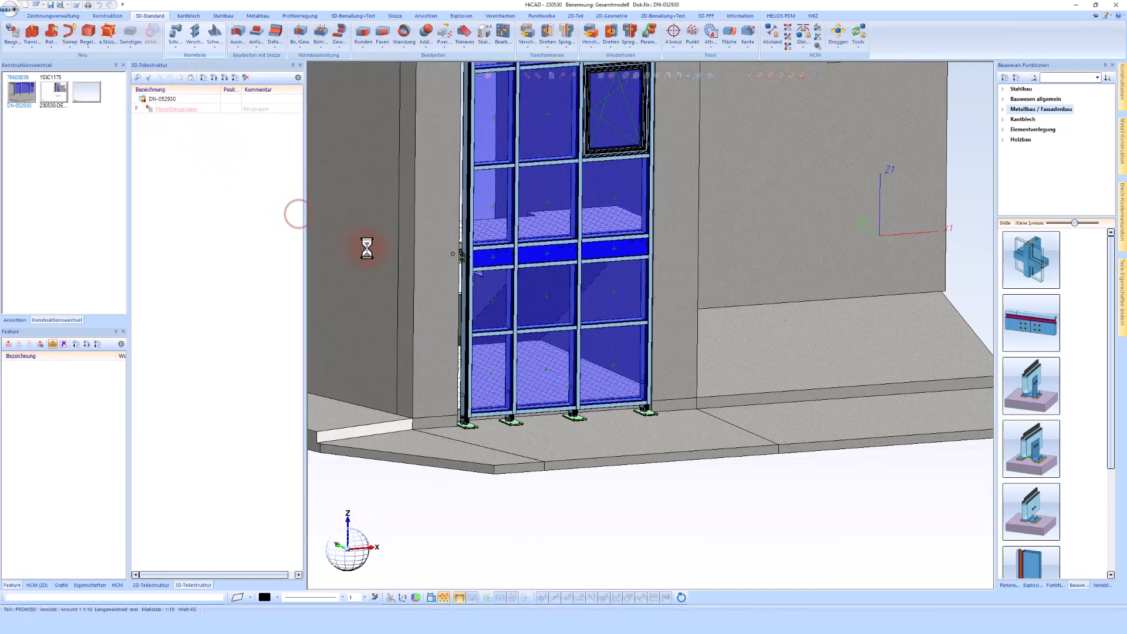
{"action": "scroll", "coordinate": [473, 298], "scroll_direction": "up", "scroll_amount": 3}
{"action": "middle_click_drag", "start_coordinate": [473, 299], "coordinate": [472, 301]}
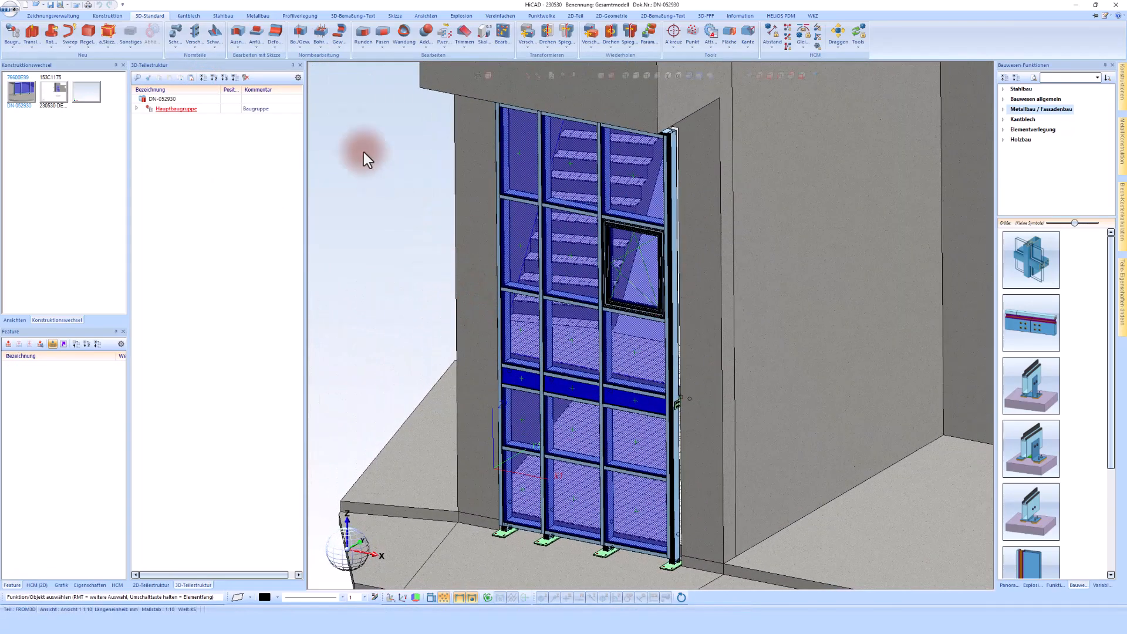
Transfer the HiCAD machining of the facade to Logikal
{"action": "left_click", "coordinate": [258, 16]}
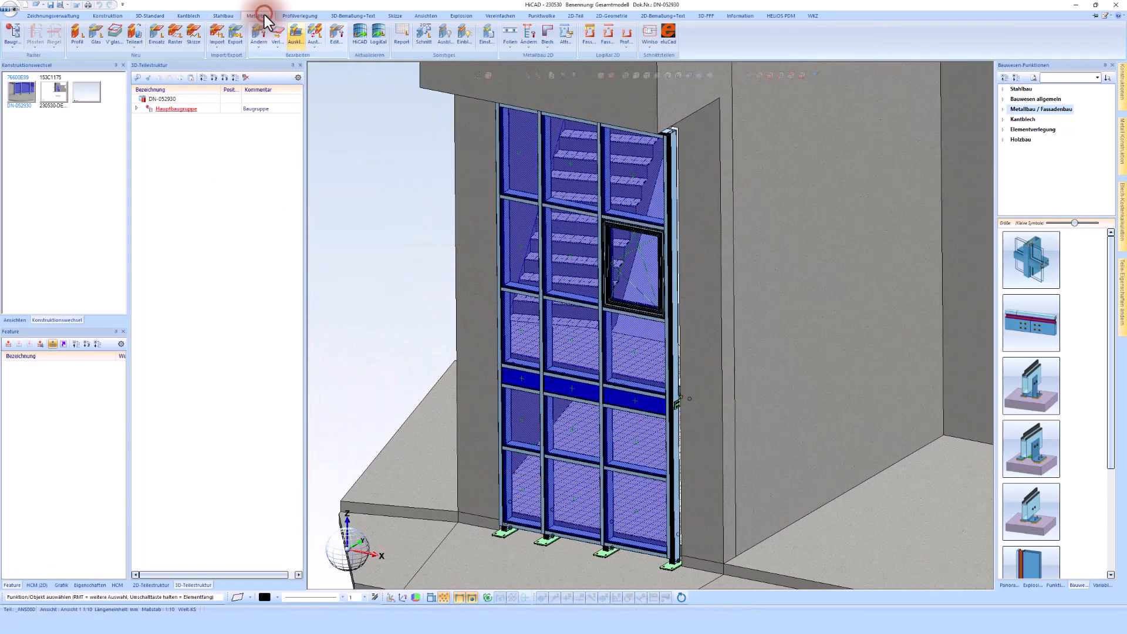
{"action": "left_click", "coordinate": [377, 33]}
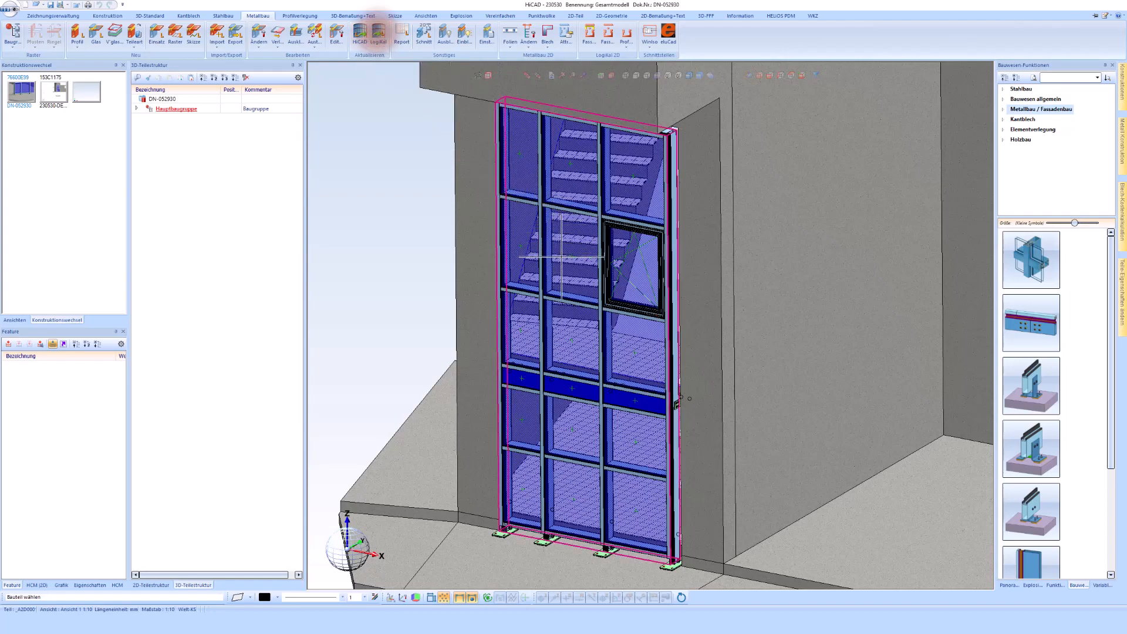
{"action": "left_click", "coordinate": [580, 262]}
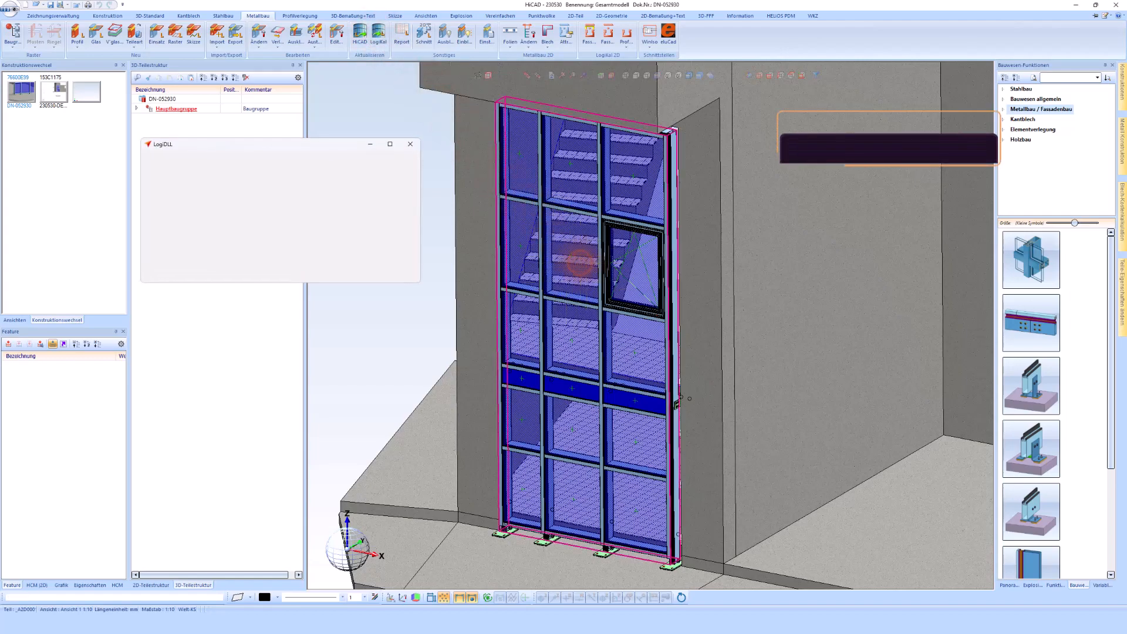
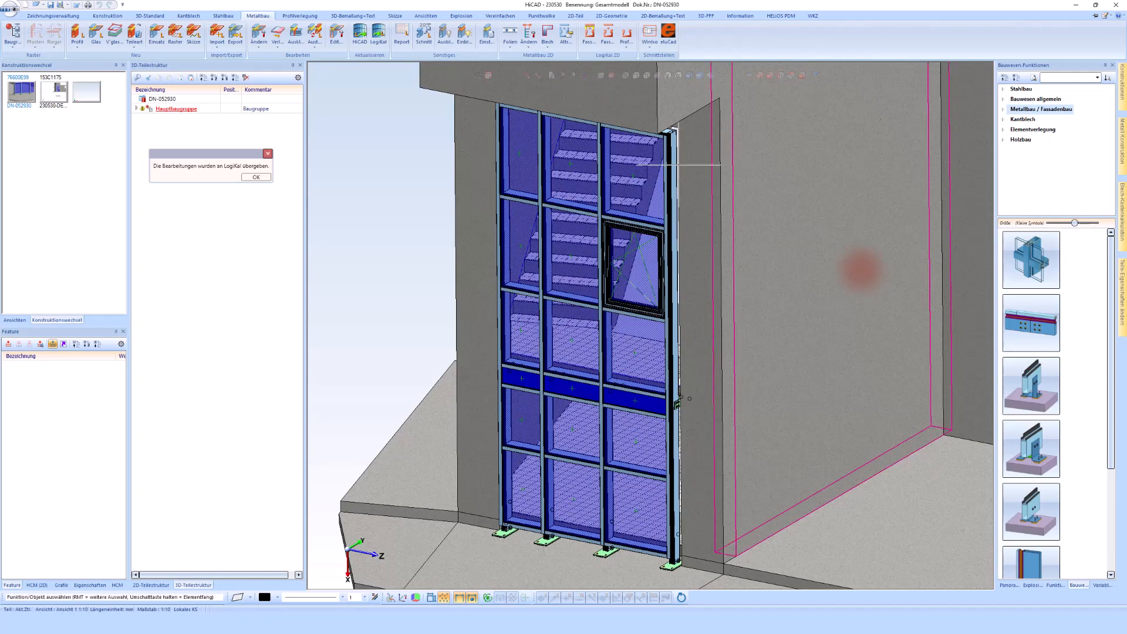
Confirm the transfer message, switch to Logikal and open the BAZ machining of position 001
{"action": "left_click", "coordinate": [257, 178]}
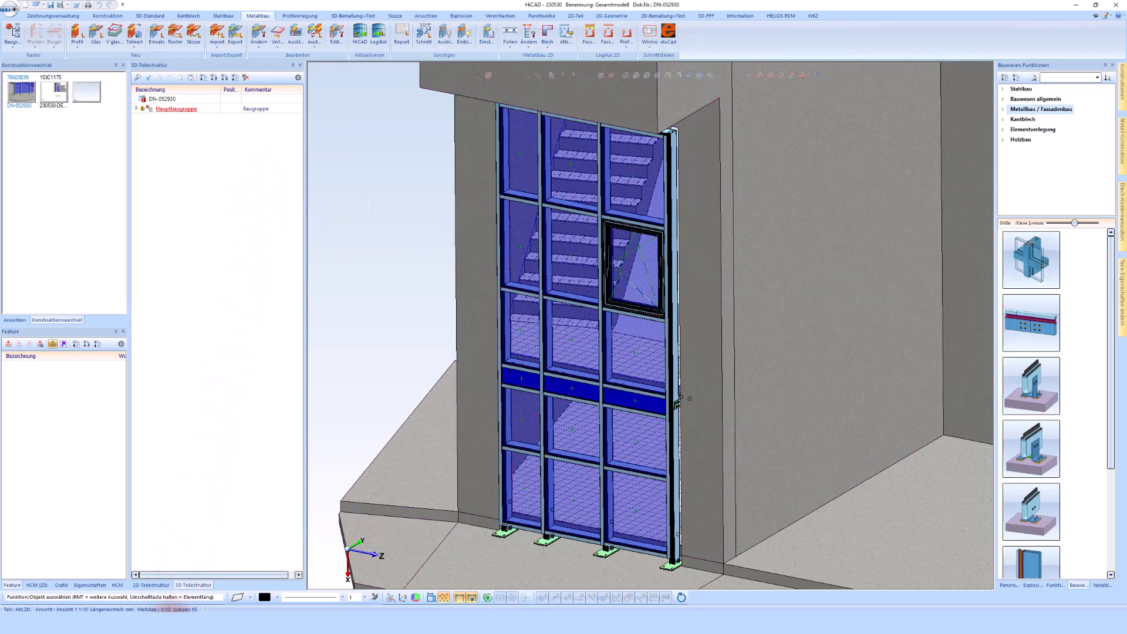
{"action": "left_click", "coordinate": [172, 622]}
{"action": "left_click", "coordinate": [166, 160]}
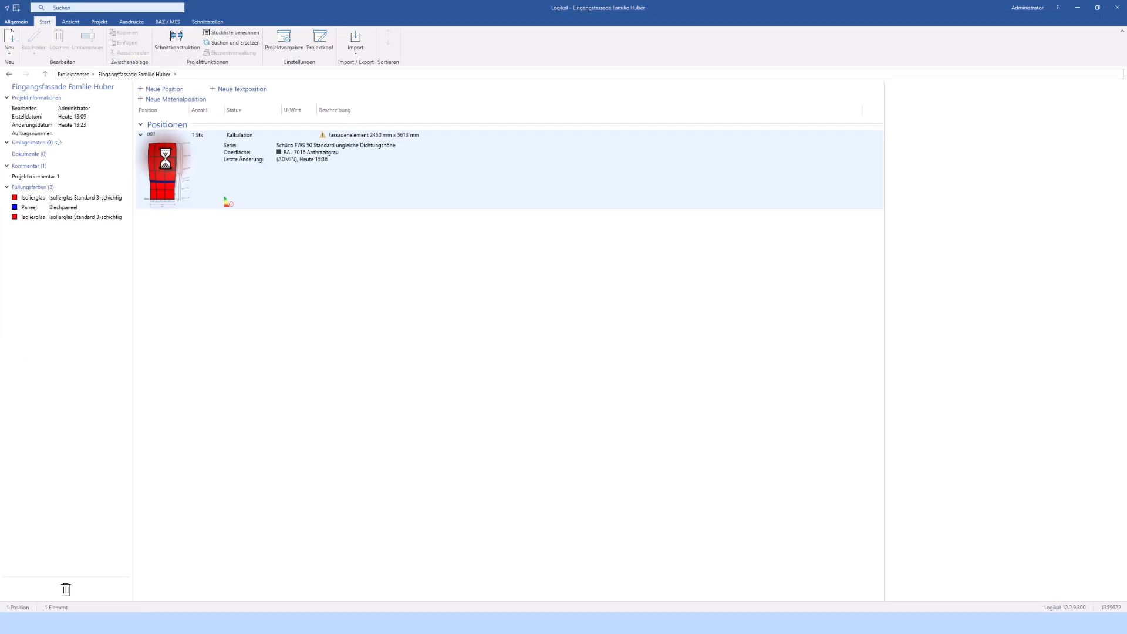
{"action": "right_click", "coordinate": [165, 159]}
{"action": "mouse_move", "coordinate": [222, 193]}
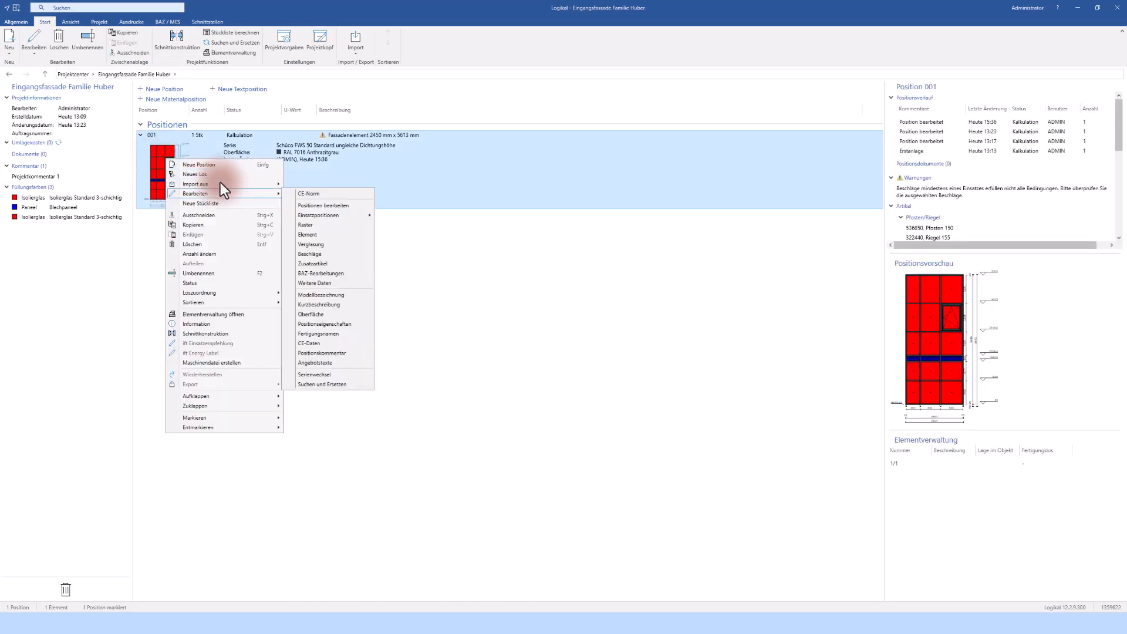
{"action": "left_click", "coordinate": [318, 273]}
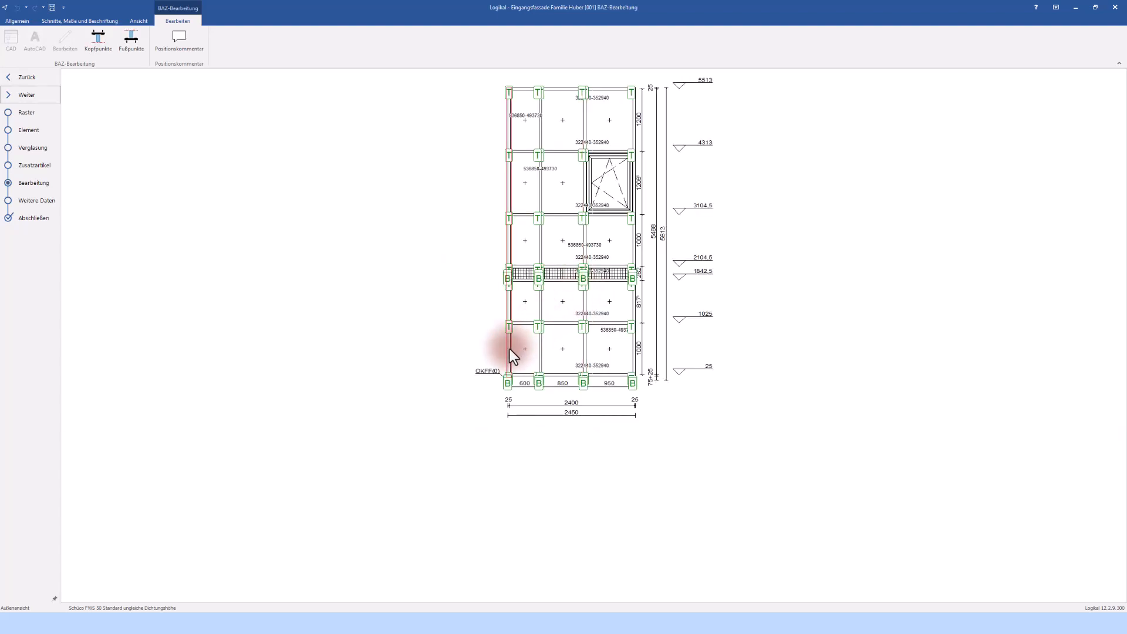
Open the machining of the left post in the 3D profile view
{"action": "left_click", "coordinate": [509, 349]}
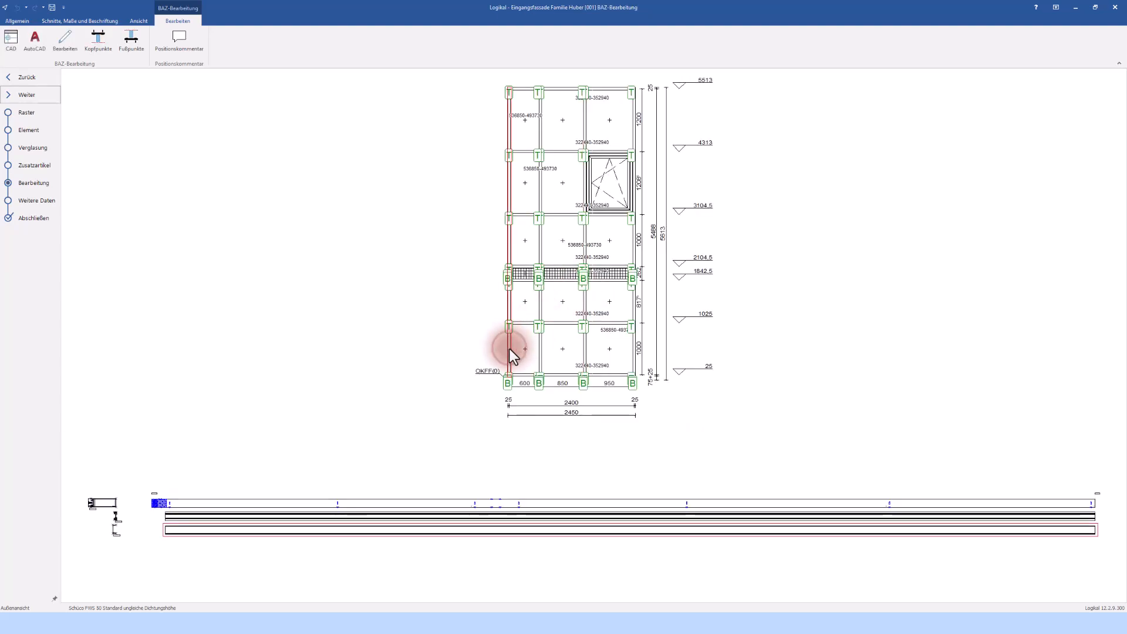
{"action": "left_click", "coordinate": [291, 502]}
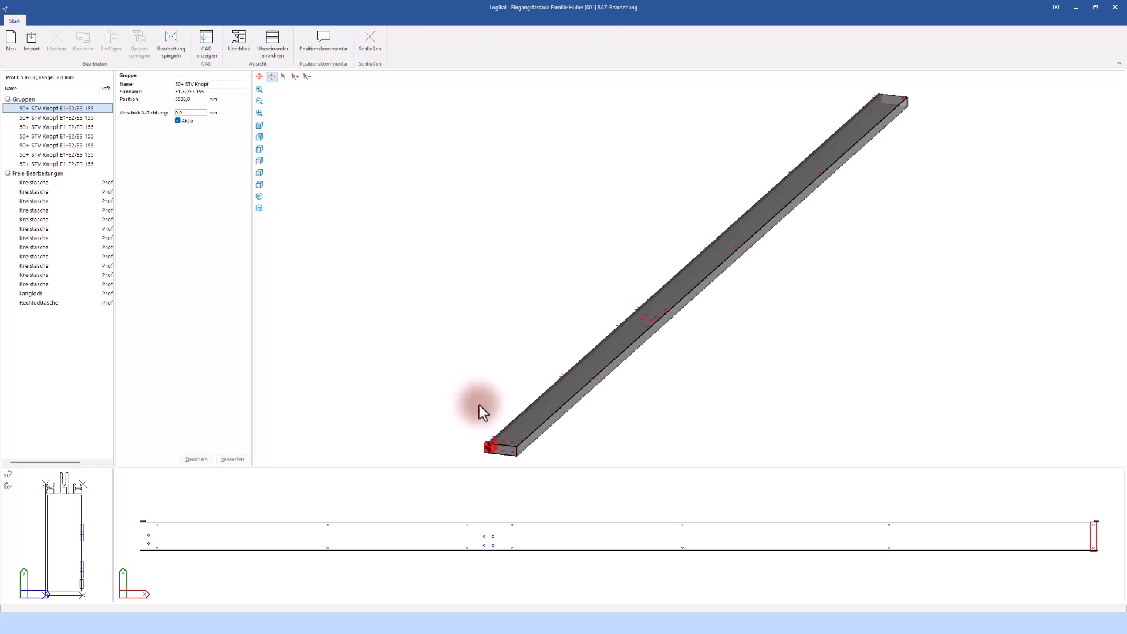
{"action": "scroll", "coordinate": [527, 408], "scroll_direction": "down", "scroll_amount": 3}
{"action": "scroll", "coordinate": [537, 410], "scroll_direction": "up", "scroll_amount": 5}
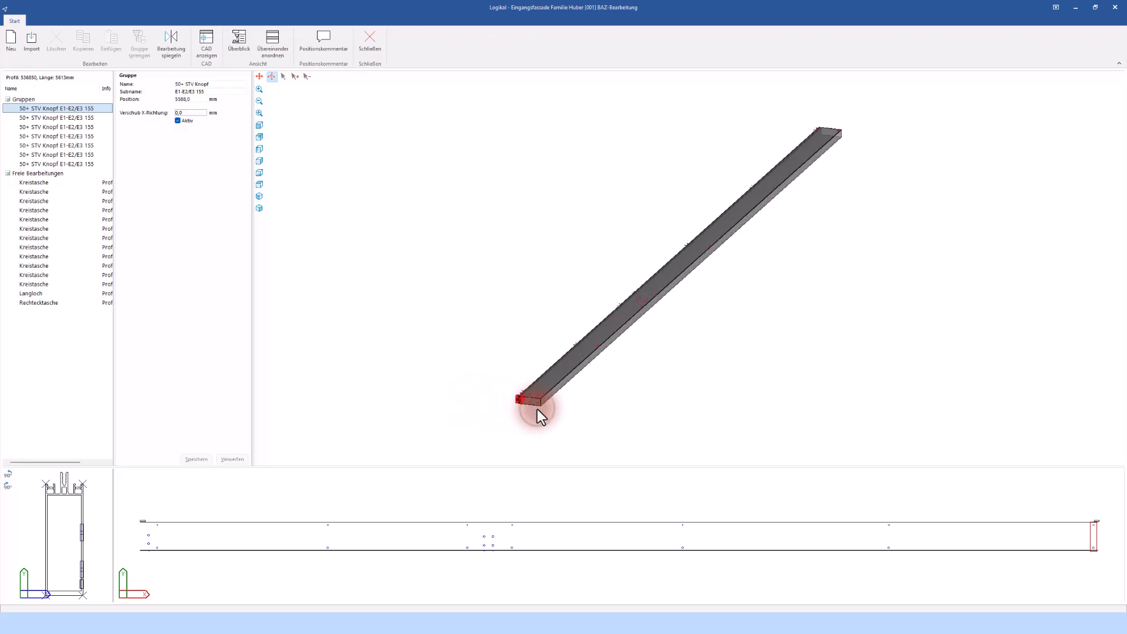
{"action": "scroll", "coordinate": [537, 410], "scroll_direction": "up", "scroll_amount": 2}
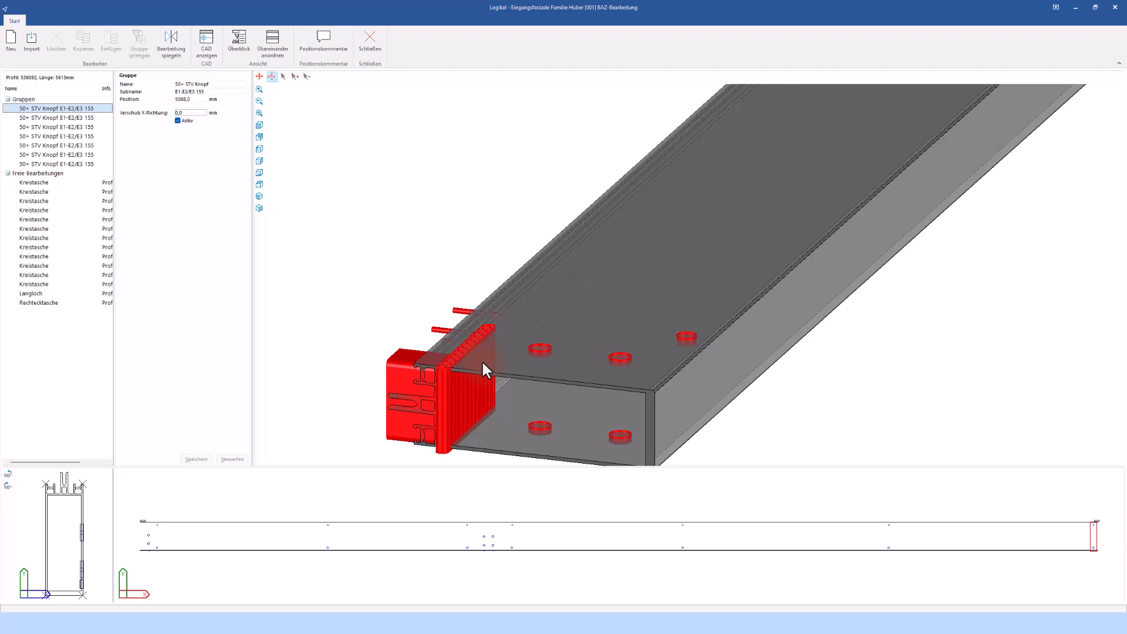
Inspect the post's end connector and bolt holes from several standard and rotated views
{"action": "left_click", "coordinate": [271, 76]}
{"action": "mouse_move", "coordinate": [485, 319]}
{"action": "left_mouse_down"}
{"action": "mouse_move", "coordinate": [558, 351]}
{"action": "mouse_move", "coordinate": [491, 298]}
{"action": "left_mouse_up"}
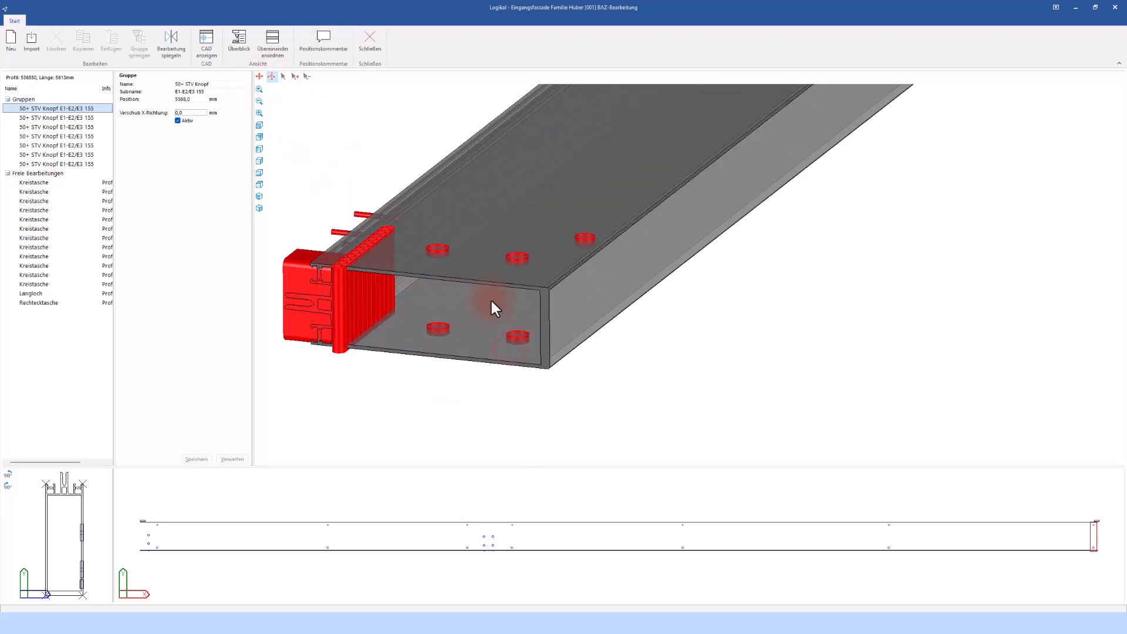
{"action": "left_click", "coordinate": [259, 76]}
{"action": "left_click_drag", "start_coordinate": [430, 228], "coordinate": [505, 256]}
{"action": "scroll", "coordinate": [544, 264], "scroll_direction": "up", "scroll_amount": 6}
{"action": "scroll", "coordinate": [539, 262], "scroll_direction": "down", "scroll_amount": 5}
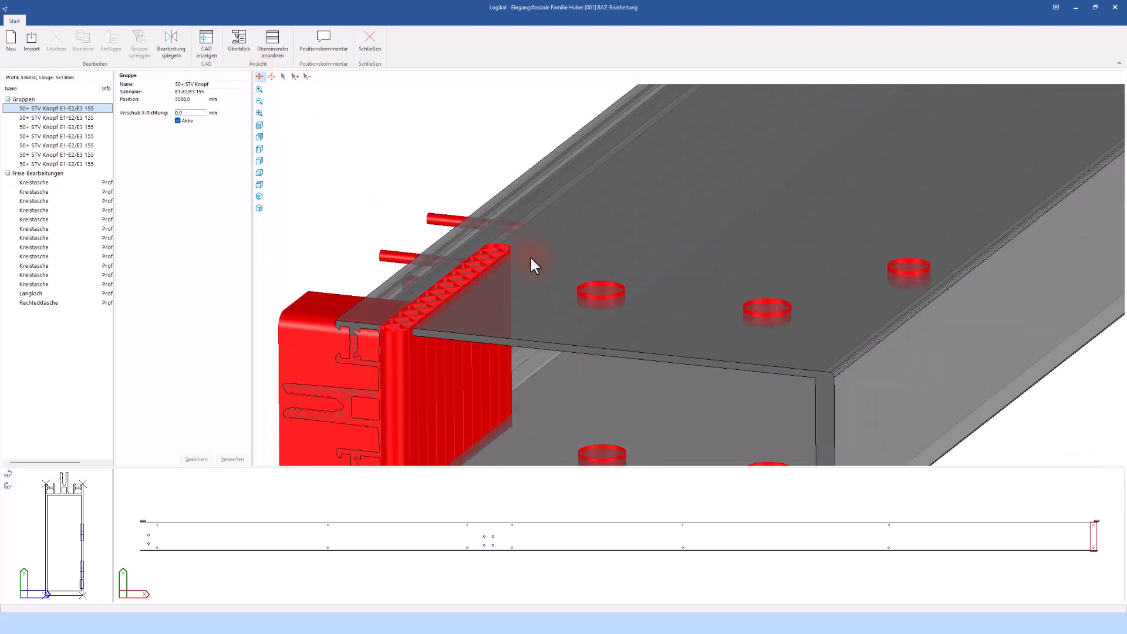
{"action": "scroll", "coordinate": [536, 264], "scroll_direction": "down", "scroll_amount": 4}
{"action": "left_click", "coordinate": [274, 79]}
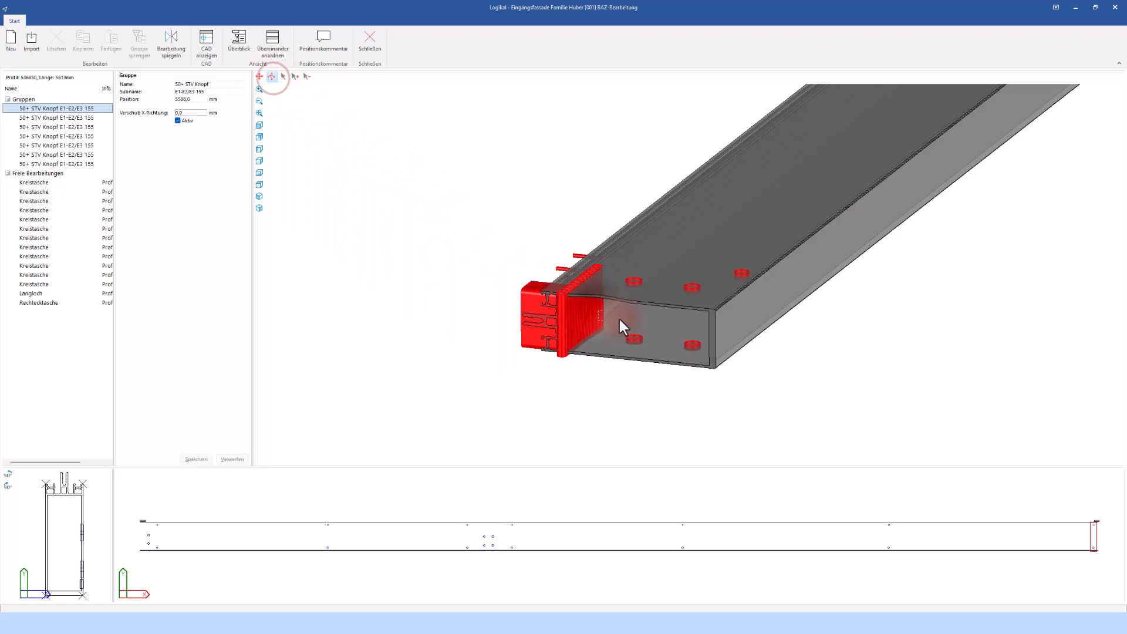
{"action": "scroll", "coordinate": [641, 333], "scroll_direction": "up", "scroll_amount": 6}
{"action": "scroll", "coordinate": [627, 304], "scroll_direction": "down", "scroll_amount": 5}
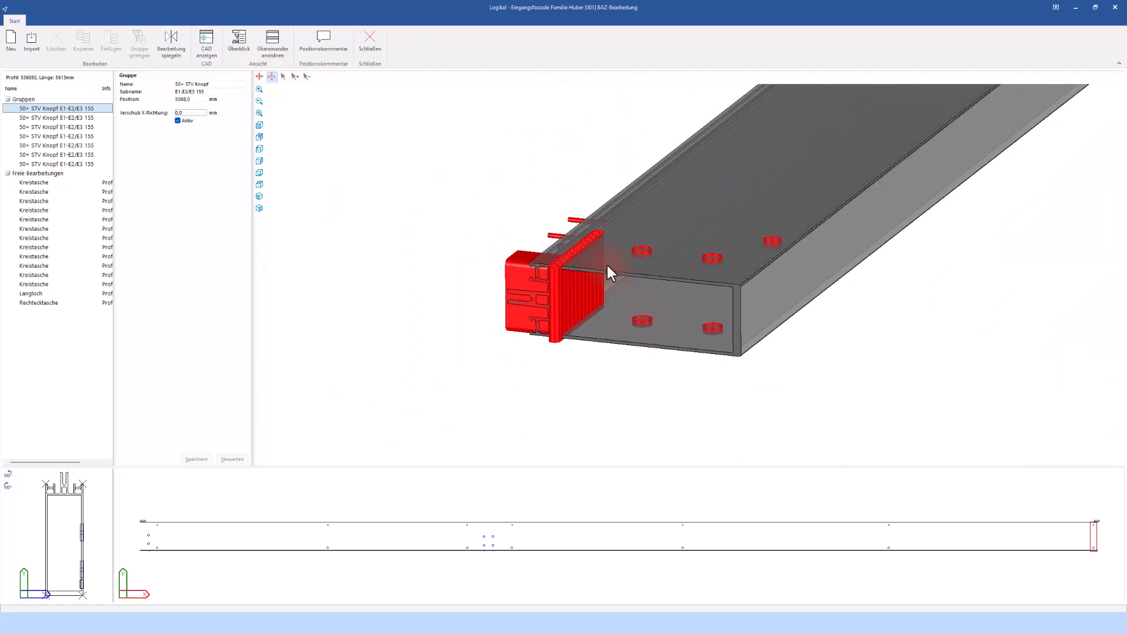
{"action": "scroll", "coordinate": [614, 271], "scroll_direction": "up", "scroll_amount": 1}
{"action": "mouse_move", "coordinate": [611, 283]}
{"action": "left_mouse_down"}
{"action": "mouse_move", "coordinate": [594, 295]}
{"action": "mouse_move", "coordinate": [590, 286]}
{"action": "left_mouse_up"}
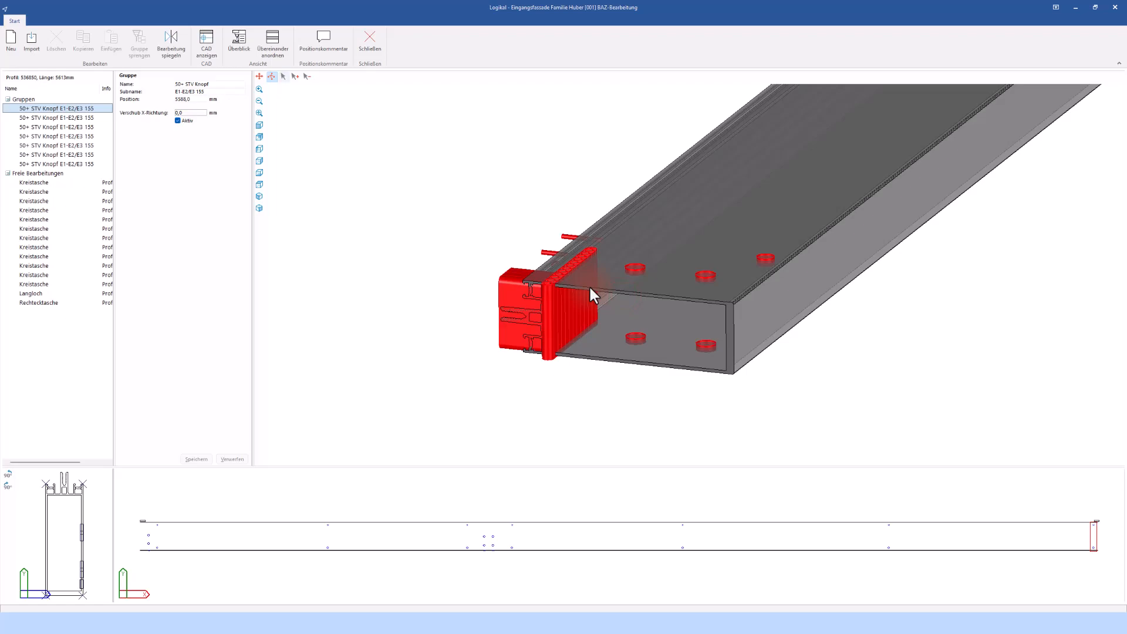
{"action": "left_click", "coordinate": [259, 77]}
{"action": "mouse_move", "coordinate": [573, 274]}
{"action": "left_mouse_down"}
{"action": "mouse_move", "coordinate": [560, 276]}
{"action": "mouse_move", "coordinate": [587, 279]}
{"action": "mouse_move", "coordinate": [547, 263]}
{"action": "mouse_move", "coordinate": [582, 275]}
{"action": "mouse_move", "coordinate": [567, 271]}
{"action": "left_mouse_up"}
{"action": "left_click", "coordinate": [275, 77]}
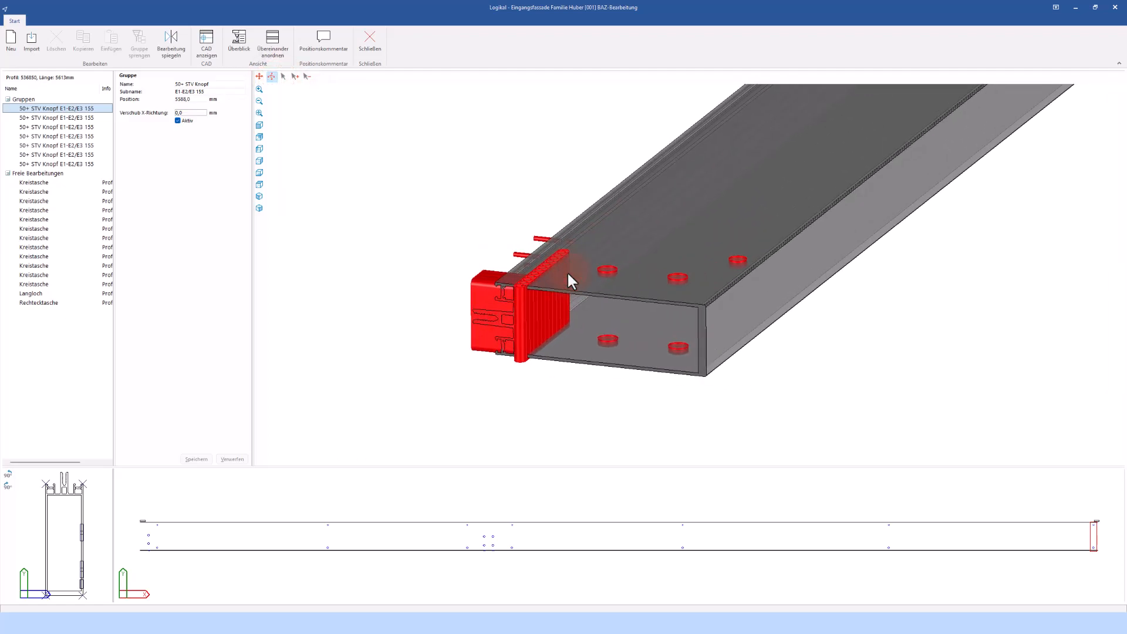
{"action": "scroll", "coordinate": [568, 272], "scroll_direction": "up", "scroll_amount": 4}
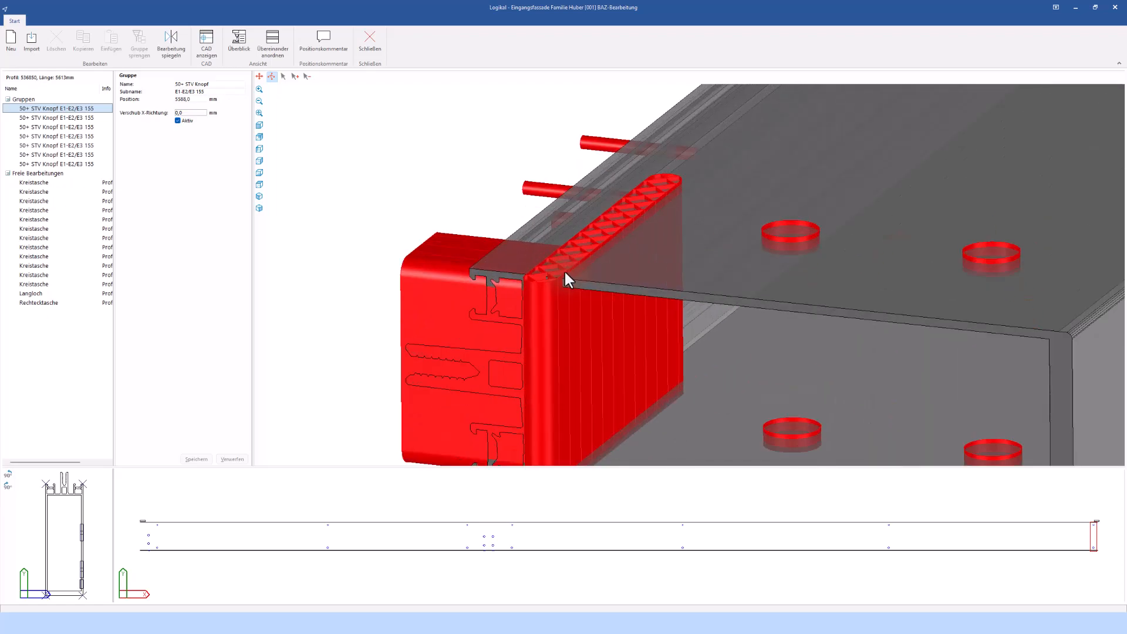
{"action": "left_click", "coordinate": [259, 125]}
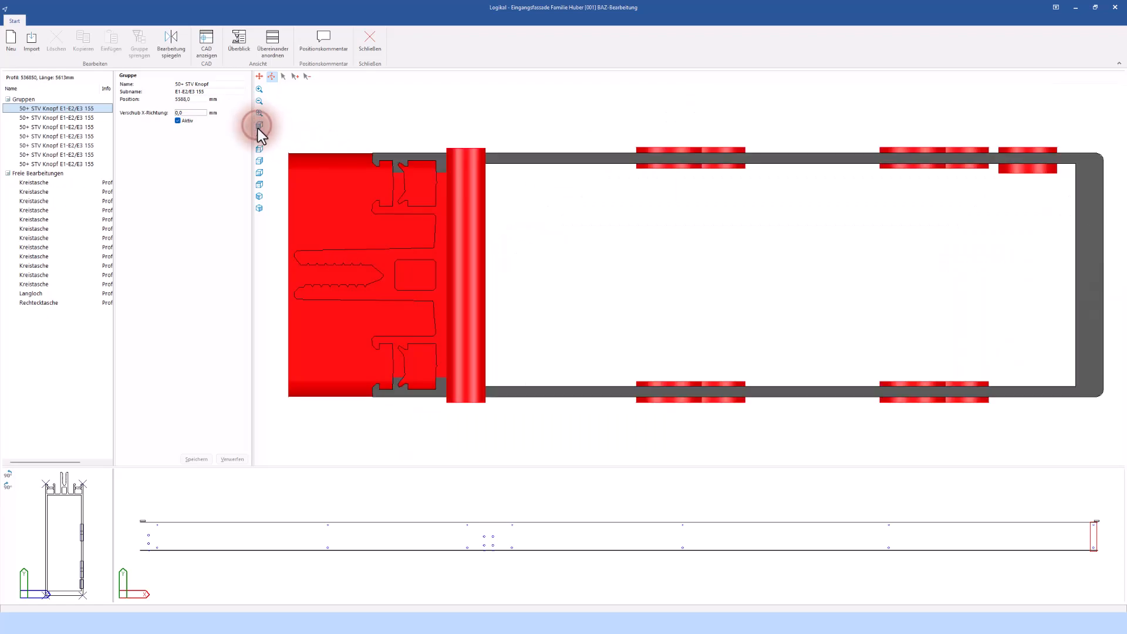
{"action": "left_click", "coordinate": [260, 137]}
{"action": "left_click", "coordinate": [260, 149]}
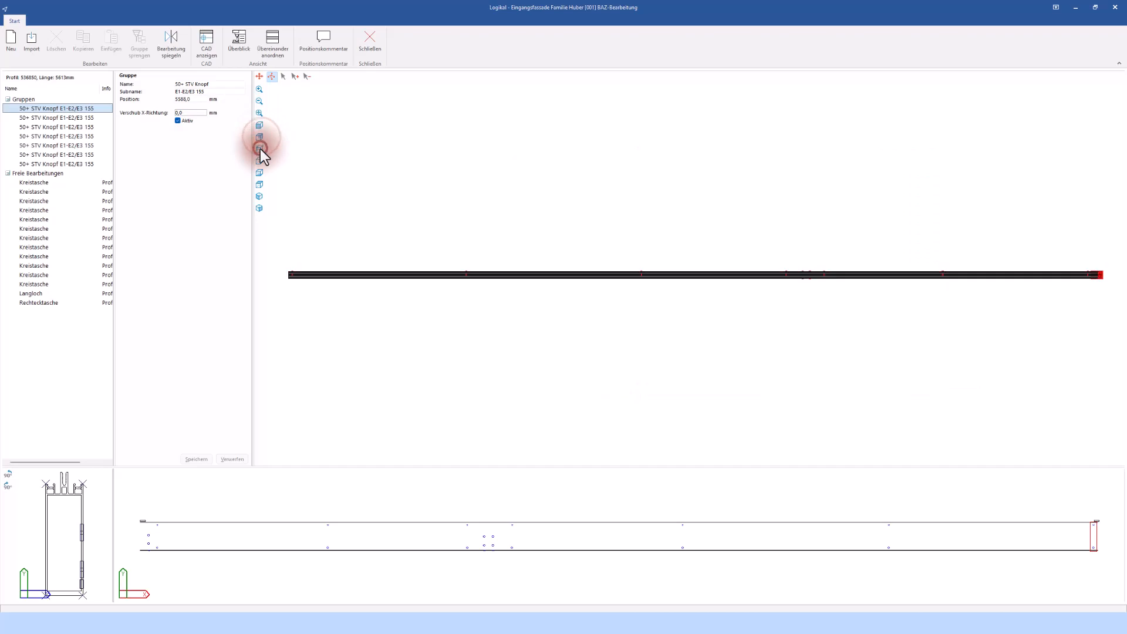
{"action": "left_click", "coordinate": [259, 197]}
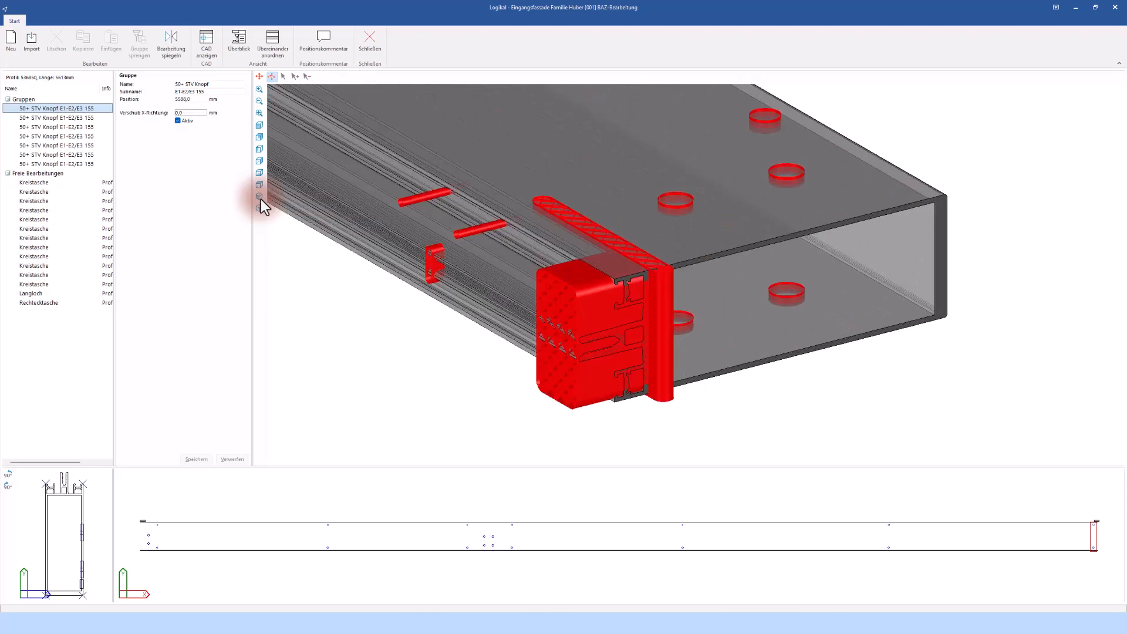
{"action": "left_click", "coordinate": [261, 199]}
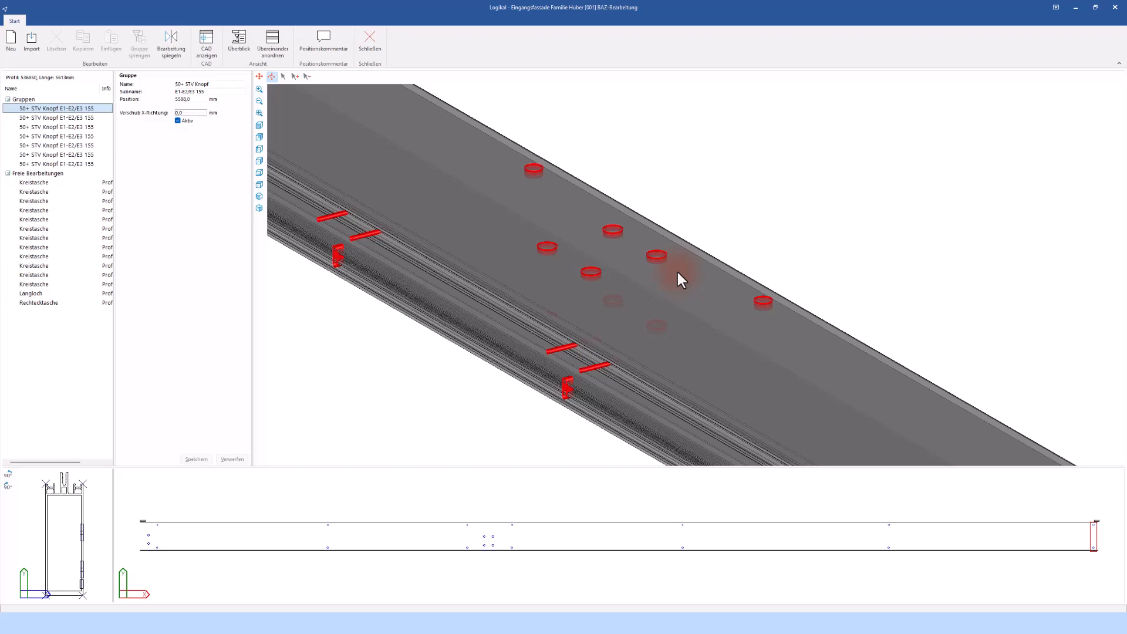
Review each free machining of the post, the circular pockets, slot and rectangular pocket, one by one
{"action": "left_click", "coordinate": [47, 184]}
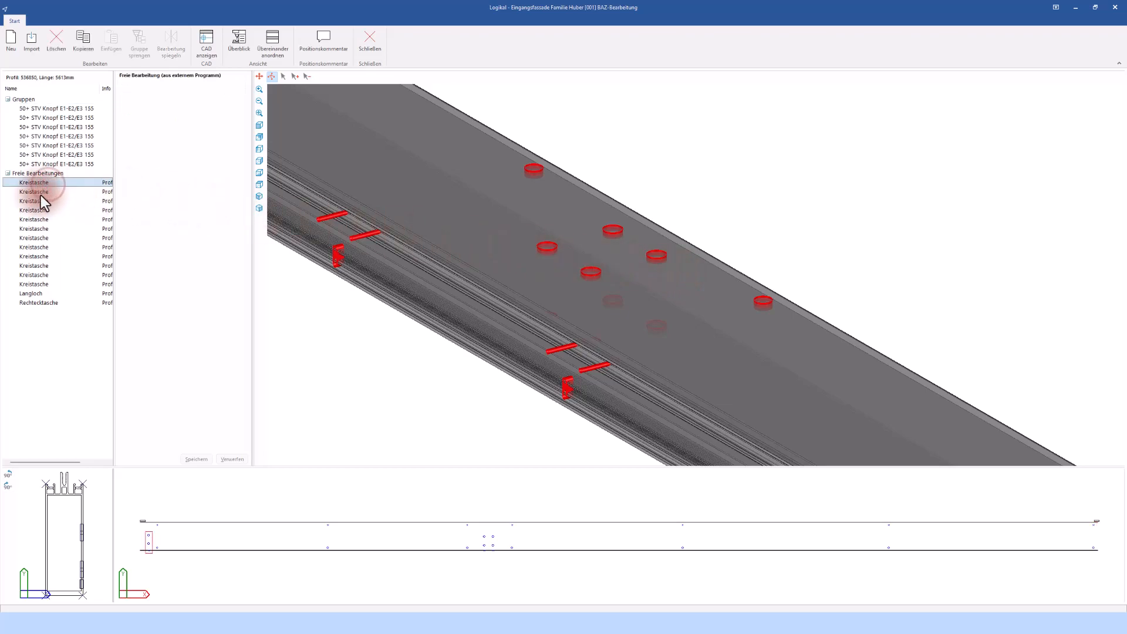
{"action": "left_click", "coordinate": [41, 193]}
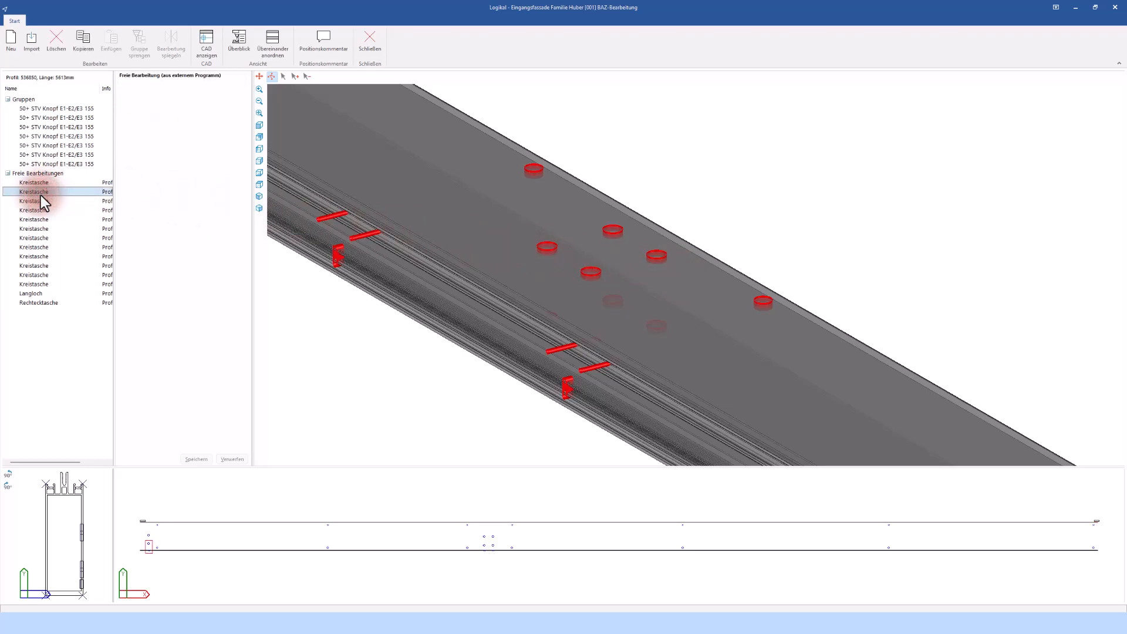
{"action": "left_click", "coordinate": [51, 203]}
{"action": "left_click", "coordinate": [47, 210]}
{"action": "left_click", "coordinate": [47, 220]}
{"action": "left_click", "coordinate": [47, 229]}
{"action": "left_click", "coordinate": [47, 238]}
{"action": "left_click", "coordinate": [50, 247]}
{"action": "left_click", "coordinate": [50, 257]}
{"action": "left_click", "coordinate": [51, 274]}
{"action": "left_click", "coordinate": [42, 292]}
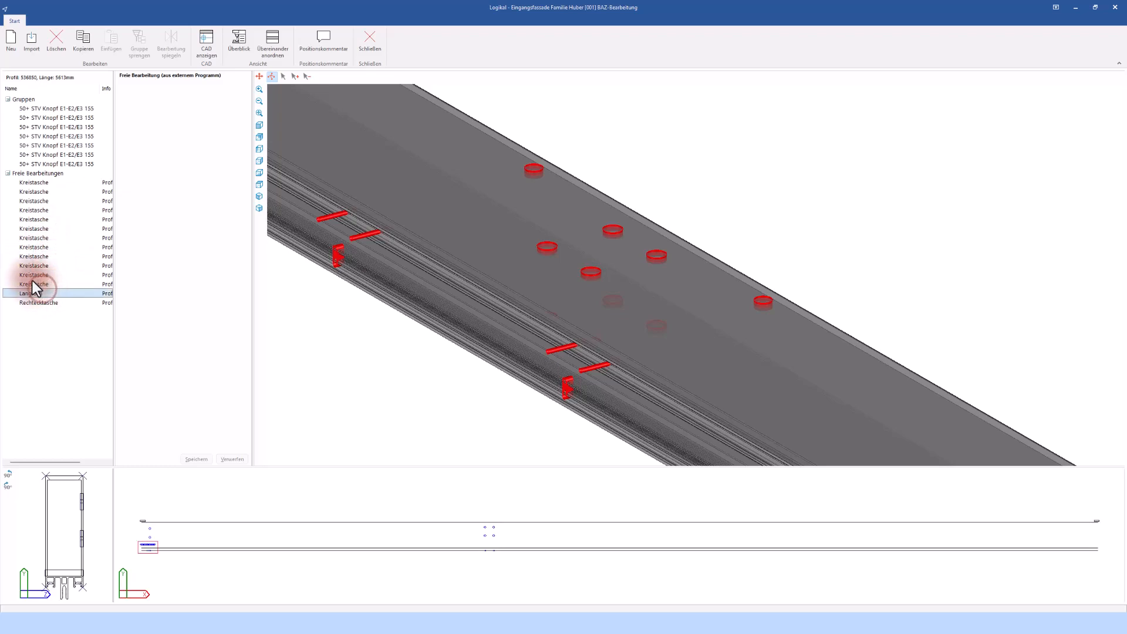
{"action": "left_click", "coordinate": [33, 282]}
{"action": "left_click", "coordinate": [39, 273]}
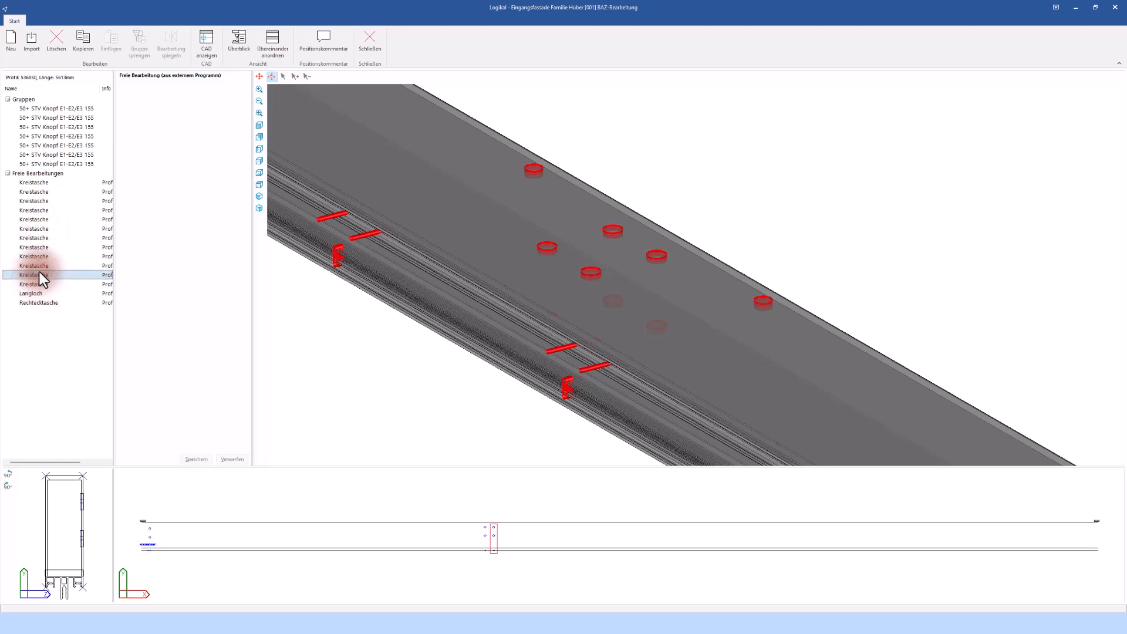
{"action": "left_click", "coordinate": [44, 267]}
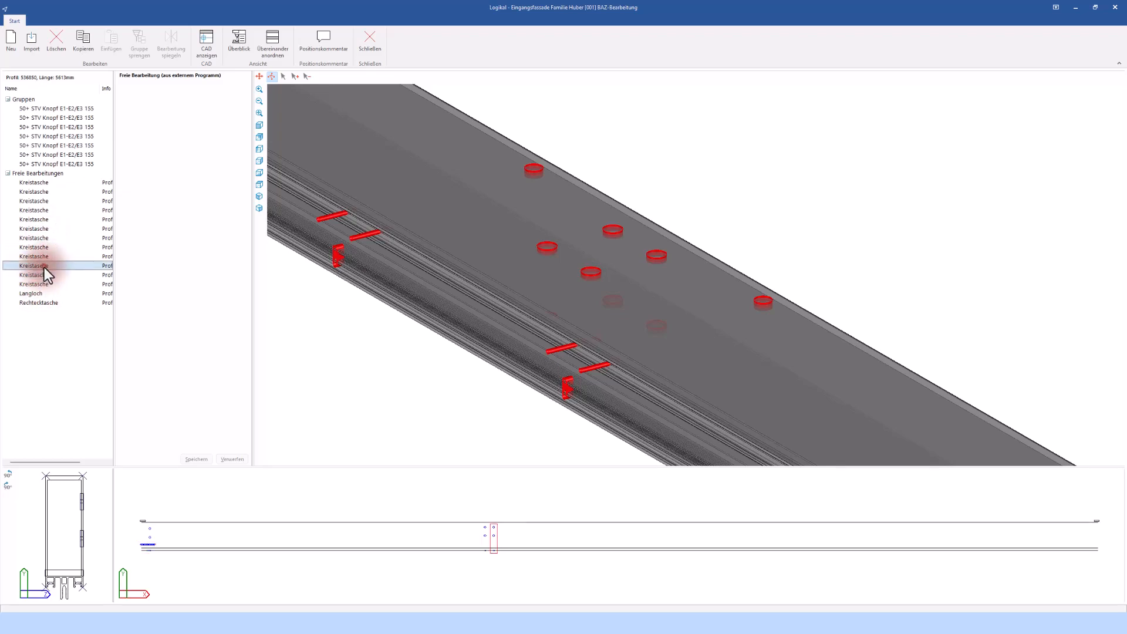
{"action": "left_click", "coordinate": [43, 256]}
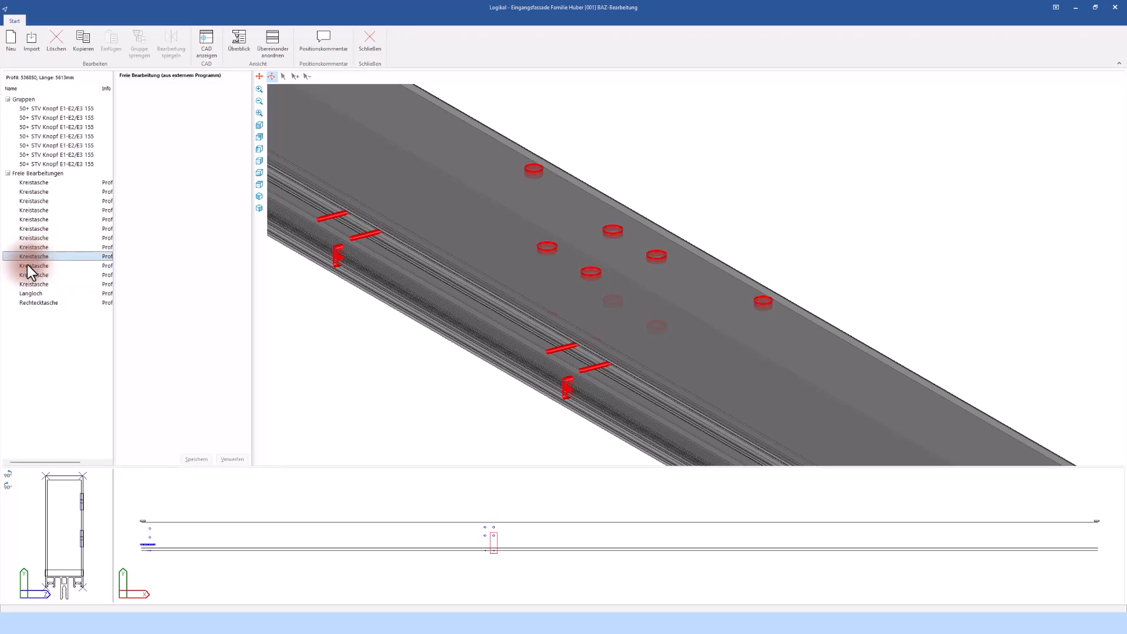
{"action": "left_click", "coordinate": [27, 265]}
{"action": "left_click", "coordinate": [29, 284]}
{"action": "left_click", "coordinate": [30, 293]}
{"action": "left_click", "coordinate": [33, 302]}
{"action": "left_click", "coordinate": [34, 294]}
{"action": "left_click", "coordinate": [34, 284]}
{"action": "left_click", "coordinate": [43, 265]}
{"action": "left_click", "coordinate": [41, 247]}
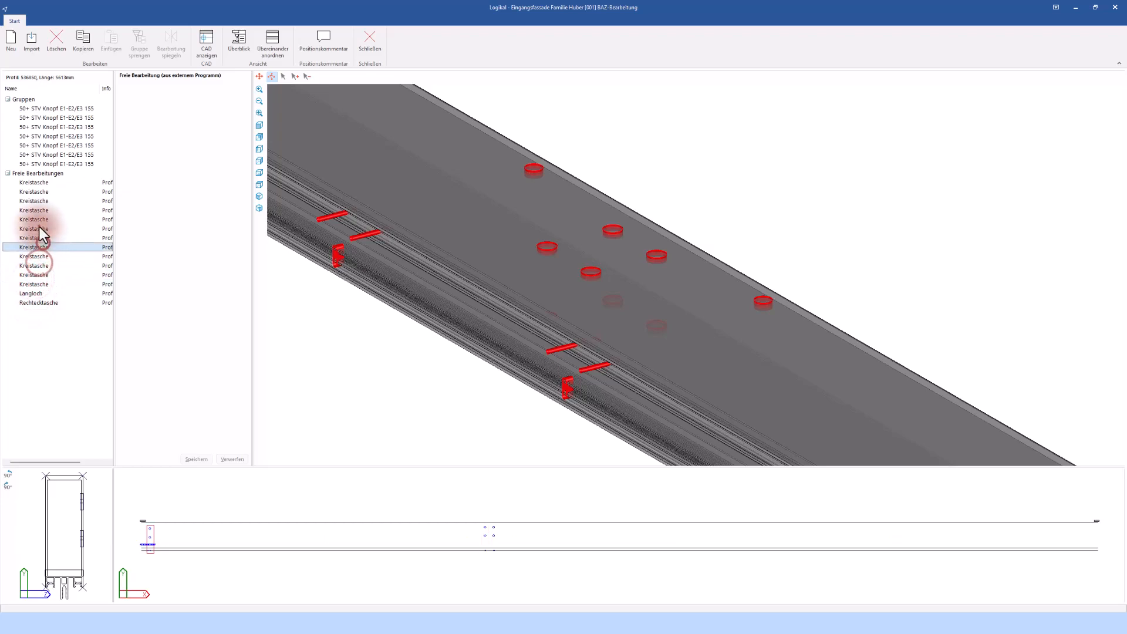
{"action": "left_click", "coordinate": [39, 210]}
{"action": "left_click", "coordinate": [41, 191]}
{"action": "left_click", "coordinate": [46, 182]}
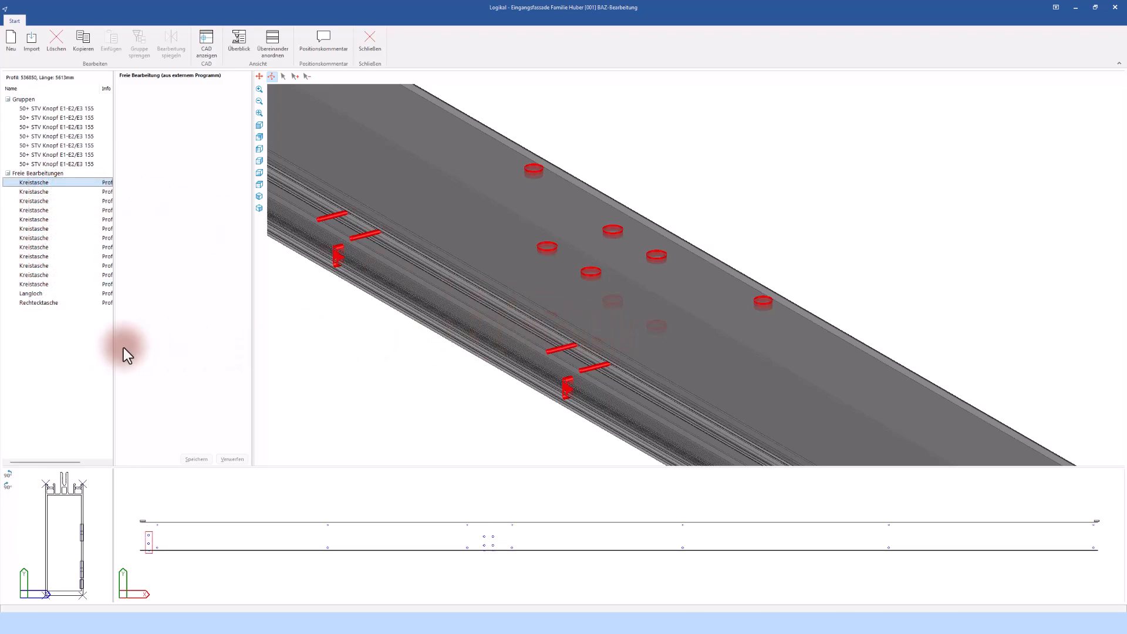
{"action": "right_click", "coordinate": [66, 349]}
{"action": "left_click", "coordinate": [84, 354]}
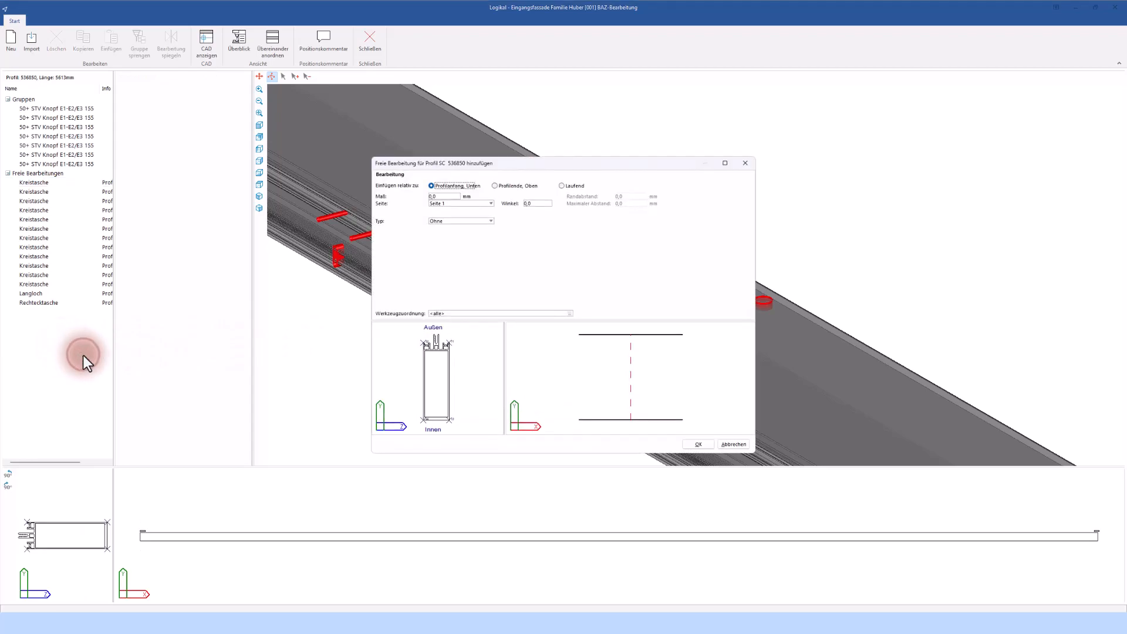
{"action": "left_click", "coordinate": [489, 223]}
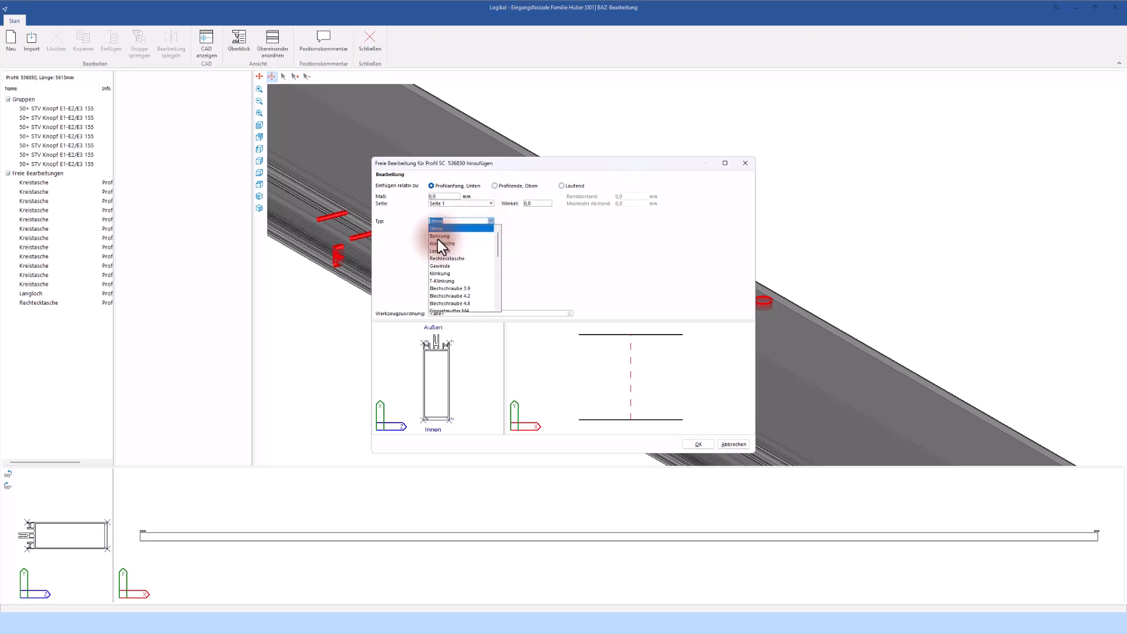
{"action": "left_click", "coordinate": [540, 244]}
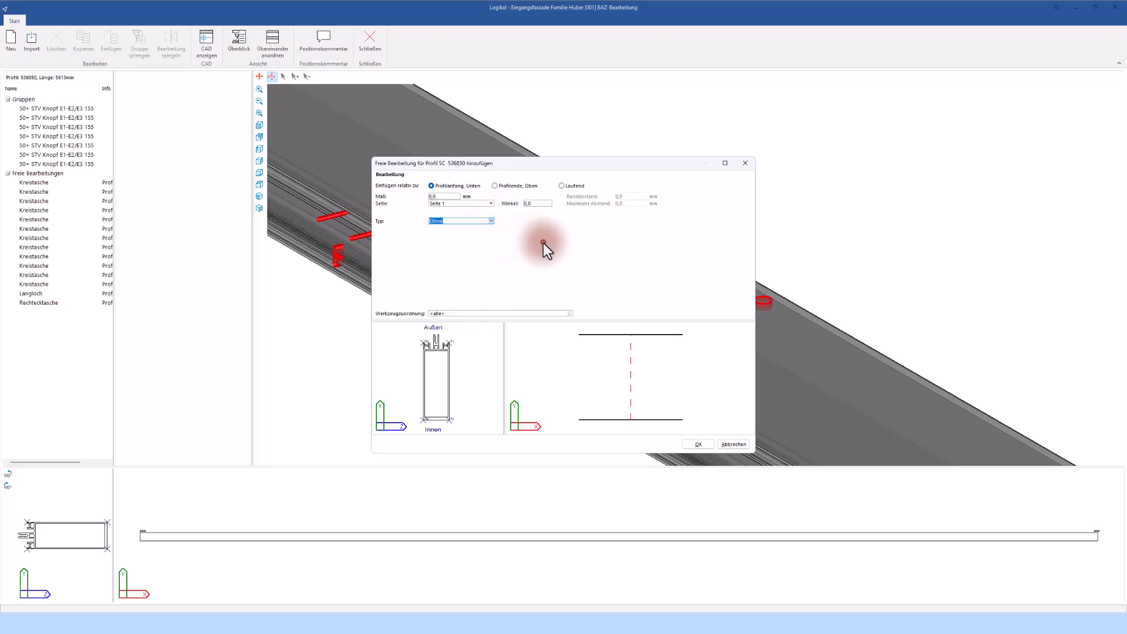
{"action": "left_click", "coordinate": [733, 444]}
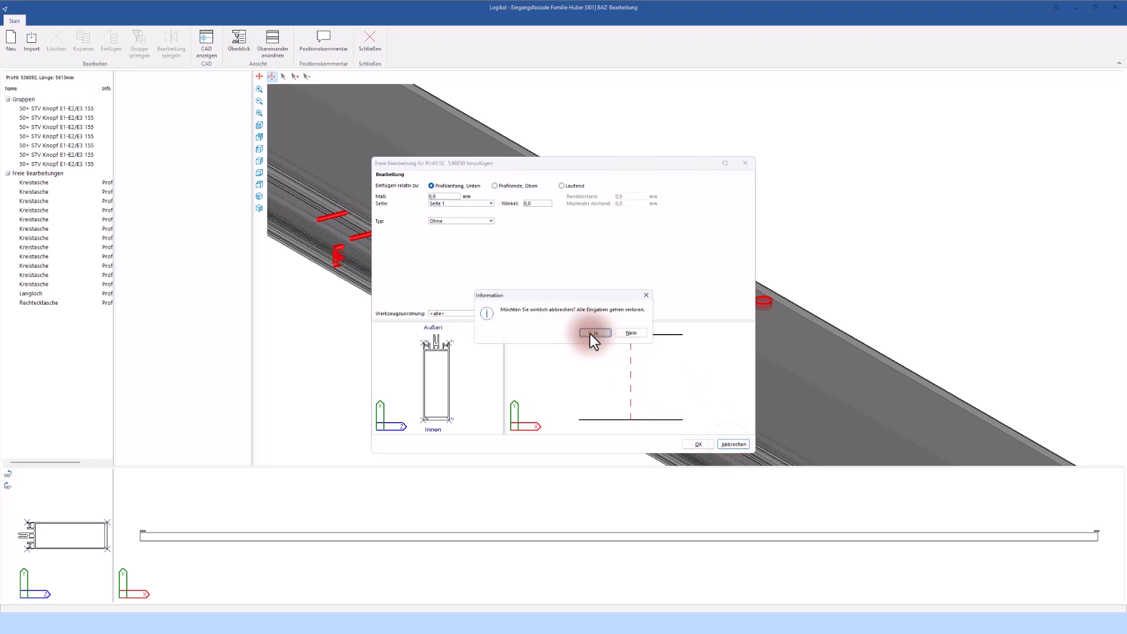
{"action": "left_click", "coordinate": [592, 334]}
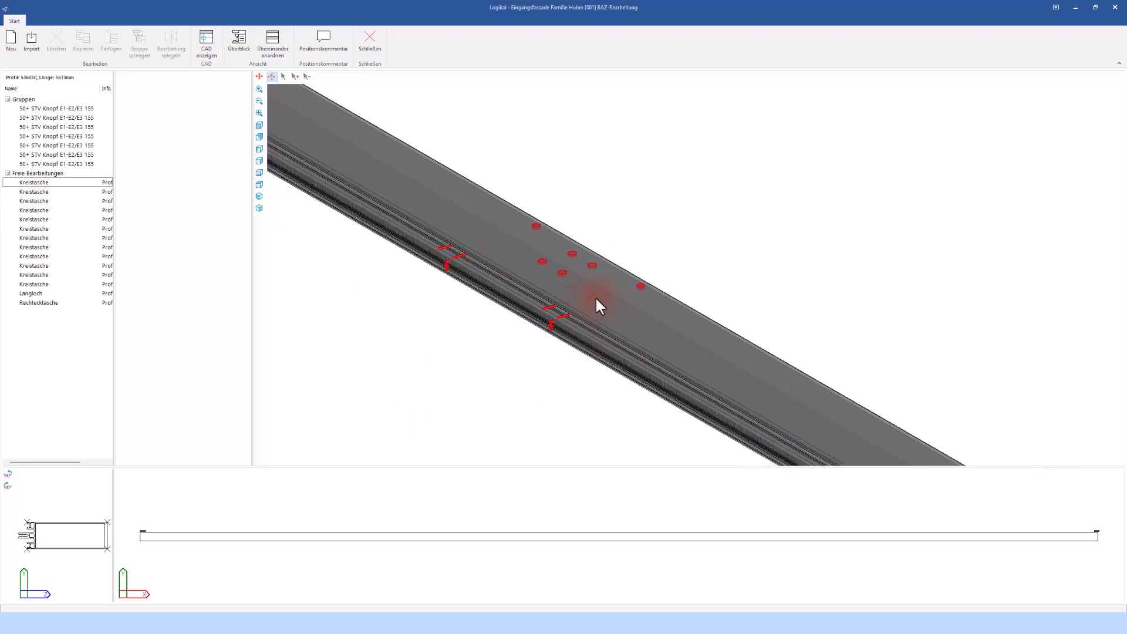
Examine the post's end connector once more and close the machining editor
{"action": "scroll", "coordinate": [590, 274], "scroll_direction": "up", "scroll_amount": 4}
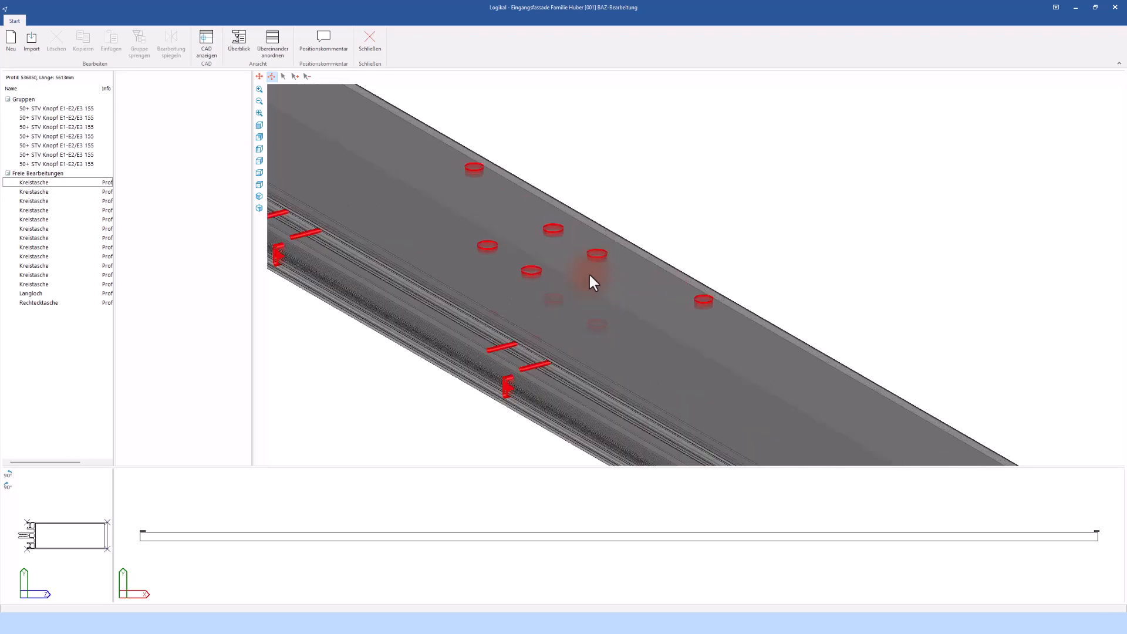
{"action": "scroll", "coordinate": [590, 272], "scroll_direction": "down", "scroll_amount": 5}
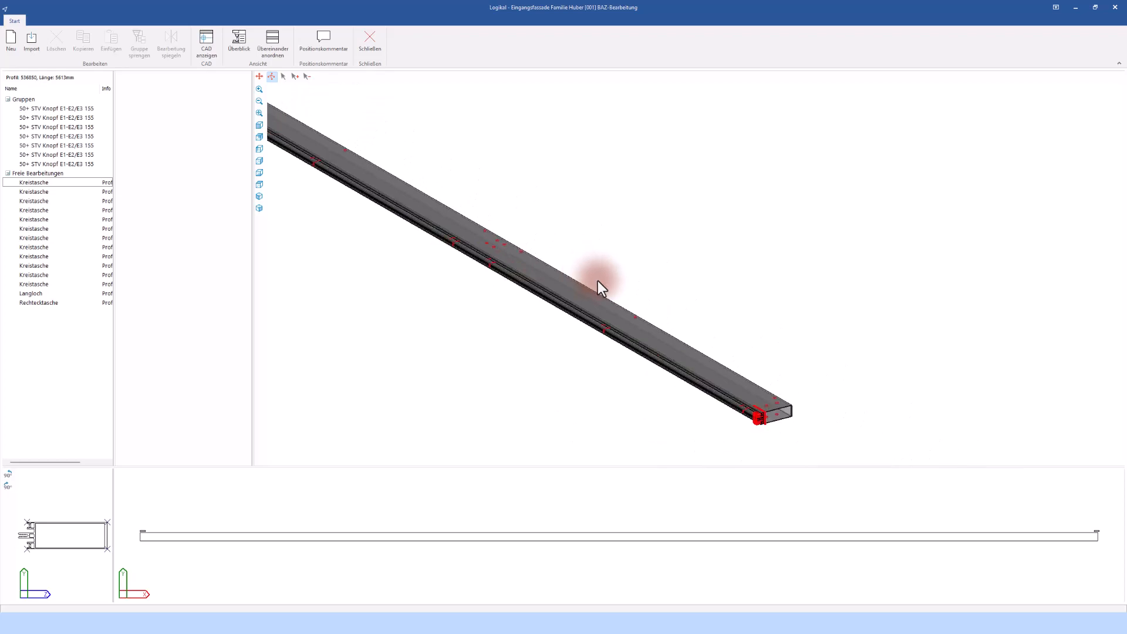
{"action": "scroll", "coordinate": [763, 399], "scroll_direction": "up", "scroll_amount": 5}
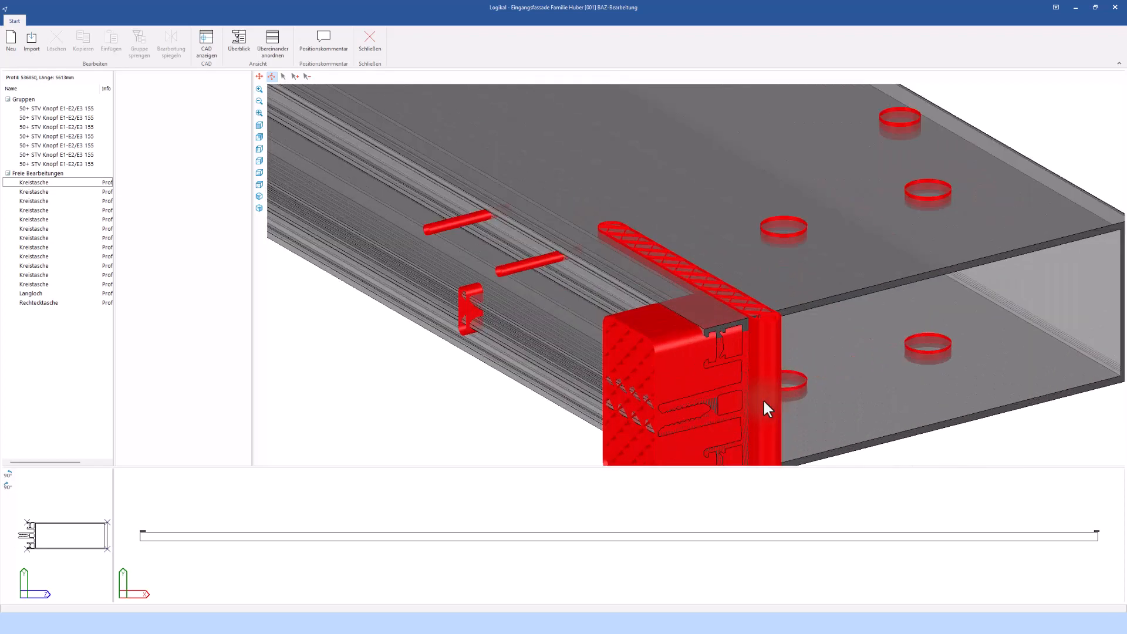
{"action": "scroll", "coordinate": [763, 388], "scroll_direction": "up", "scroll_amount": 2}
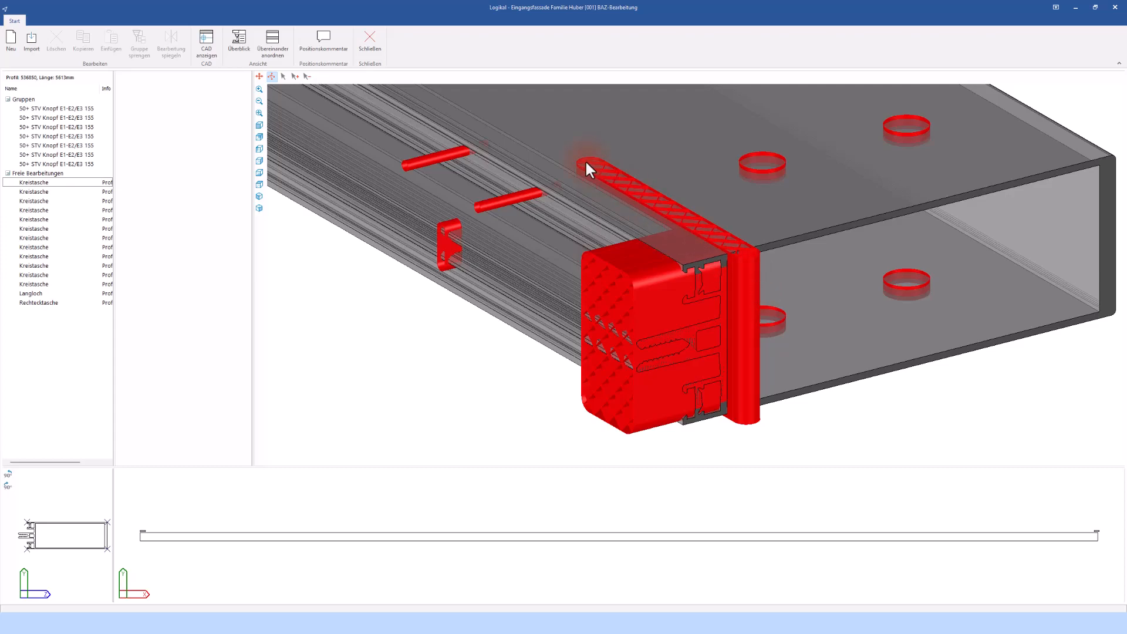
{"action": "scroll", "coordinate": [586, 162], "scroll_direction": "down", "scroll_amount": 1}
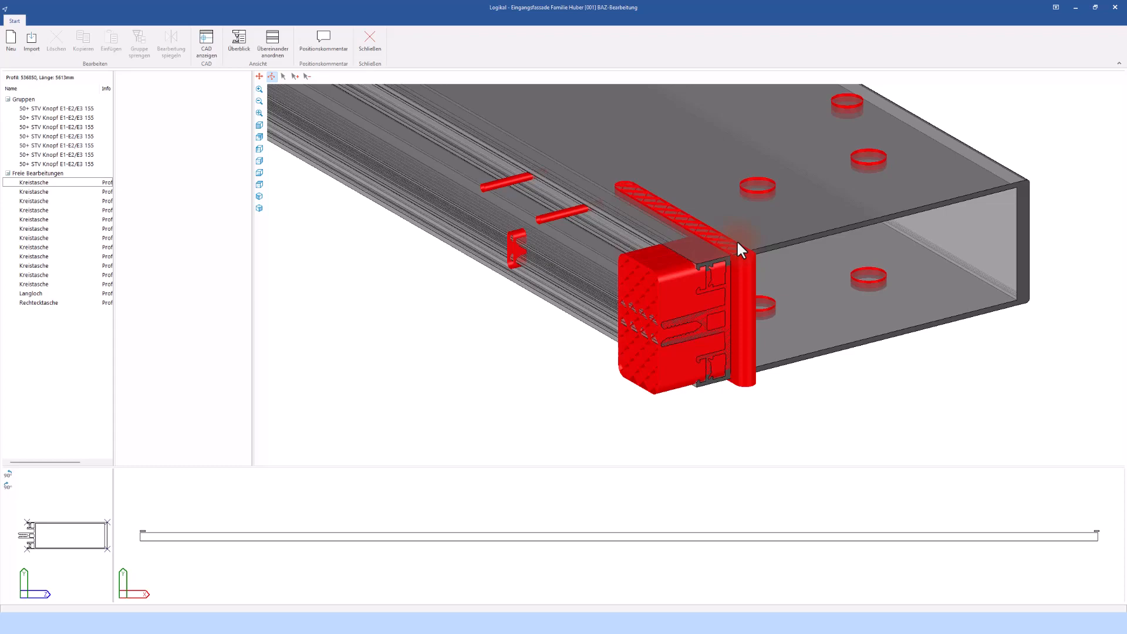
{"action": "left_click", "coordinate": [372, 48]}
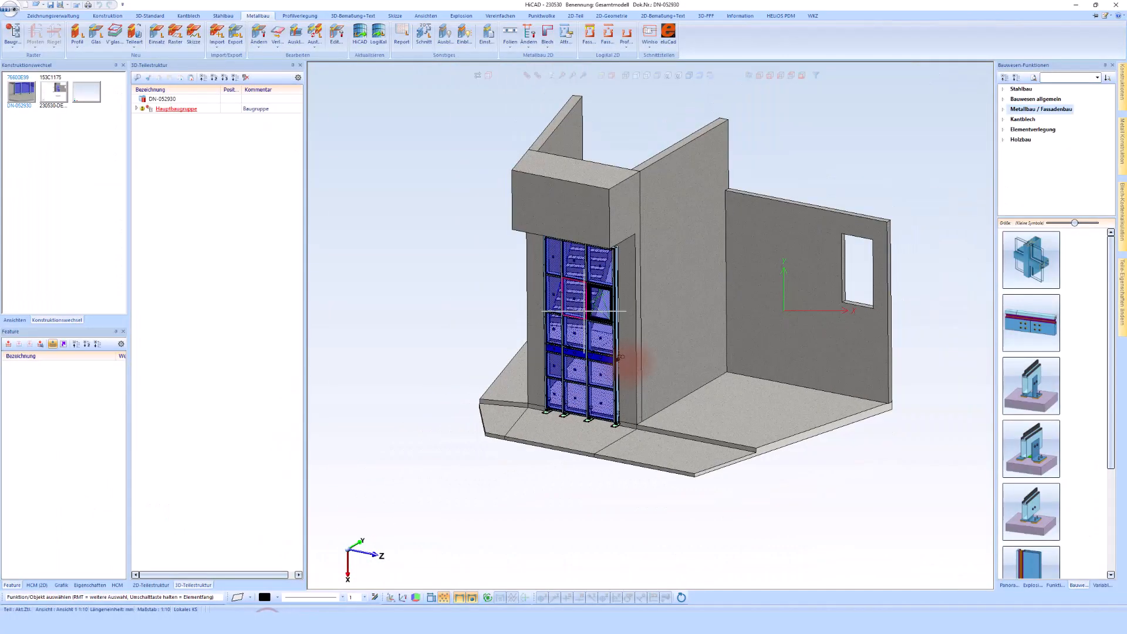
{"action": "middle_click_drag", "start_coordinate": [630, 364], "coordinate": [597, 391]}
{"action": "scroll", "coordinate": [597, 388], "scroll_direction": "up", "scroll_amount": 5}
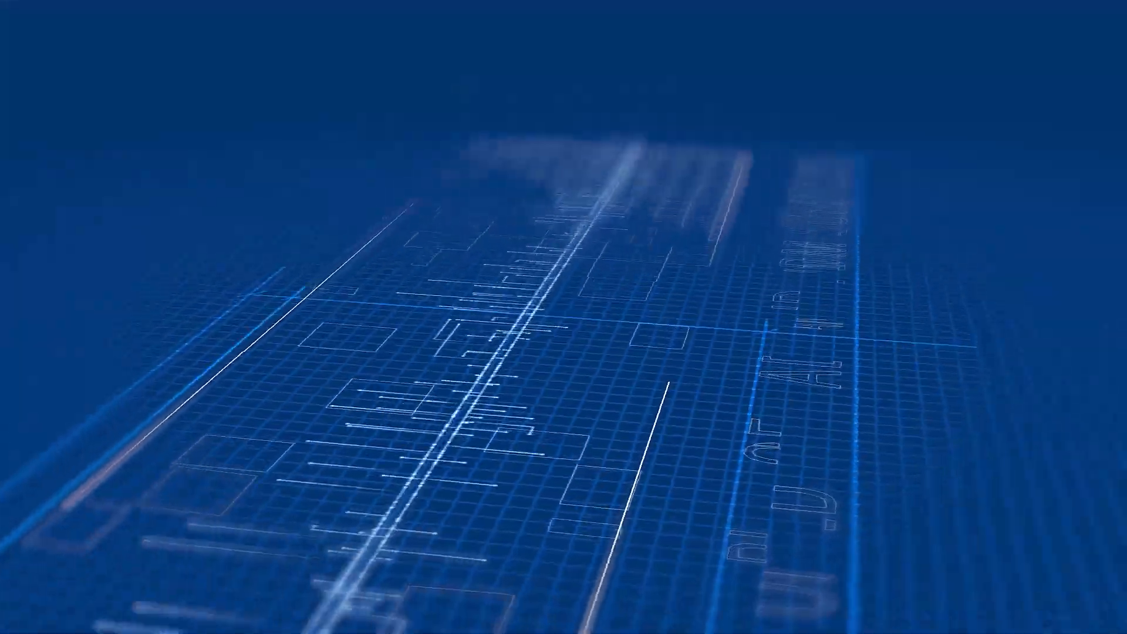